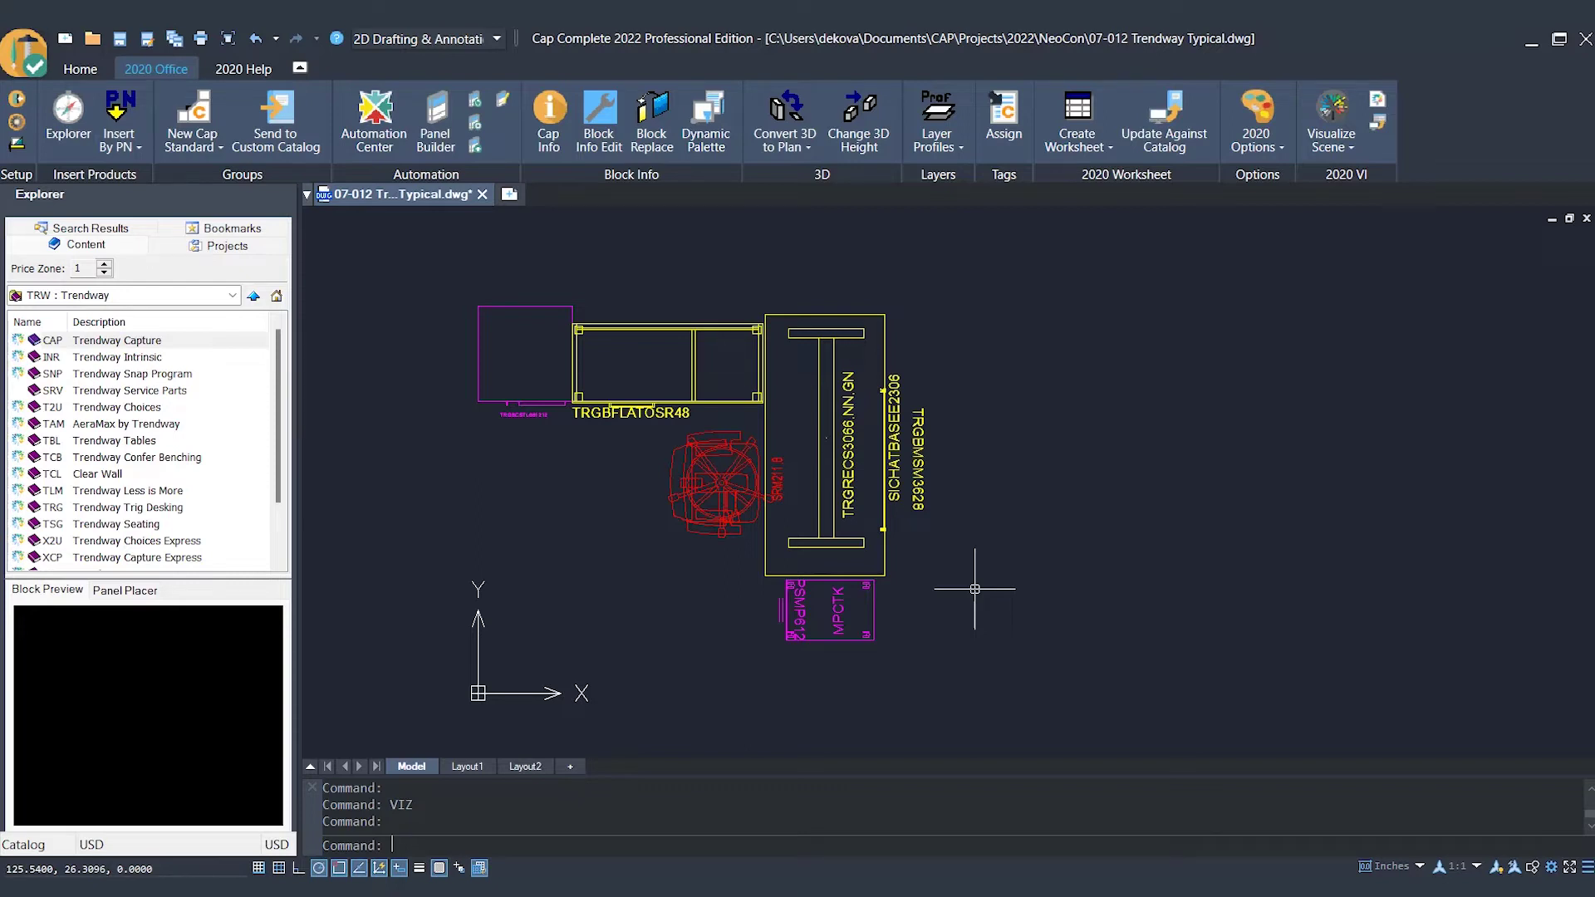
click(835, 312)
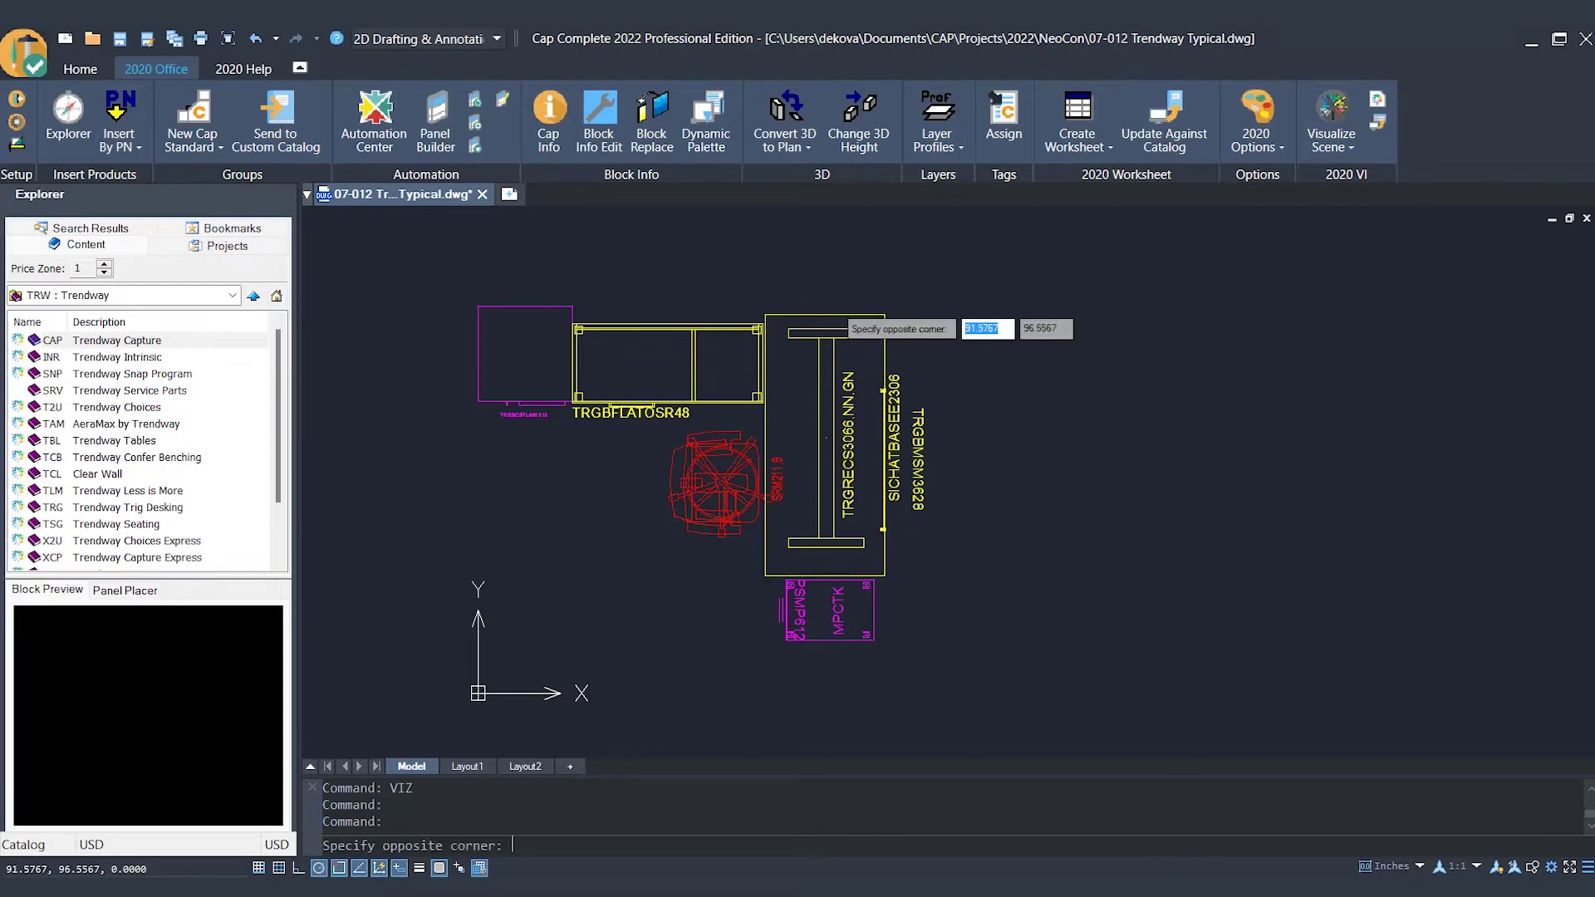
click(839, 319)
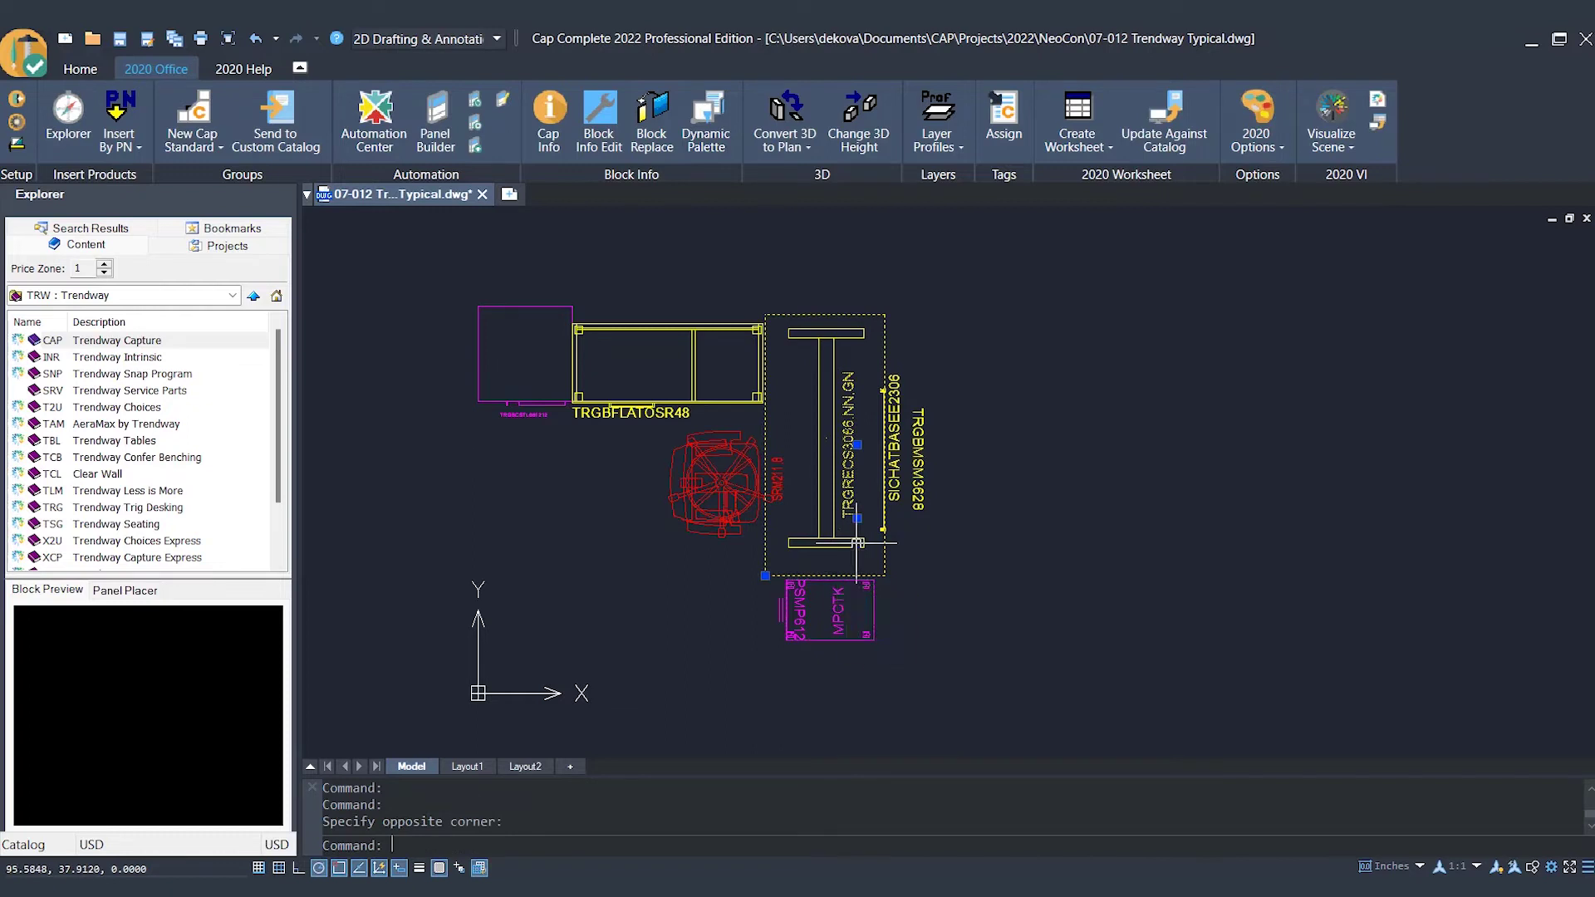
key(Escape)
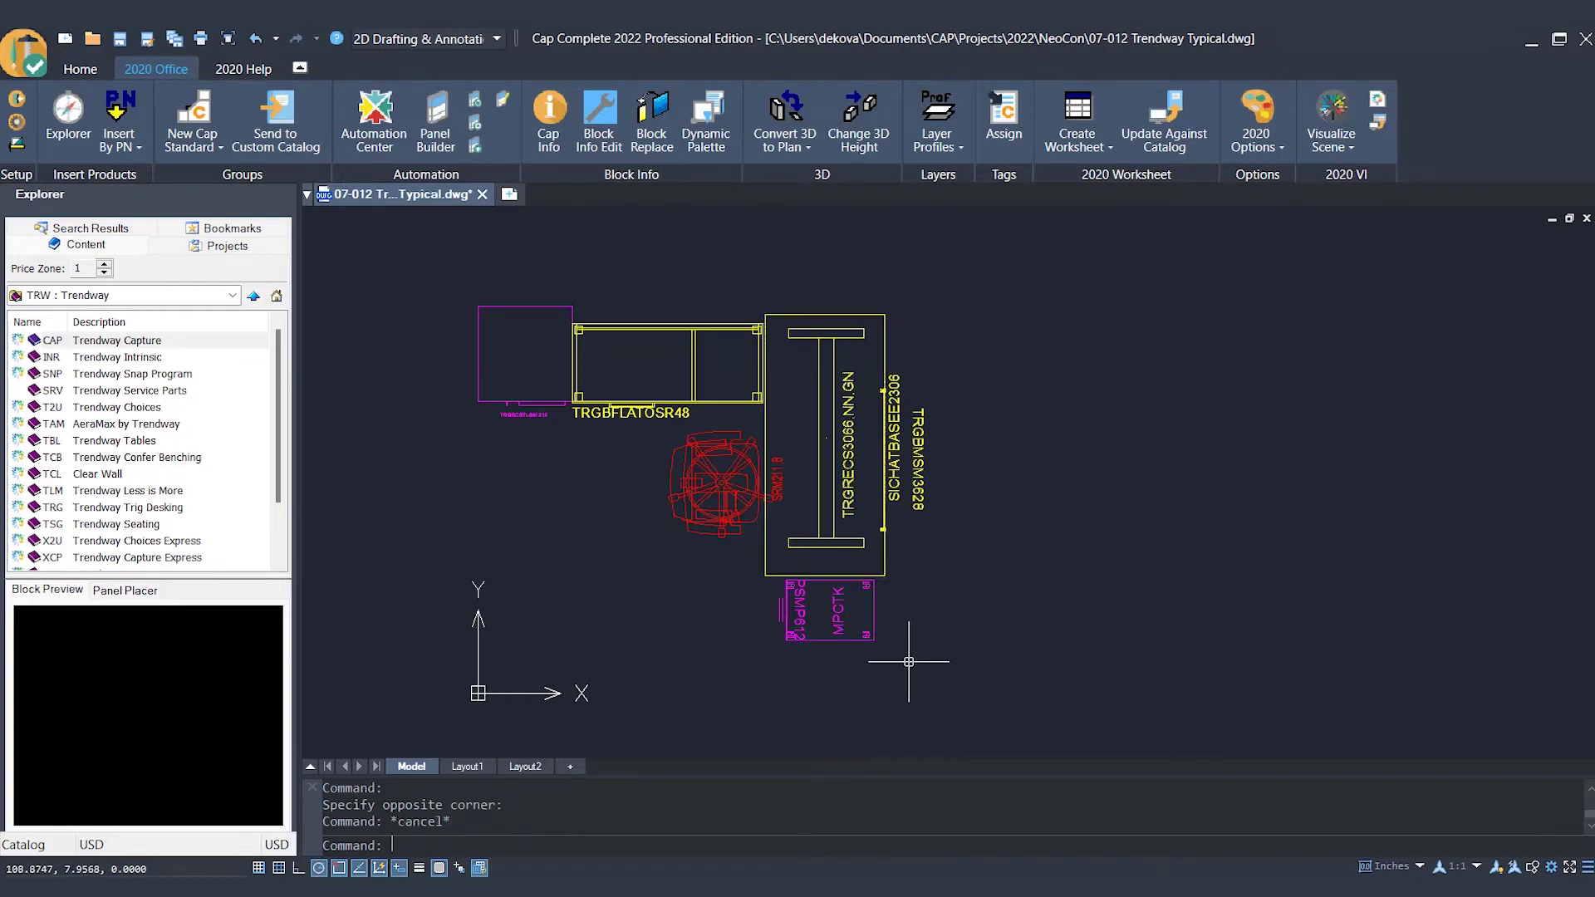
click(874, 611)
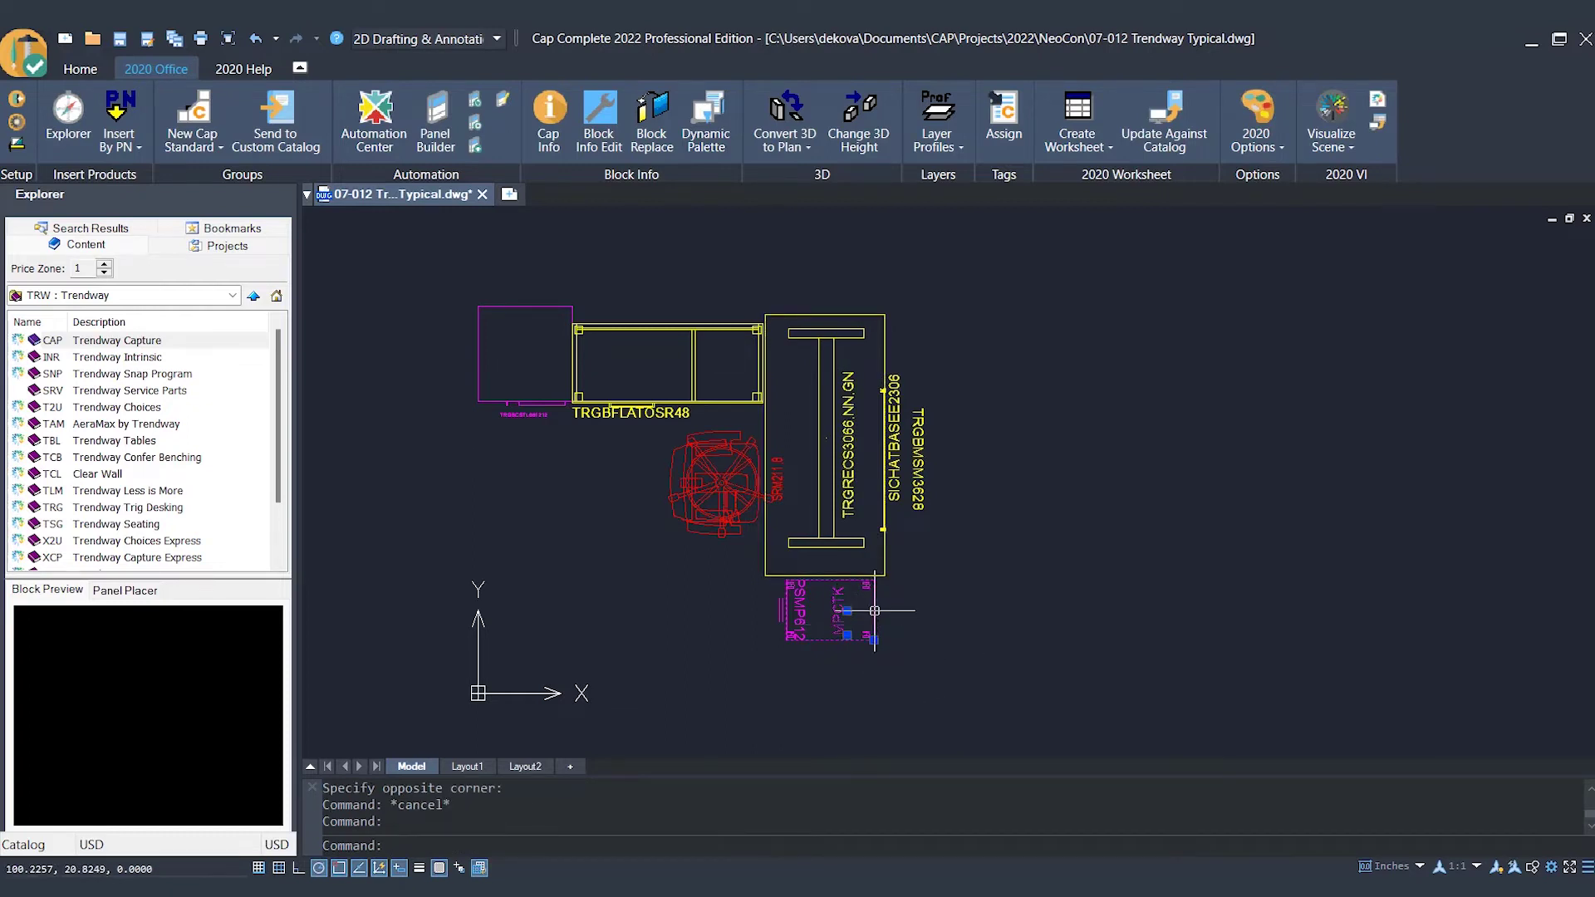
key(Escape)
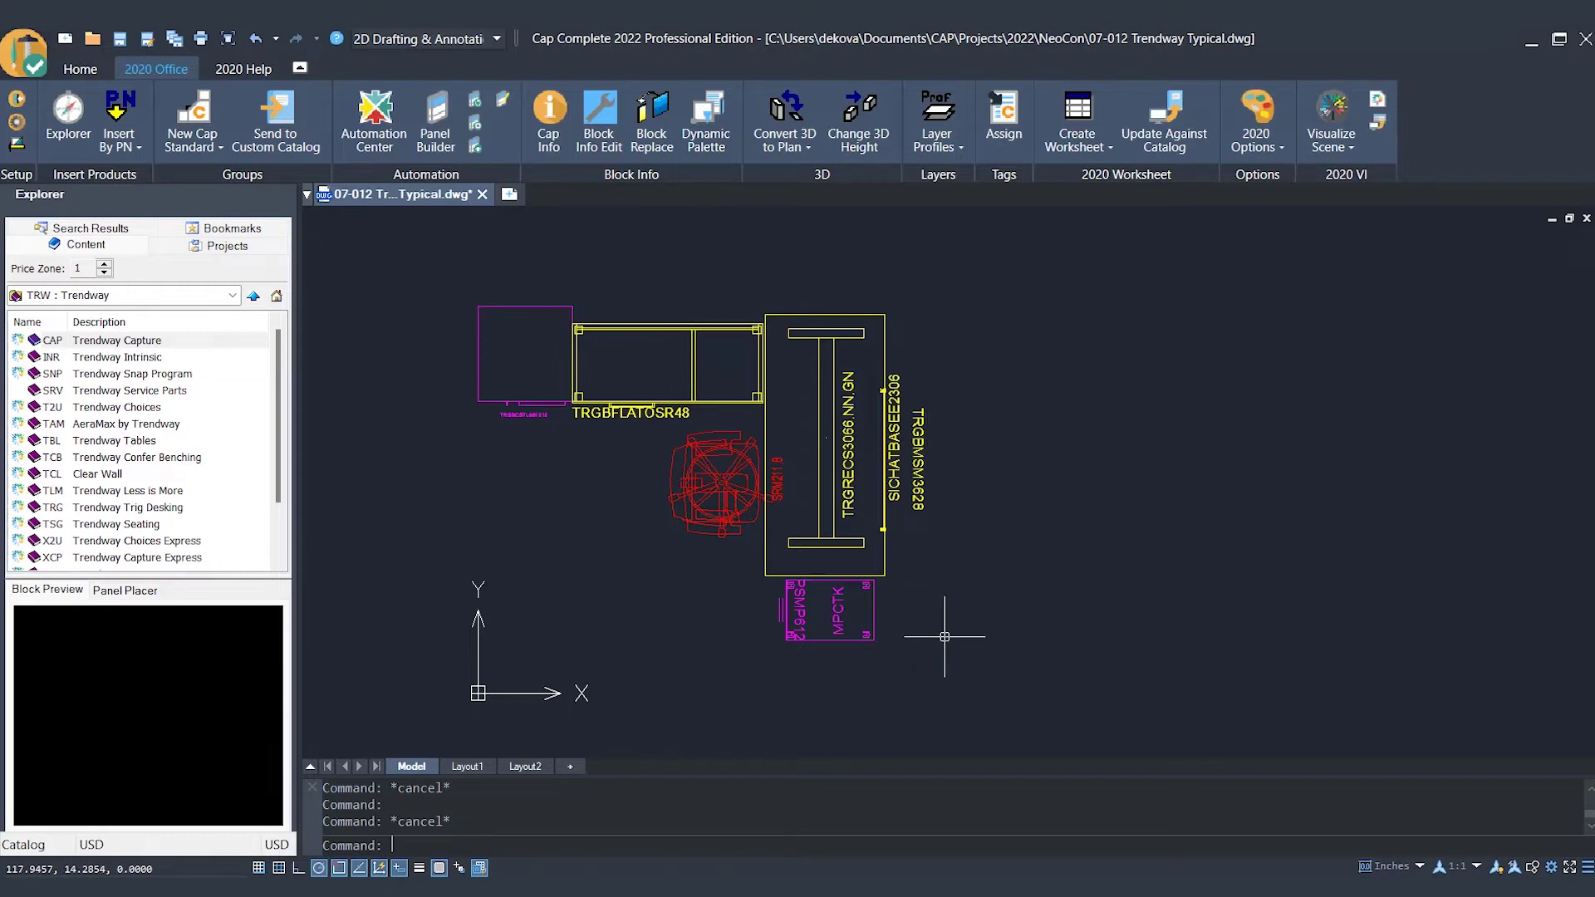
- Visualize the workstation drawing in 3D and switch to the 2020 Visual Impression window
click(1341, 107)
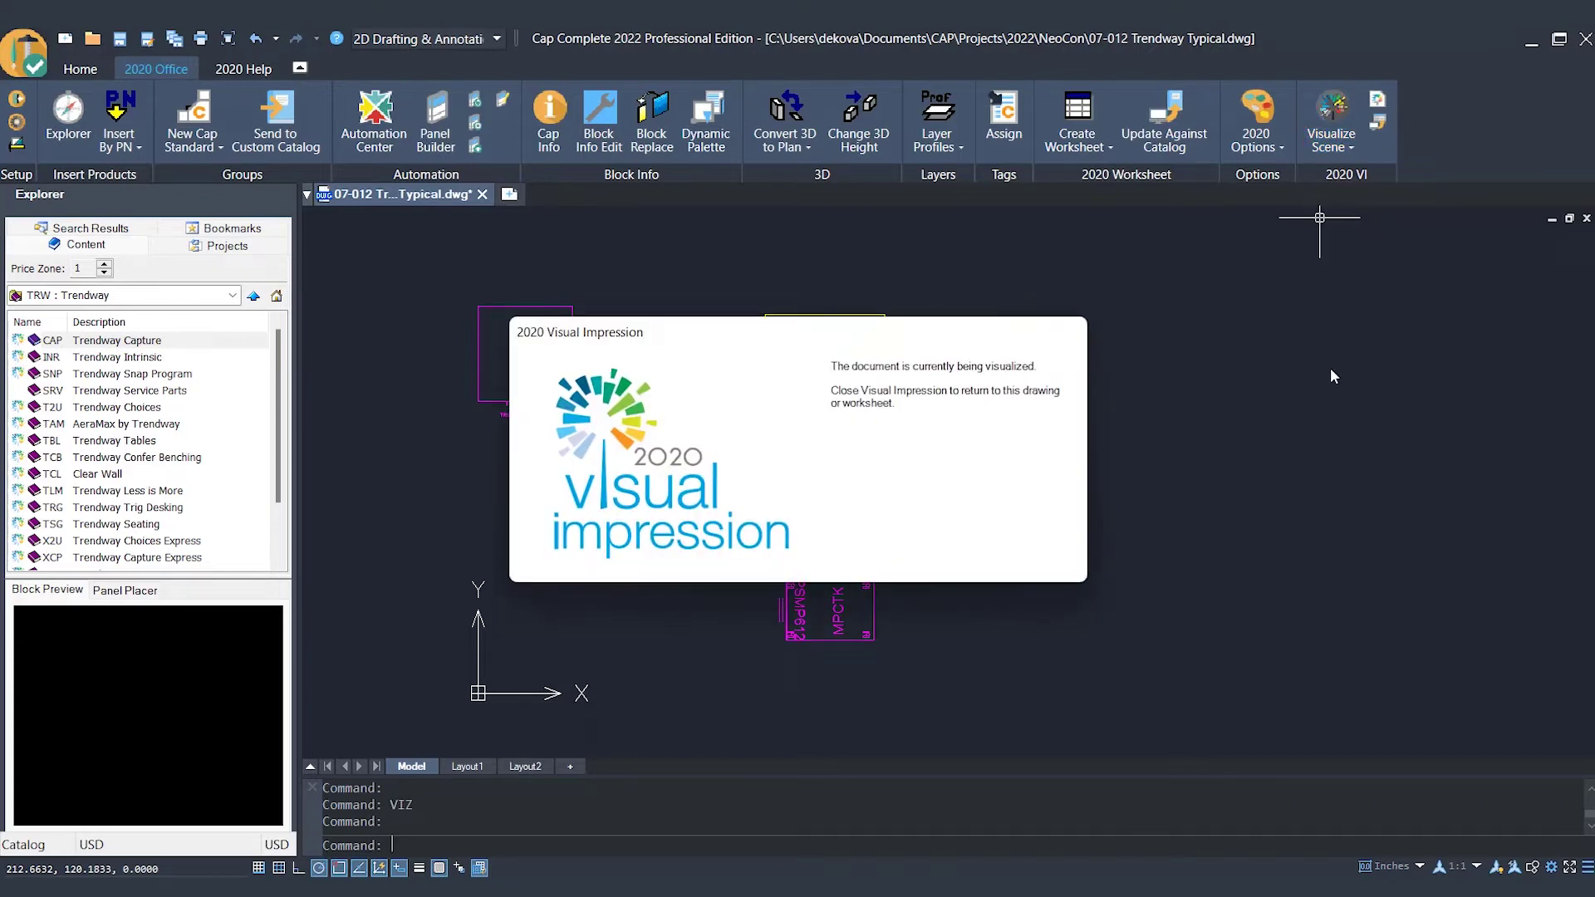
mouse_move(1188, 895)
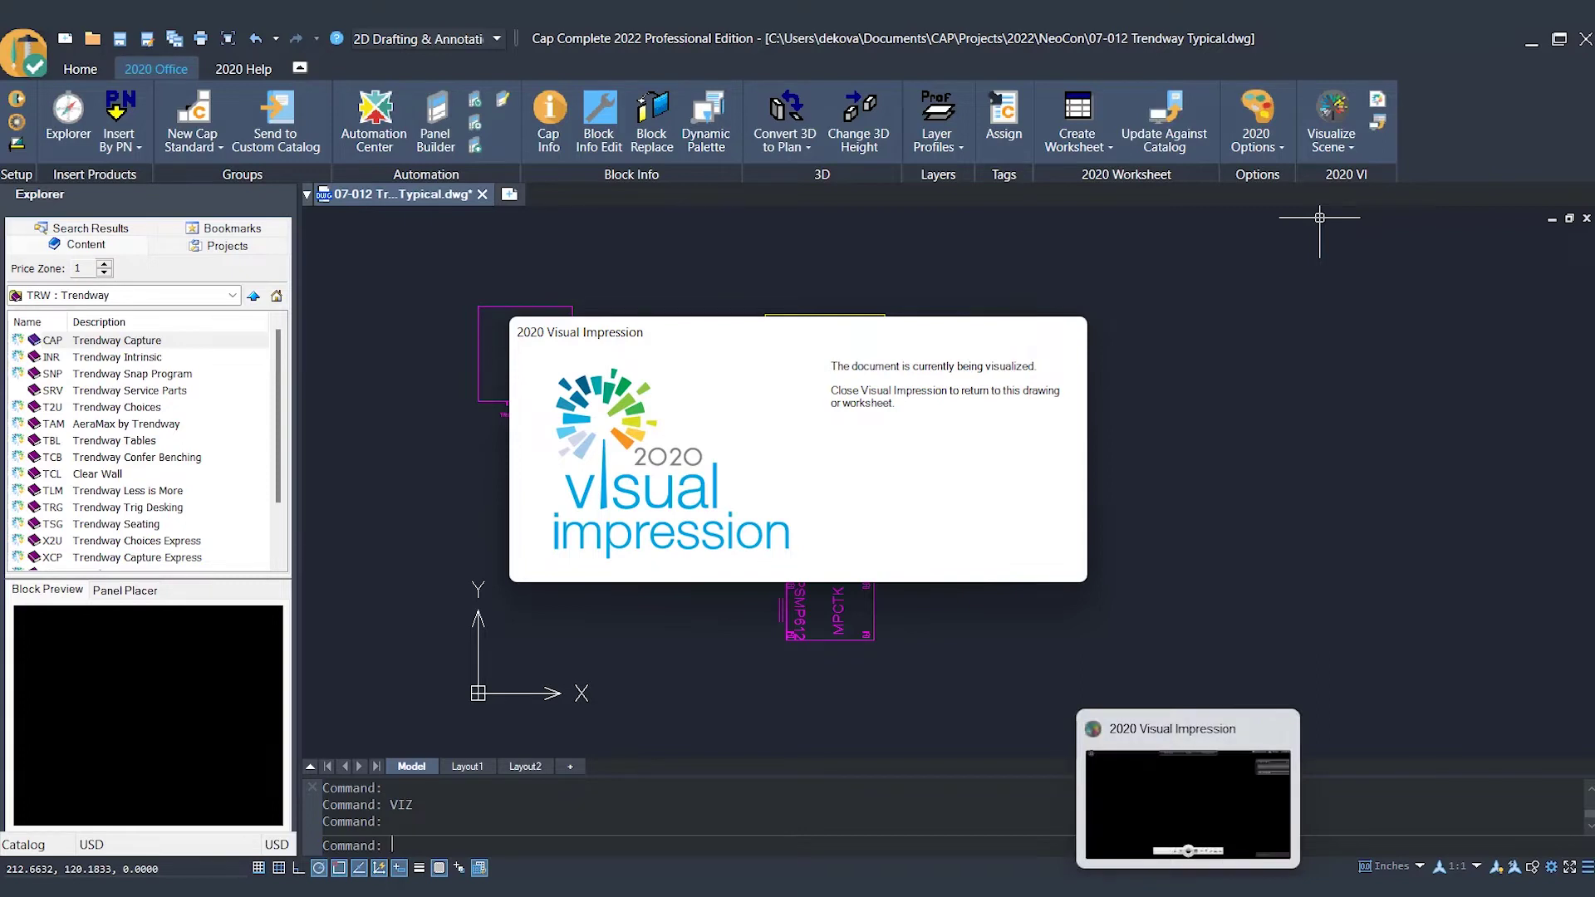
click(1188, 797)
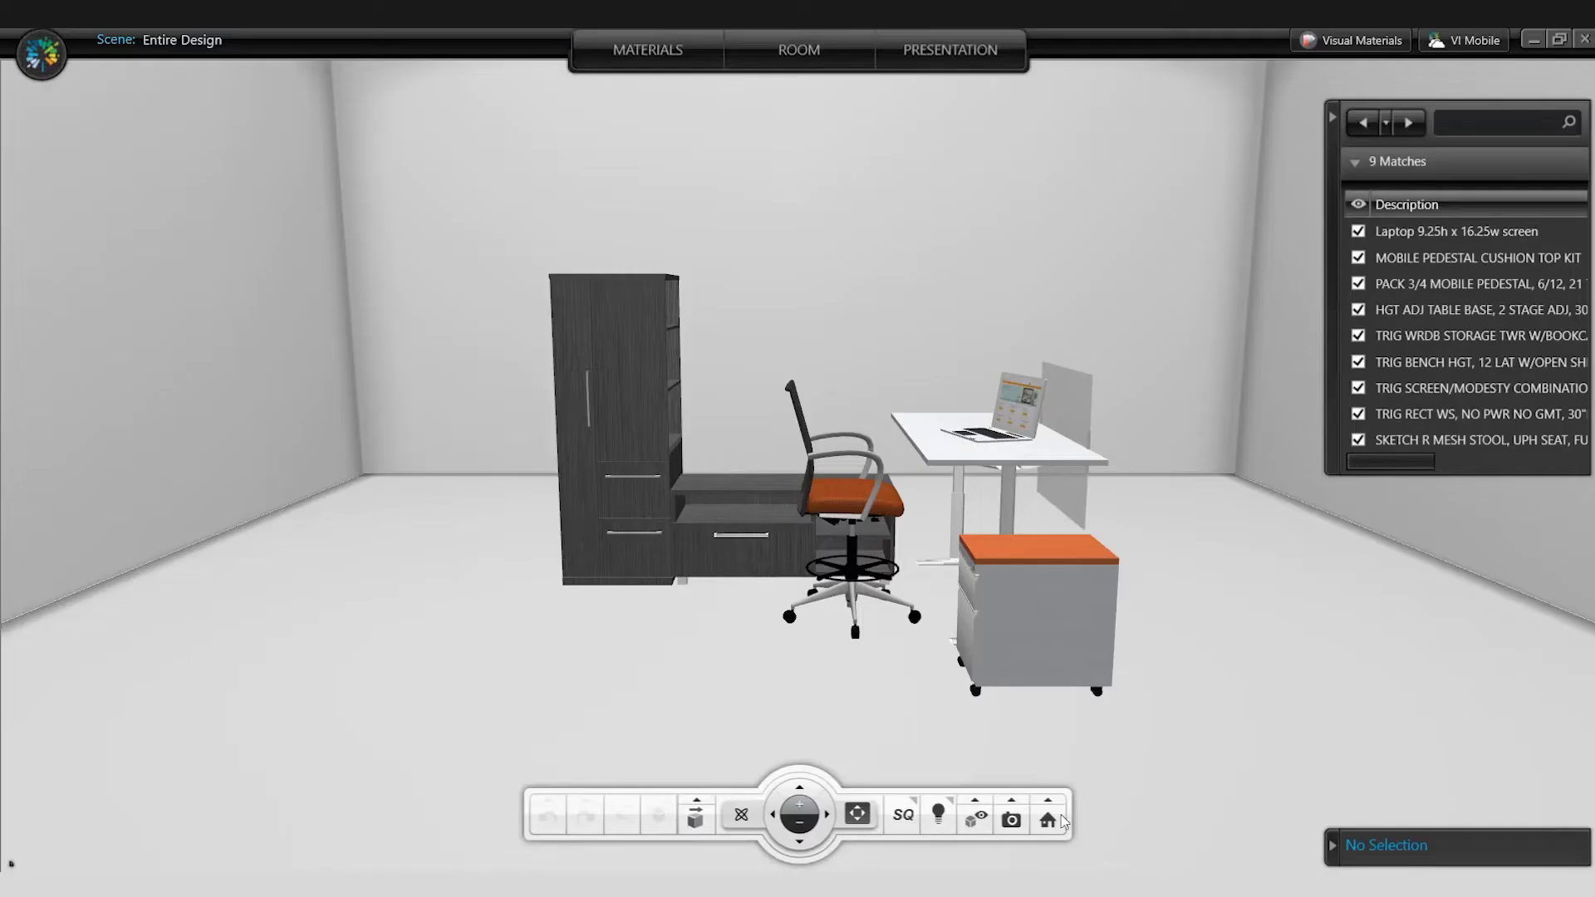
- Restore the camera view from the Entire Design 1 snapshot and collapse the product list
mouse_move(1012, 809)
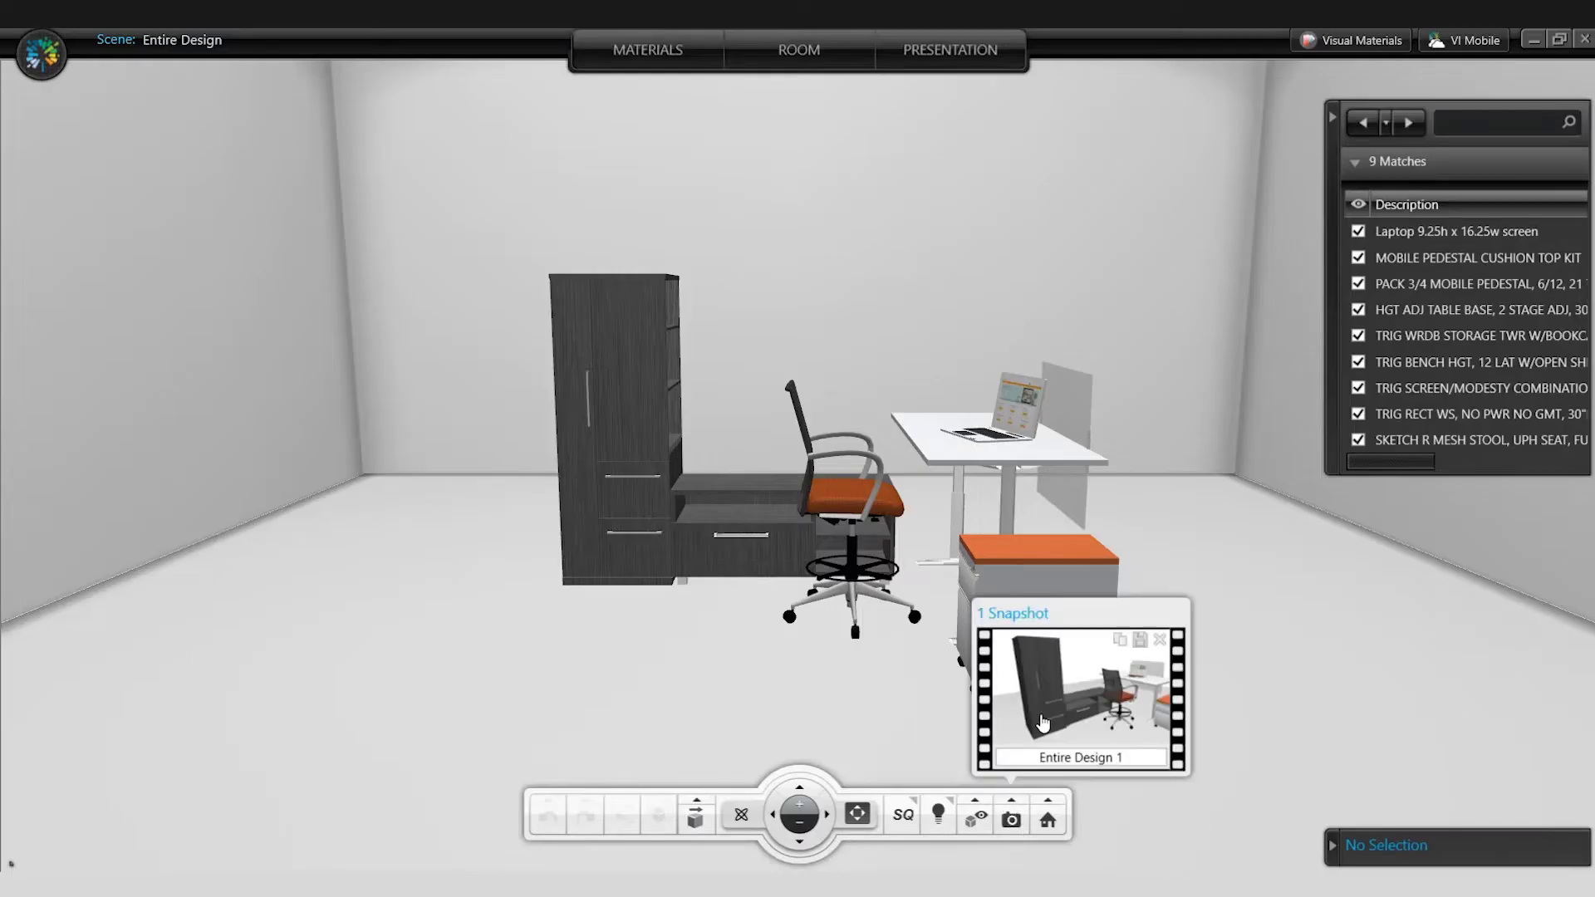
click(1043, 721)
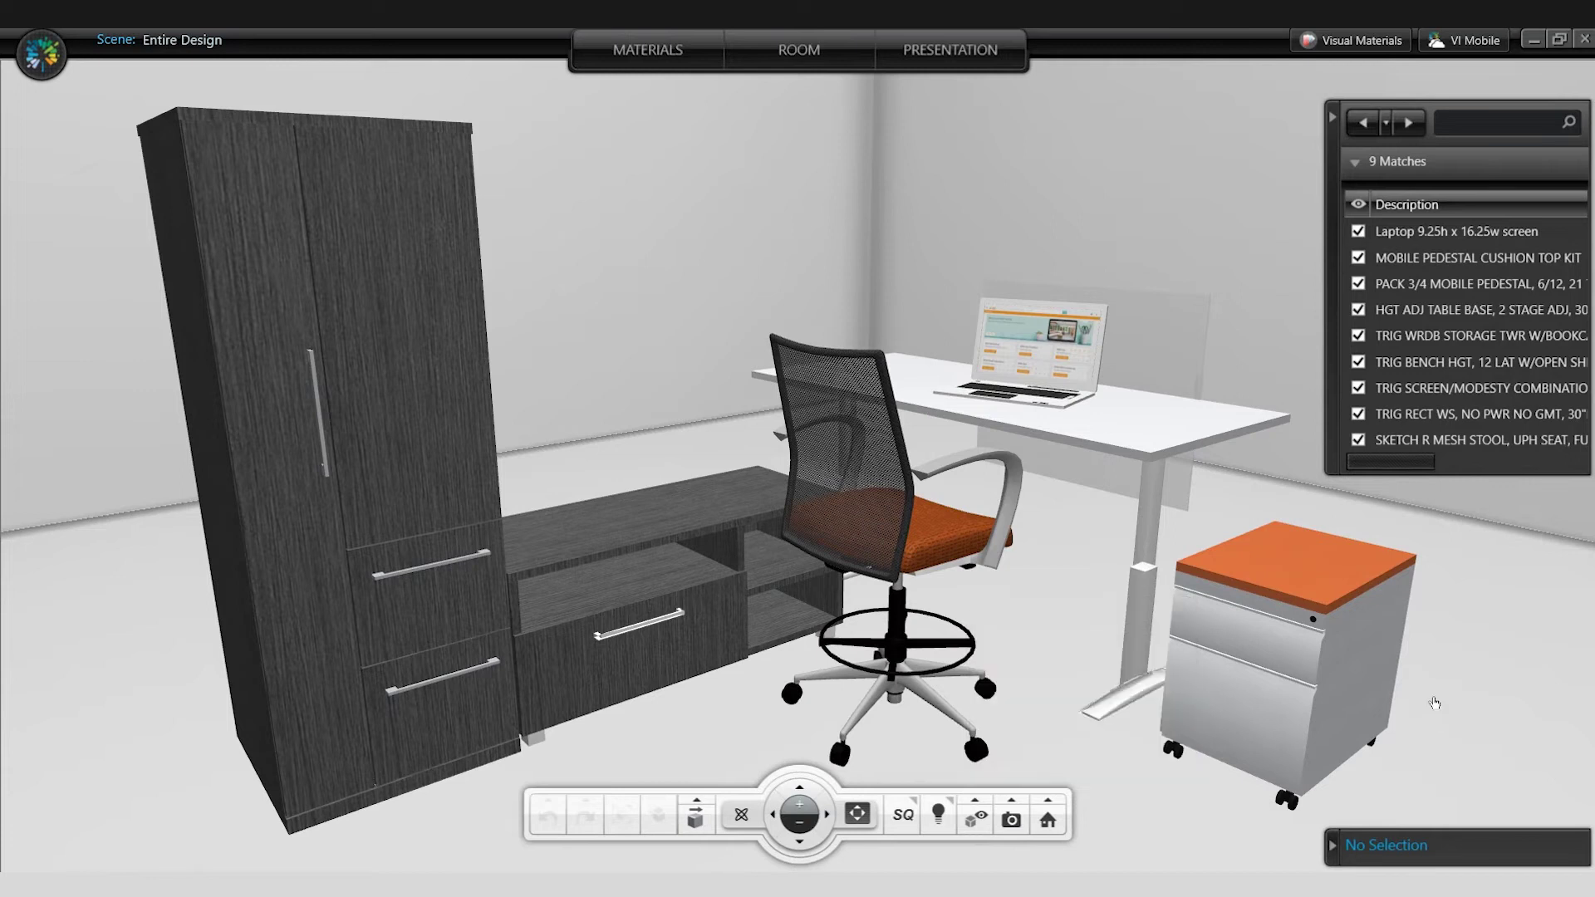
click(1333, 120)
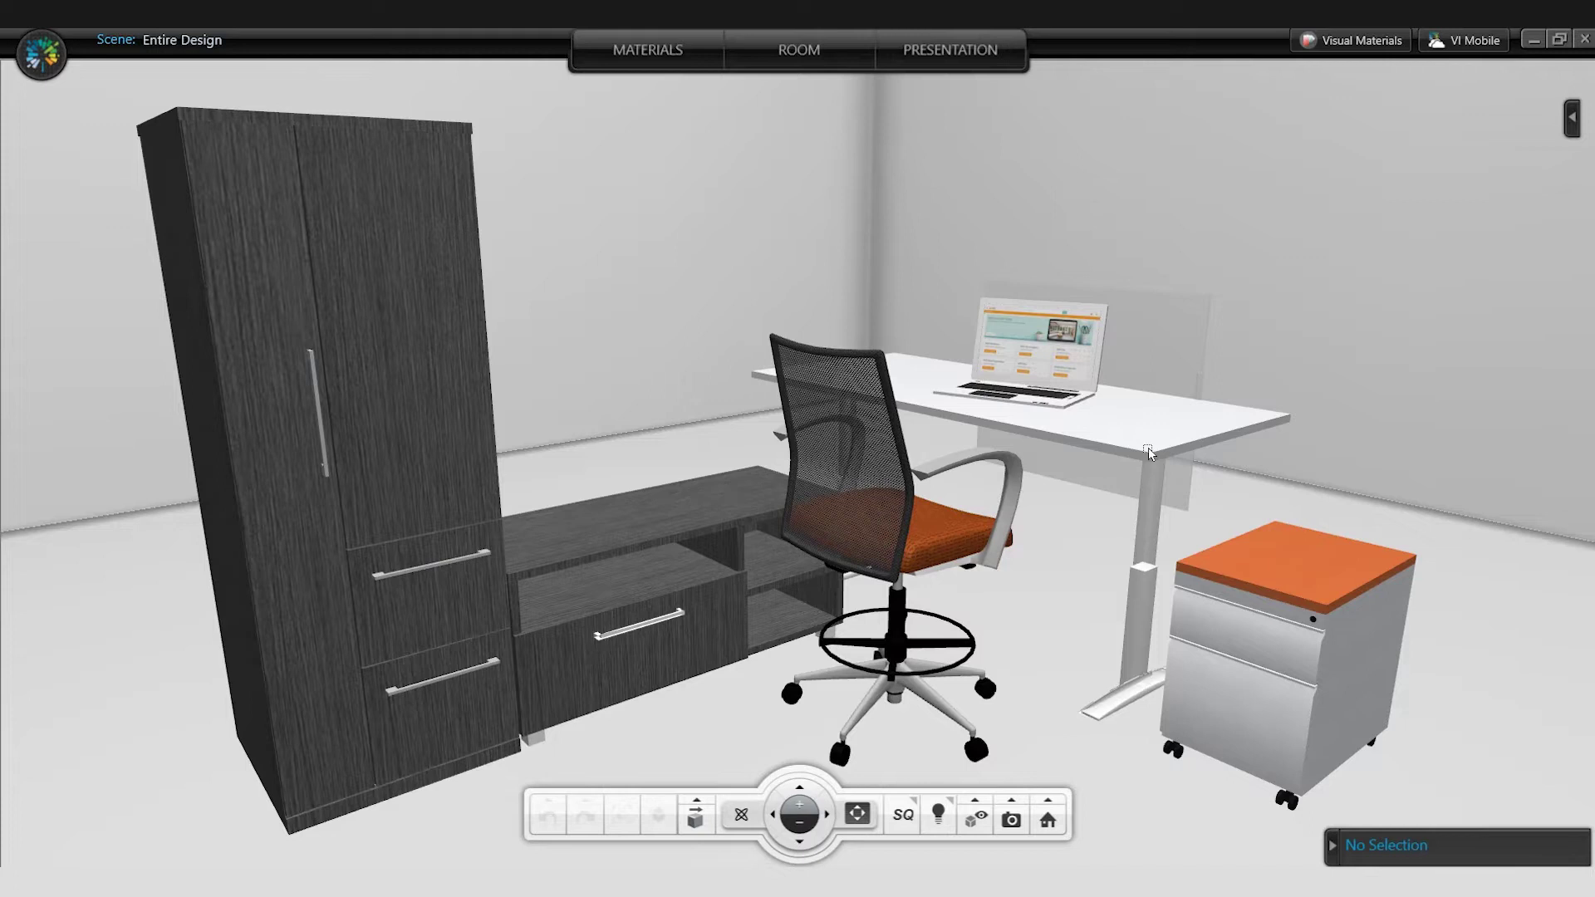
- Select the mobile pedestal's cushion top and enable moving of items in the scene
click(1329, 601)
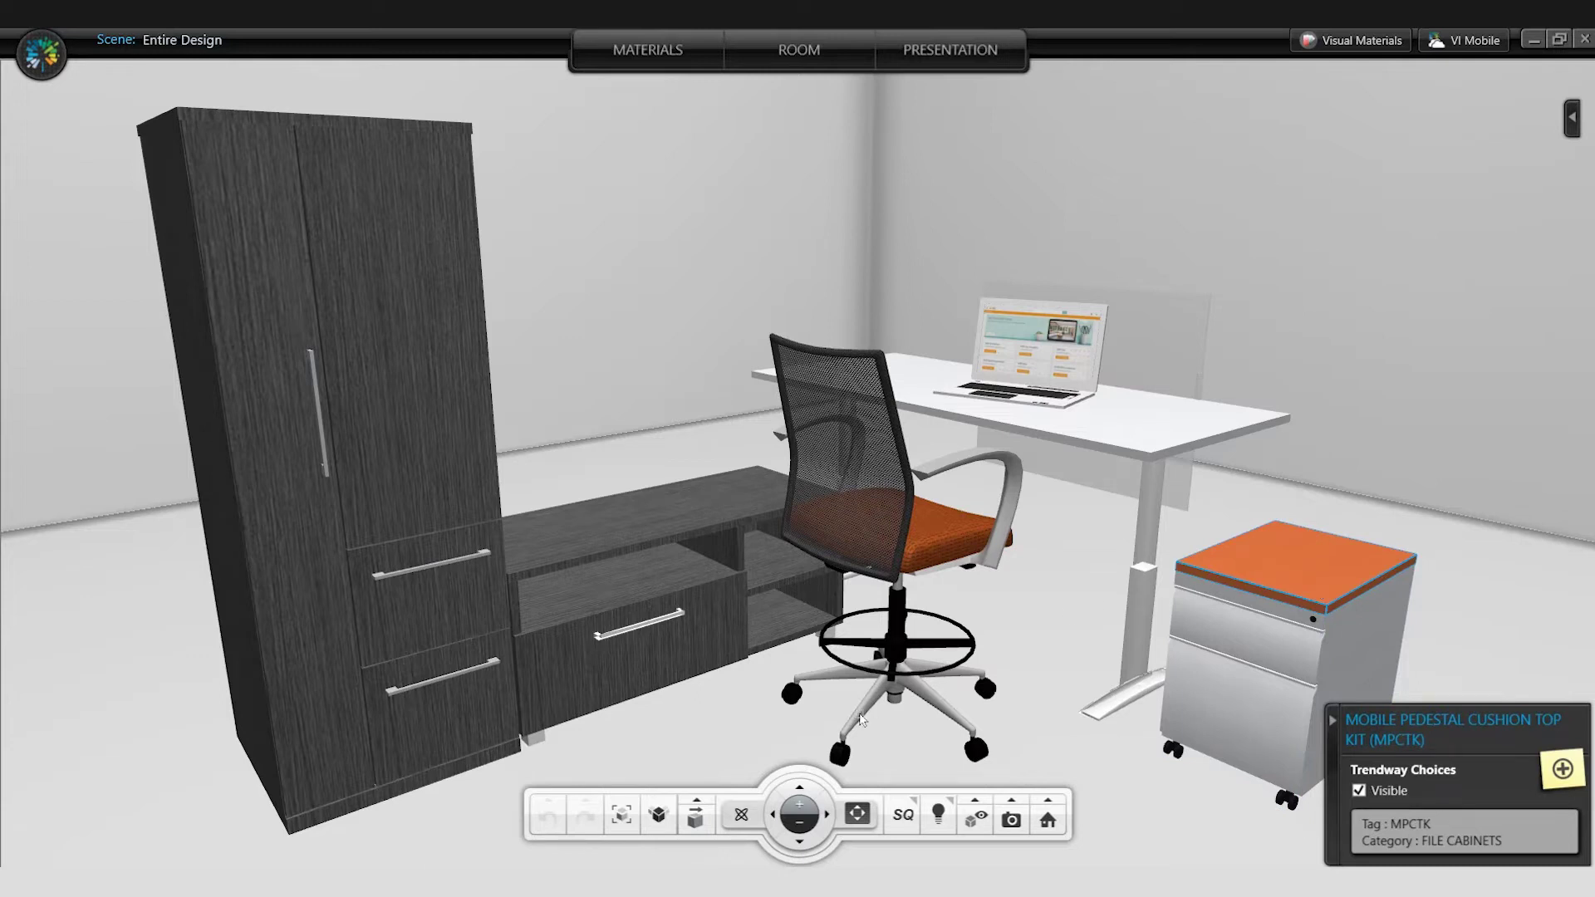
click(697, 800)
click(696, 825)
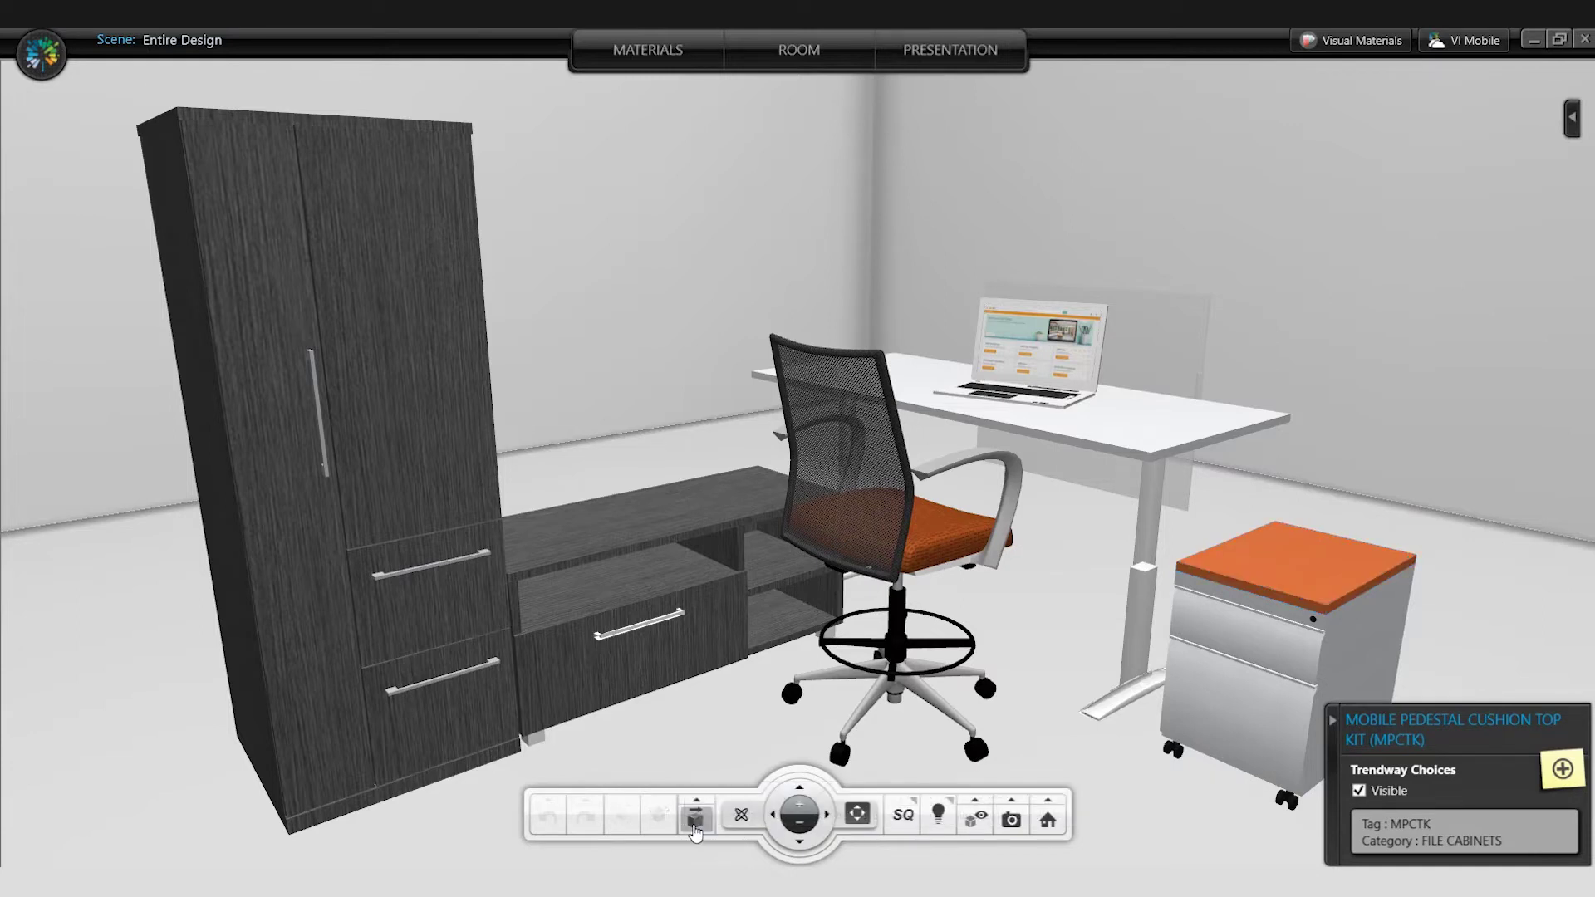
- Try lifting the cushion top slightly, lower it back onto the mobile pedestal and clear the selection
click(1298, 576)
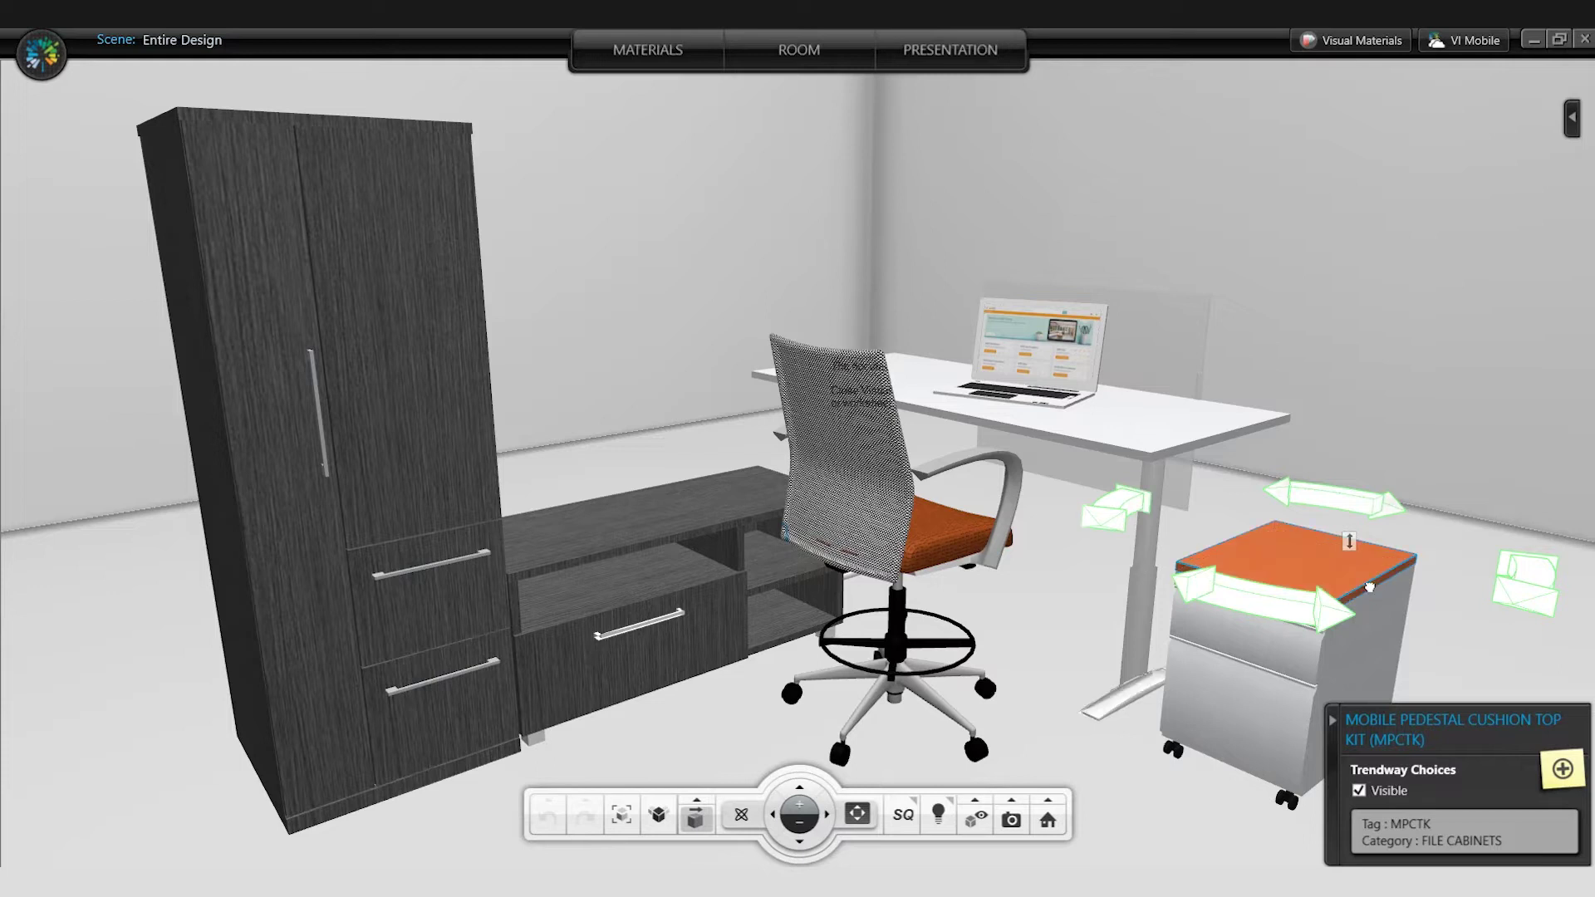
drag(1349, 540, 1465, 552)
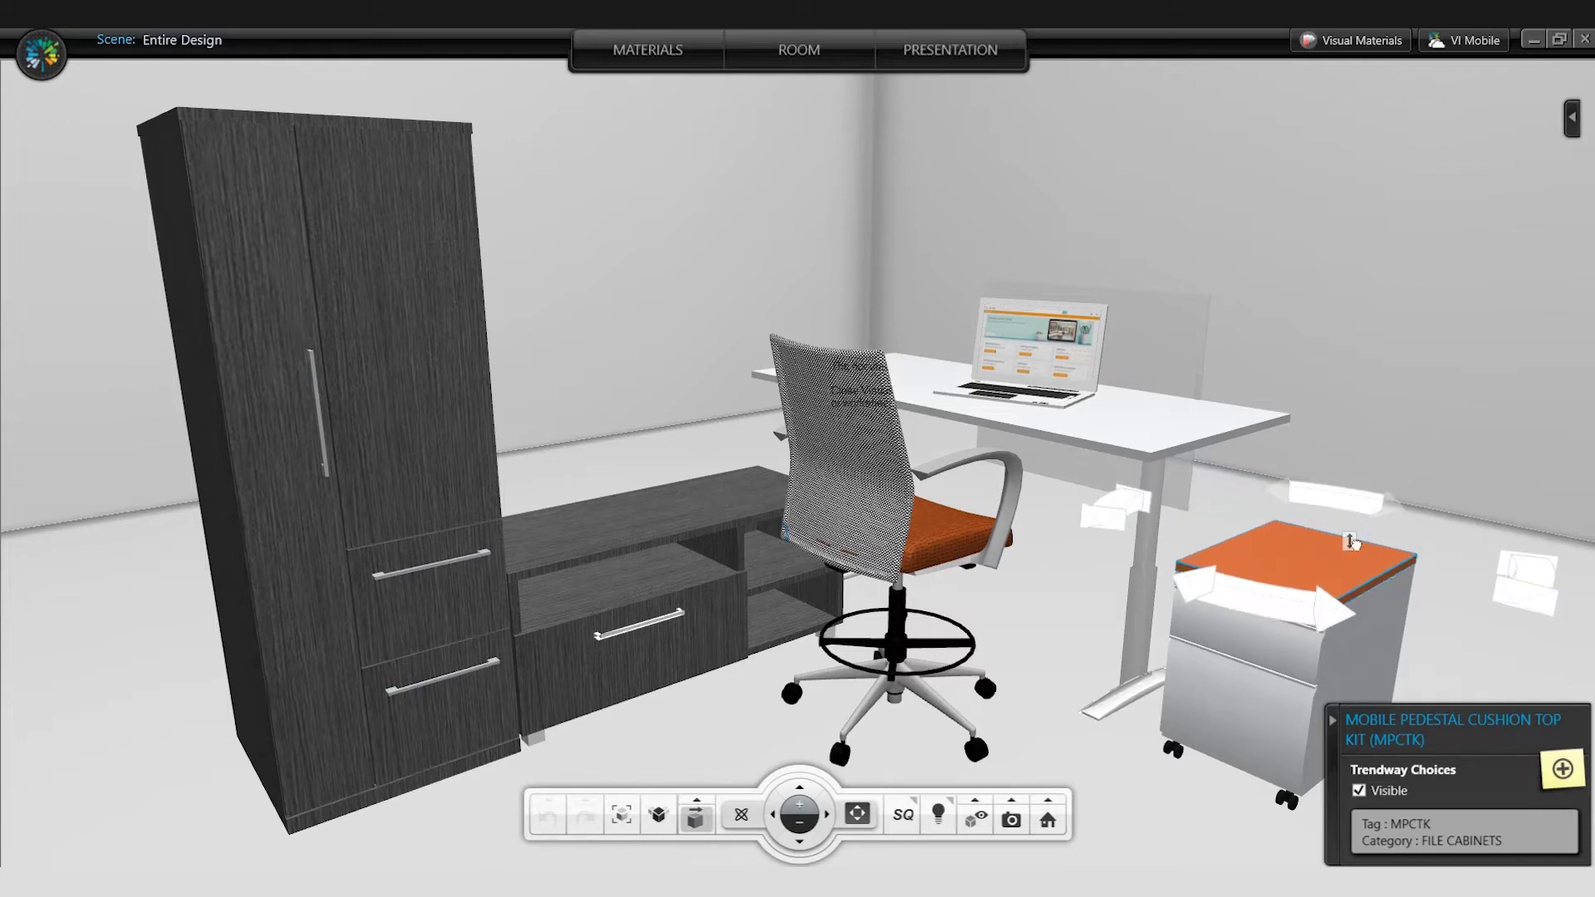
drag(1350, 541, 1351, 532)
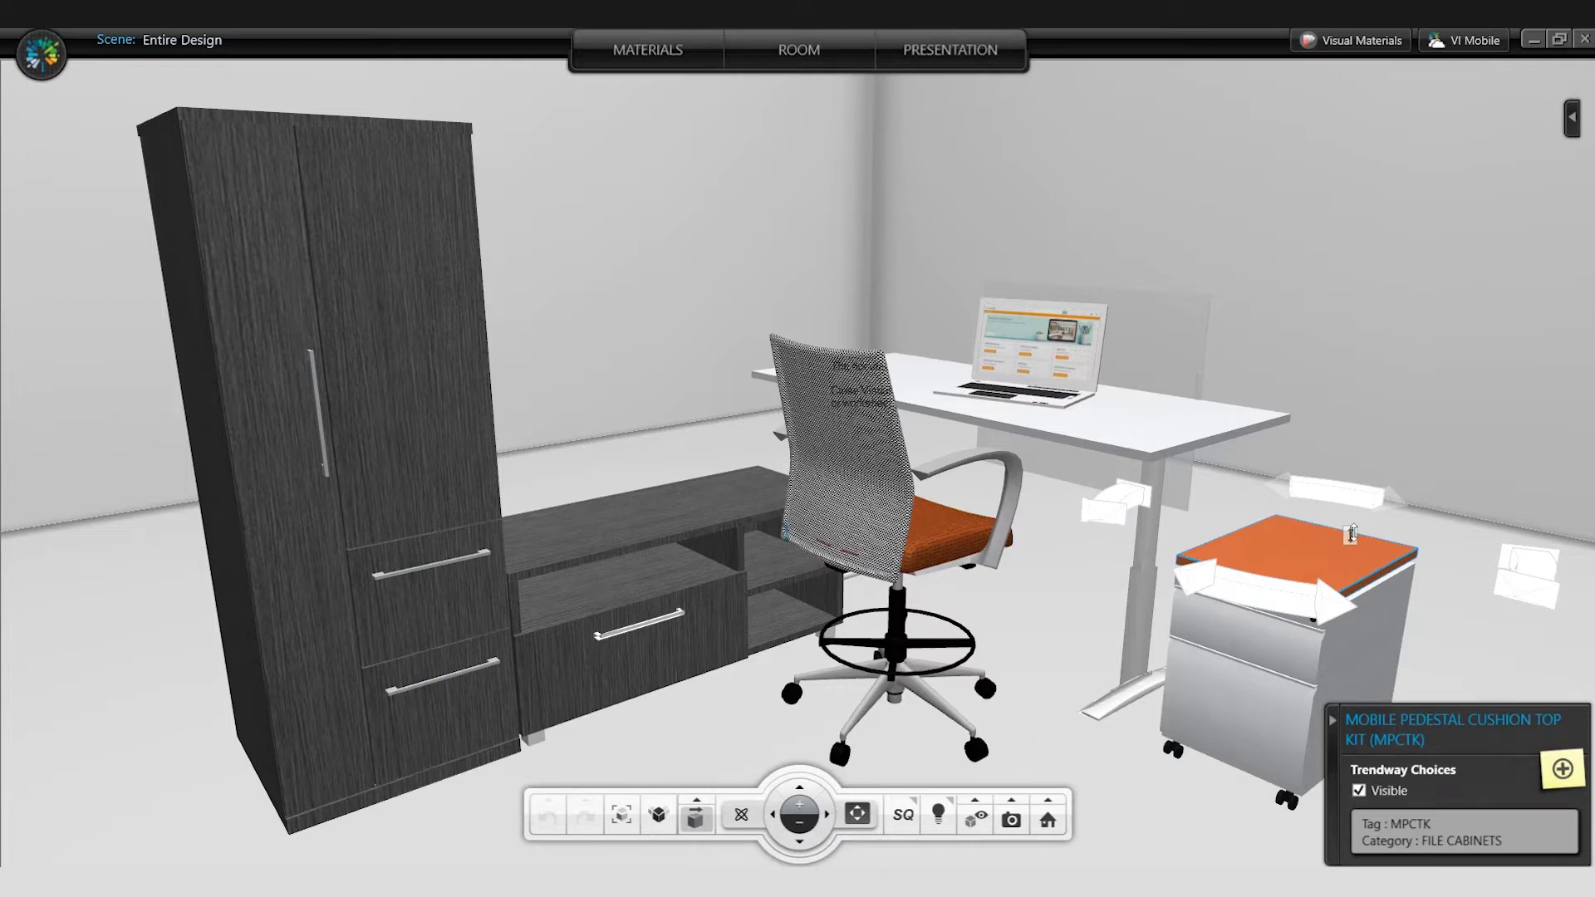
drag(1352, 533, 1357, 561)
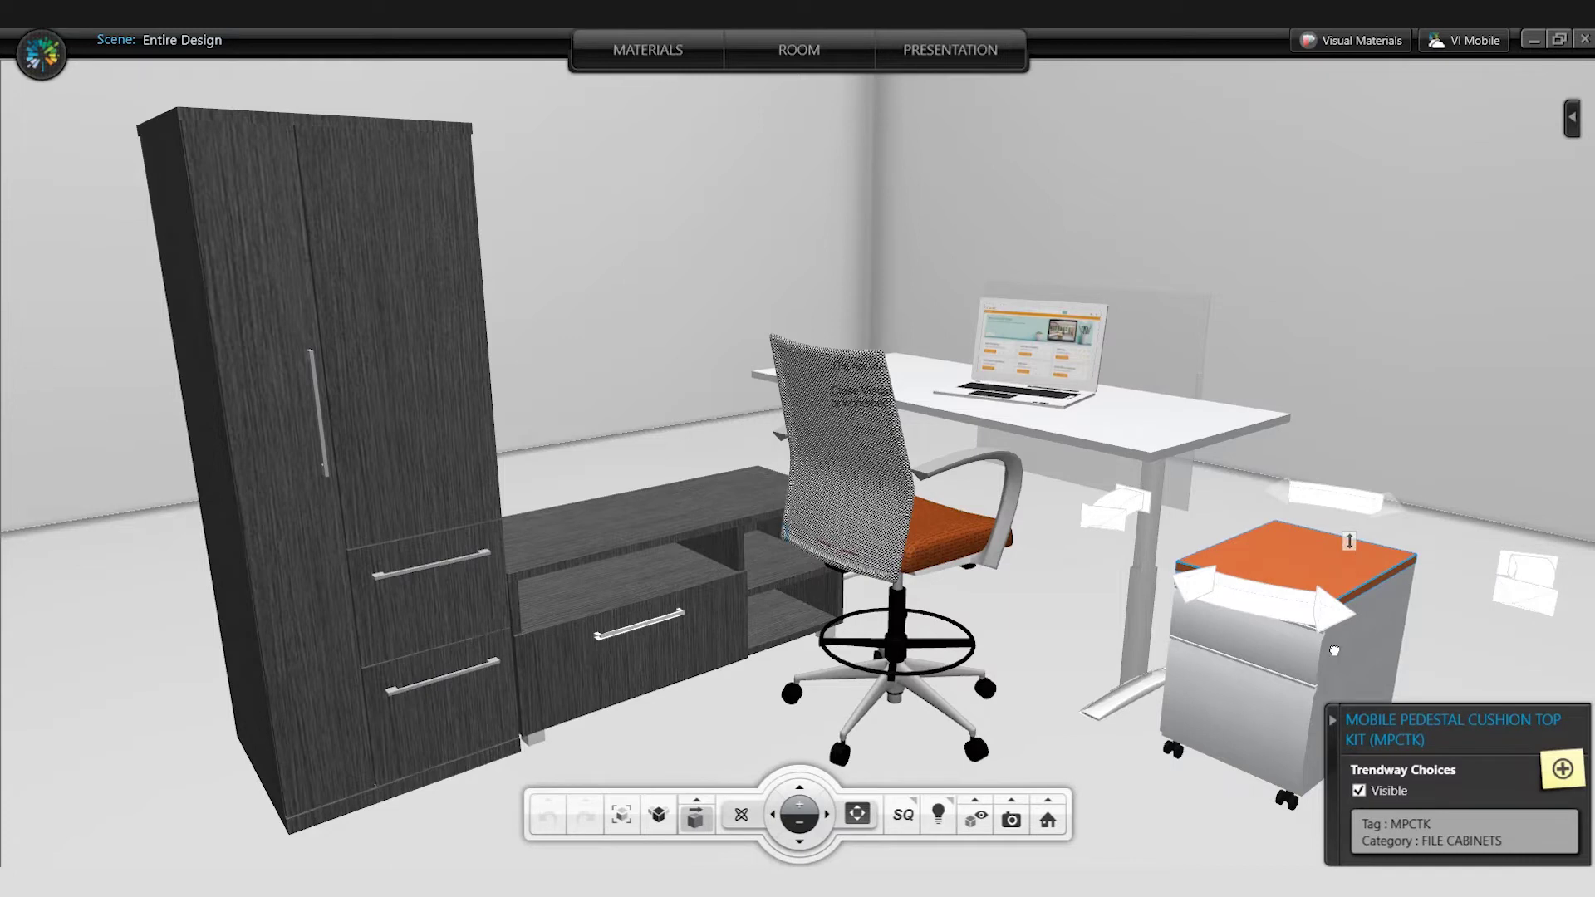
click(1109, 769)
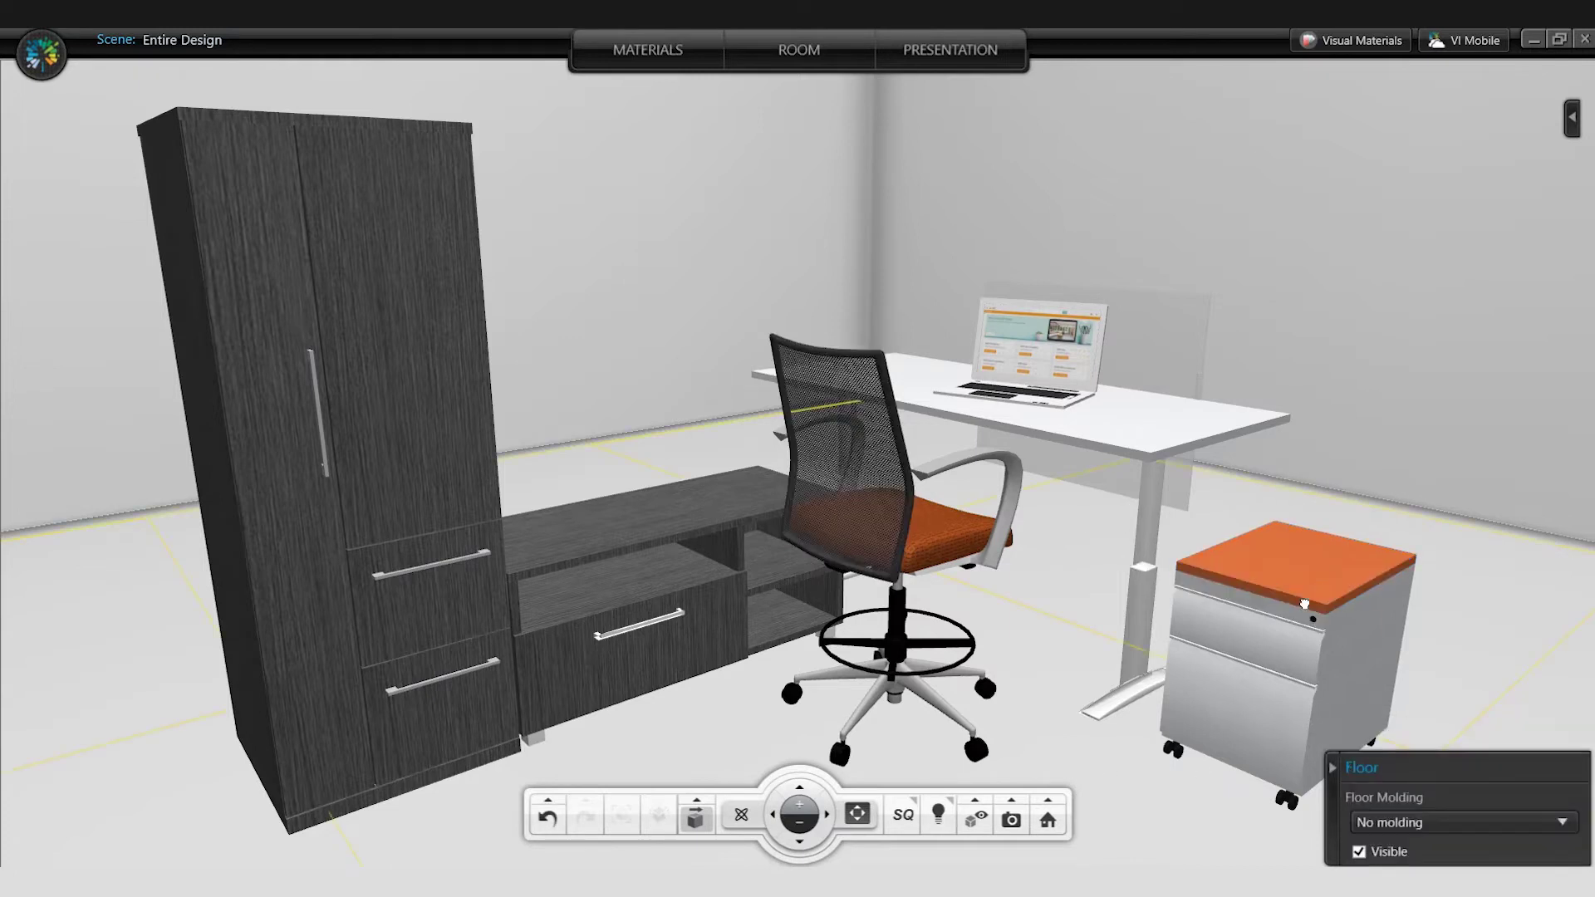
click(1196, 822)
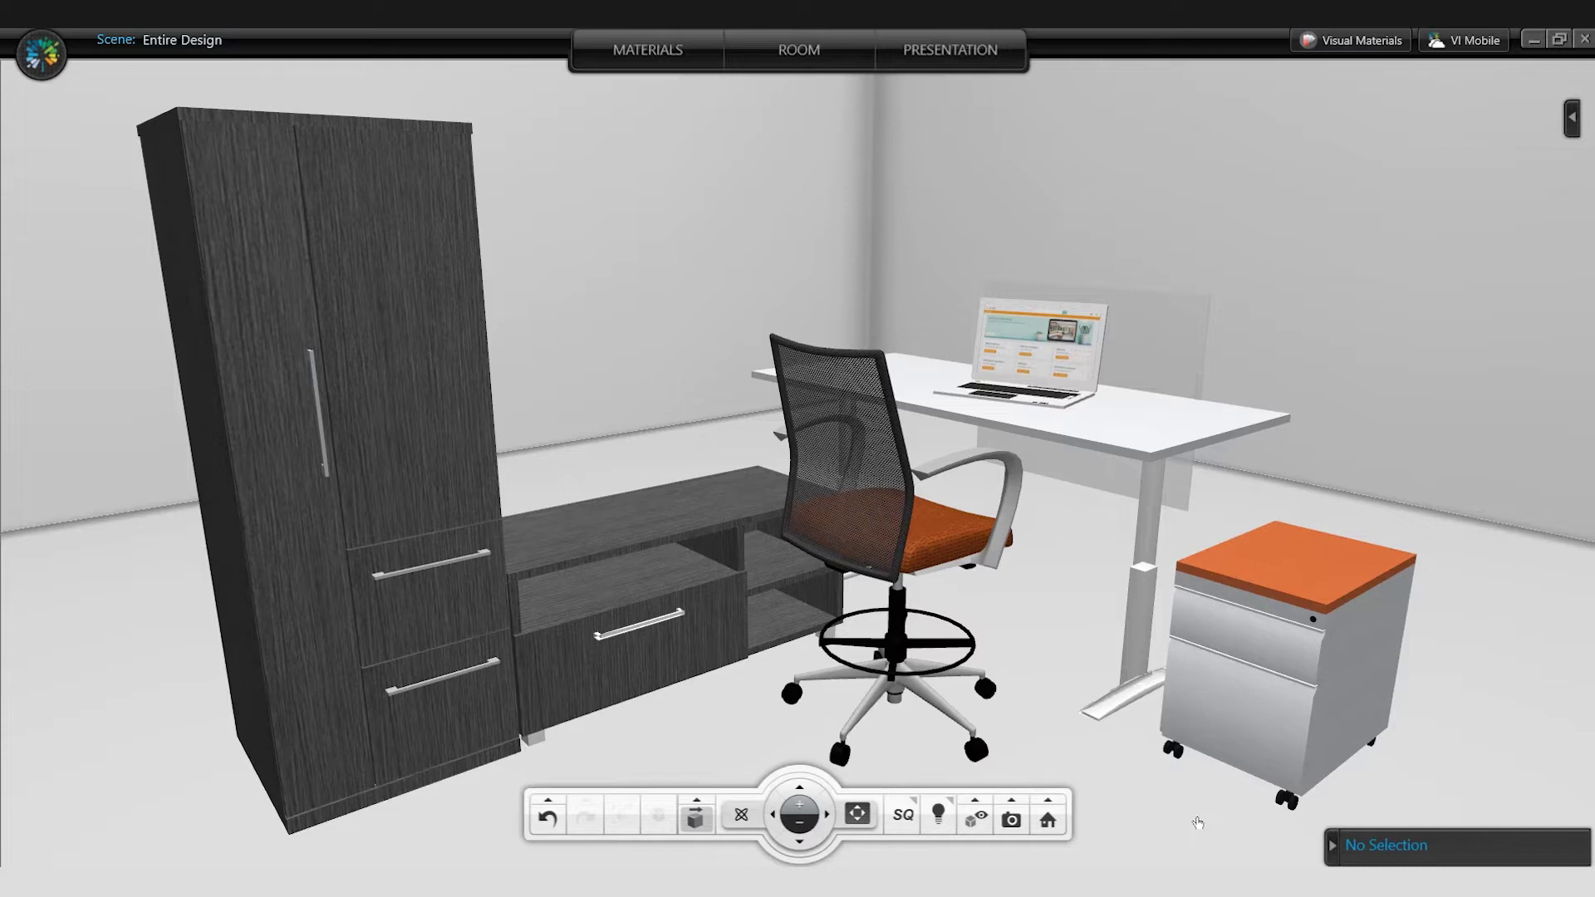
- Select the mobile pedestal together with its cushion top and move both slightly closer to the height-adjustable desk
click(1296, 671)
ctrl+click(1305, 596)
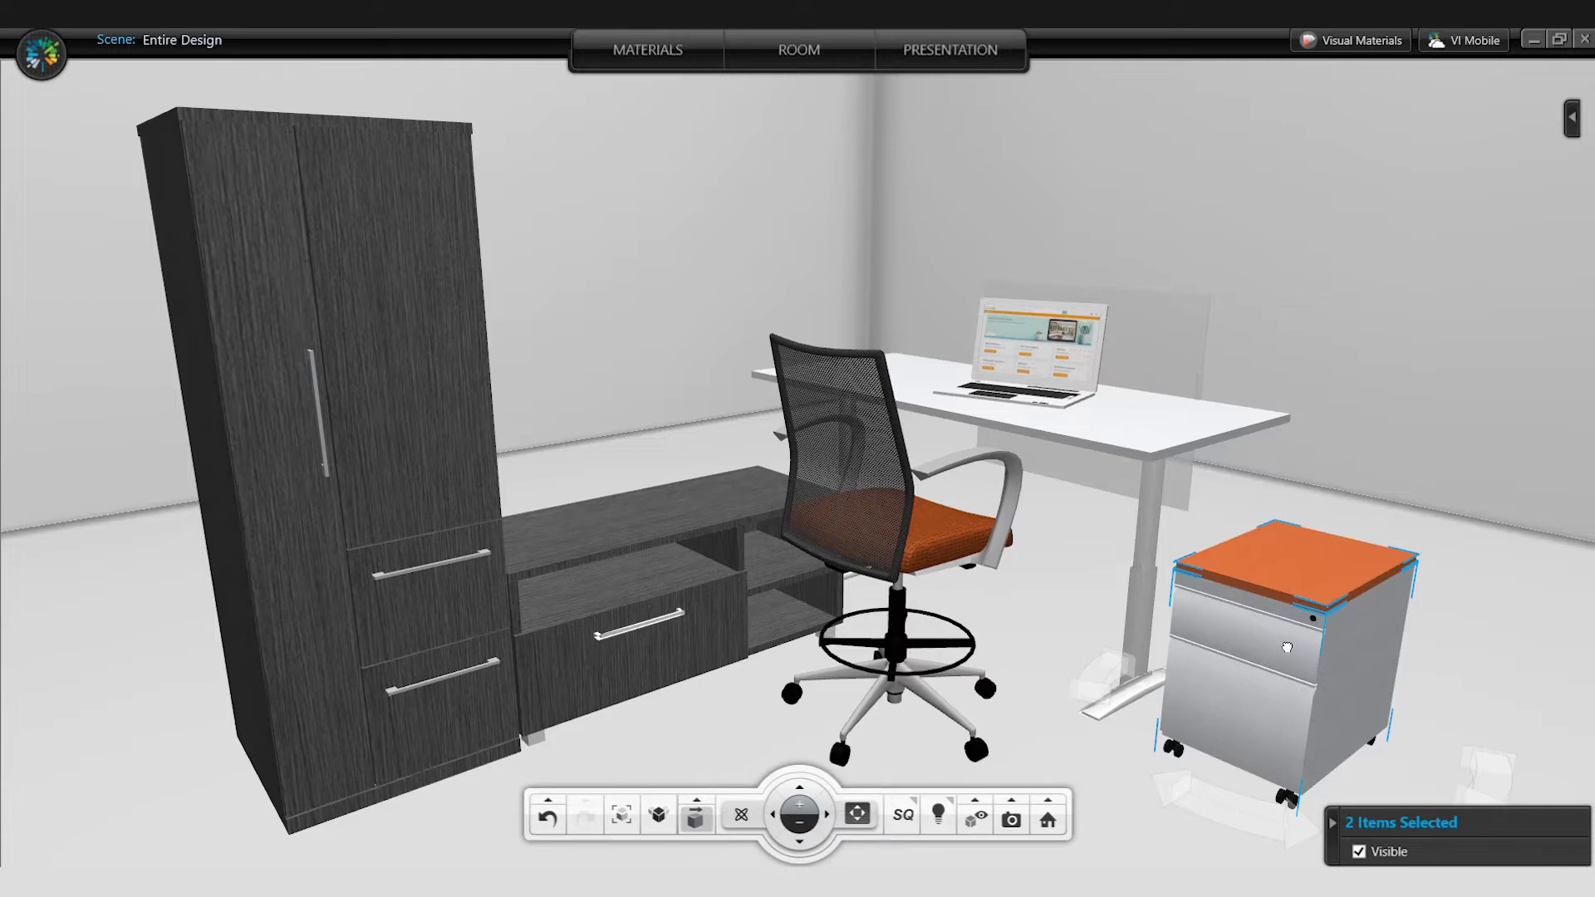
mouse_move(1258, 723)
mouse_down()
mouse_move(1246, 714)
mouse_move(1334, 690)
mouse_move(1233, 704)
mouse_move(1188, 689)
mouse_move(1293, 735)
mouse_move(1246, 698)
mouse_up()
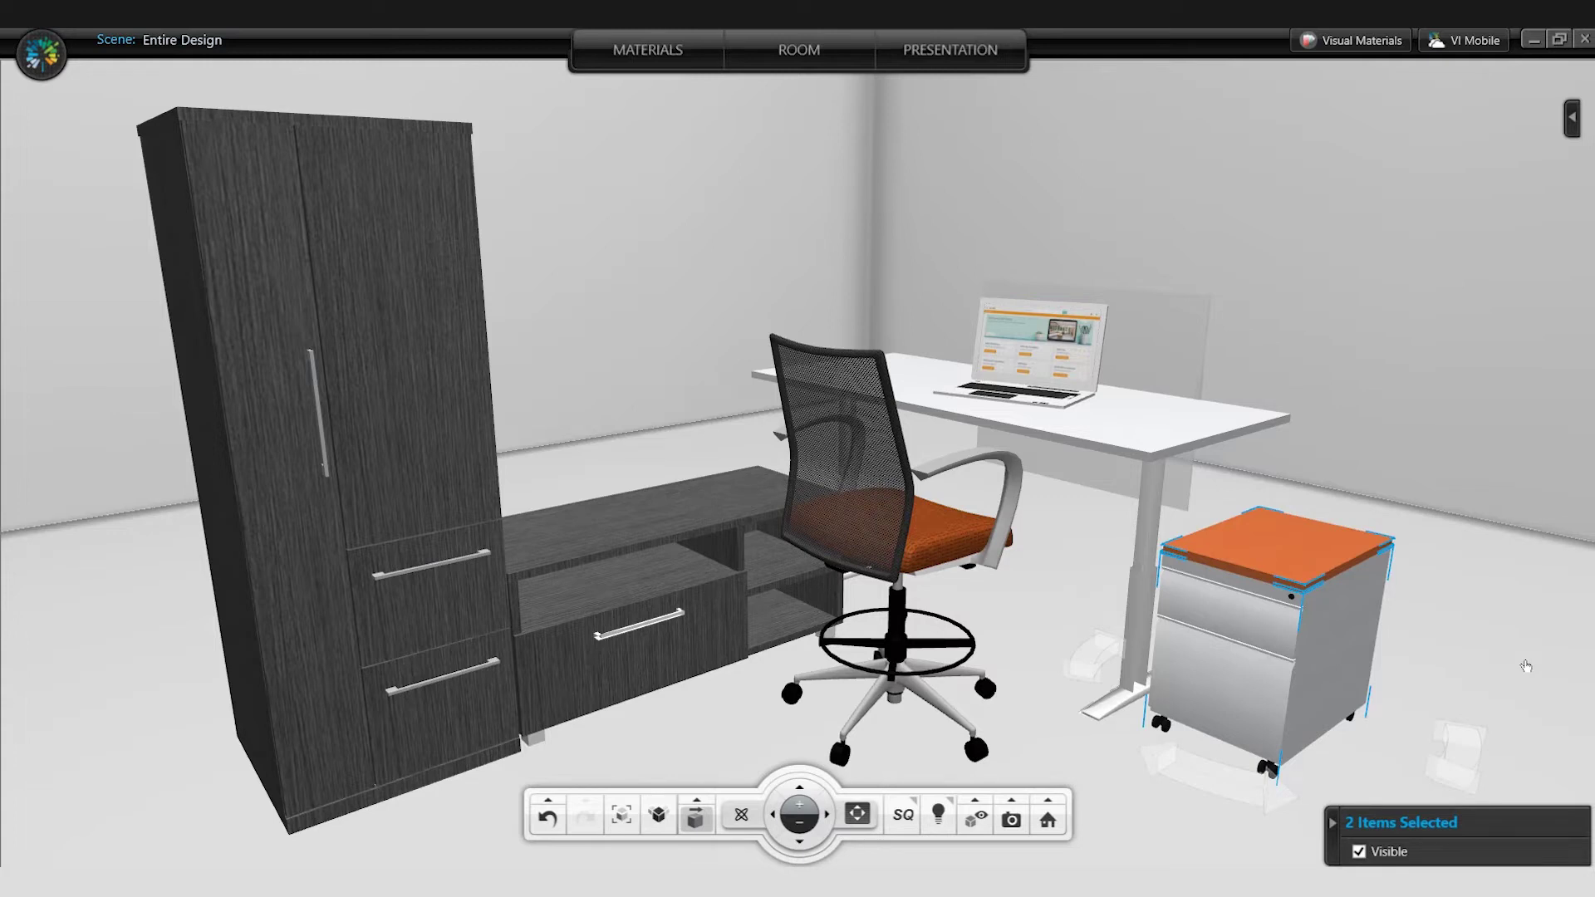
- Raise the rectangular worksurface off its table base, lower it back onto the base and clear the selection
click(1163, 419)
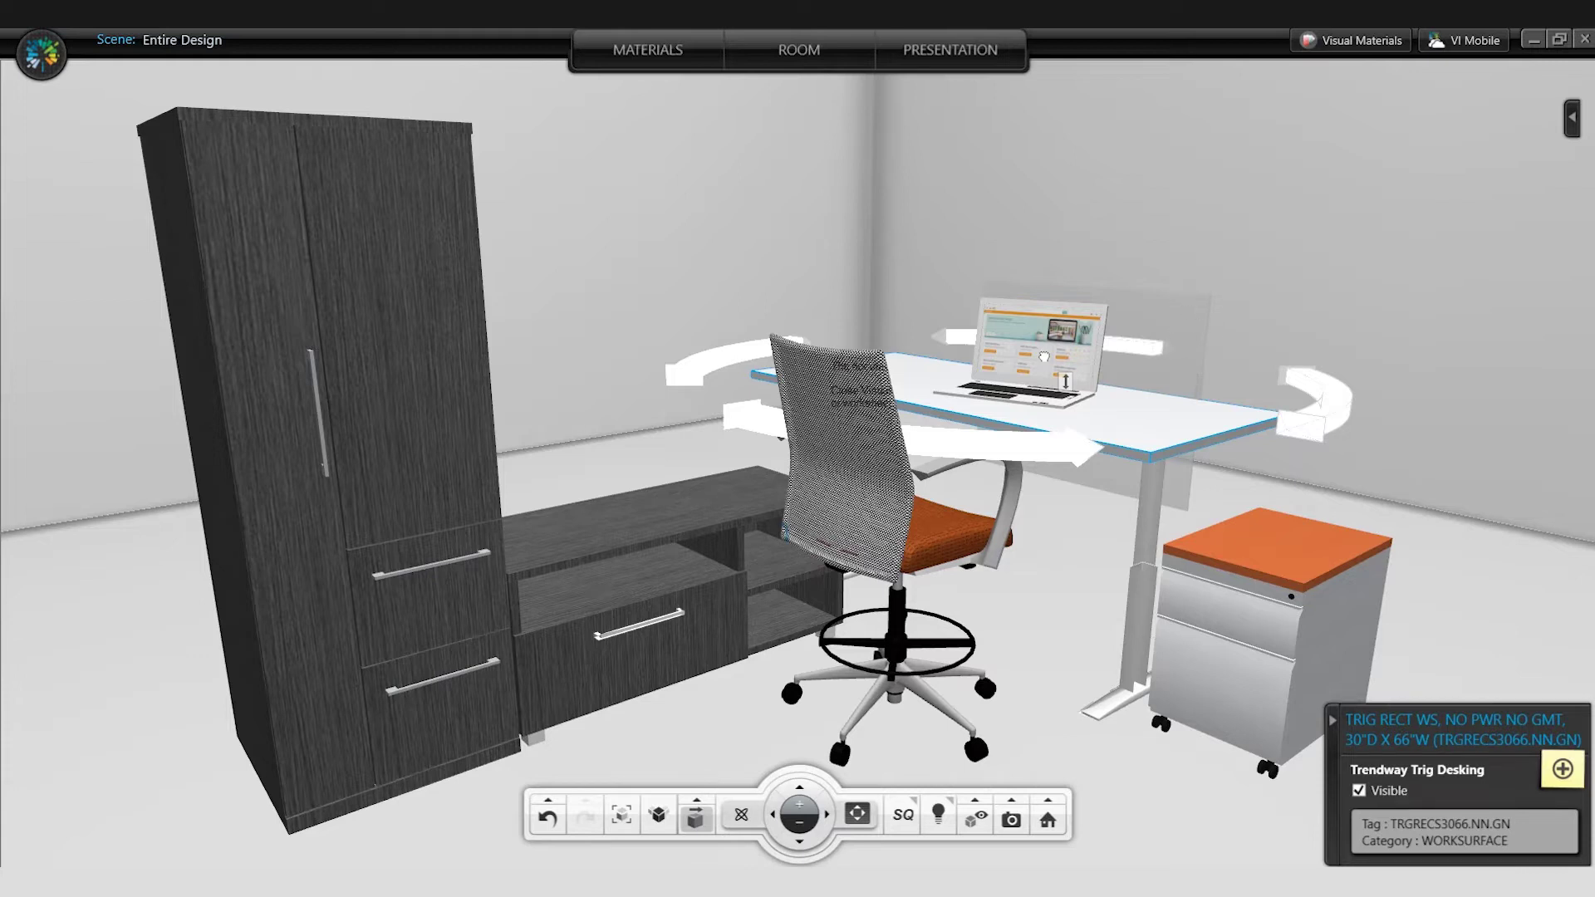
drag(1065, 382, 1119, 363)
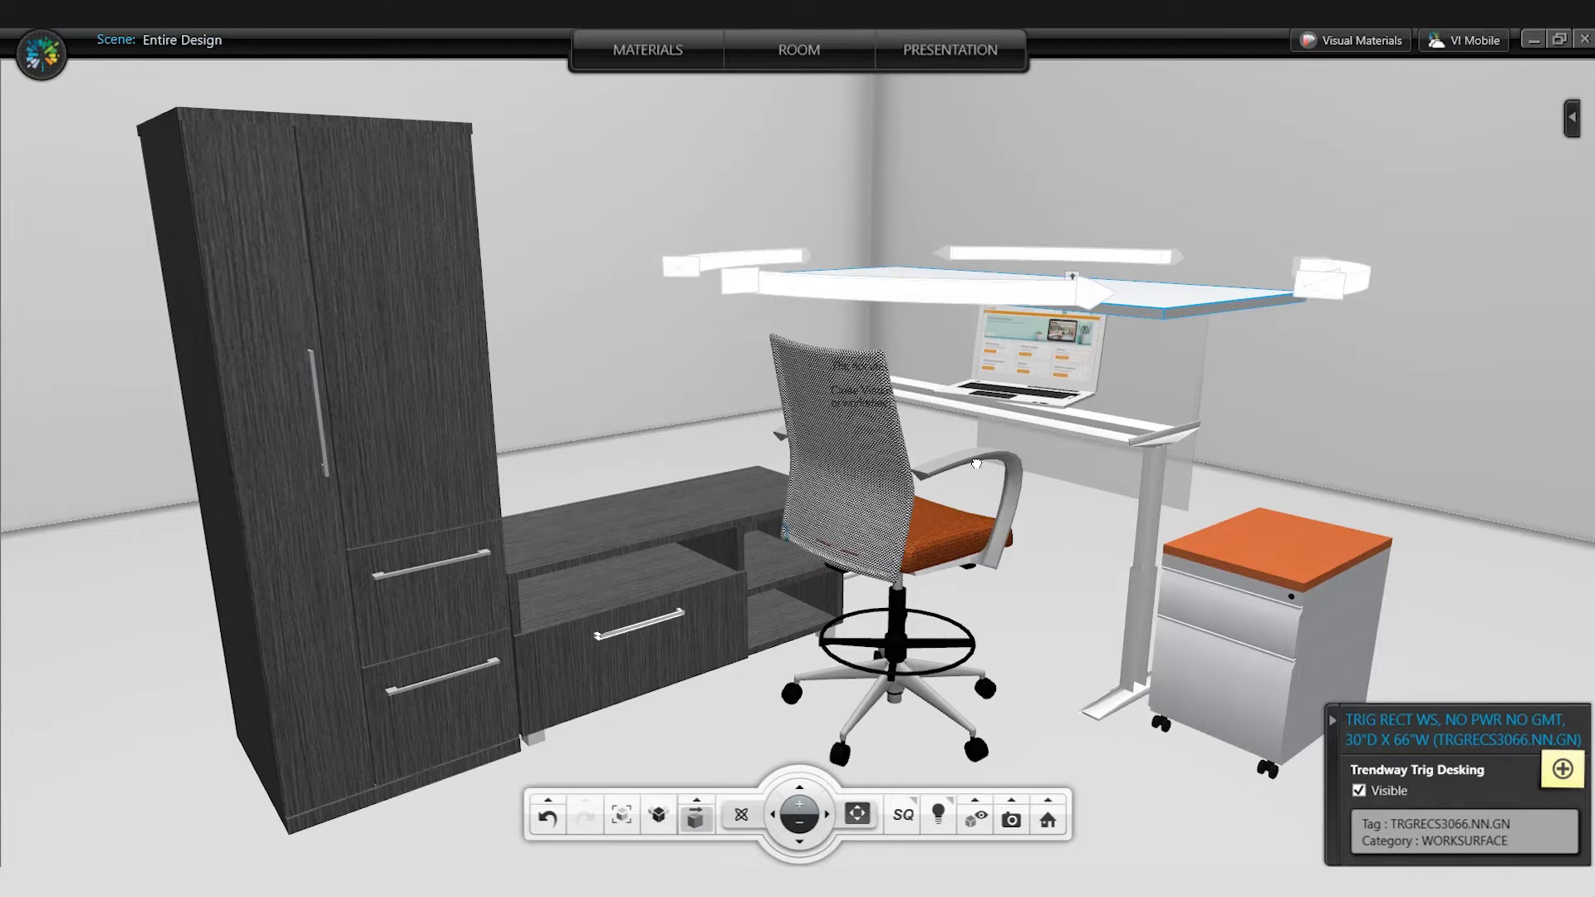
click(704, 800)
drag(1071, 281, 1091, 393)
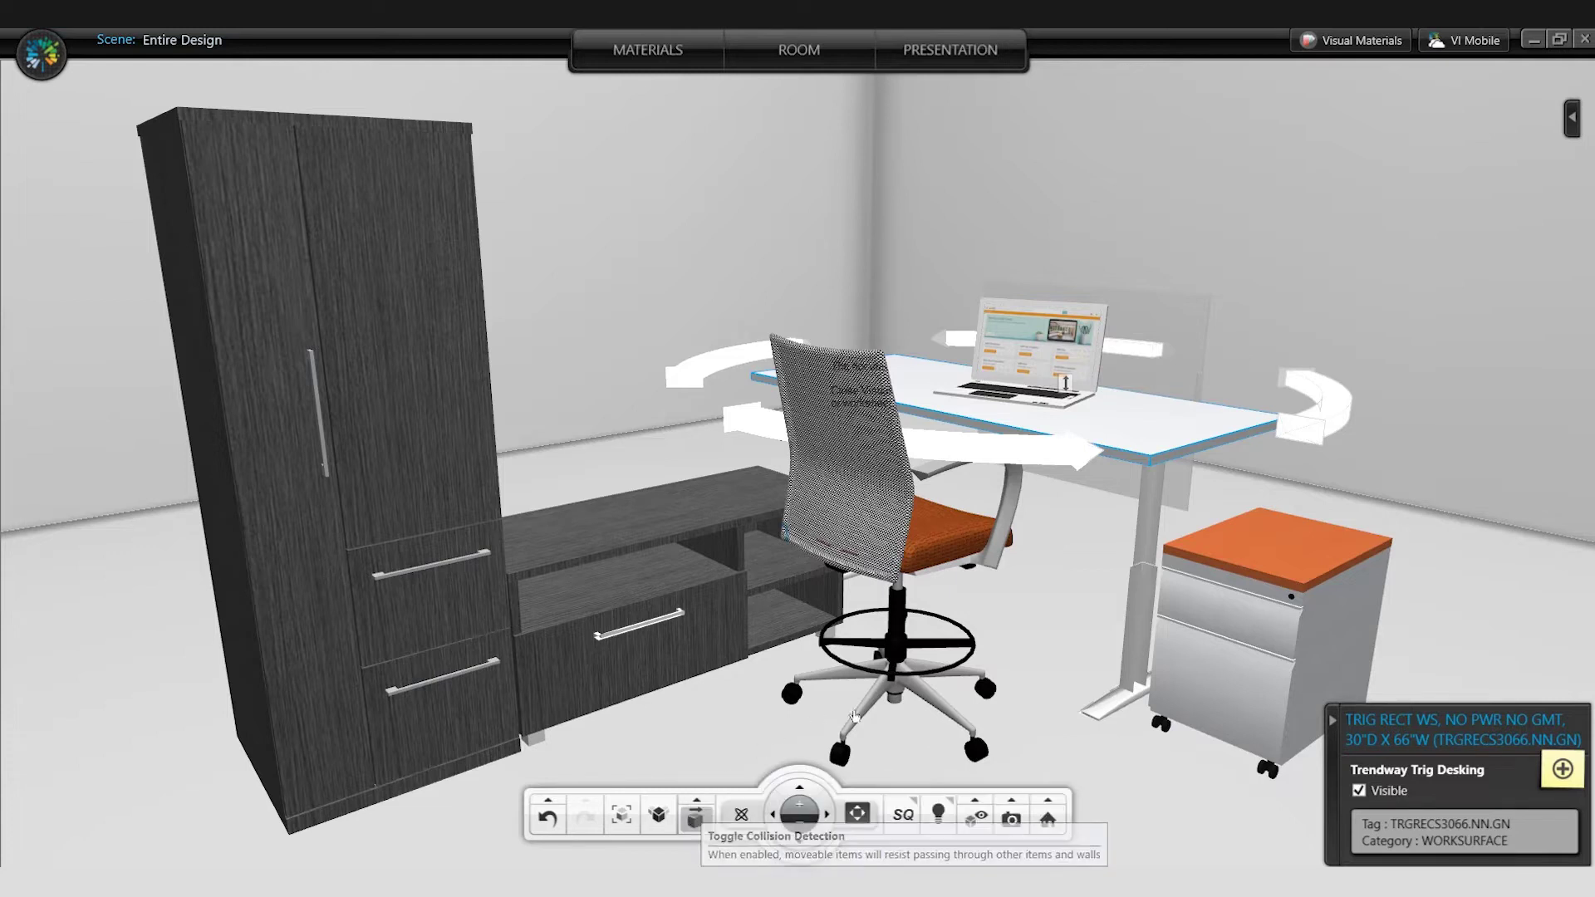
click(1015, 713)
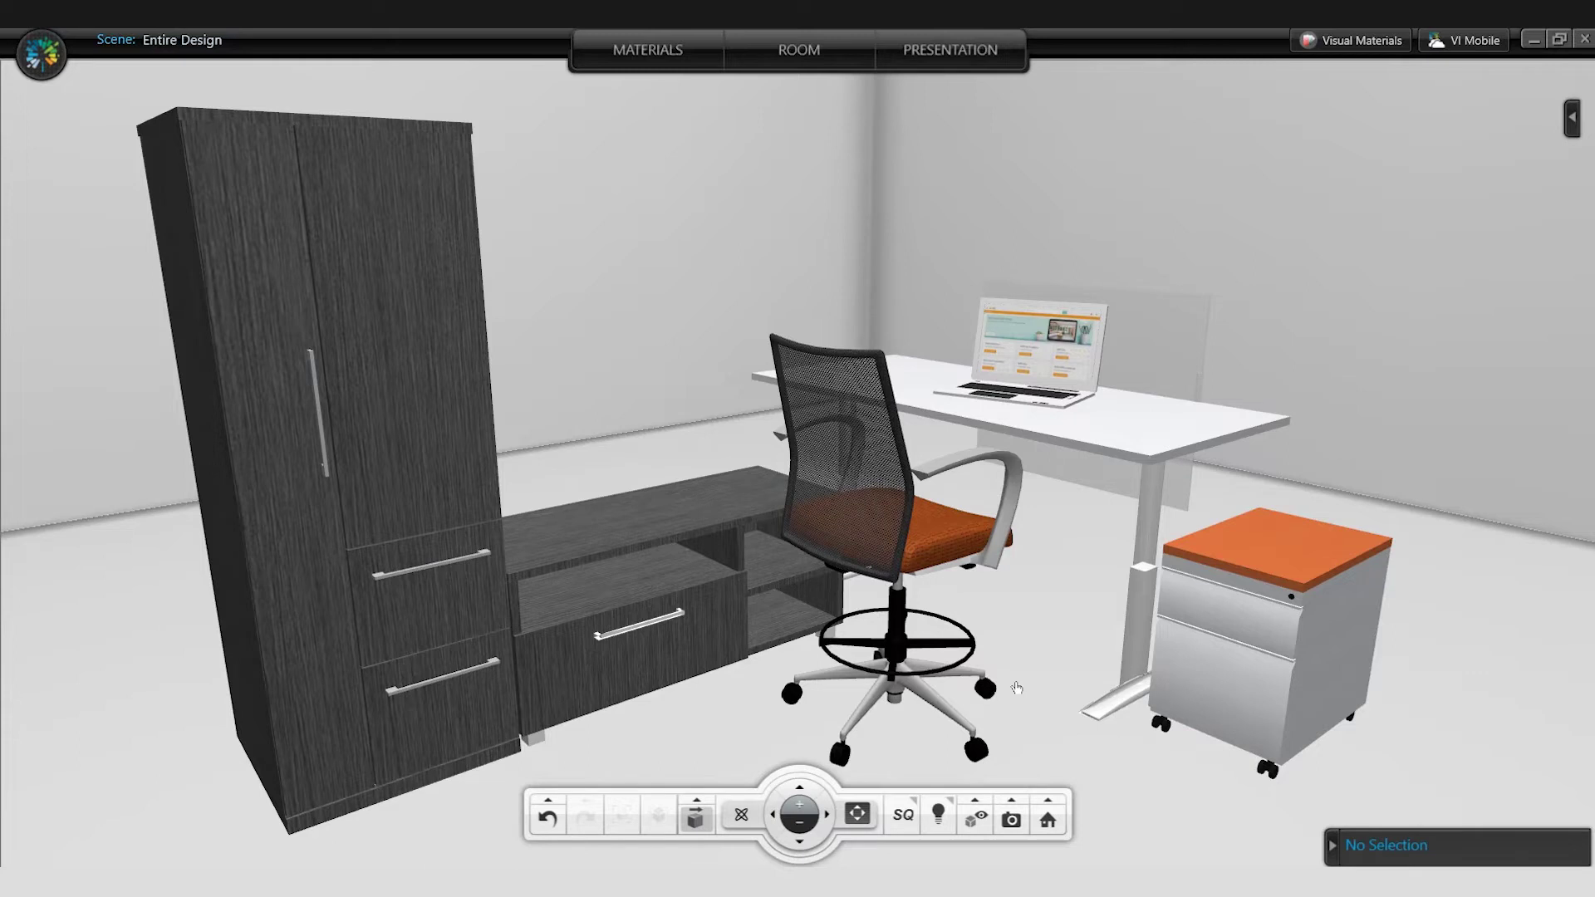
- Try moving the cushion top off the mobile pedestal, undo that move and clear the selection
click(1295, 551)
drag(1302, 564, 1376, 497)
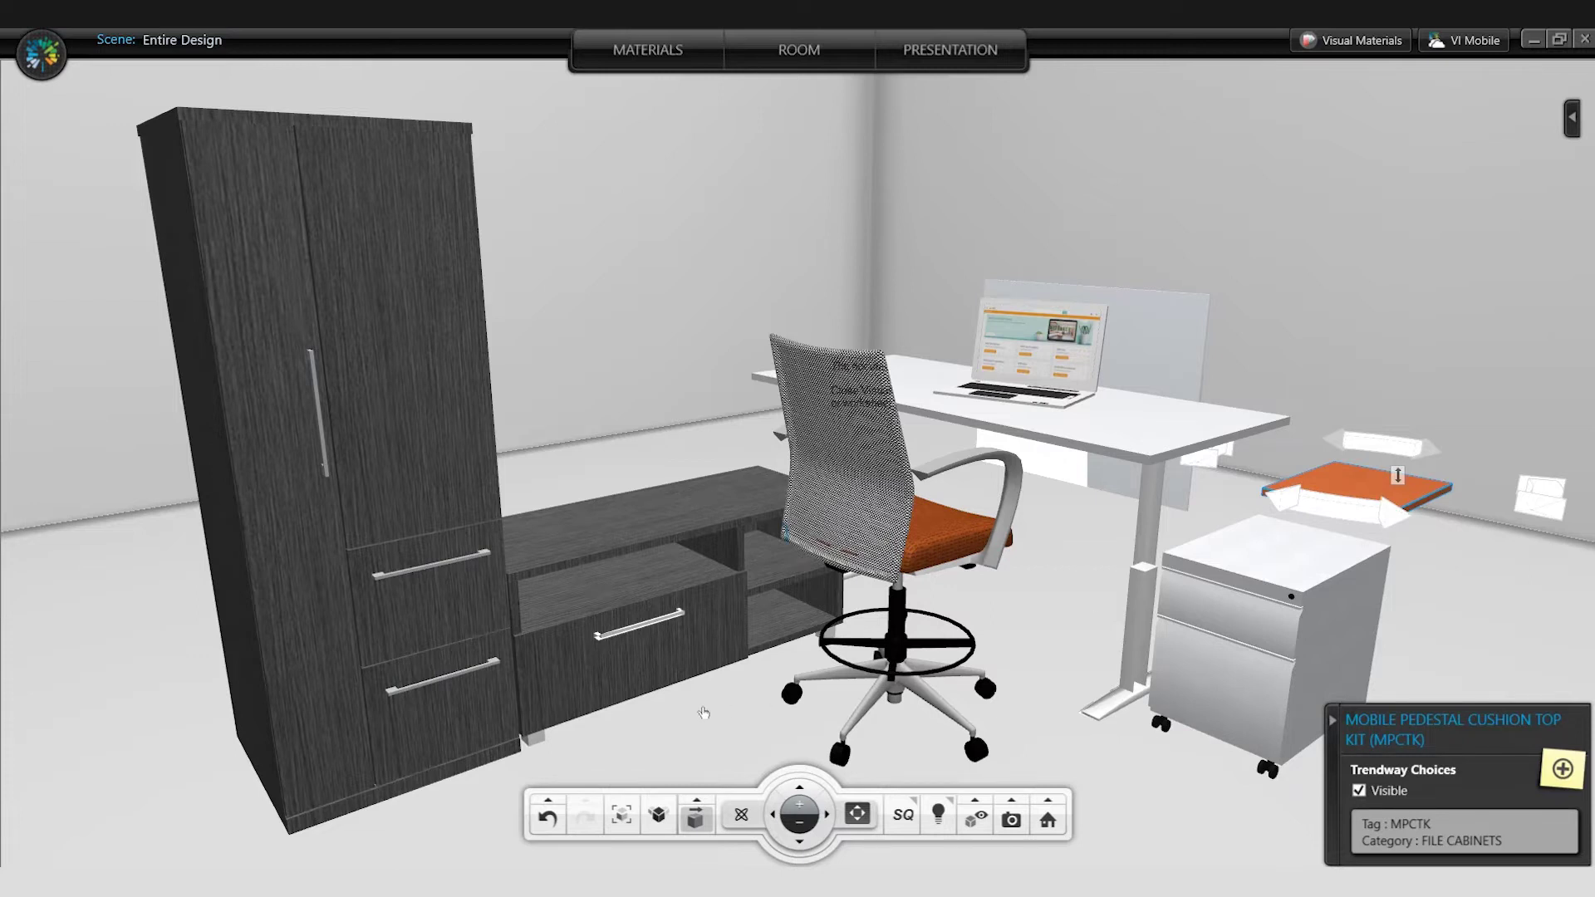
click(546, 819)
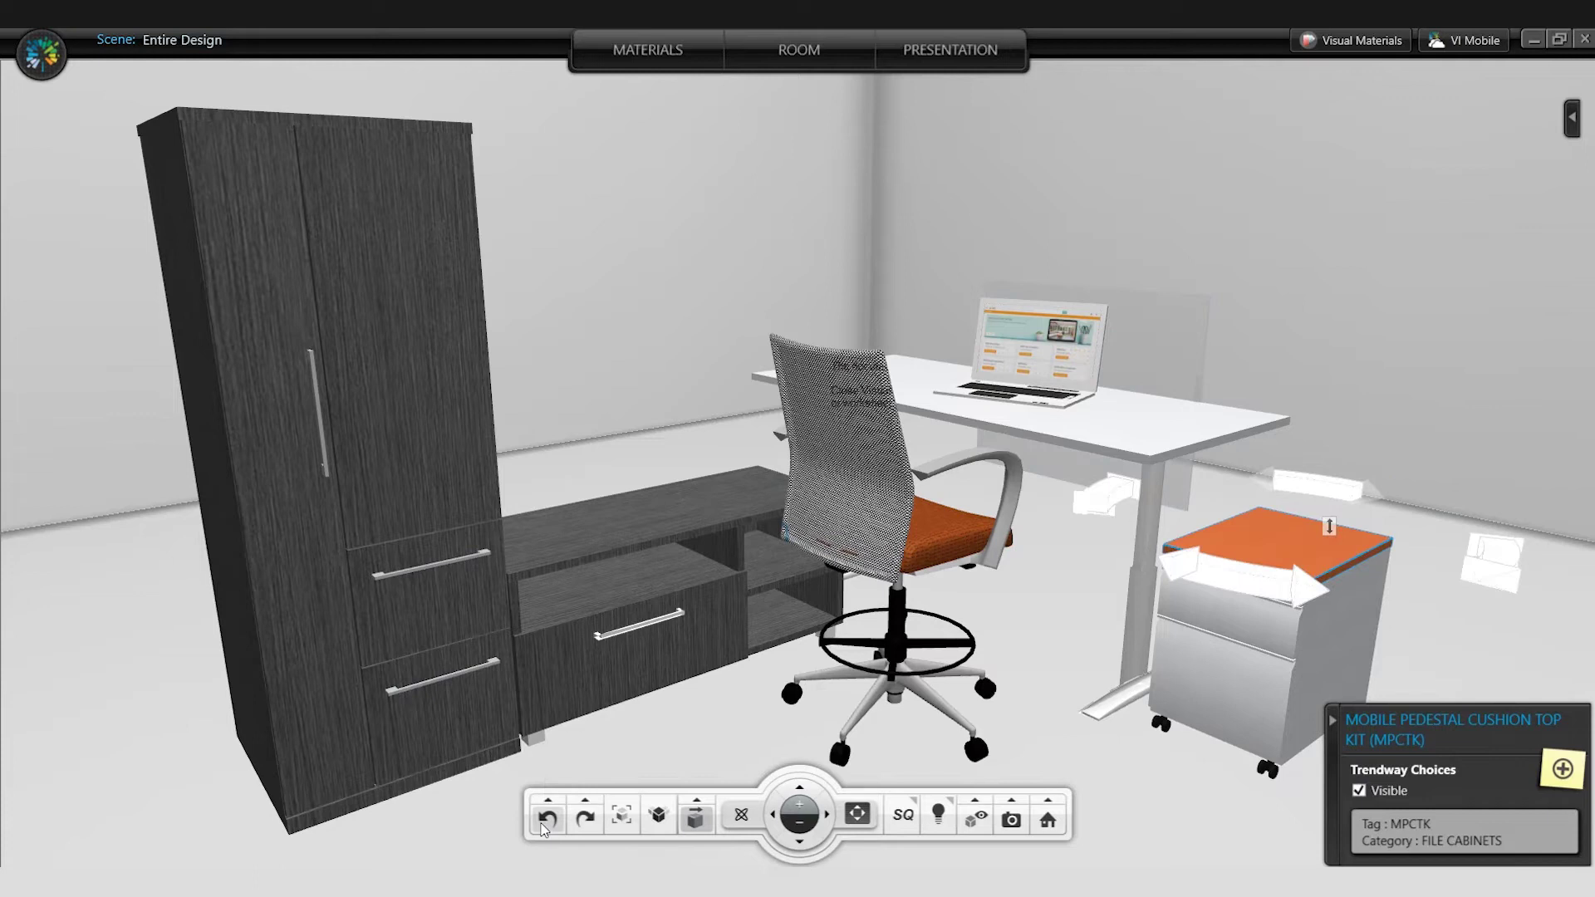
click(657, 746)
click(658, 745)
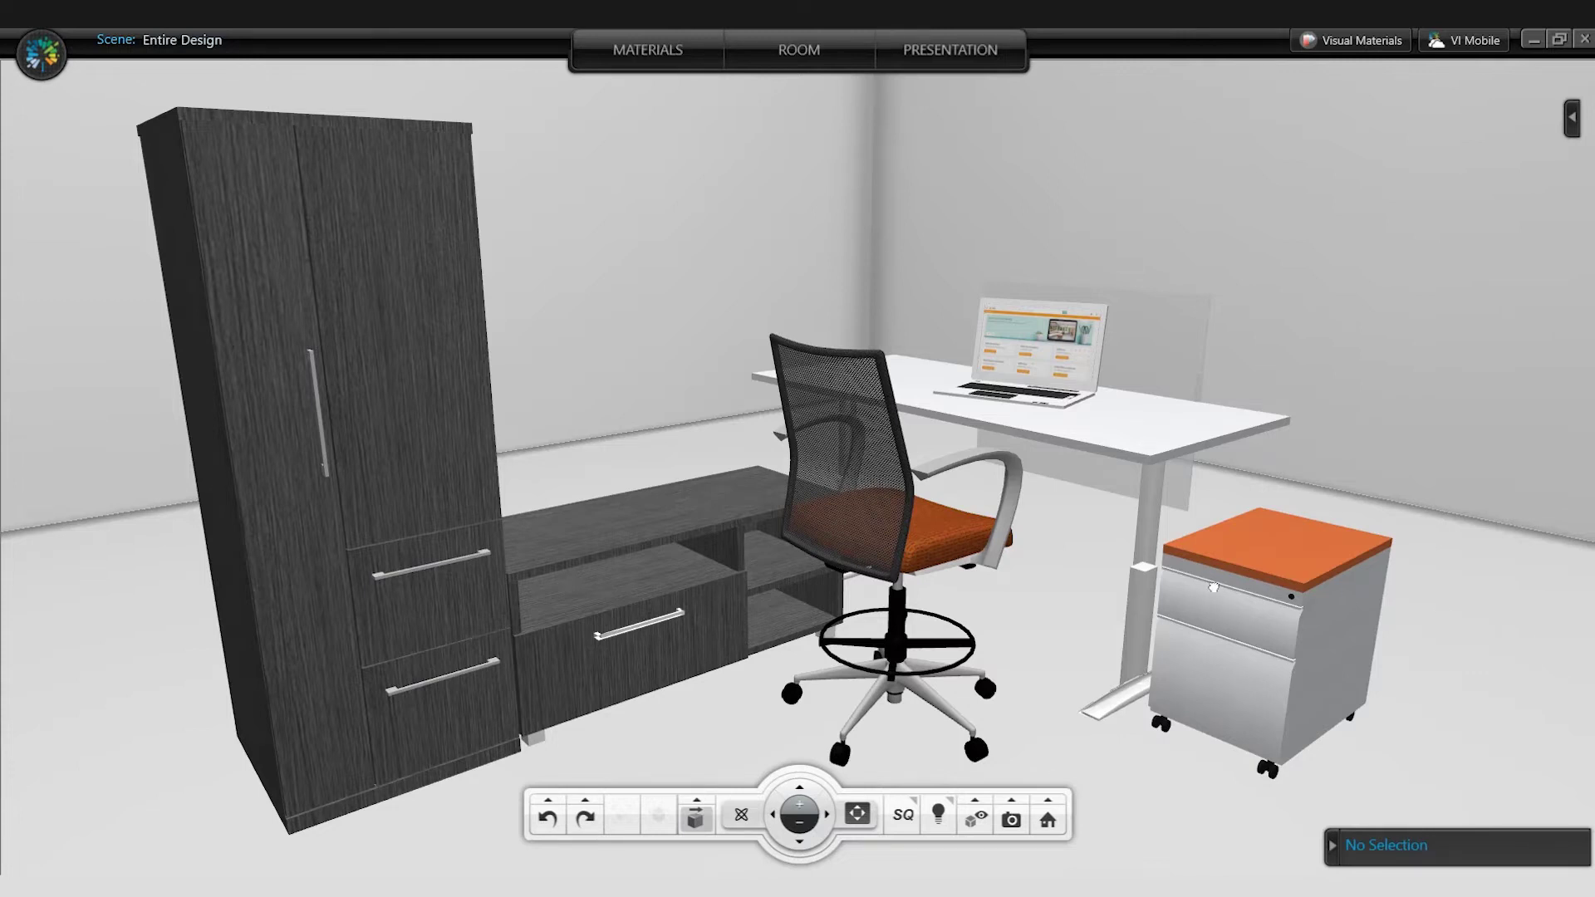
- Select the Sketch R mesh stool and examine its material options, including the standard seating fabrics and the Squash seat color
scroll(1059, 573, up, 5)
scroll(1207, 660, up, 4)
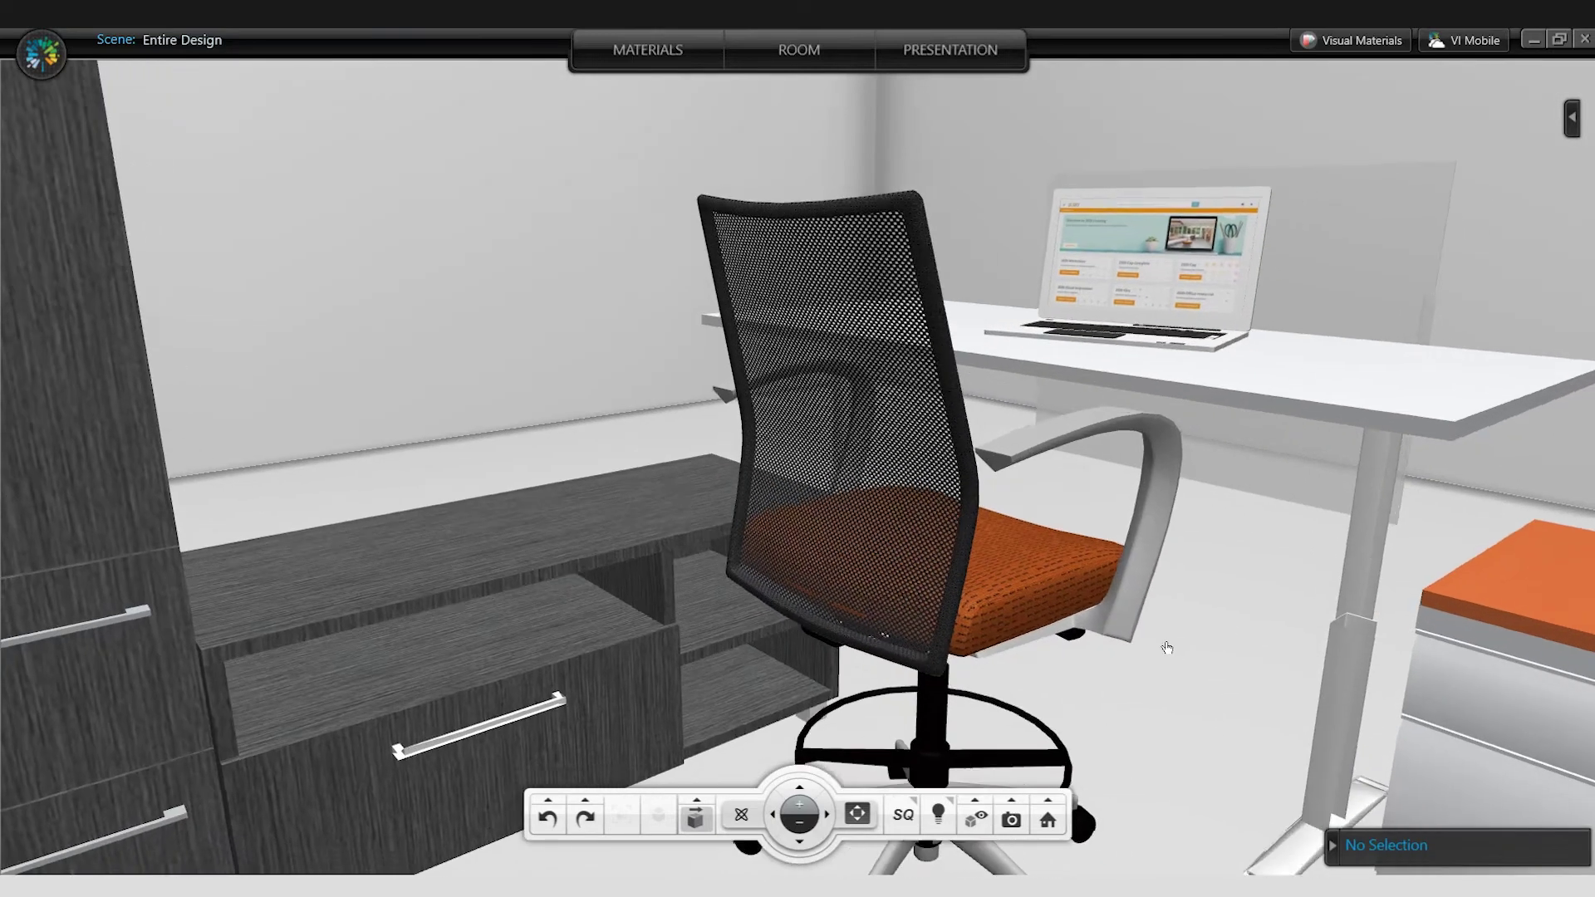
scroll(1040, 599, up, 4)
scroll(1041, 599, up, 2)
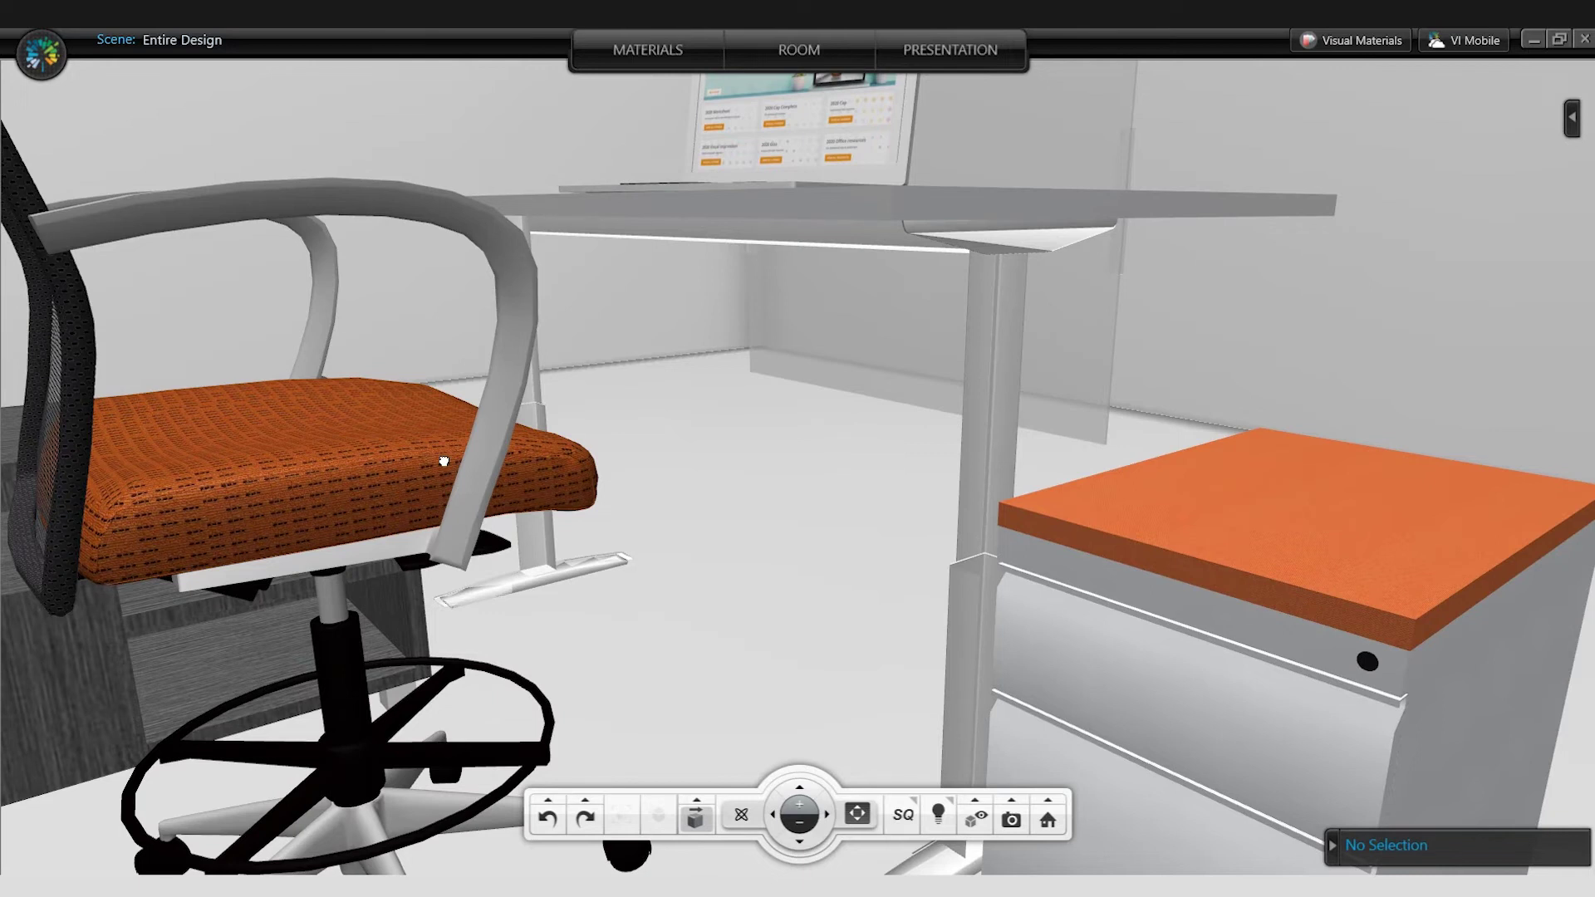
drag(811, 579, 918, 612)
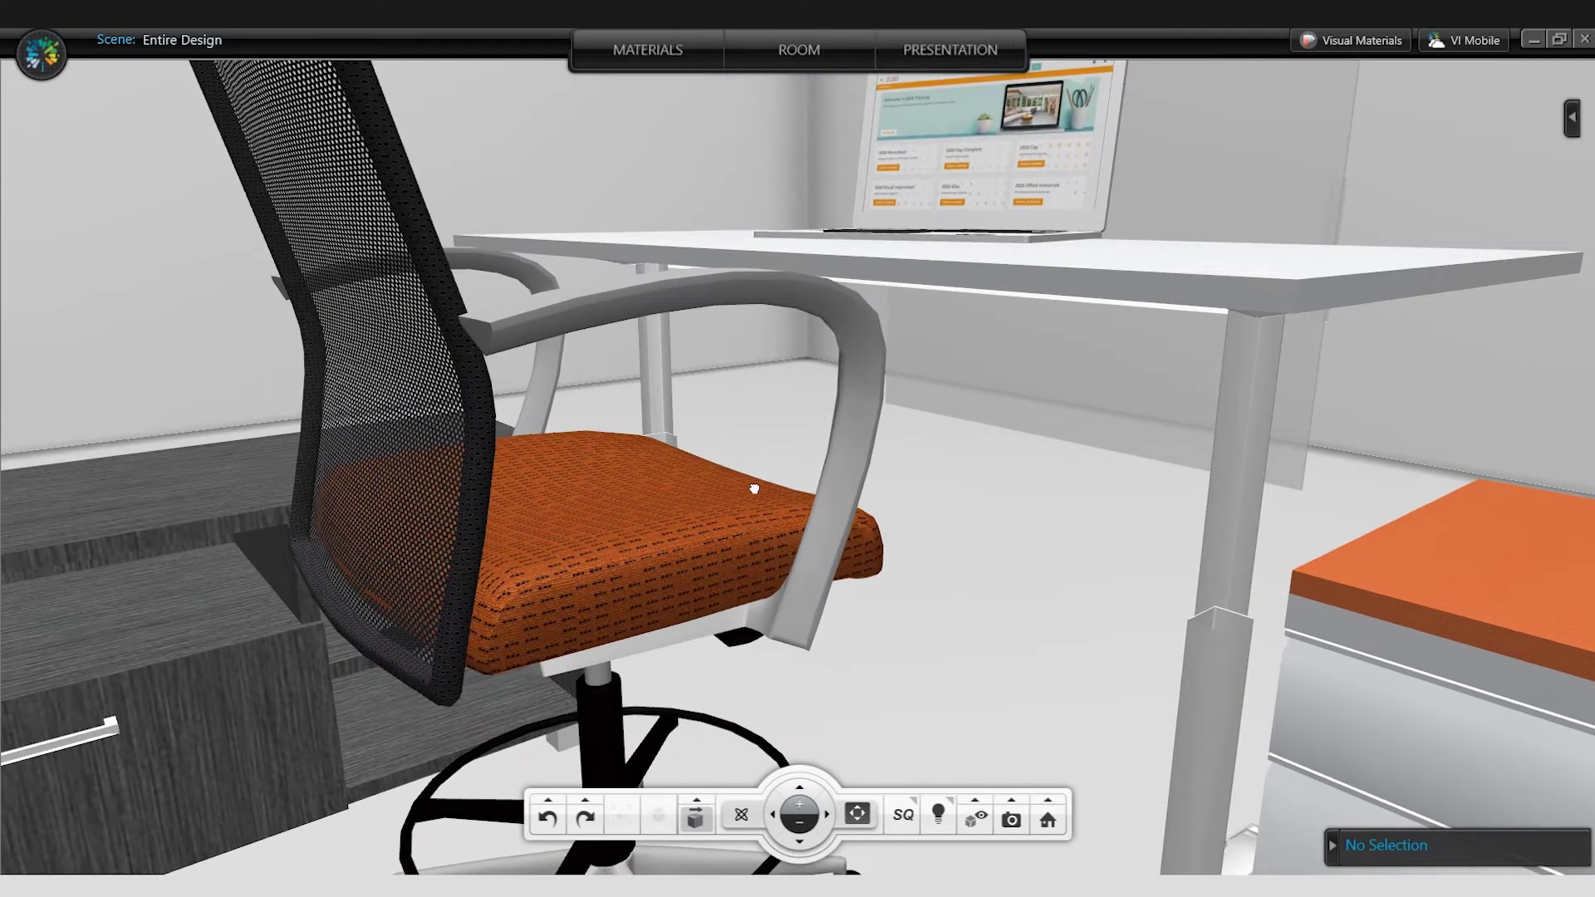
click(623, 579)
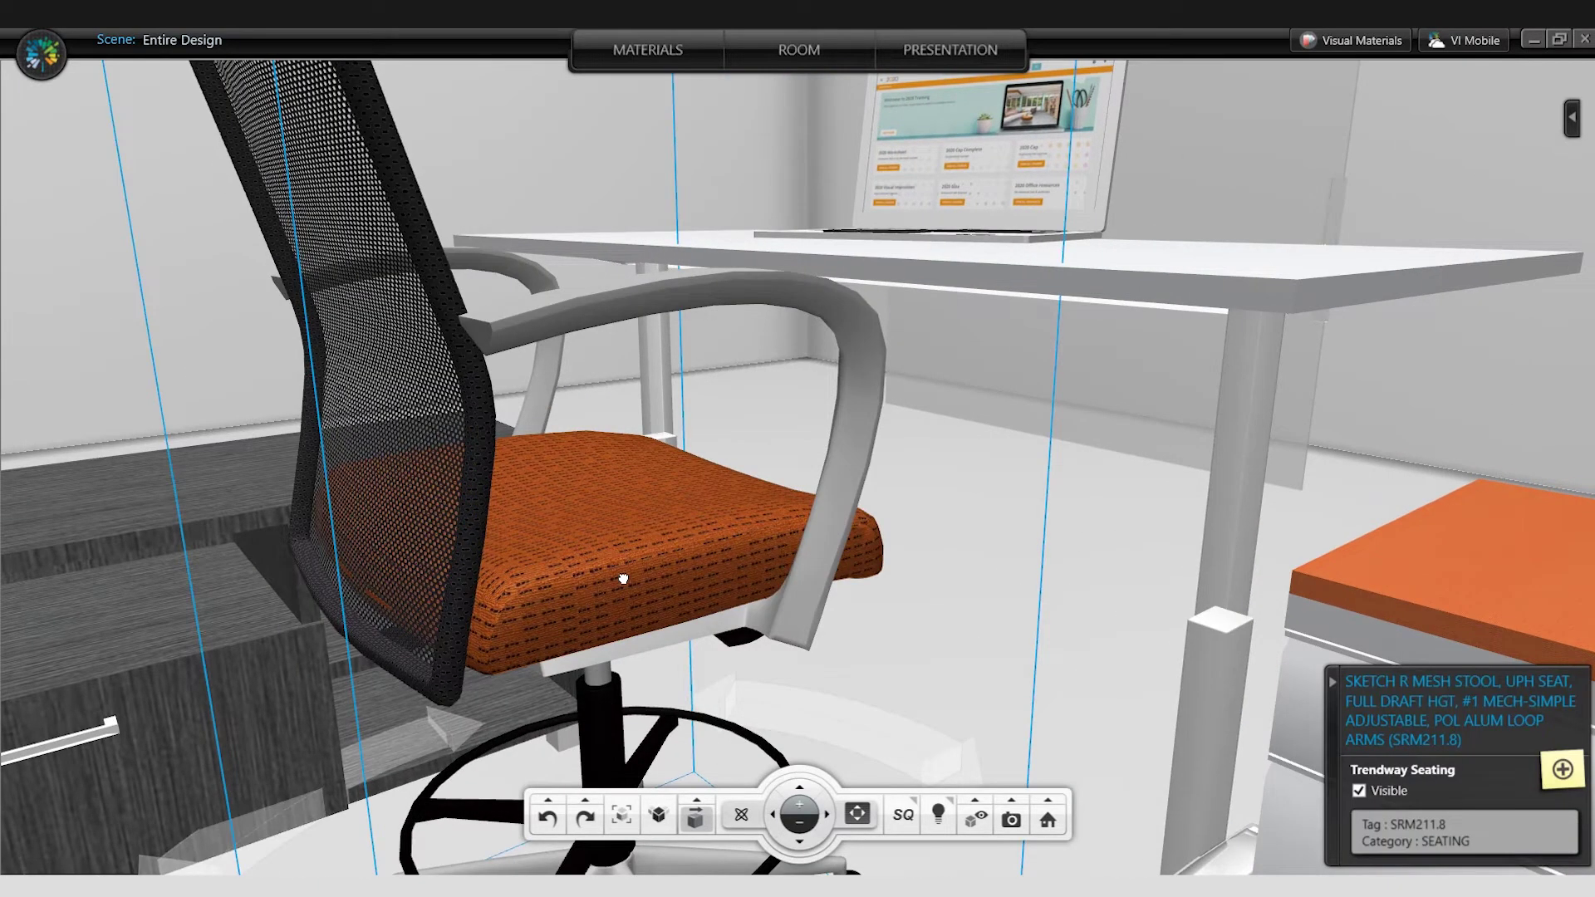
click(686, 53)
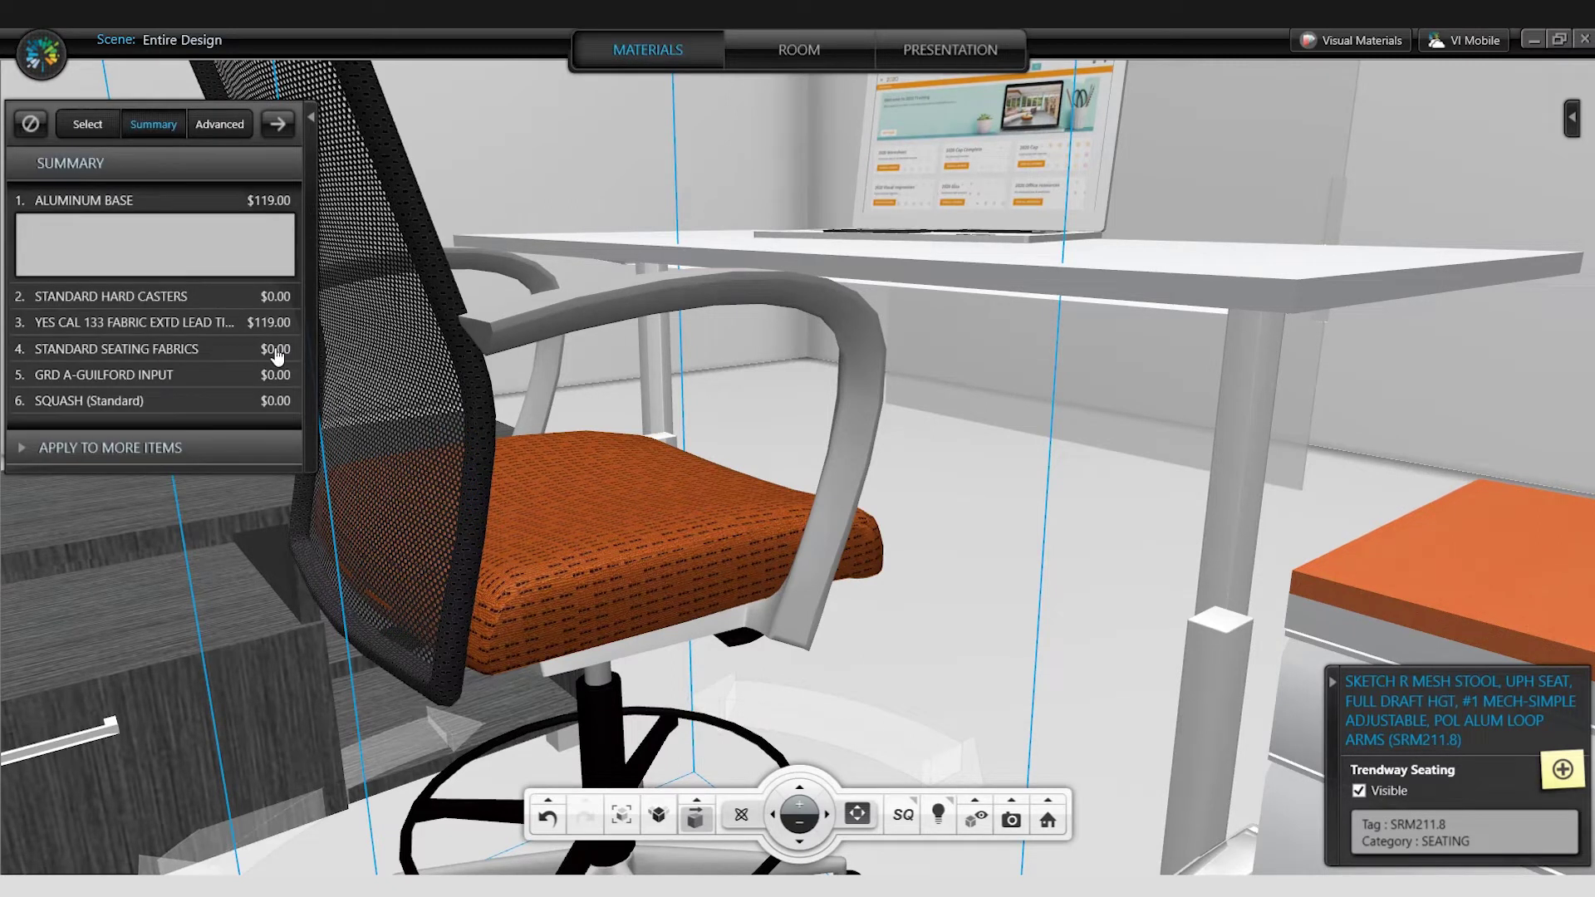
click(167, 356)
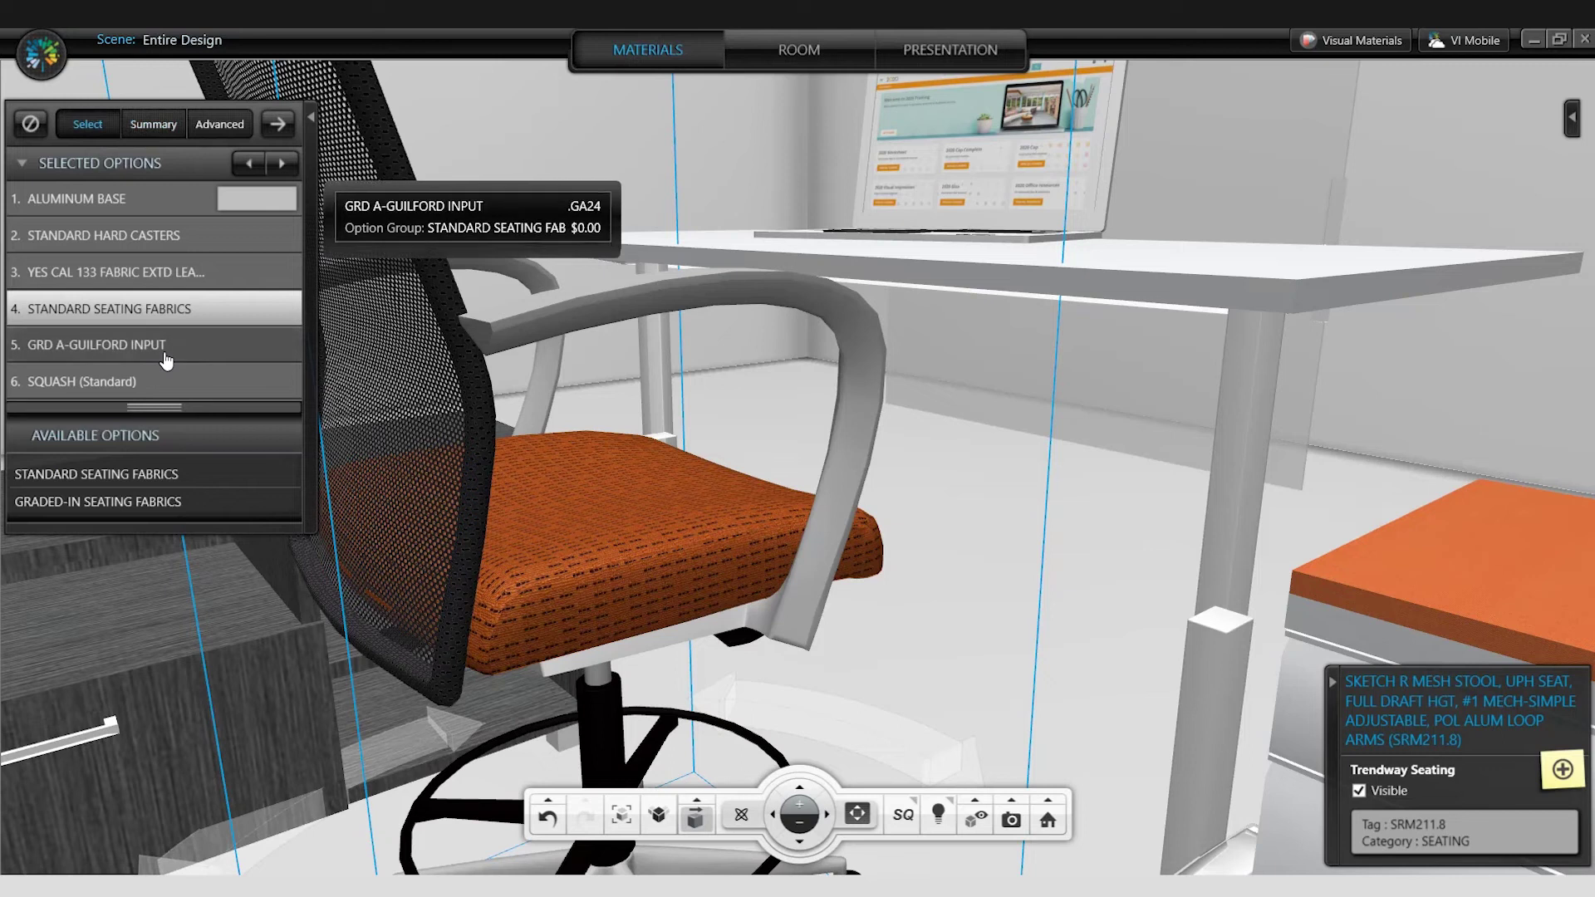
click(180, 340)
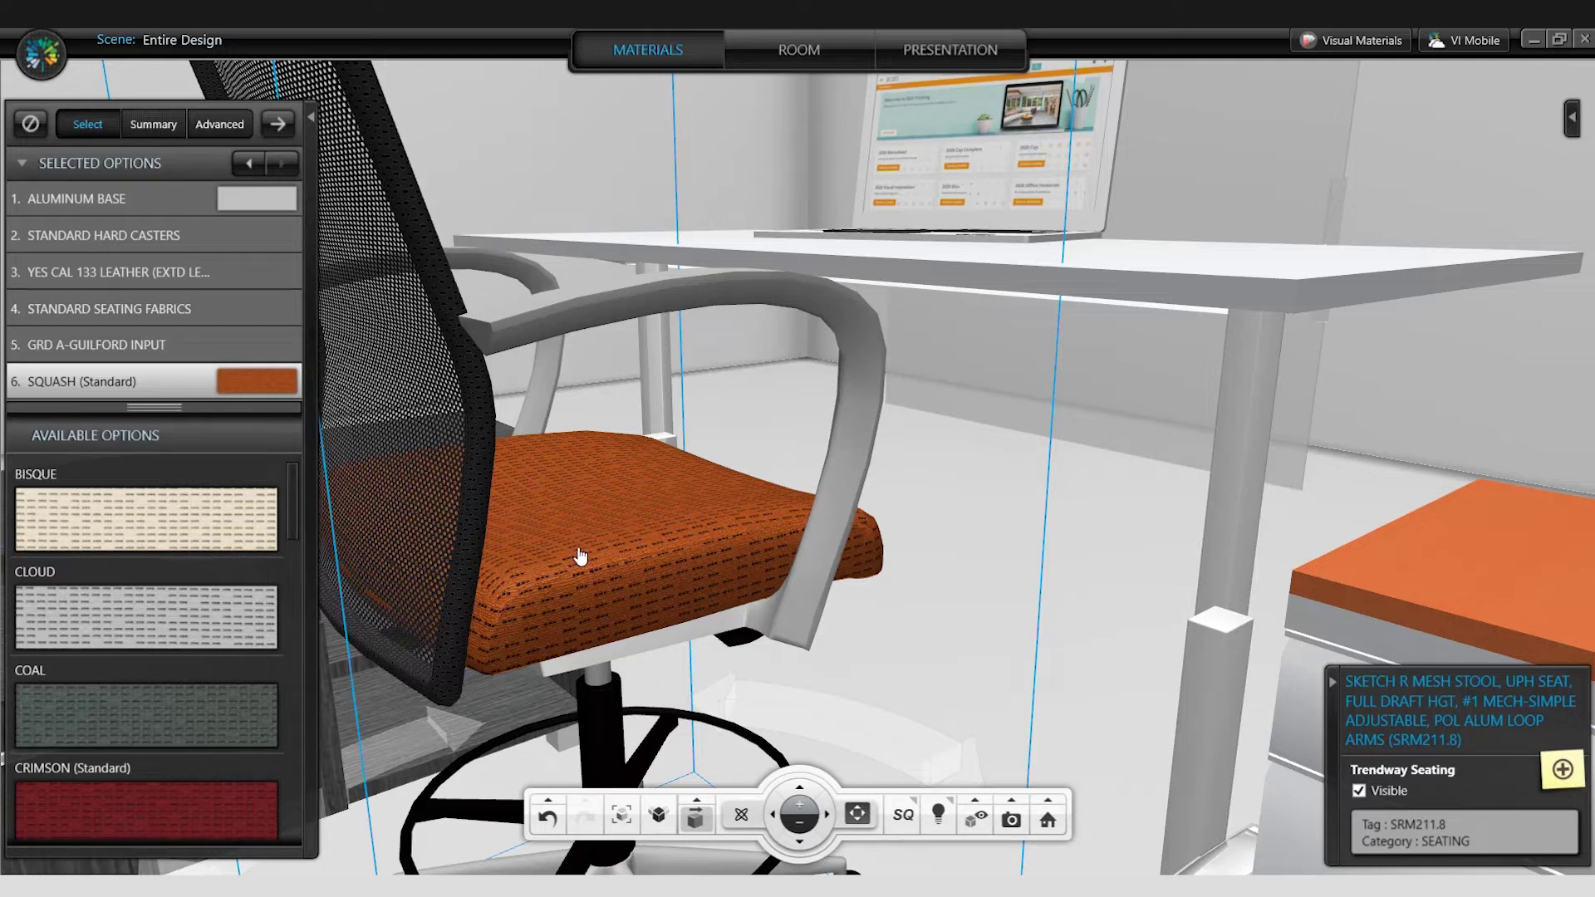
mouse_move(260, 394)
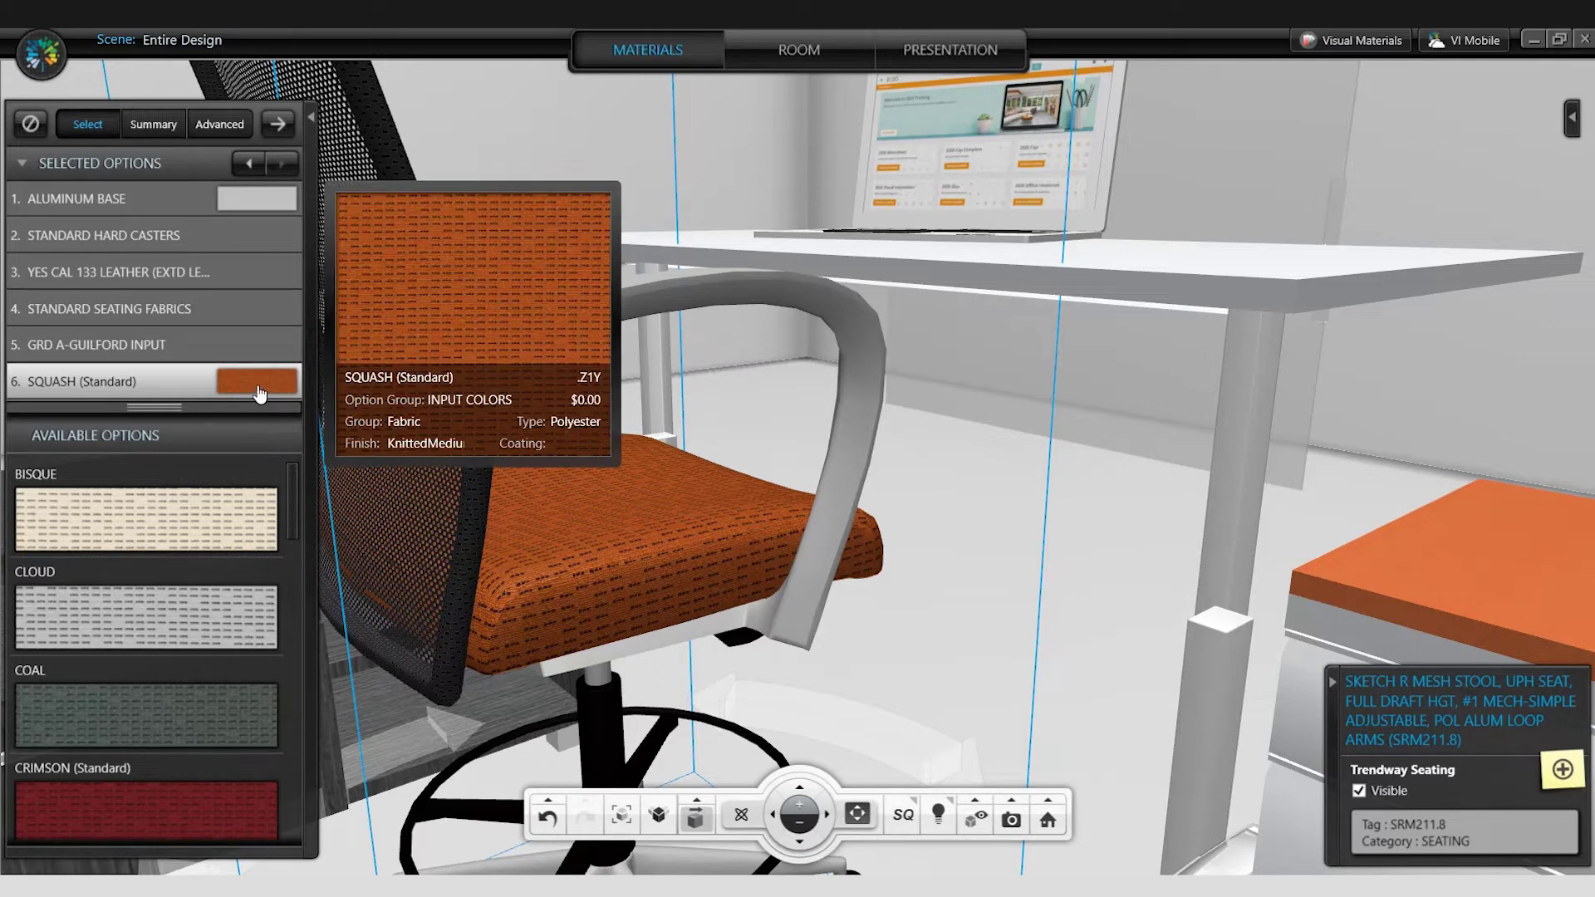
- Change the stool's seat fabric to Graded-In Seating Fabrics, Graded In D, Momentum Fabrics, with the Bangle fabric pattern
click(169, 312)
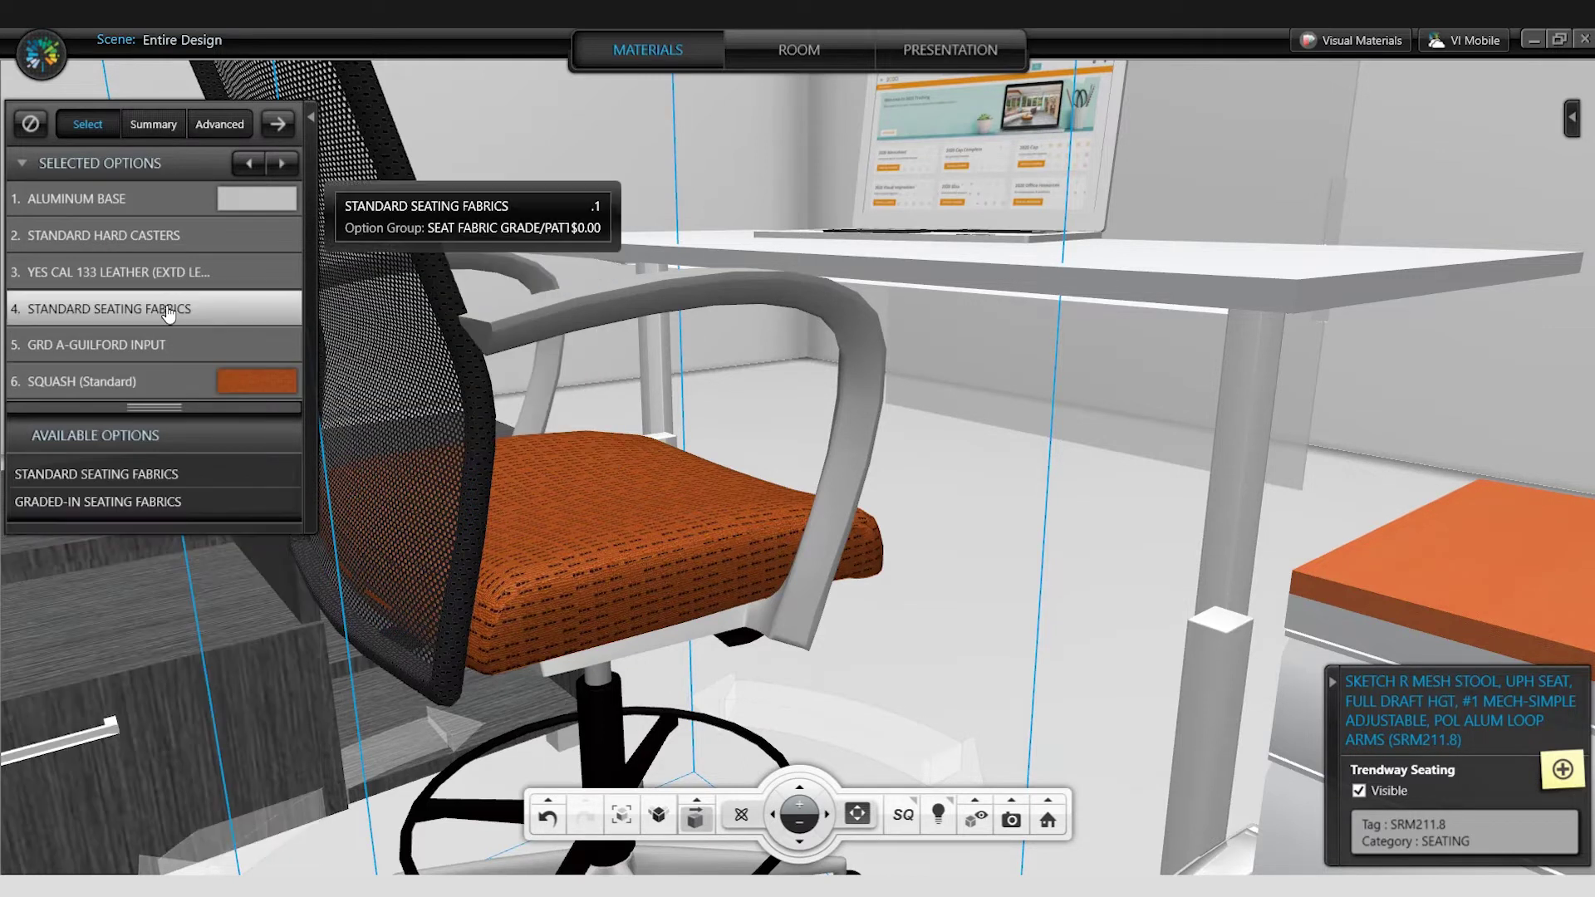
click(185, 502)
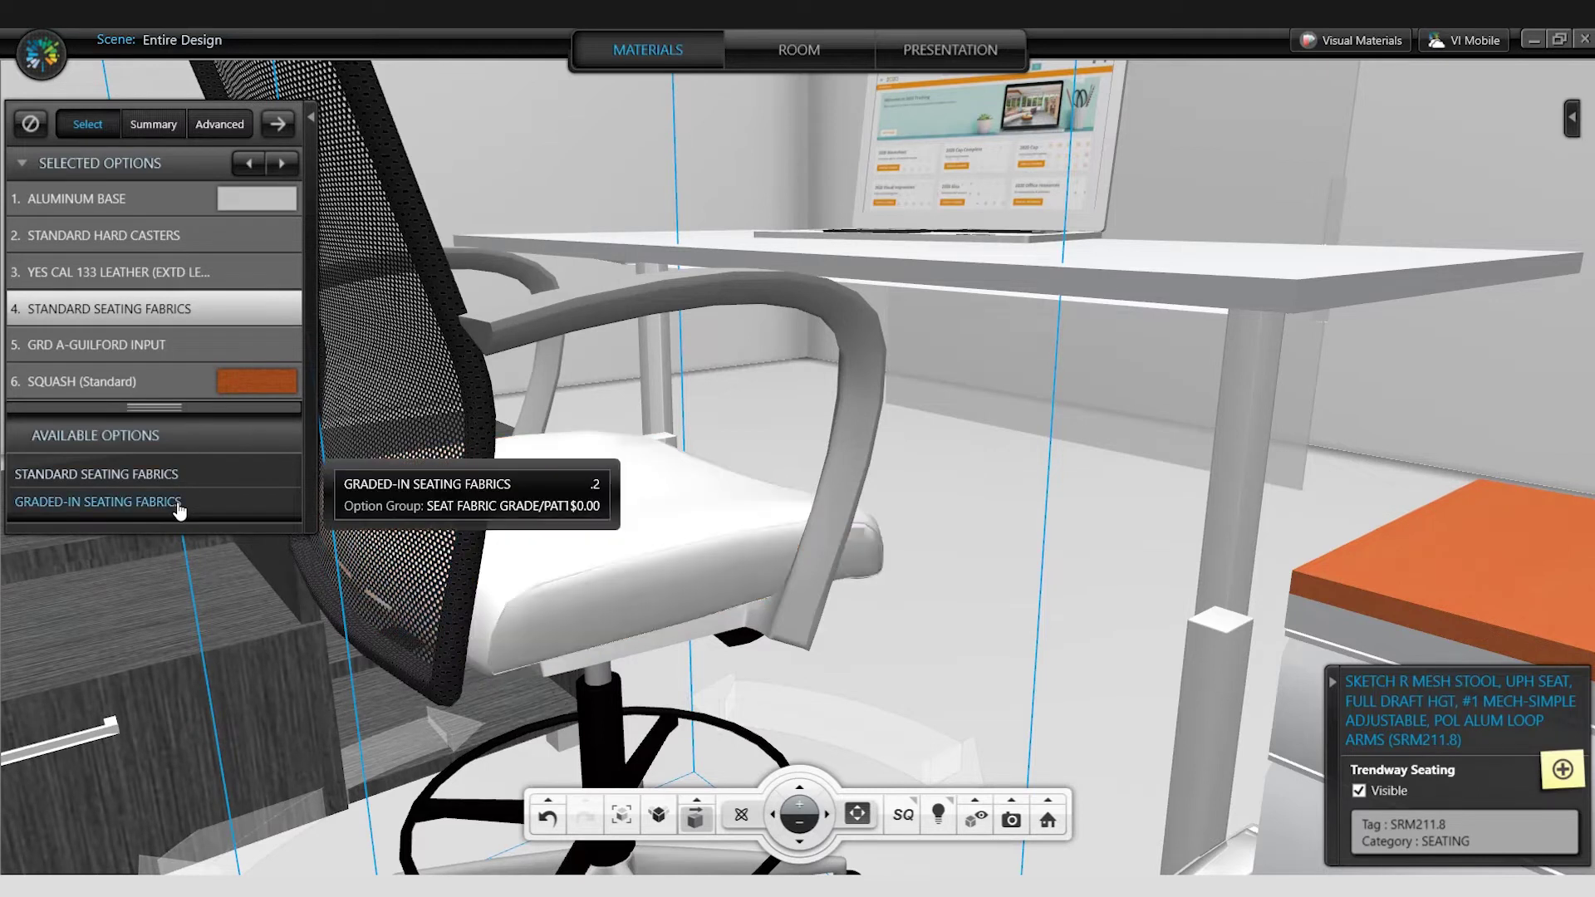
mouse_move(105, 723)
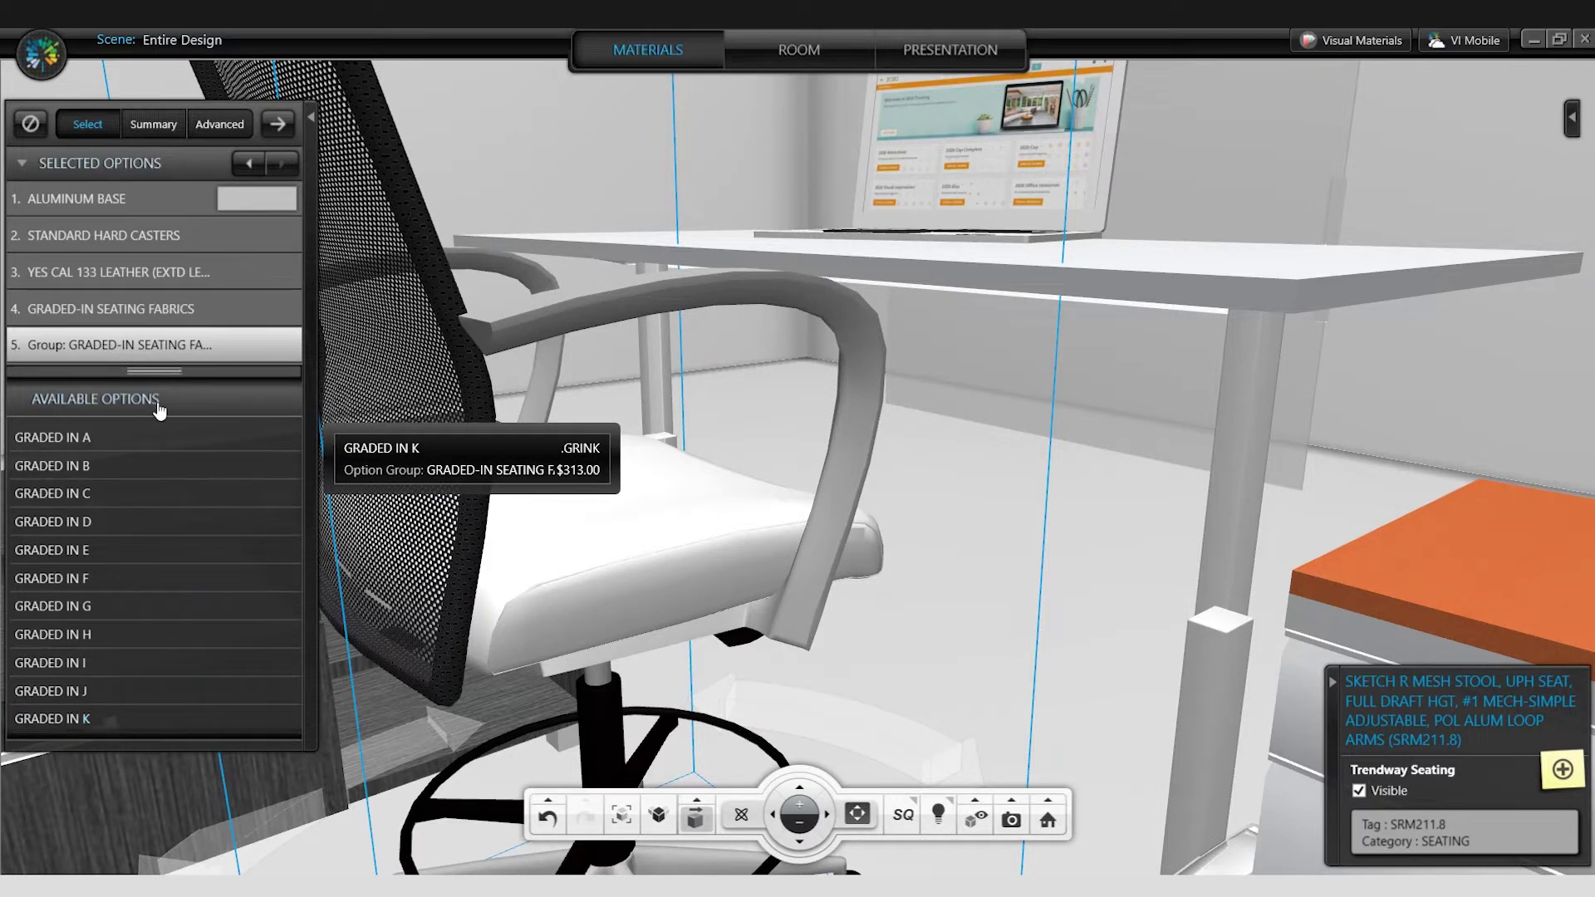
mouse_move(89, 529)
click(89, 529)
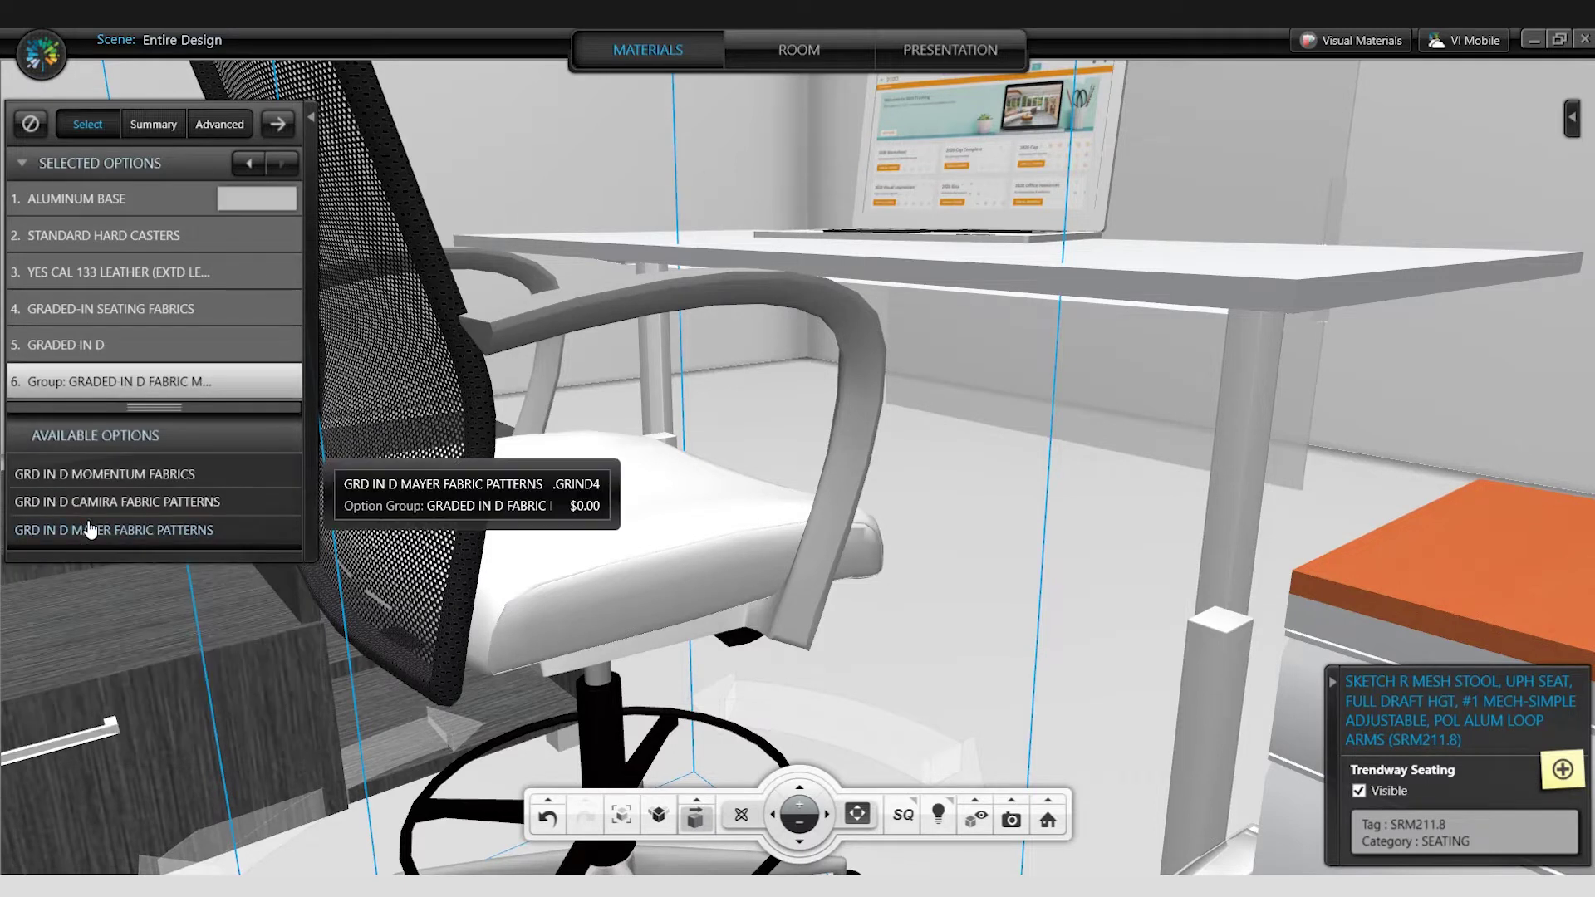
click(157, 480)
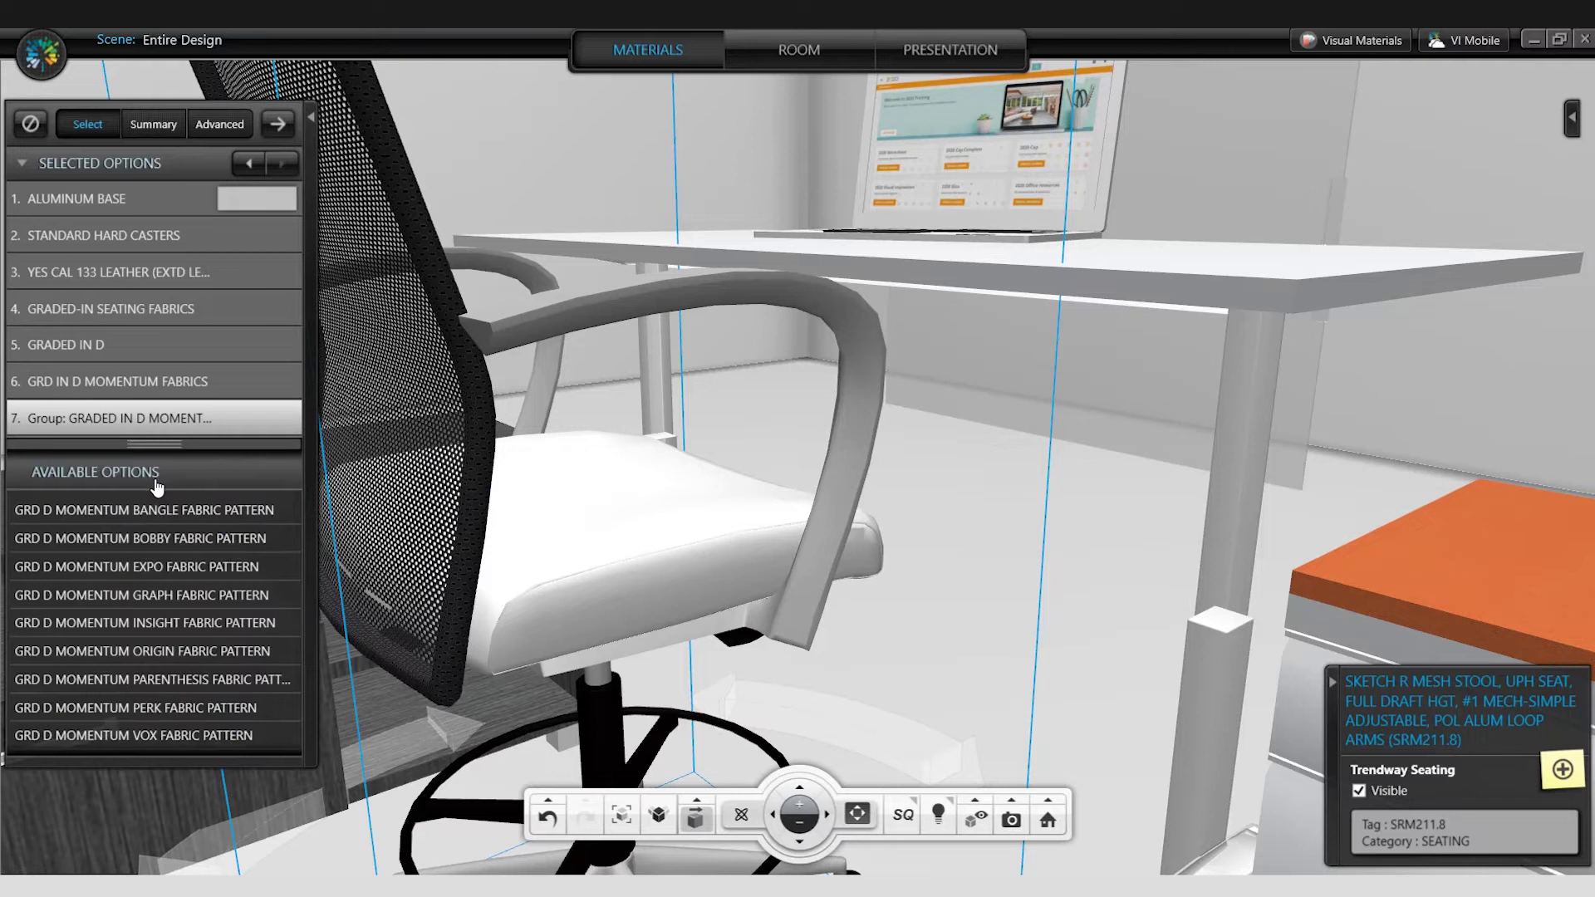
mouse_move(175, 519)
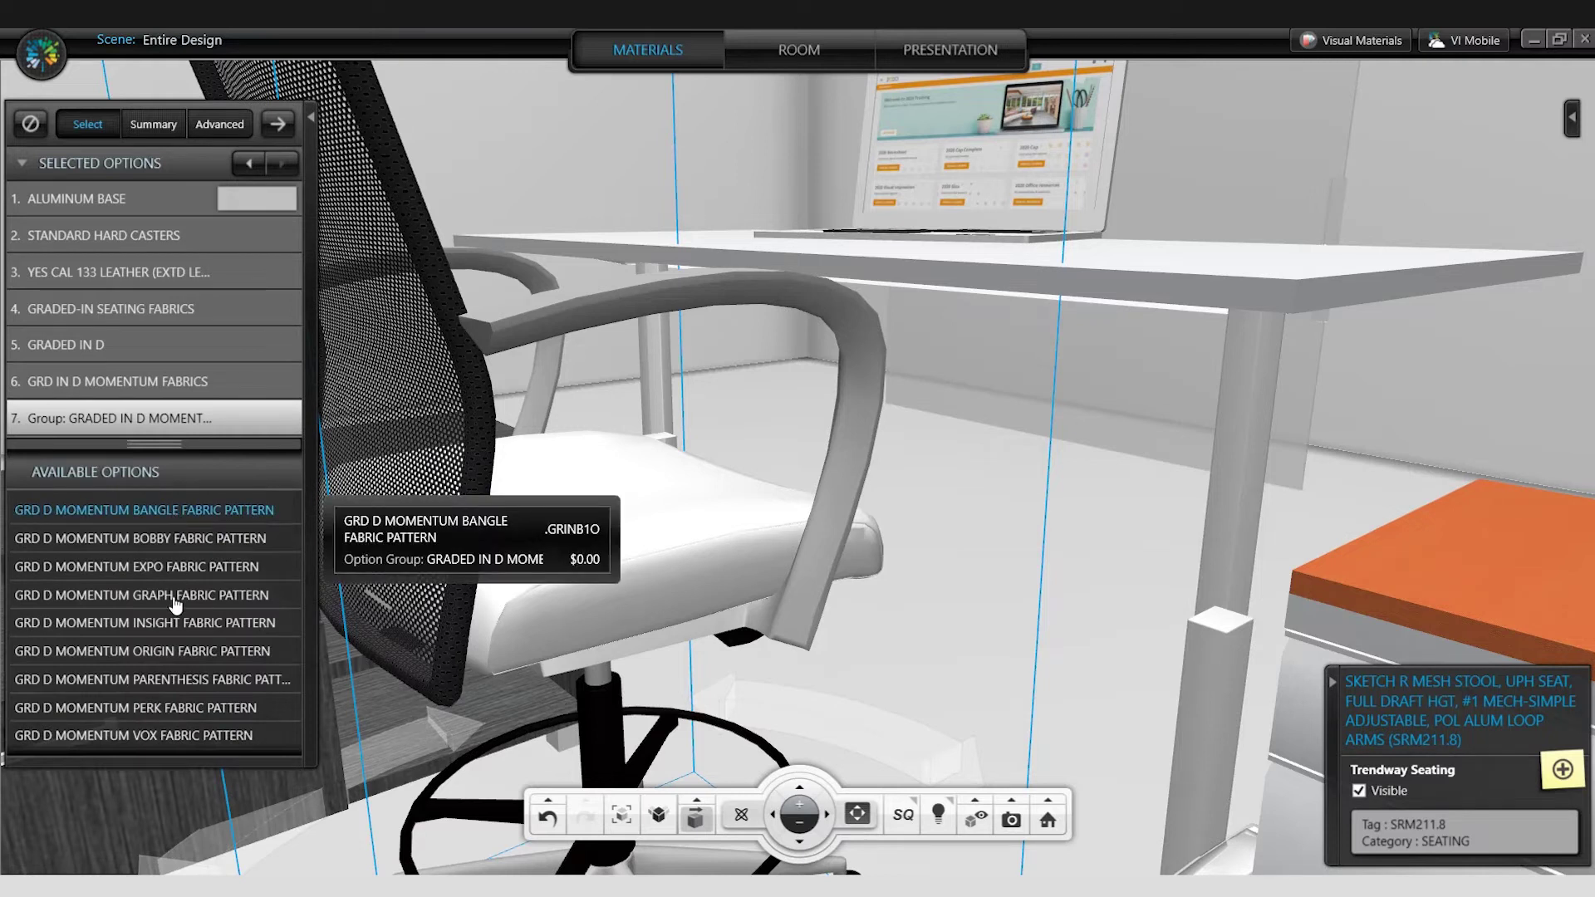
click(130, 515)
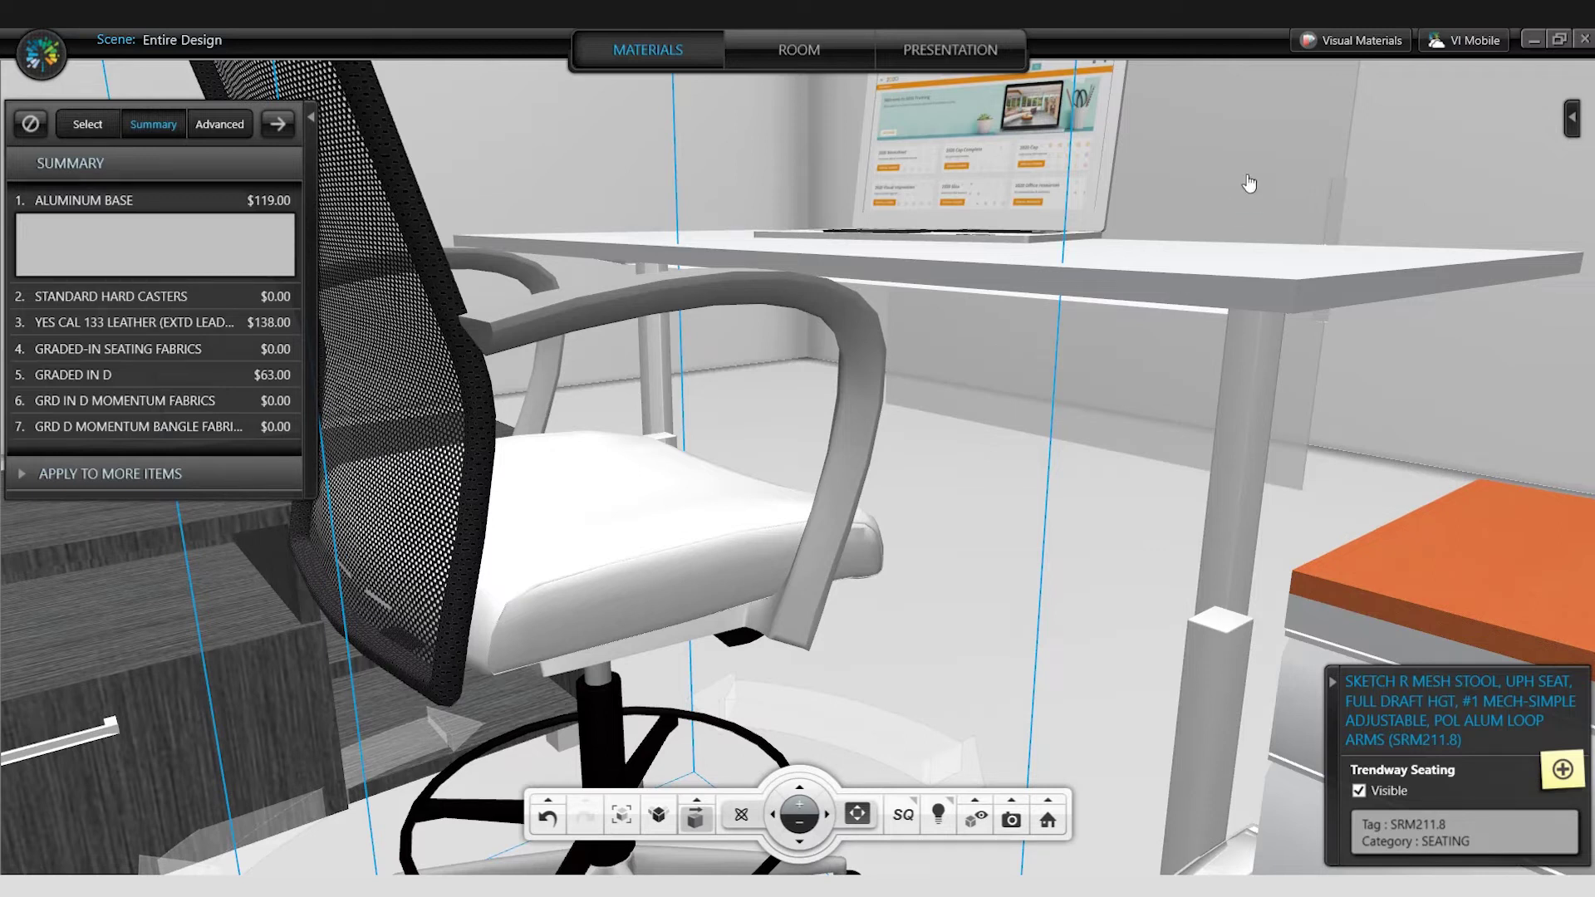
- Open the Visual Materials library in a maximized window and browse supplier Momentum's Agora and Array fabrics
click(1327, 43)
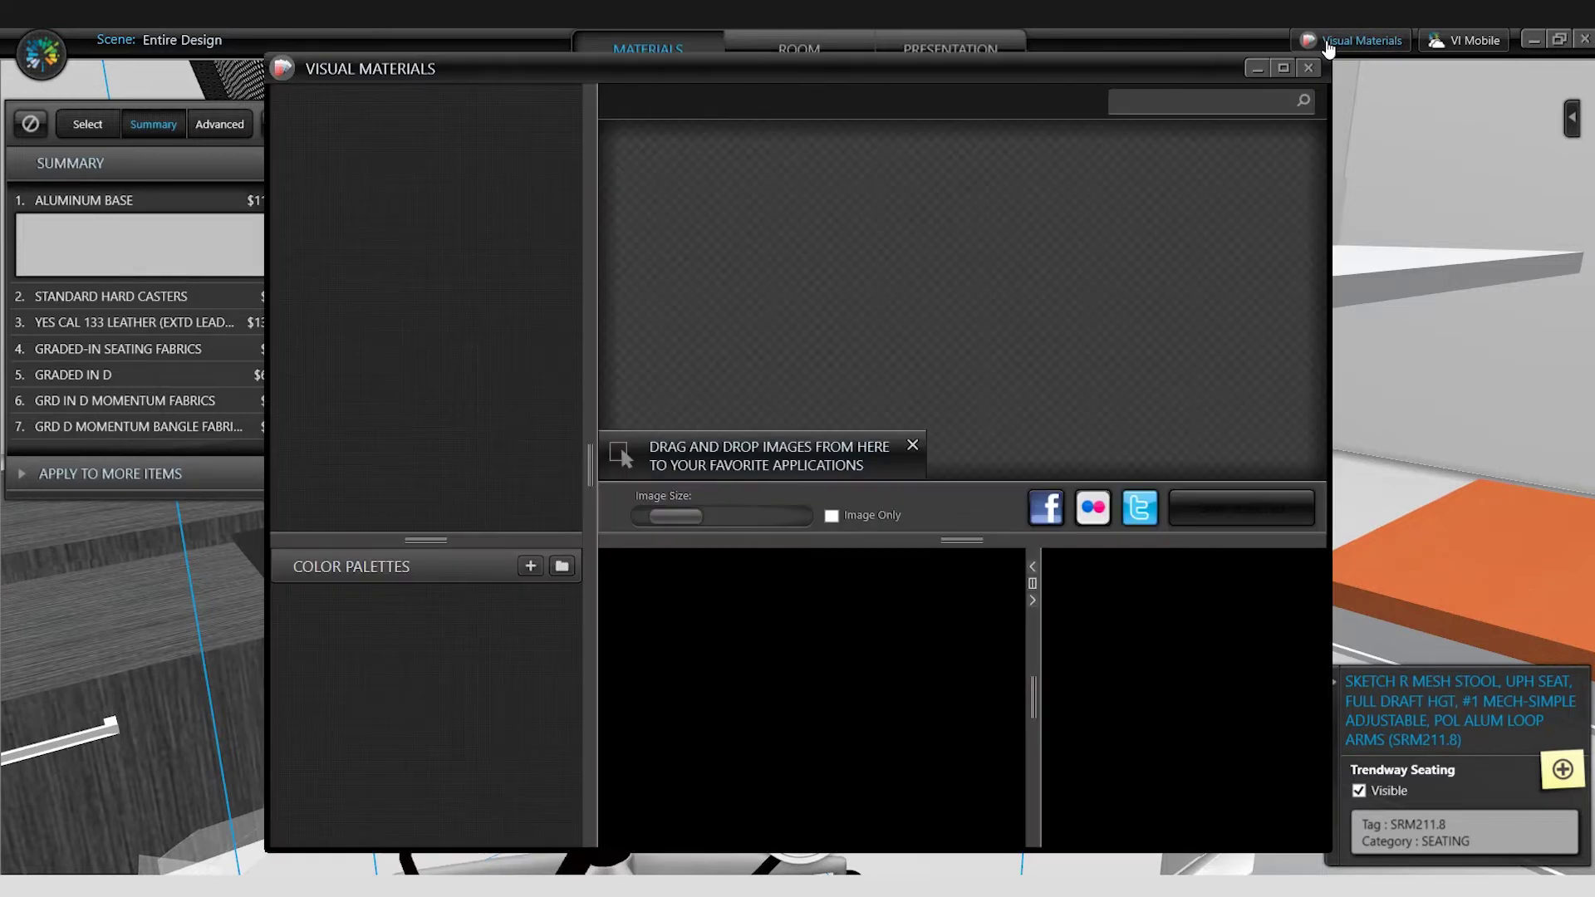
click(1283, 69)
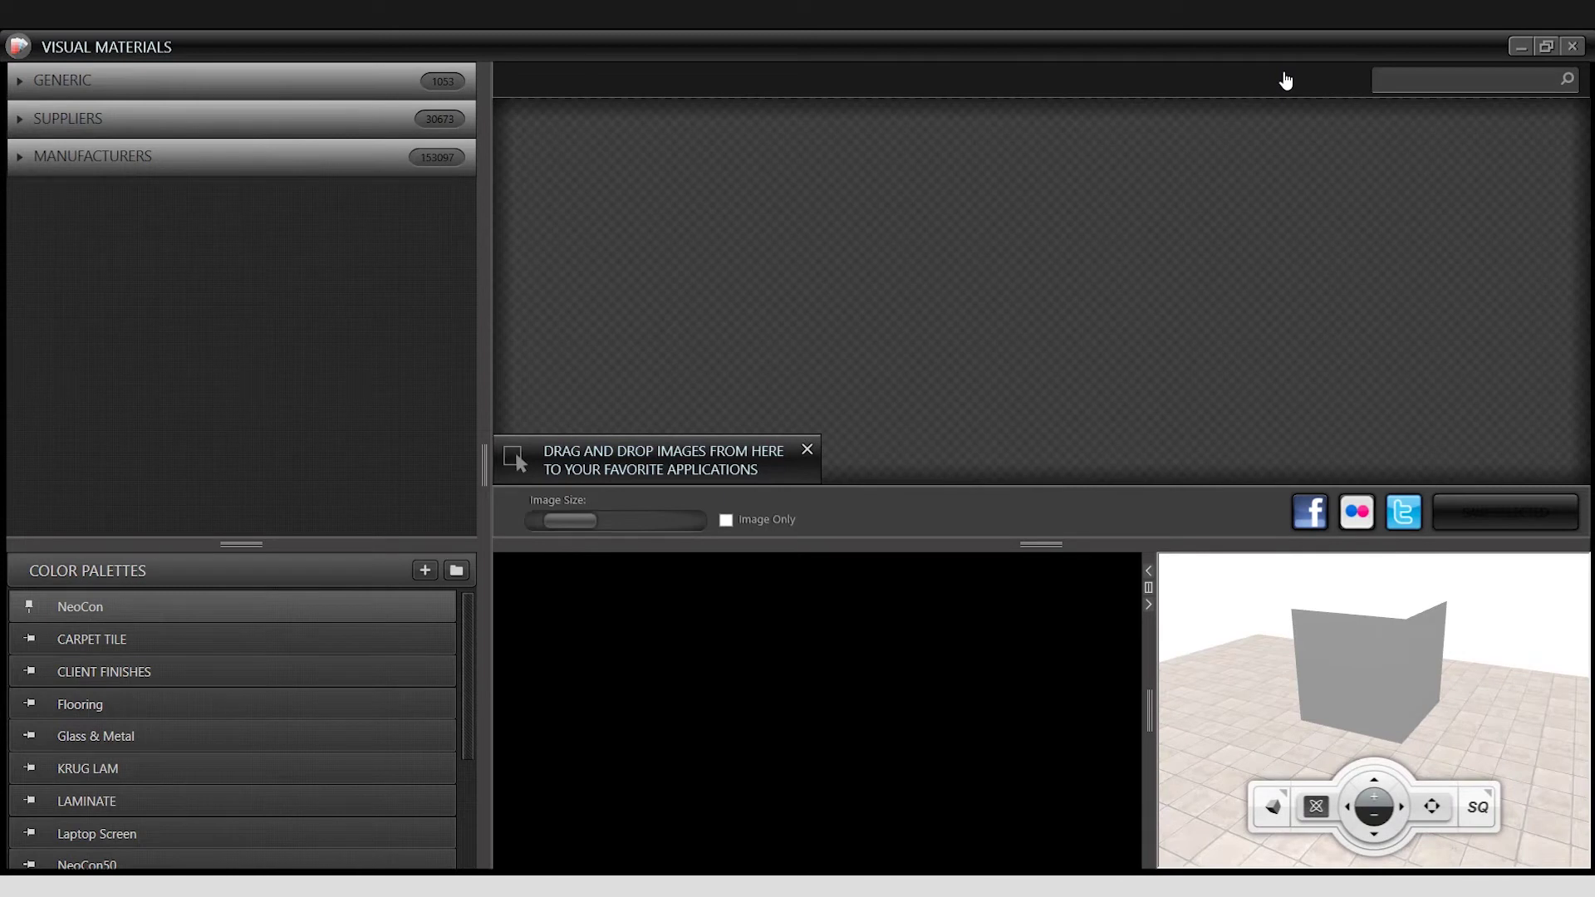
click(20, 124)
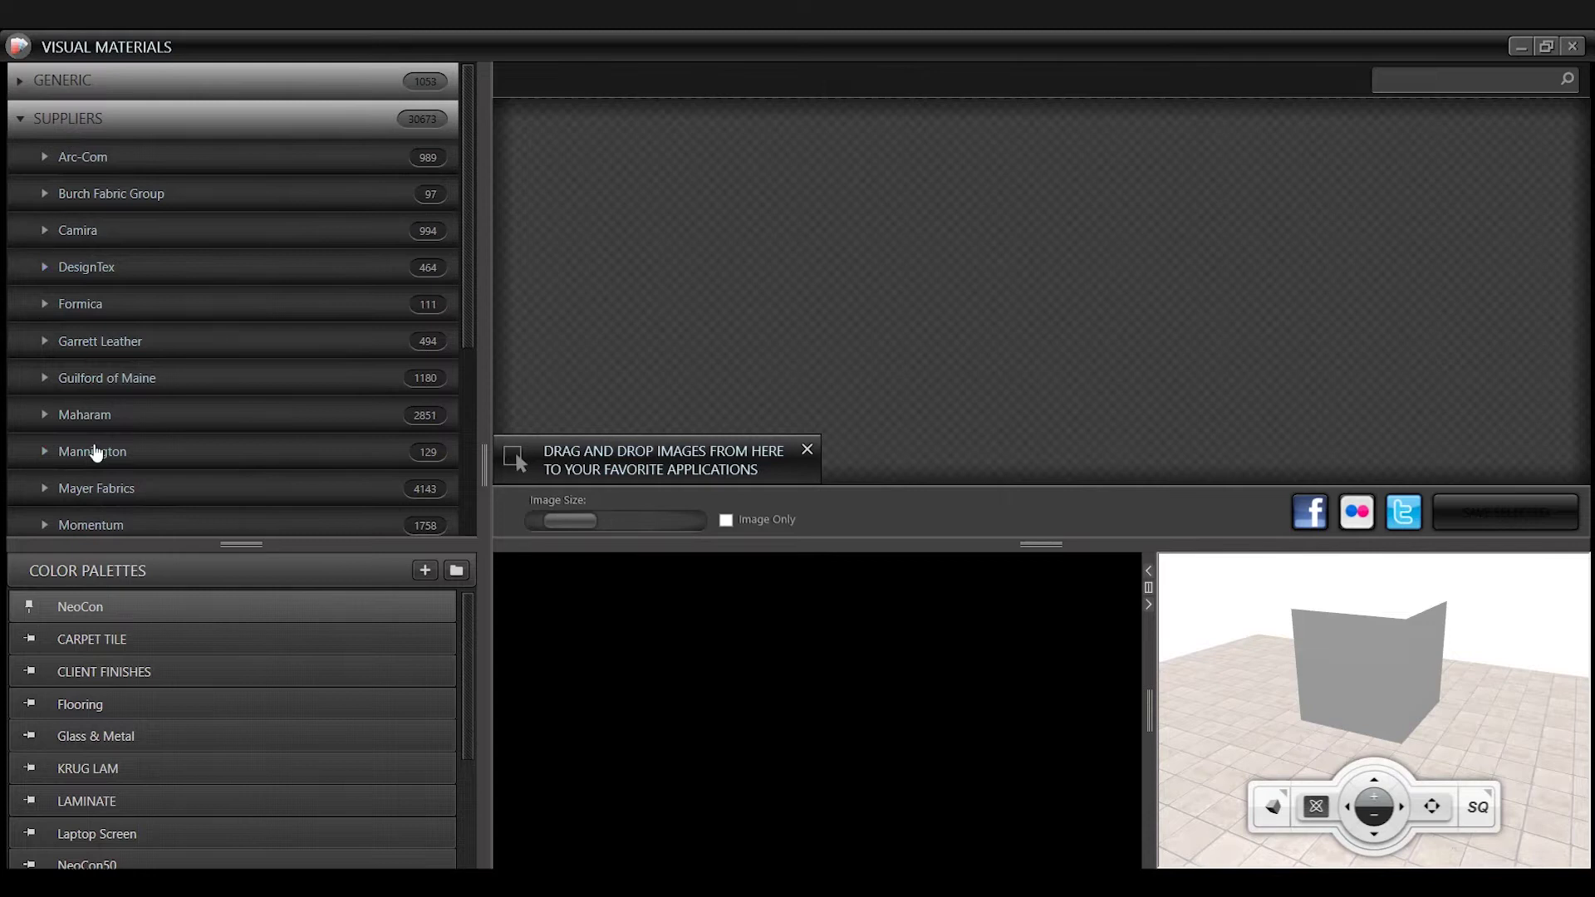
scroll(93, 452, down, 1)
click(60, 473)
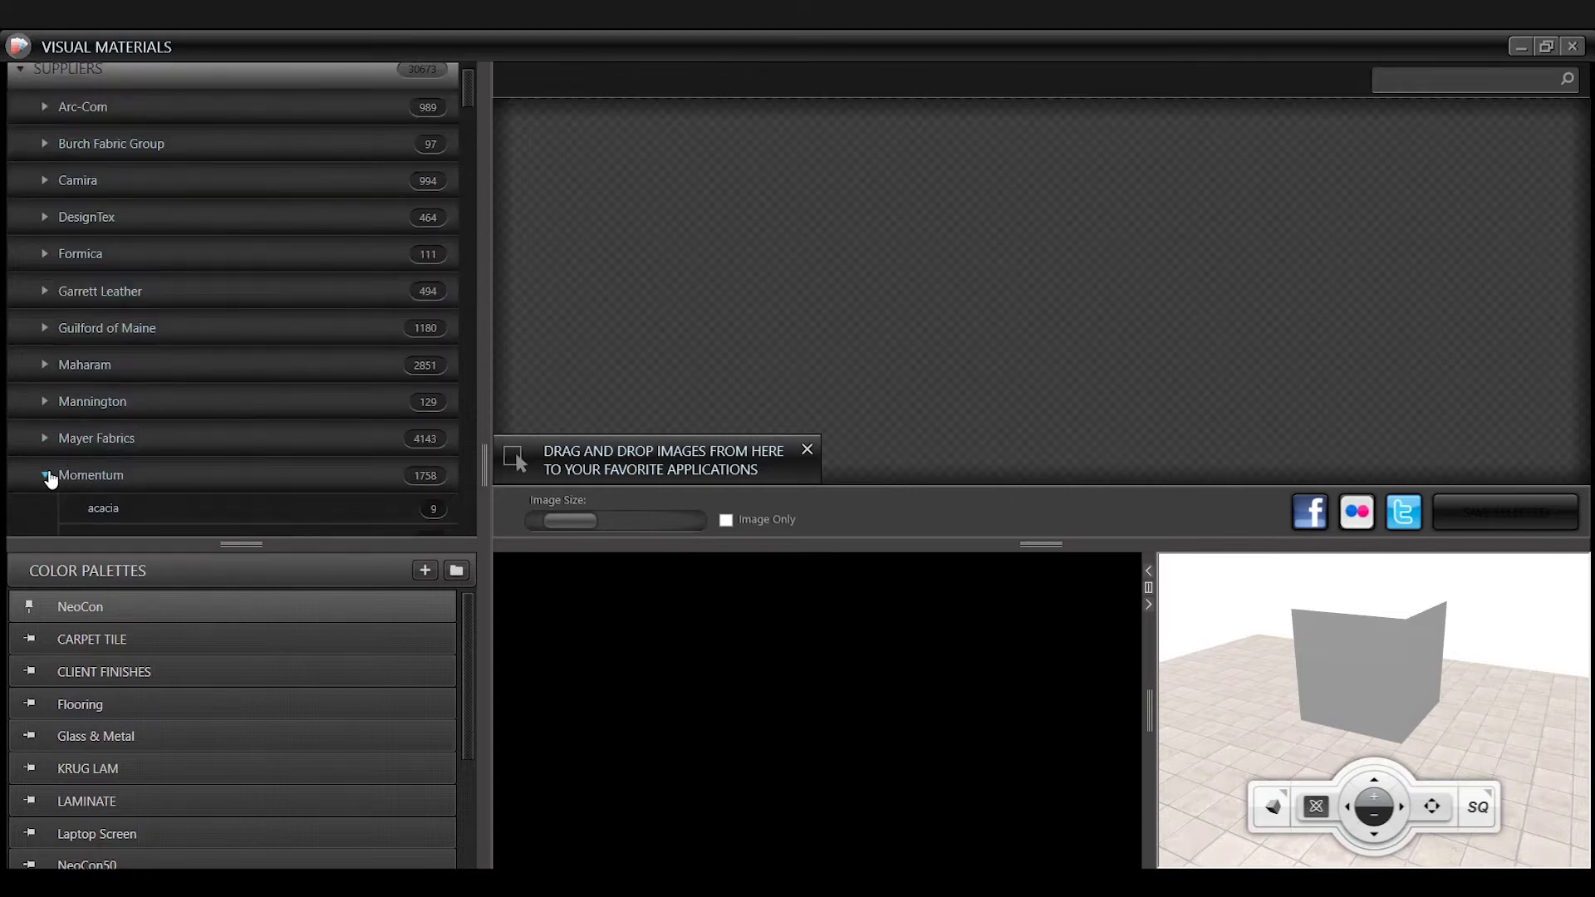
scroll(191, 471, down, 3)
scroll(192, 450, down, 3)
click(103, 237)
click(107, 273)
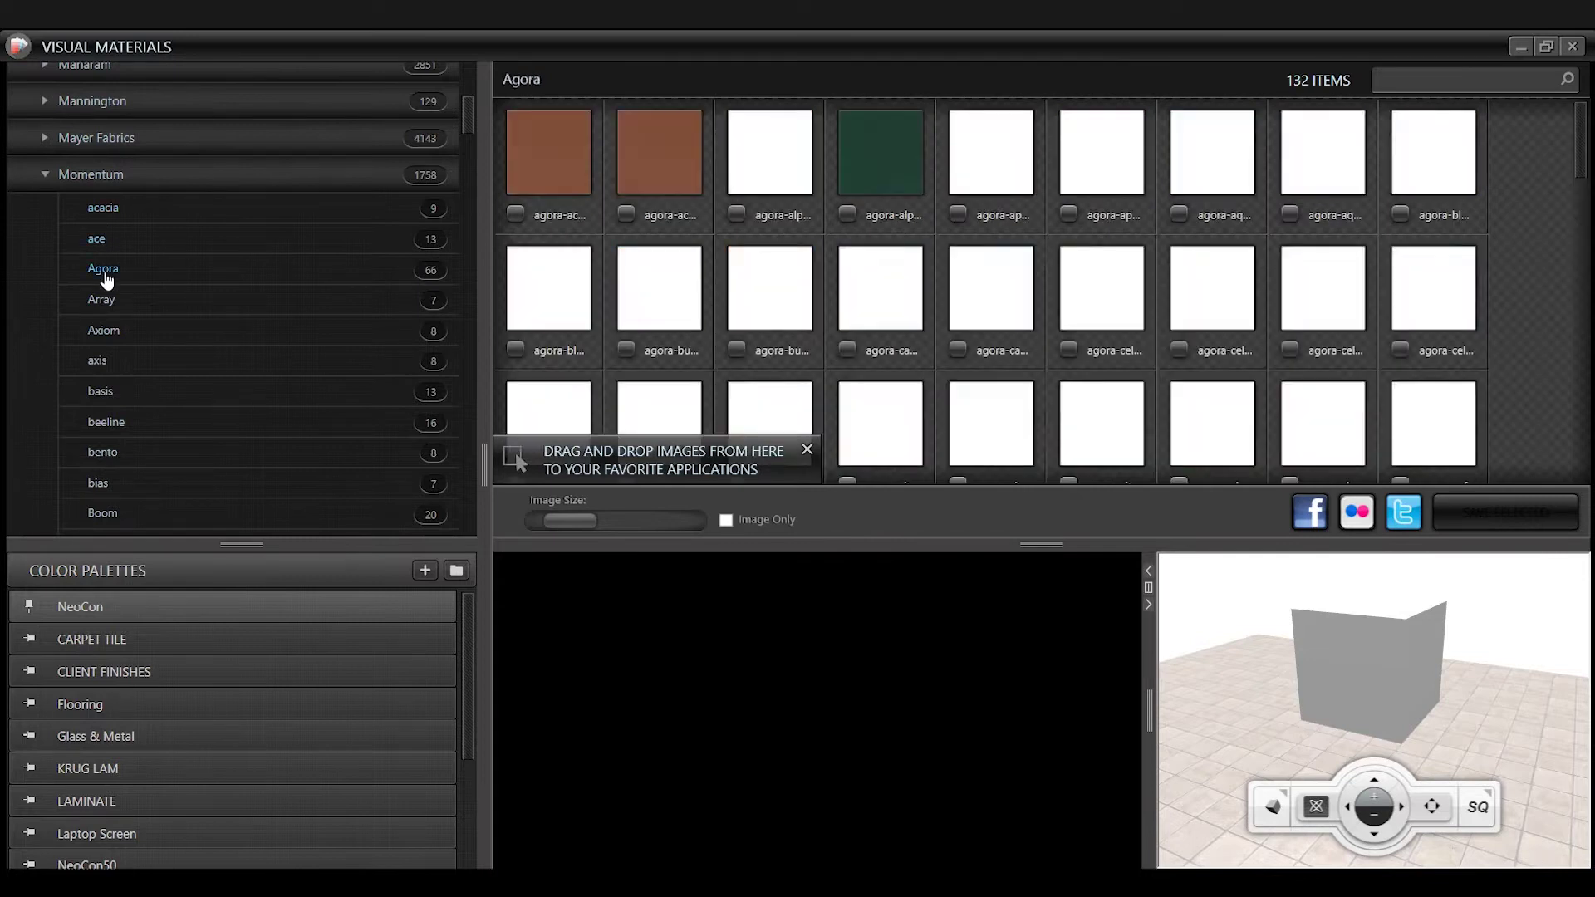
click(109, 314)
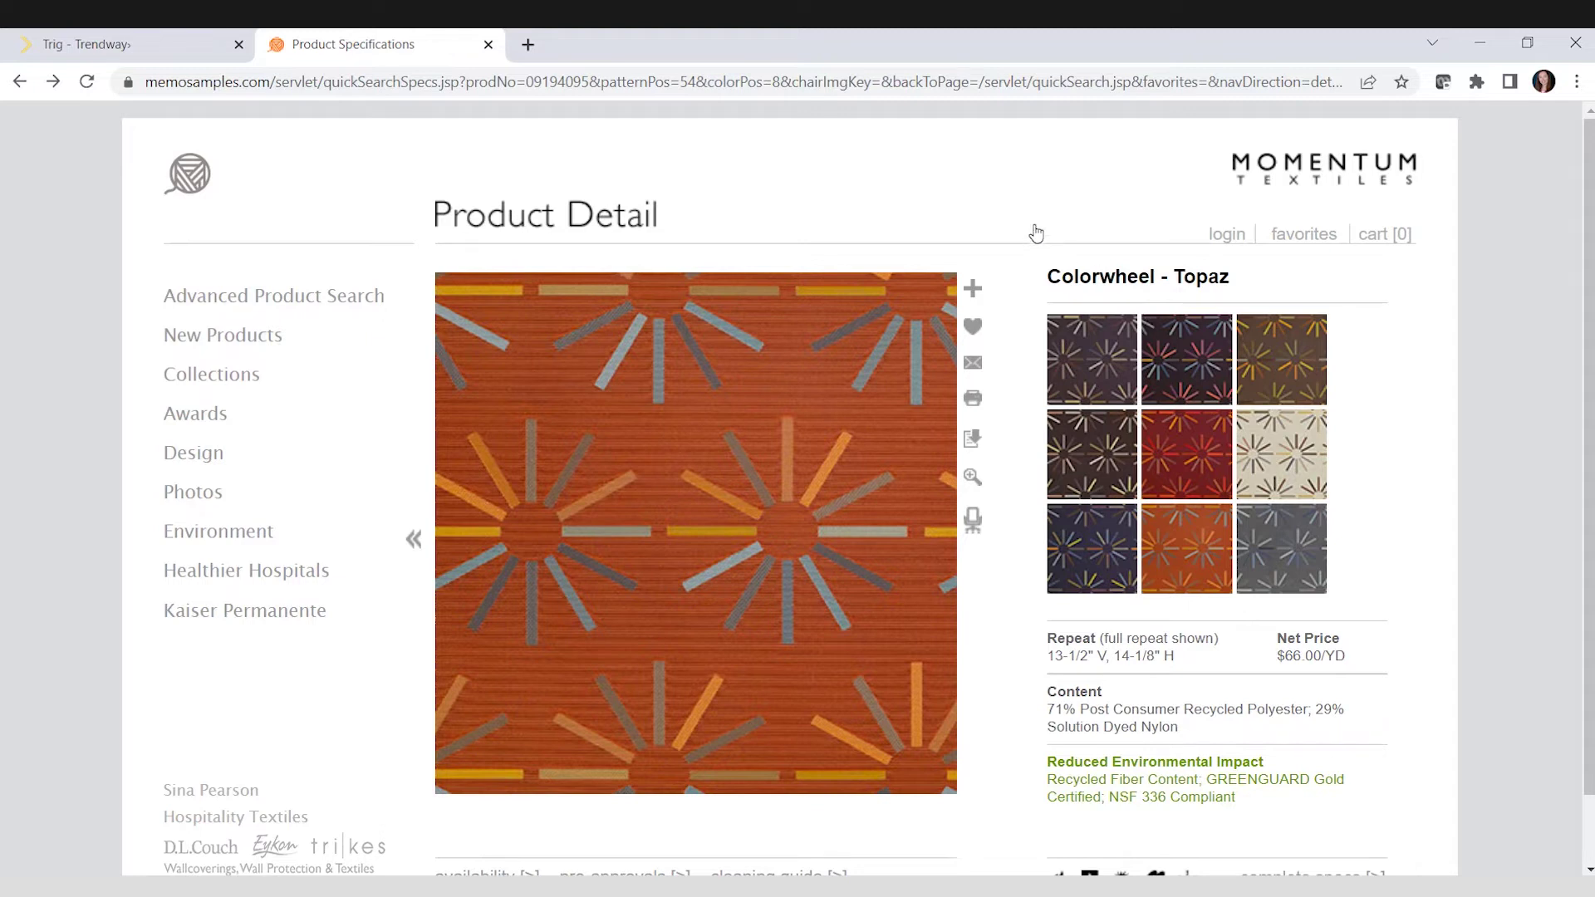
- Download the high-resolution image of Momentum's Colorwheel - Topaz fabric in the browser and return to the Visual Materials library
click(975, 440)
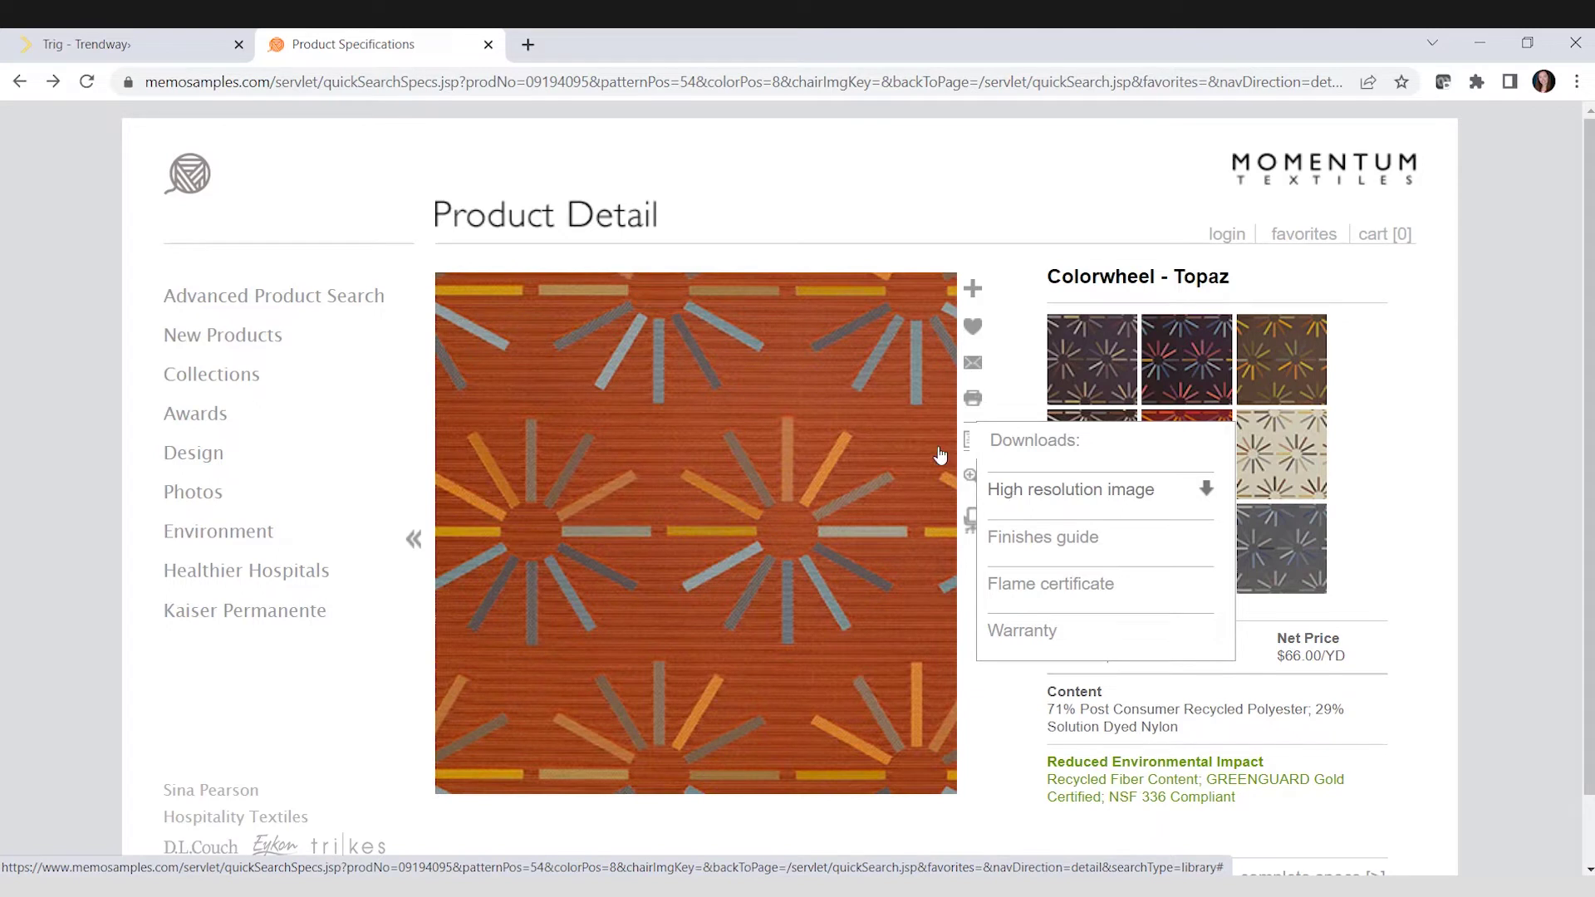
right_click(858, 404)
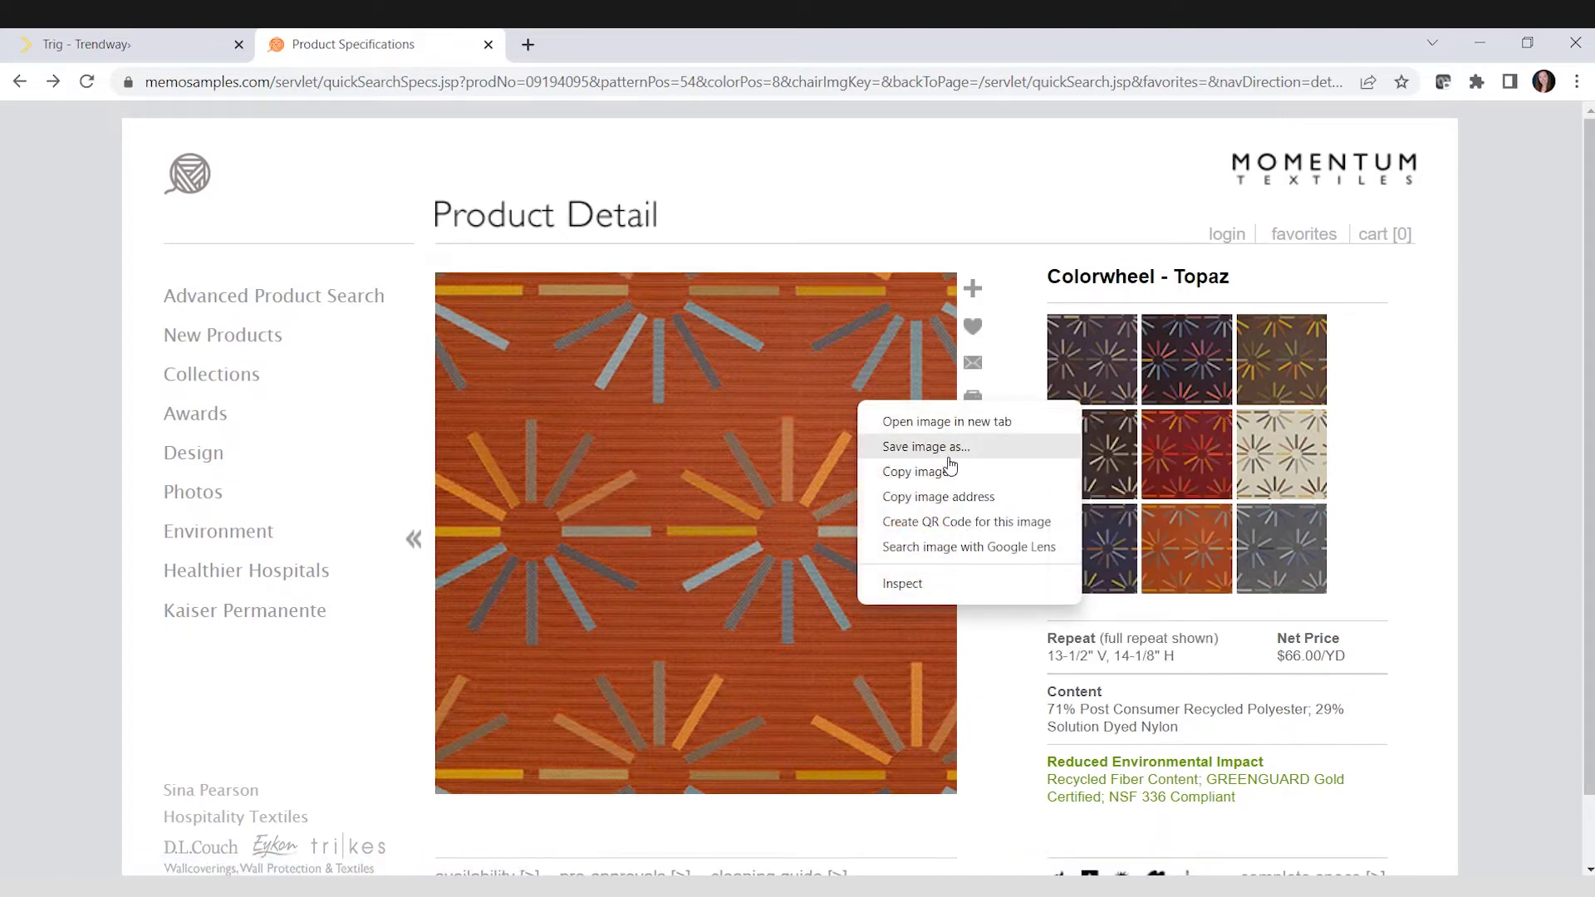
click(936, 276)
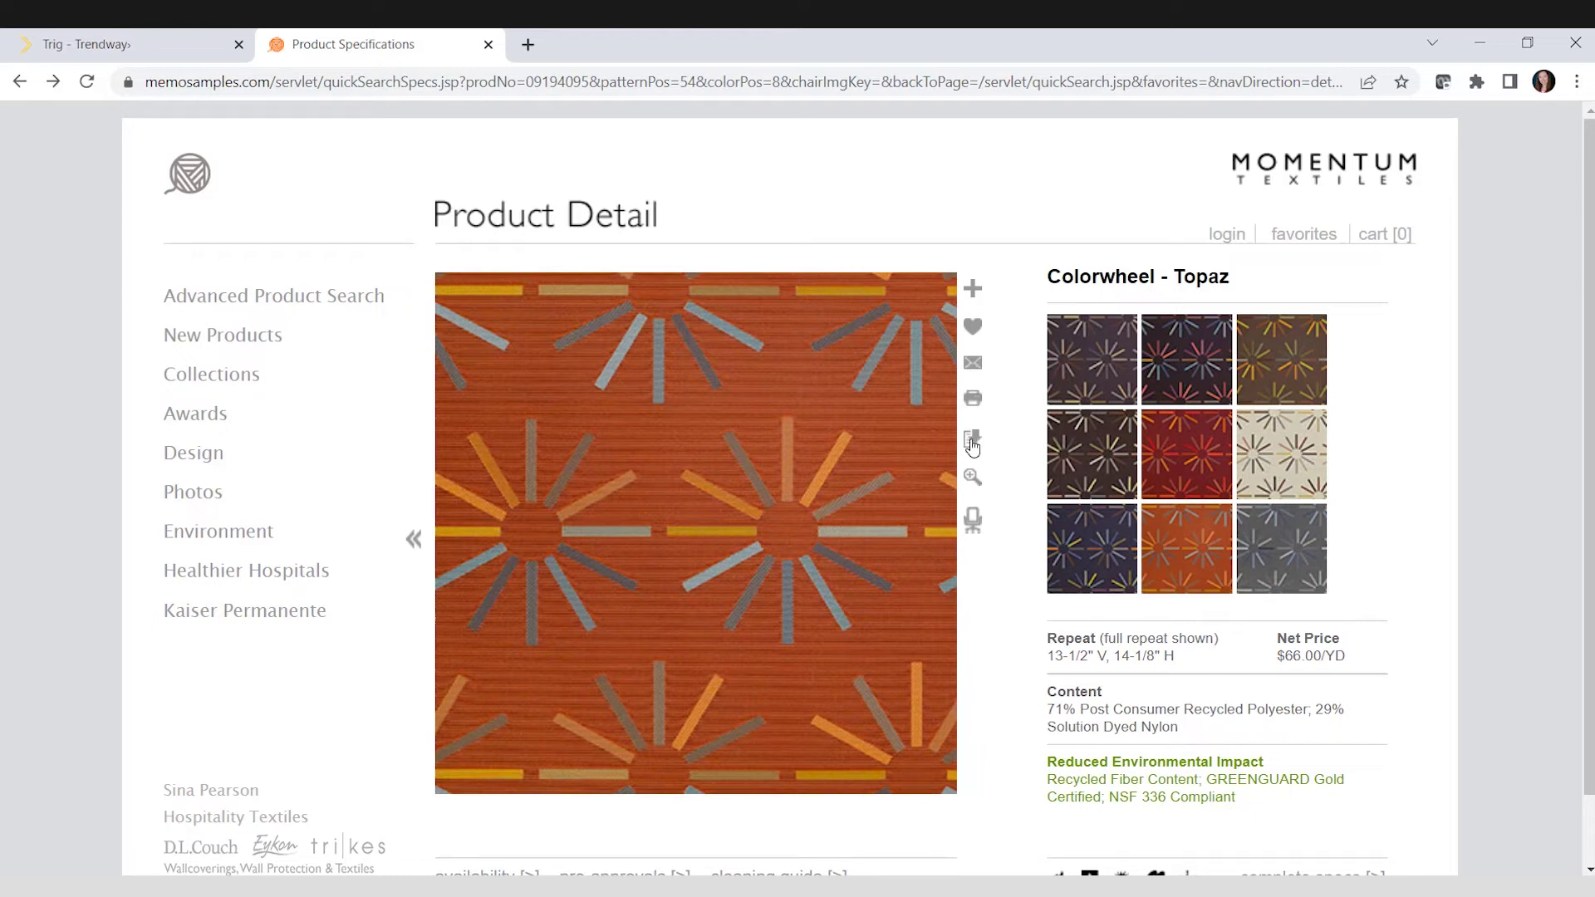
mouse_move(972, 447)
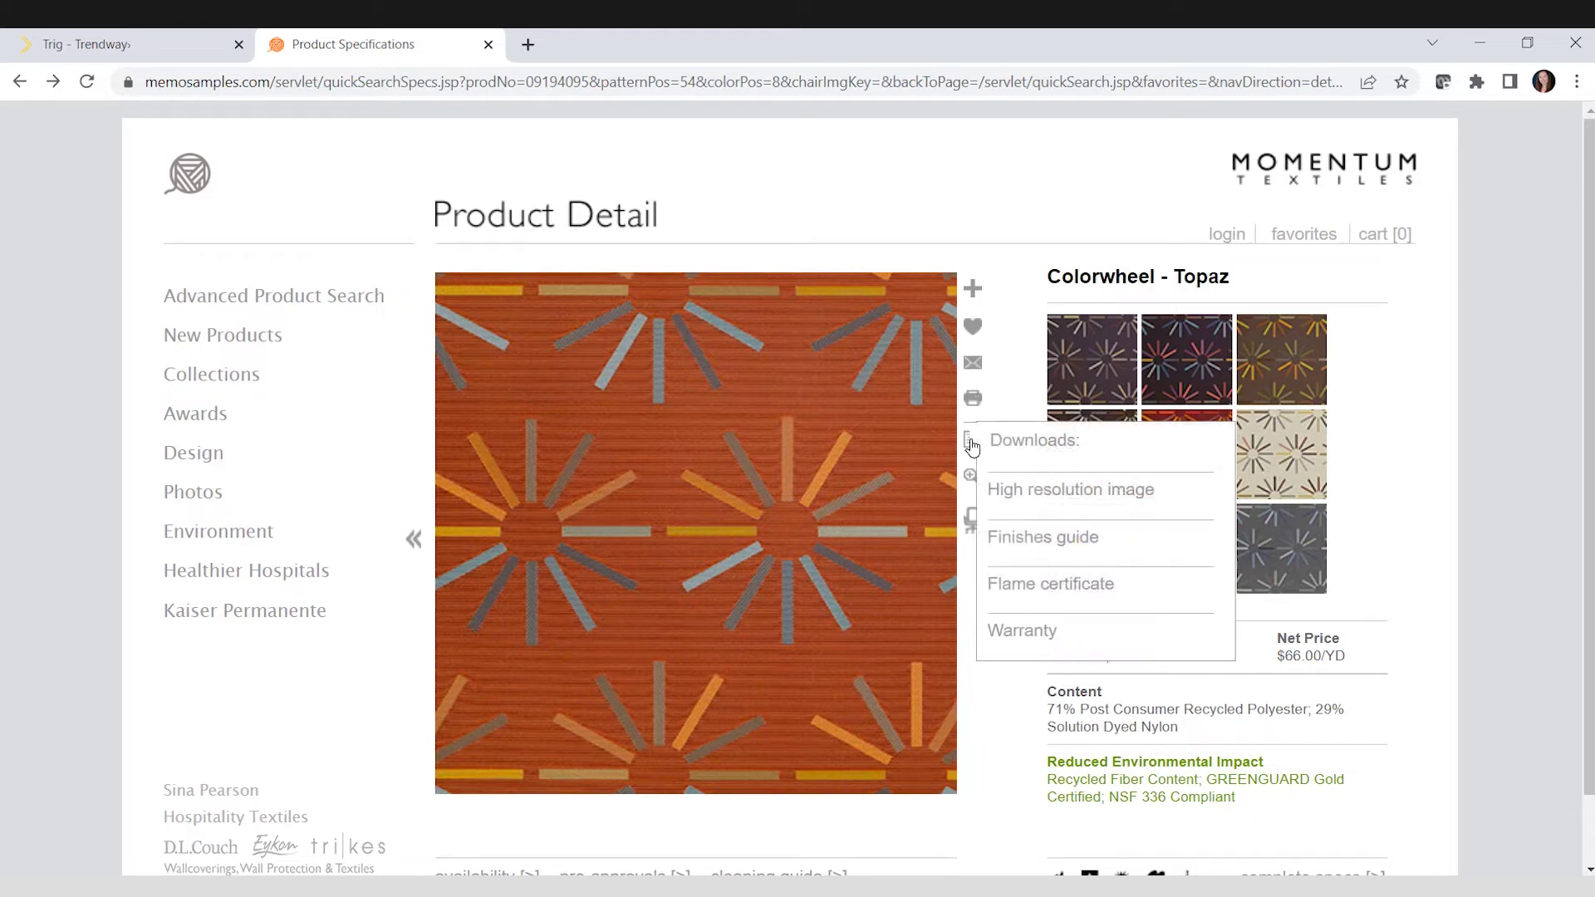
click(1034, 496)
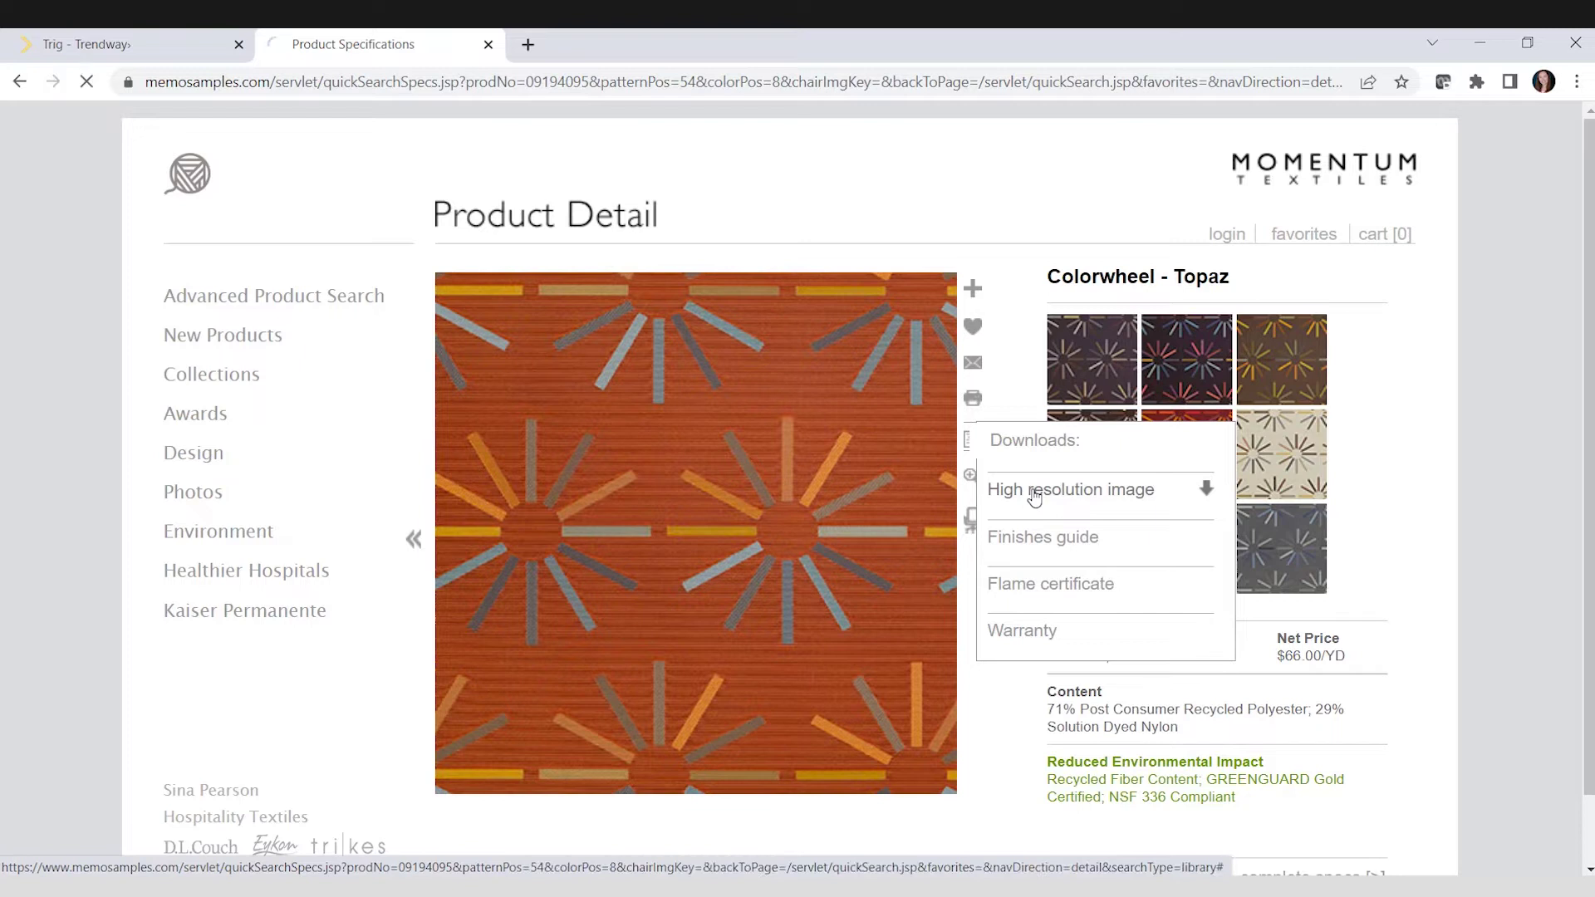
click(1491, 46)
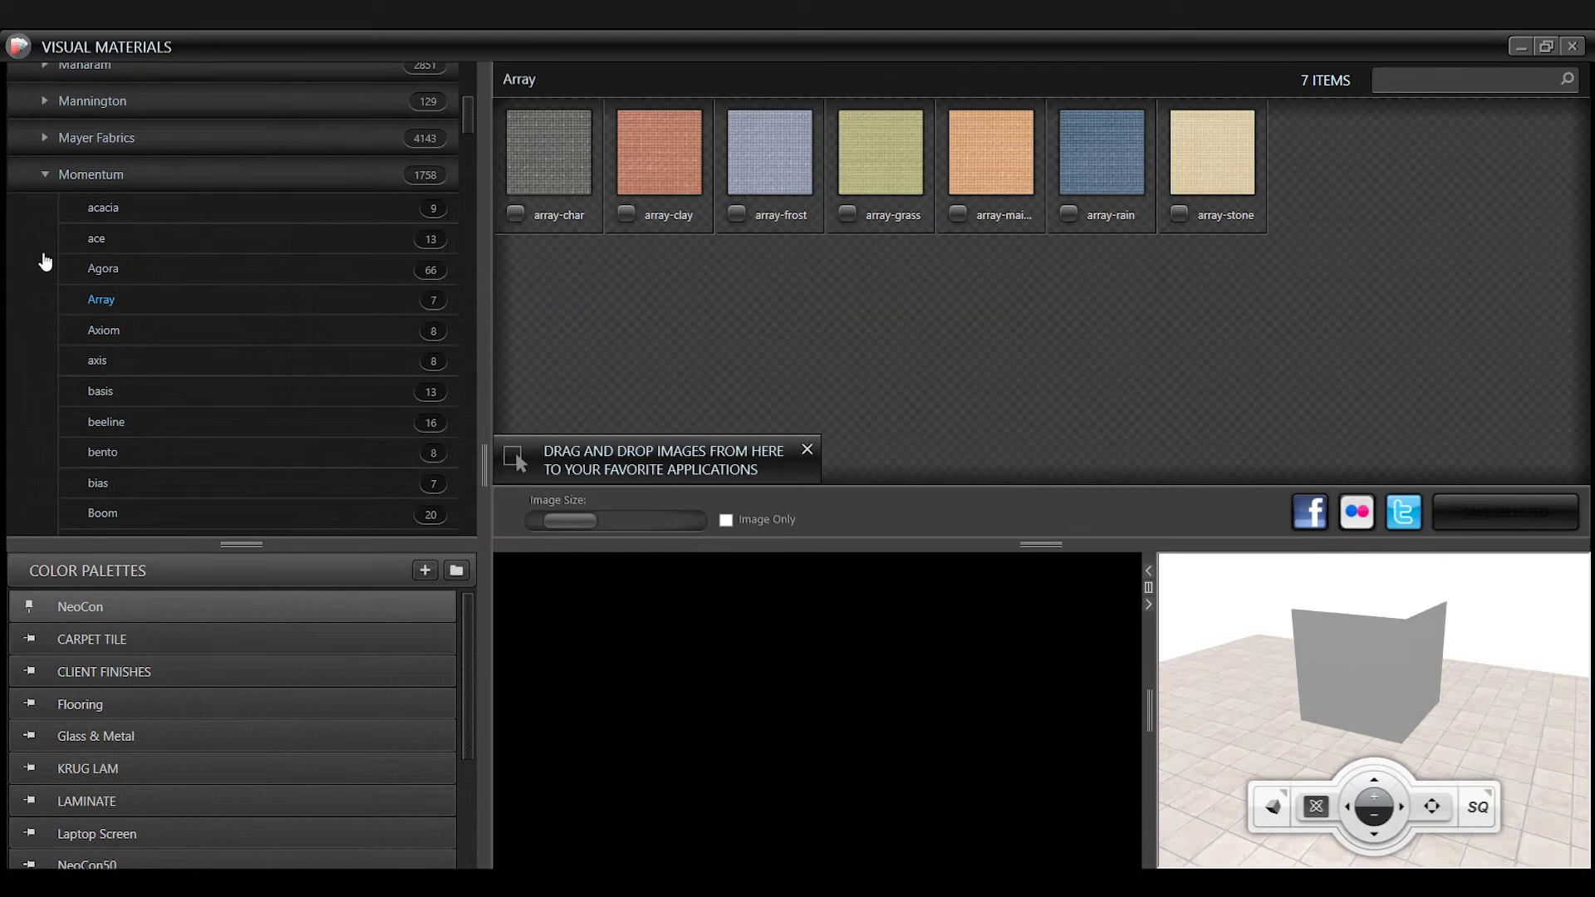
- Enlarge the color palettes list and start adding a new user material to the NeoCon palette
drag(237, 549, 278, 303)
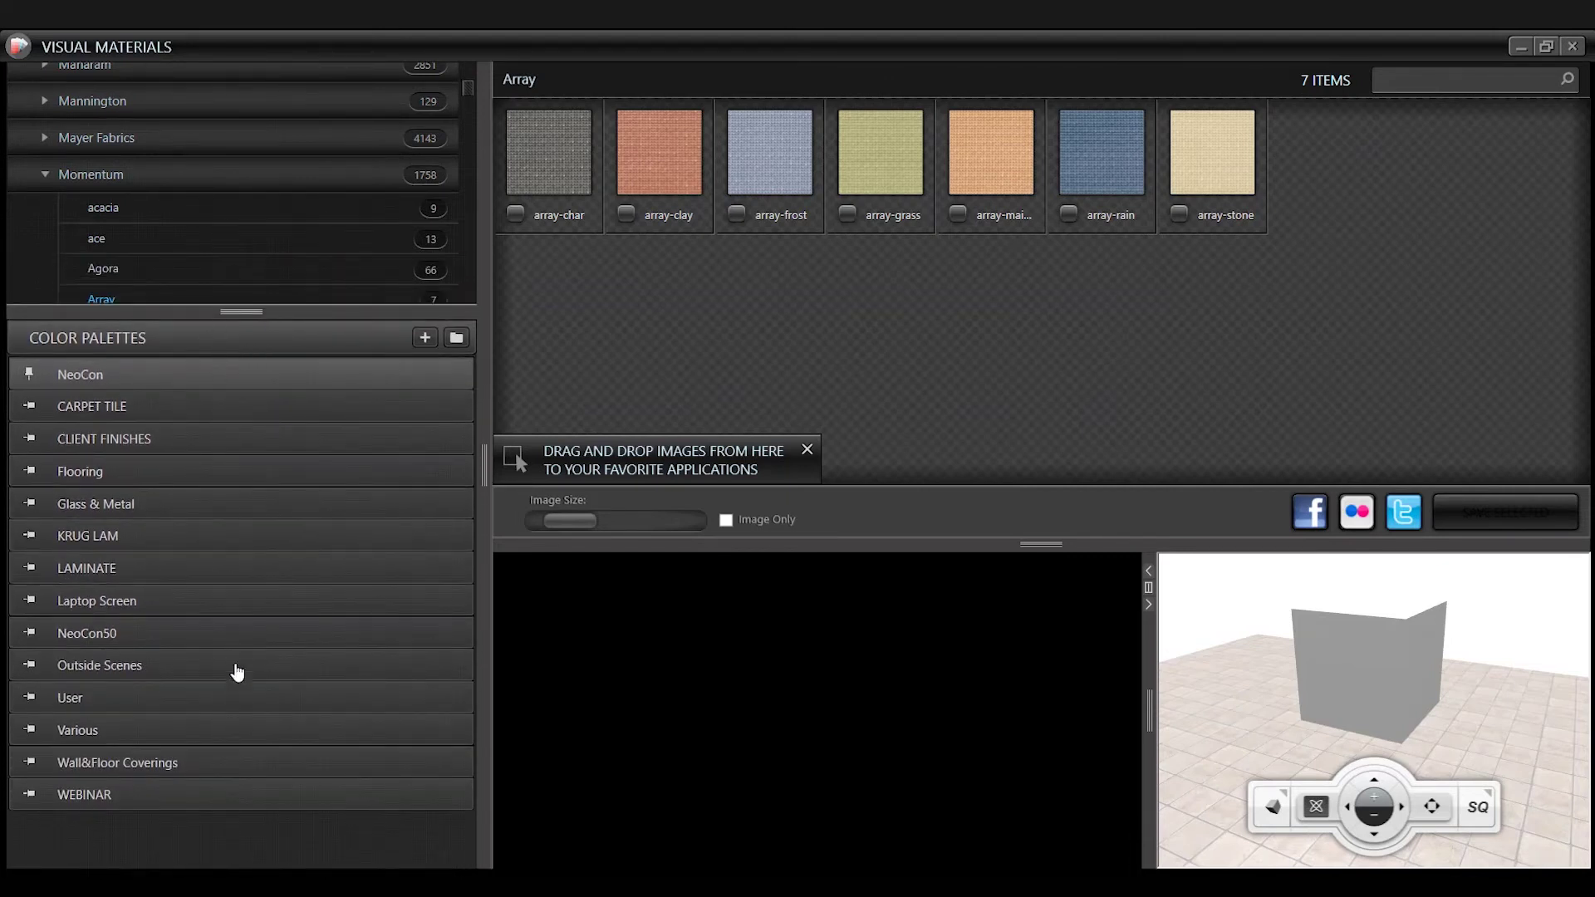
click(83, 375)
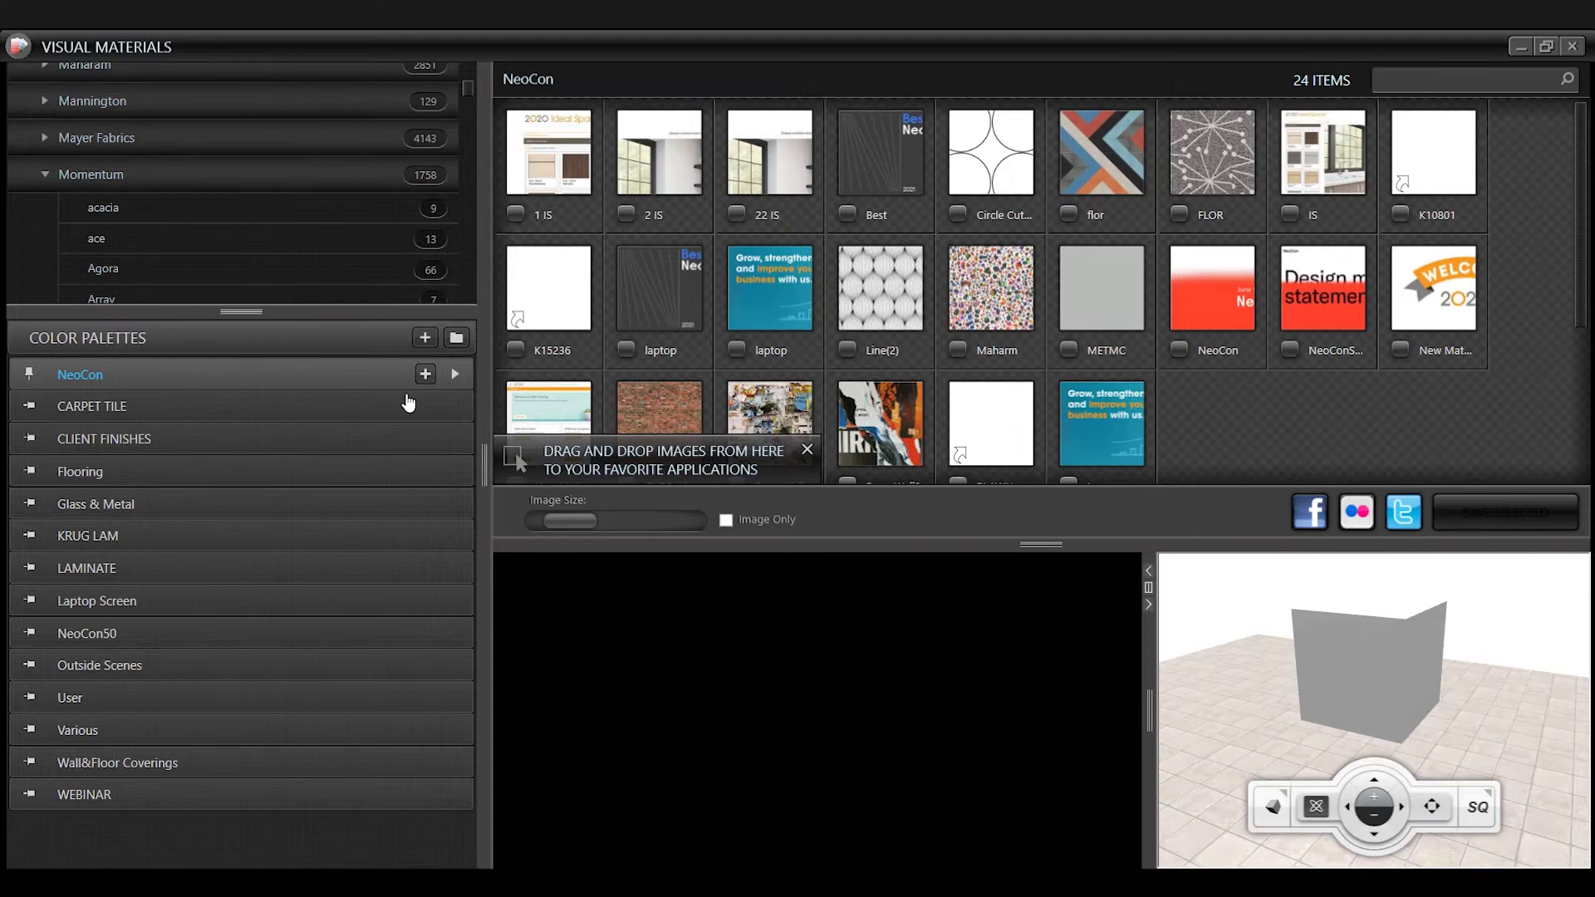
click(424, 375)
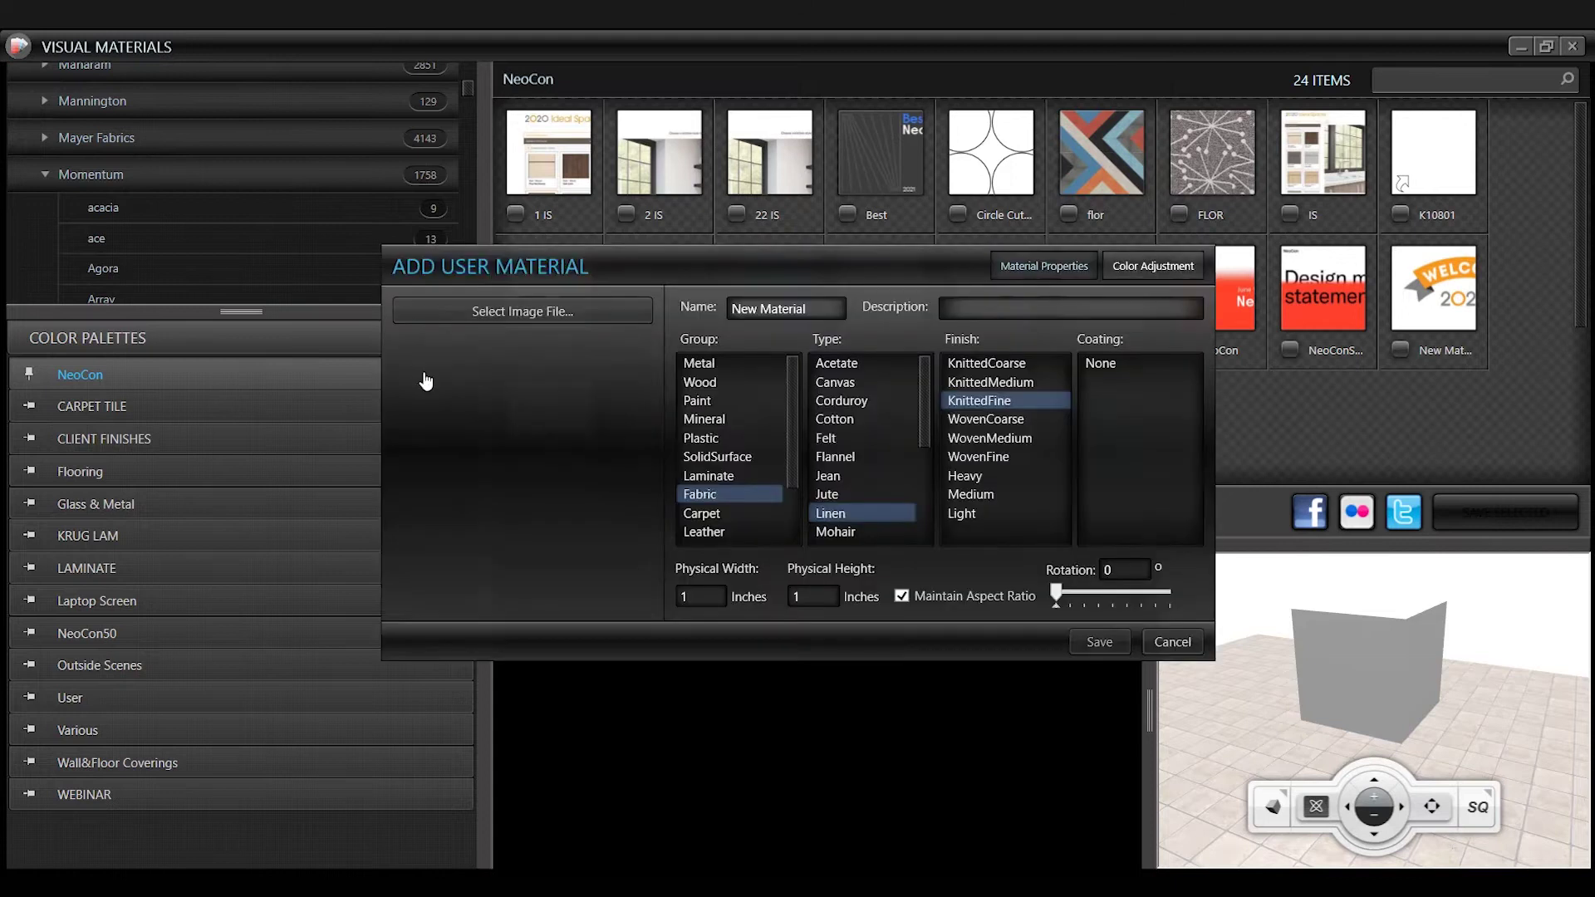
- Load the colorwheel-topaz (1) JPEG from the Downloads folder as the new user material's image
click(494, 315)
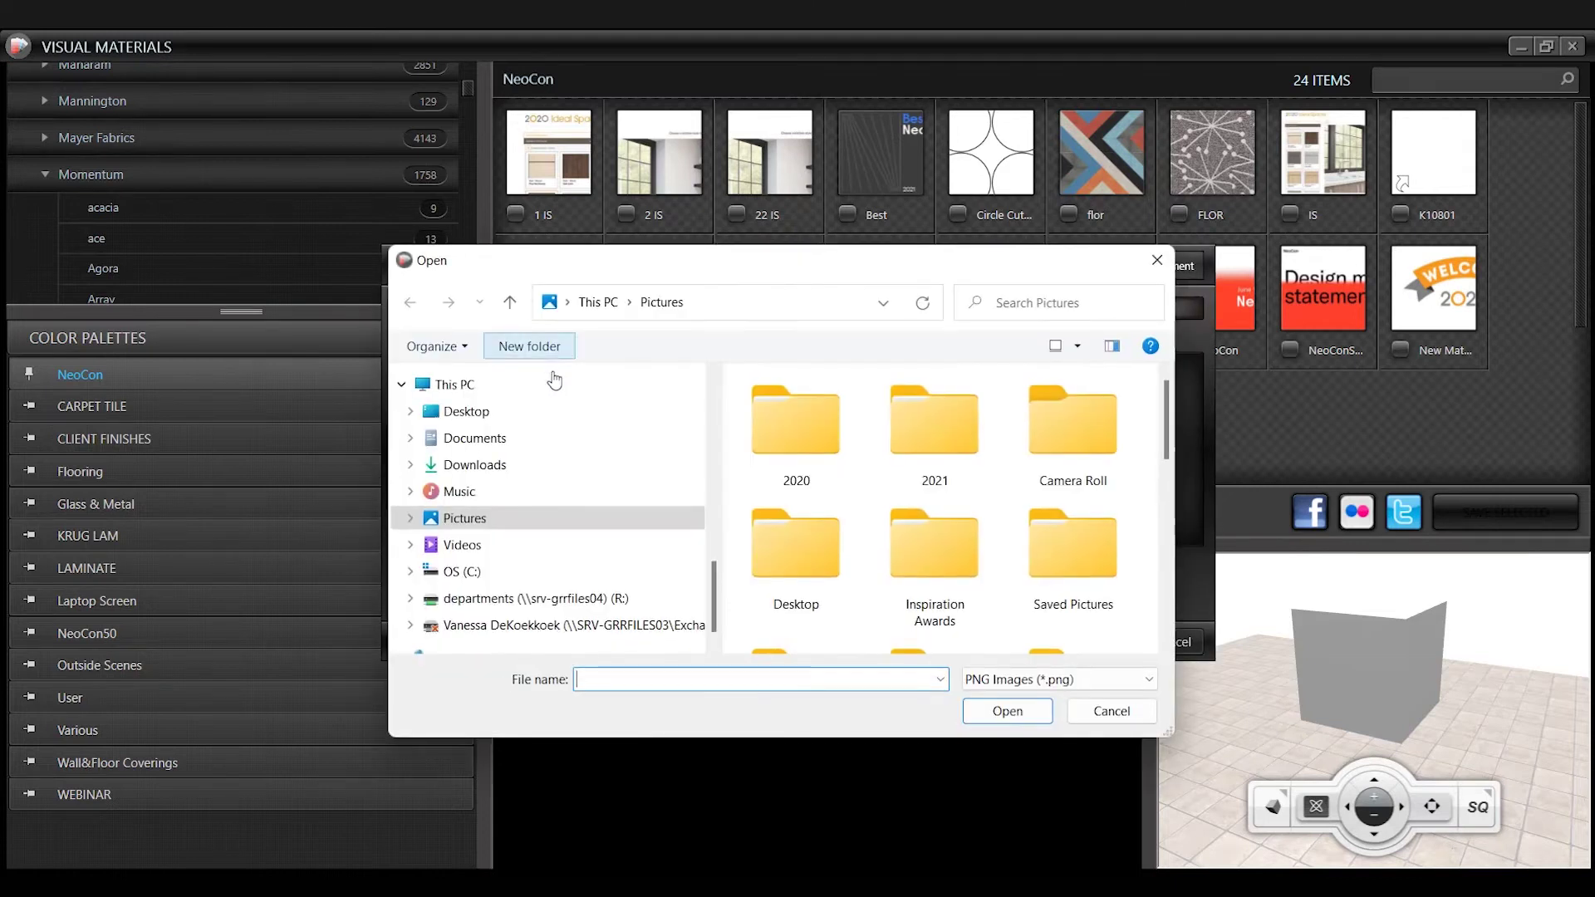
click(475, 465)
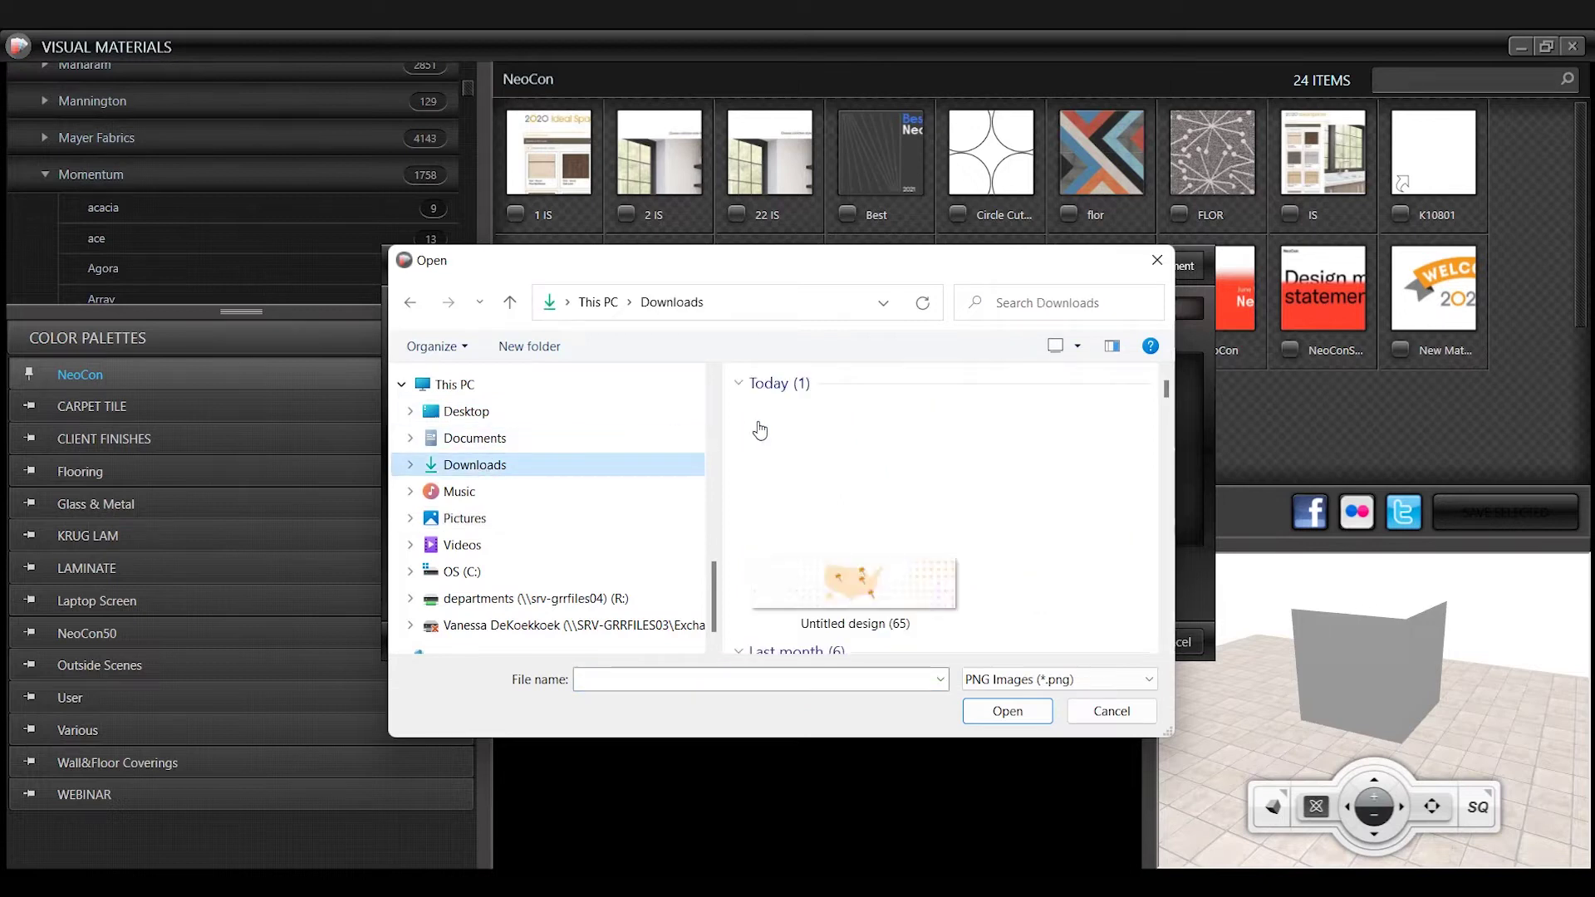
click(1009, 683)
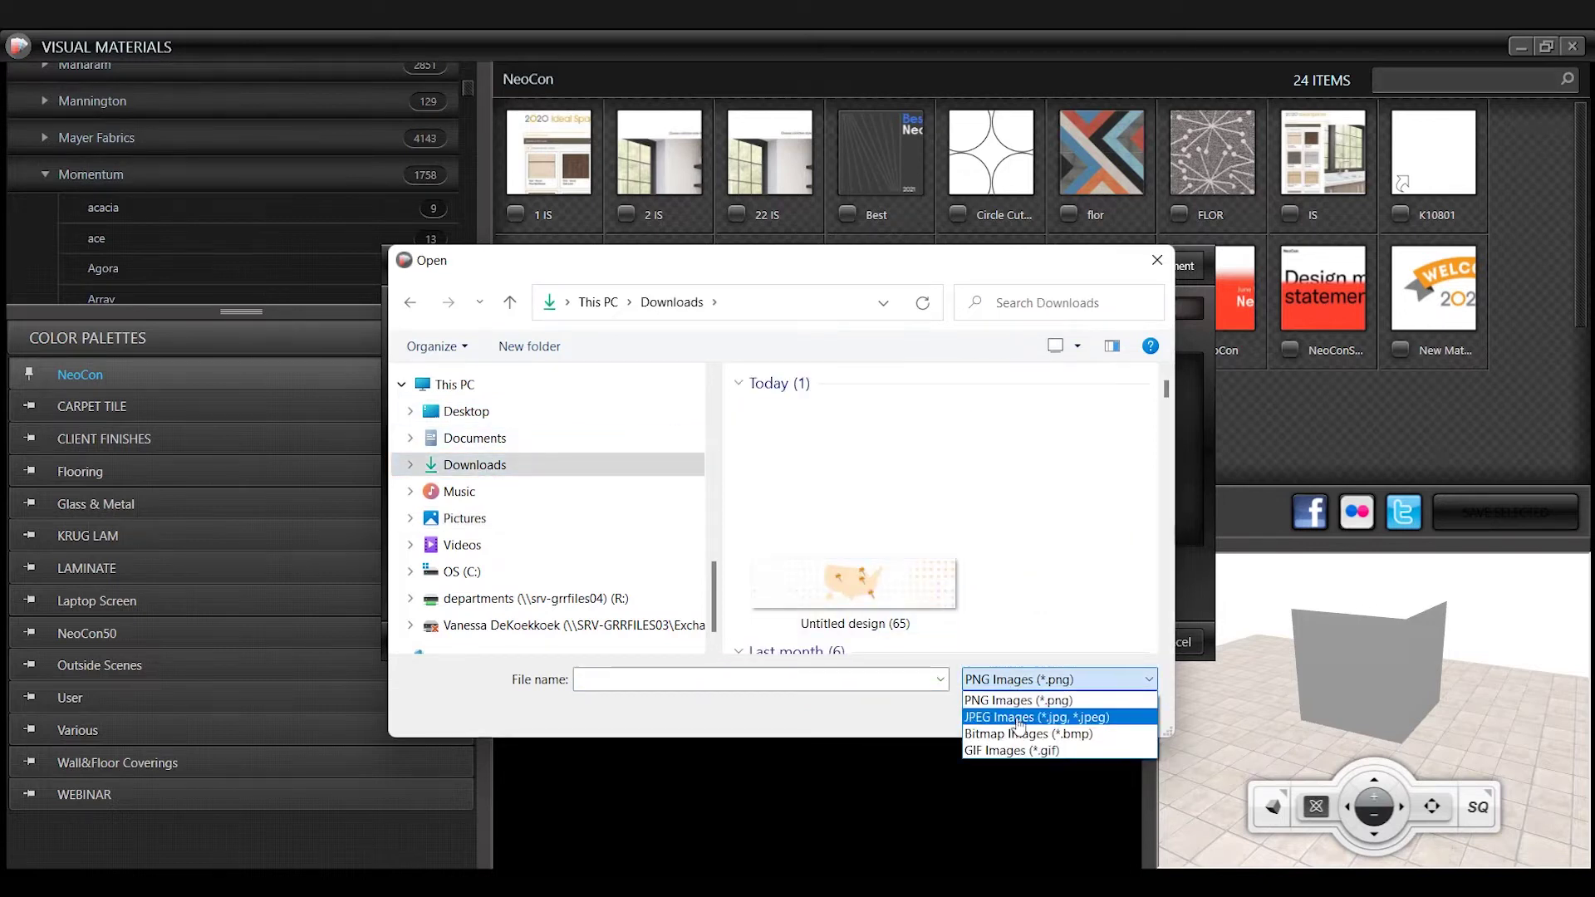
click(1020, 720)
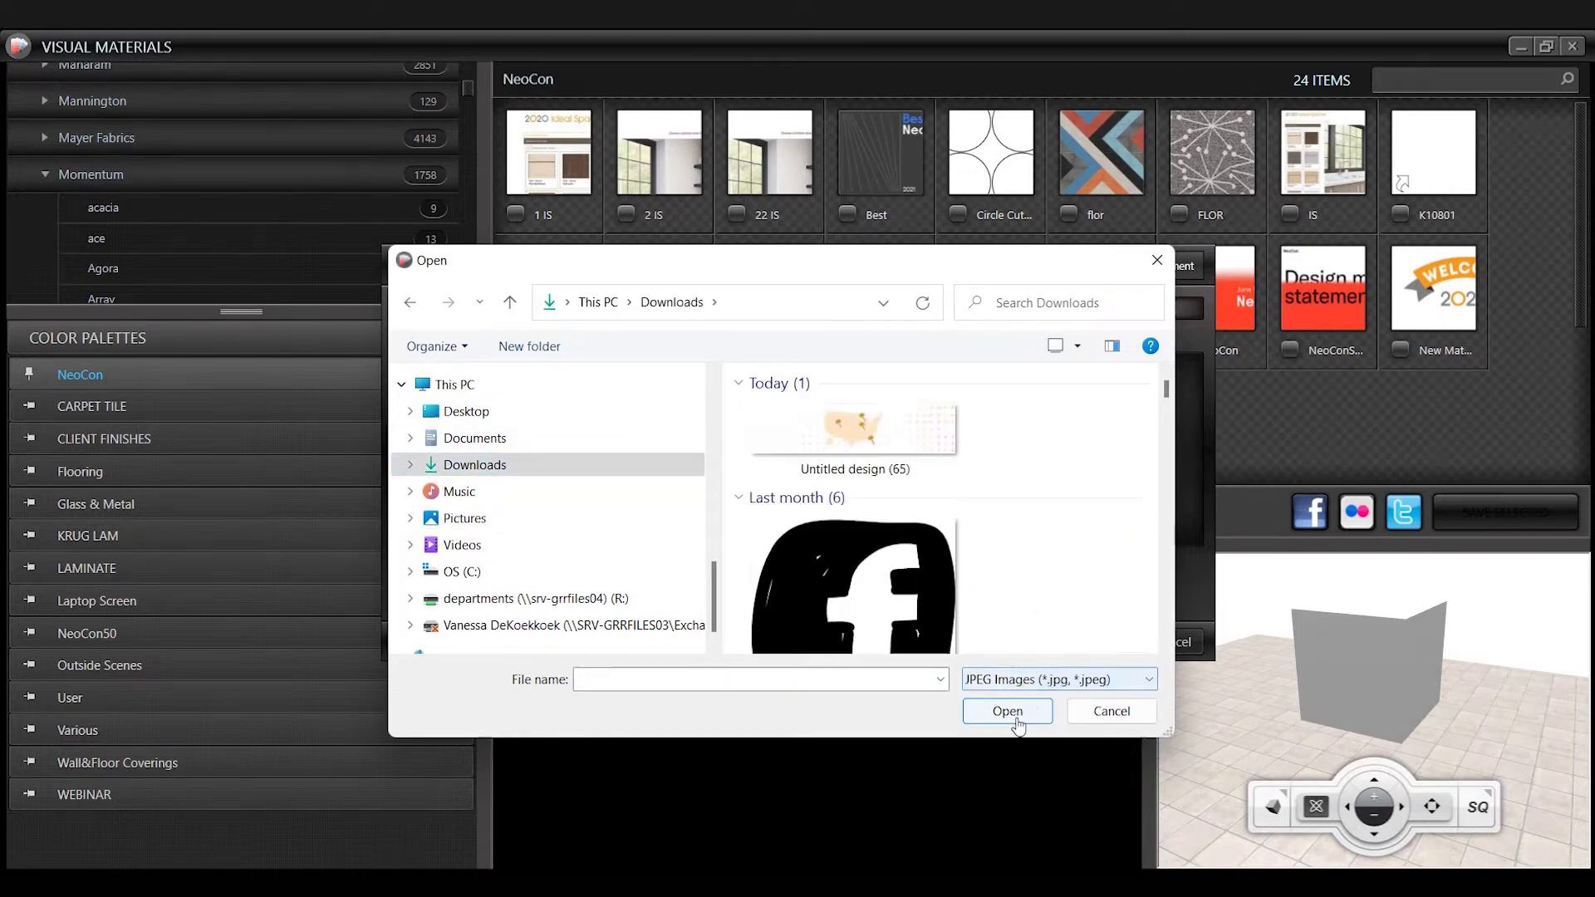
click(1032, 683)
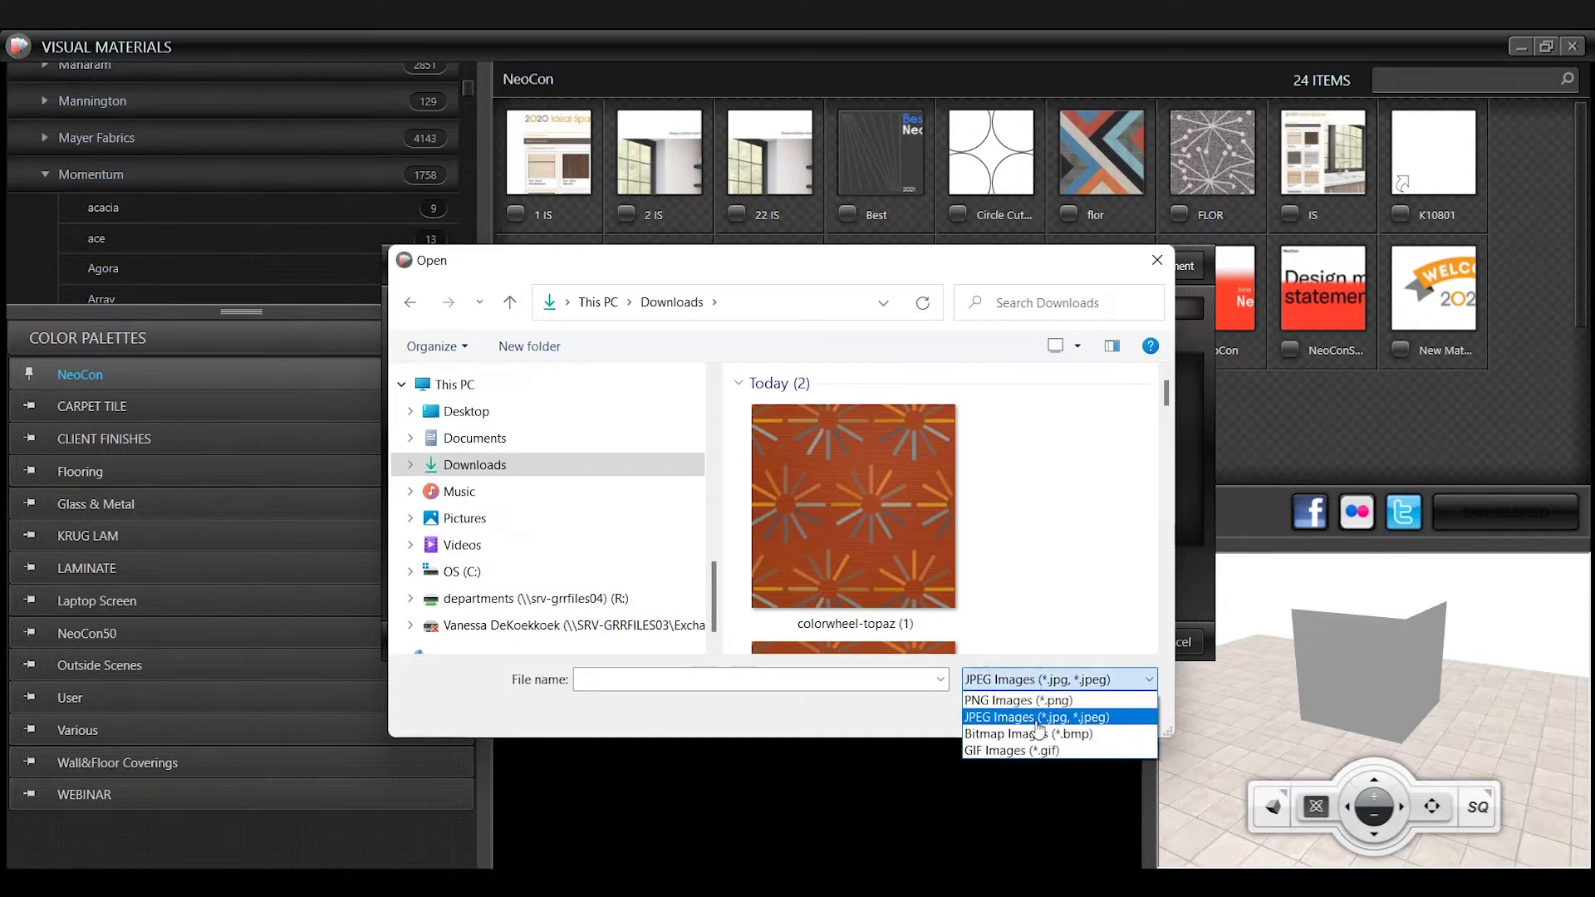
click(878, 532)
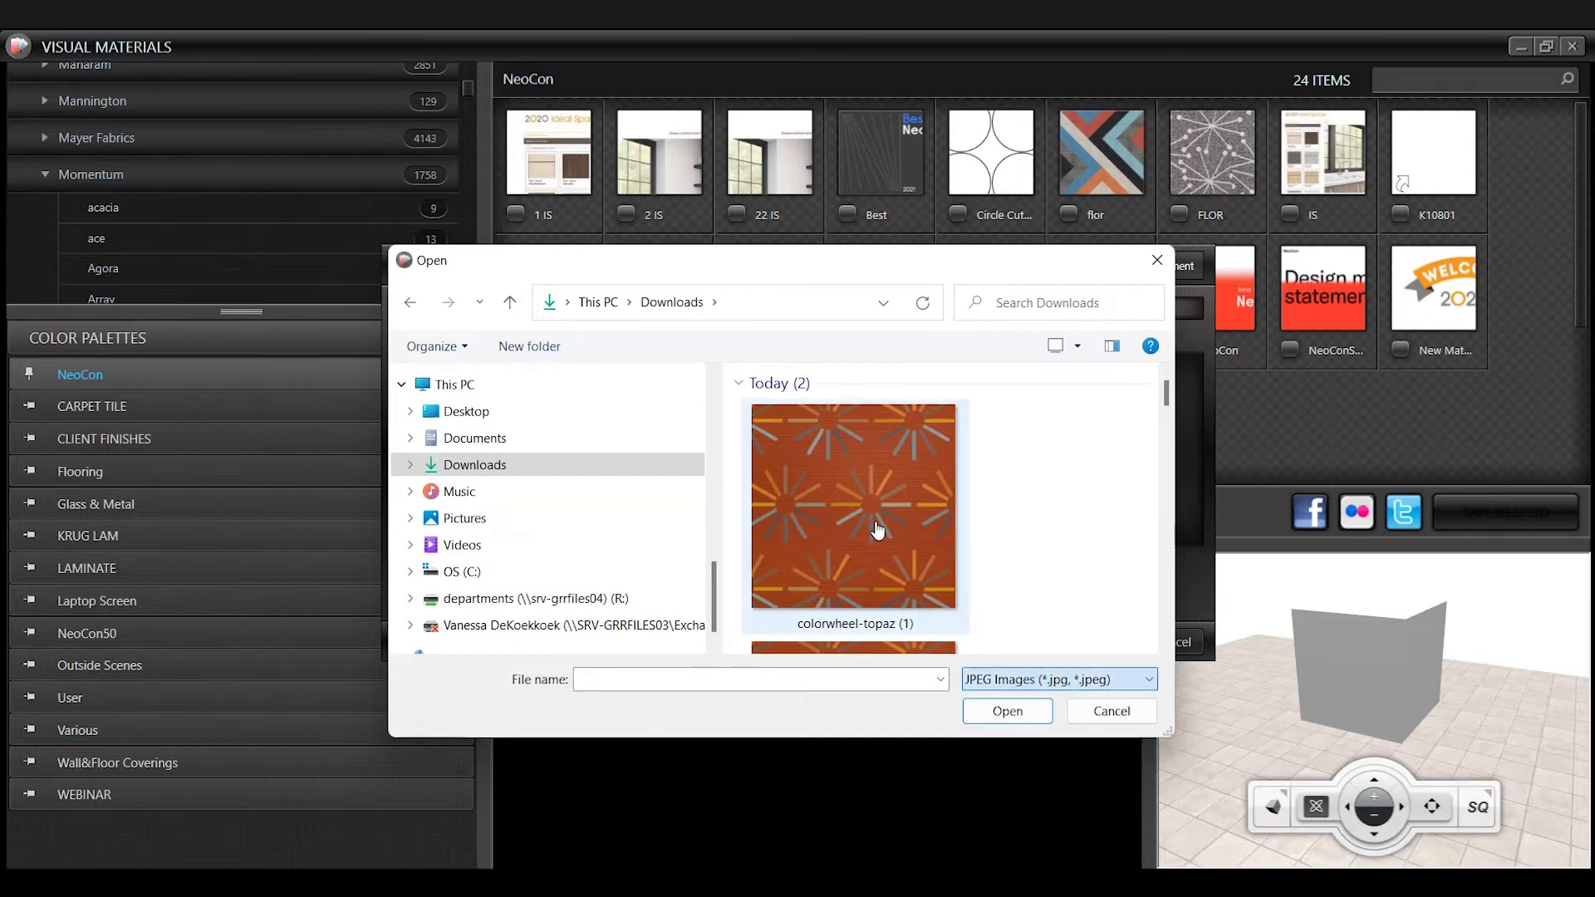
click(997, 716)
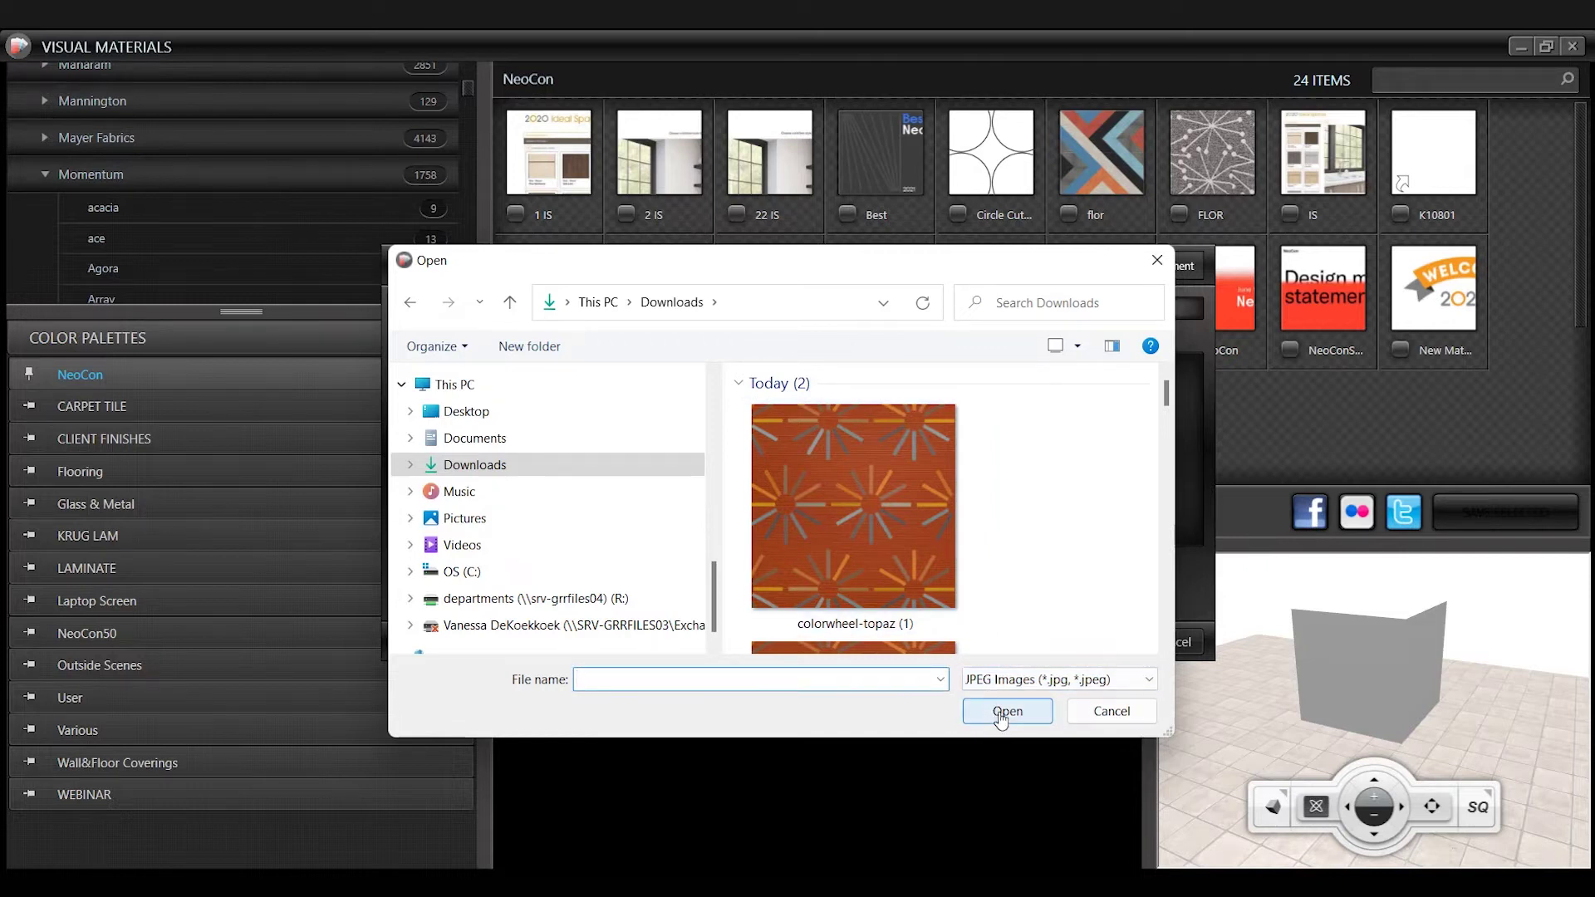
click(1004, 716)
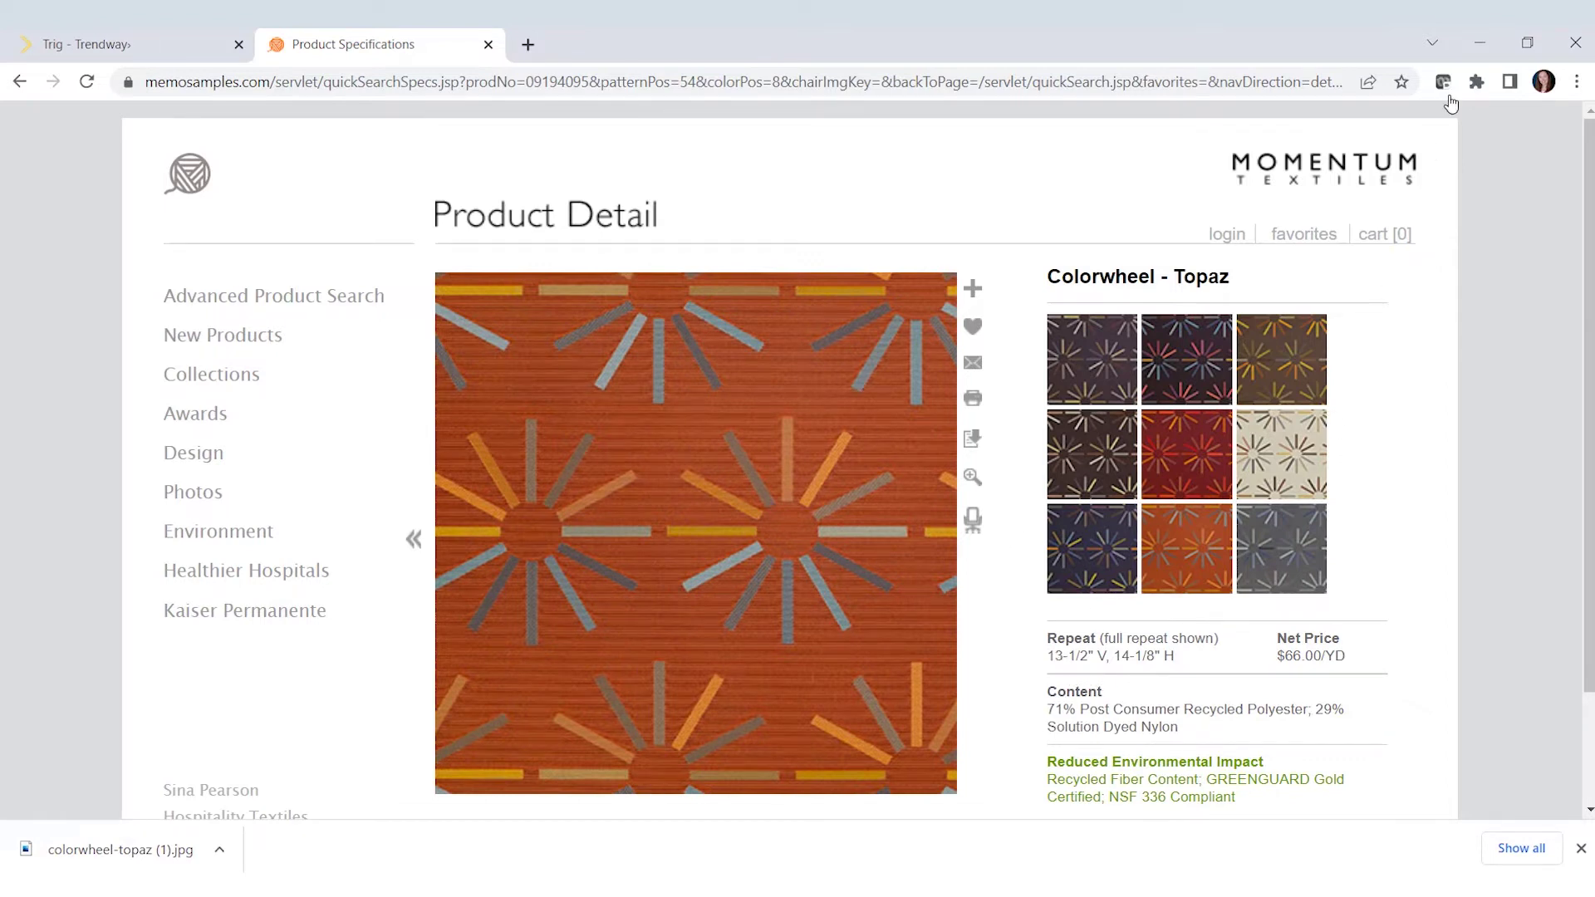
- Set the material's physical width to 14 inches, name it Colorwheel with description Topaz, and save it
click(1481, 47)
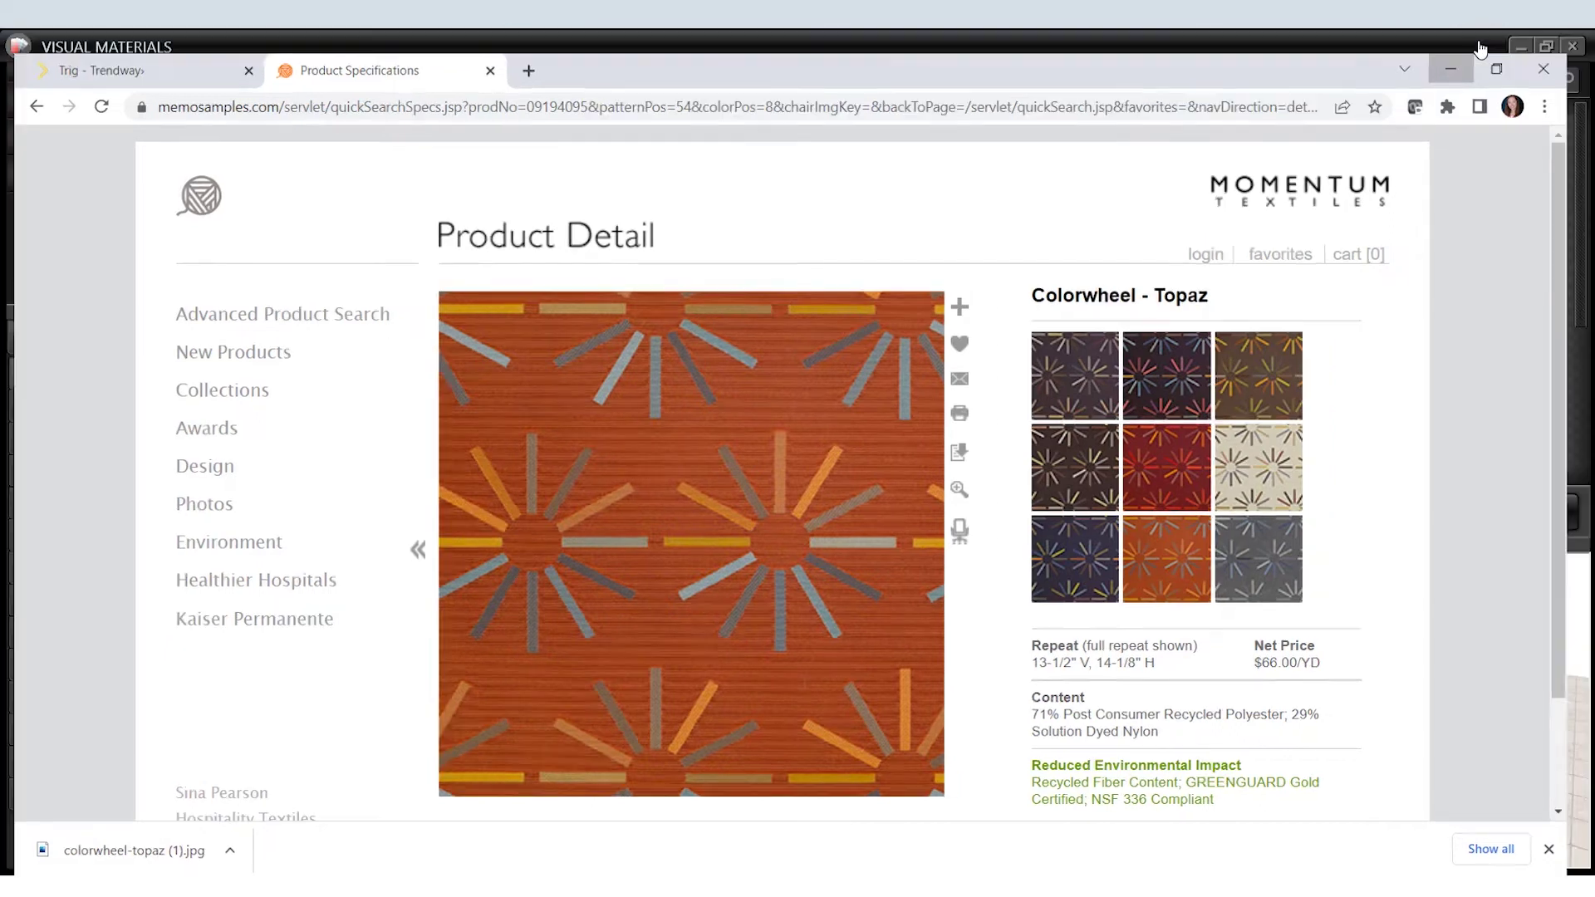
double_click(692, 598)
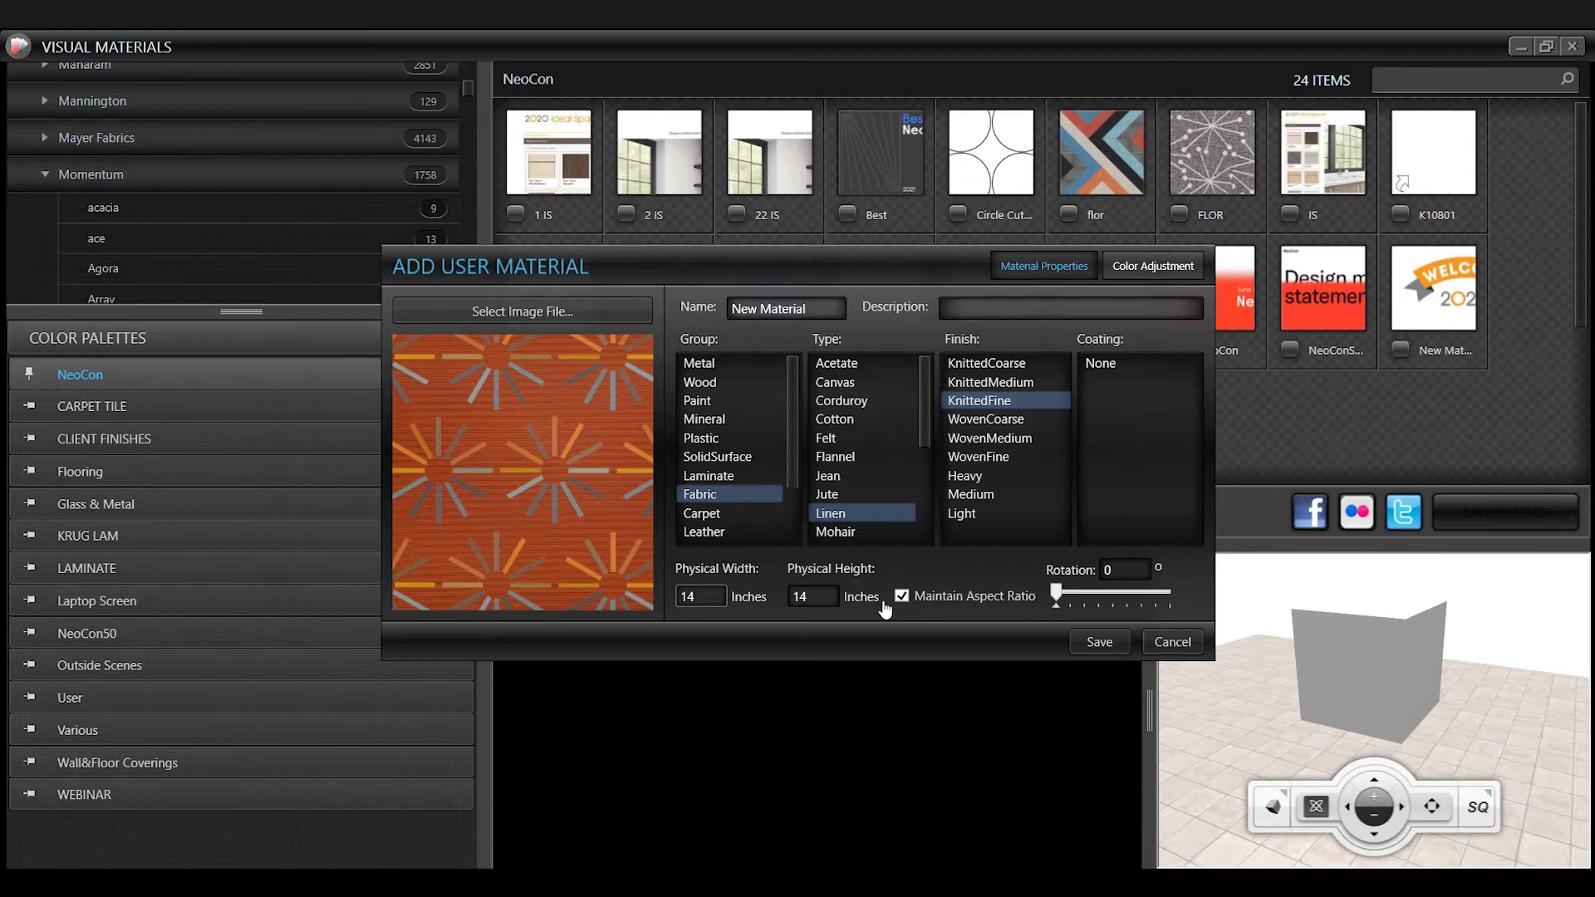
drag(823, 312, 700, 311)
text(Colorwheel)
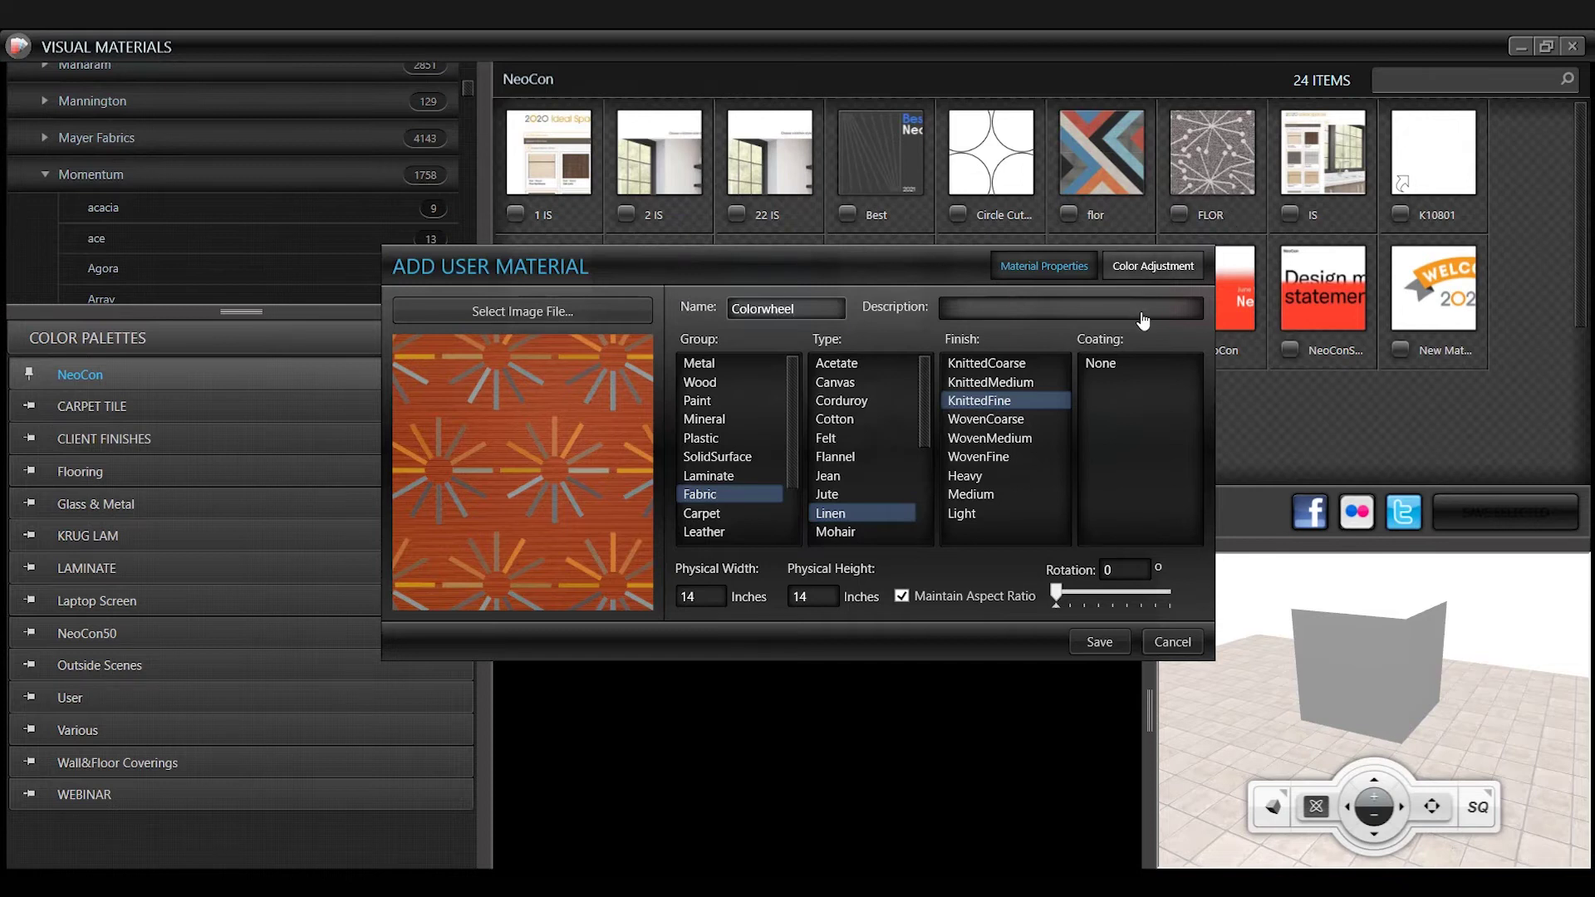
click(1142, 314)
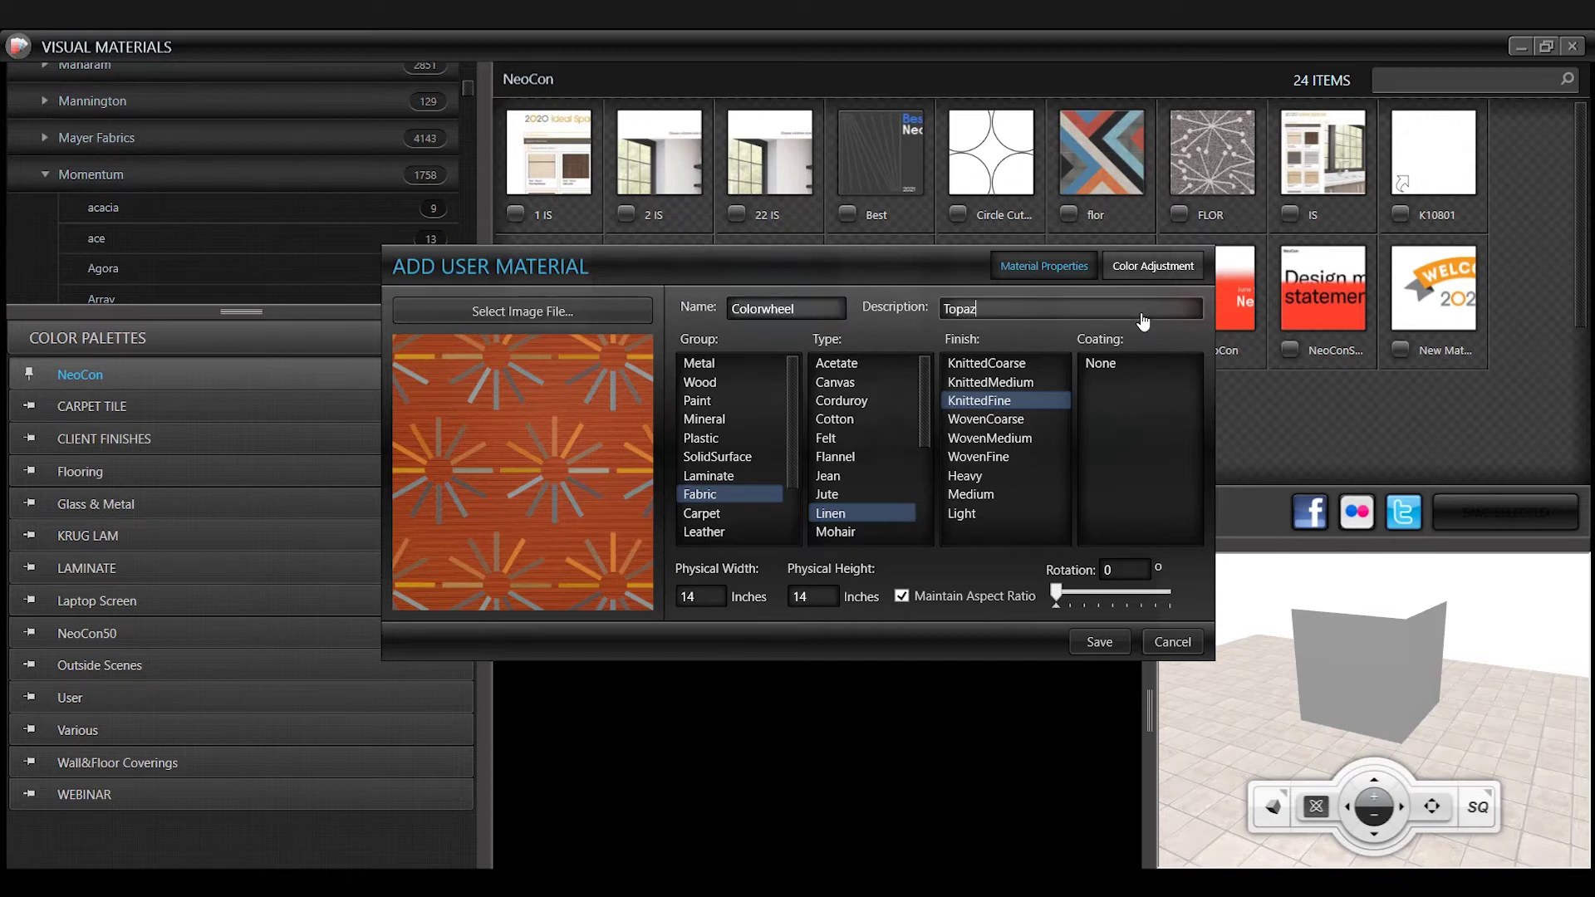
click(1099, 641)
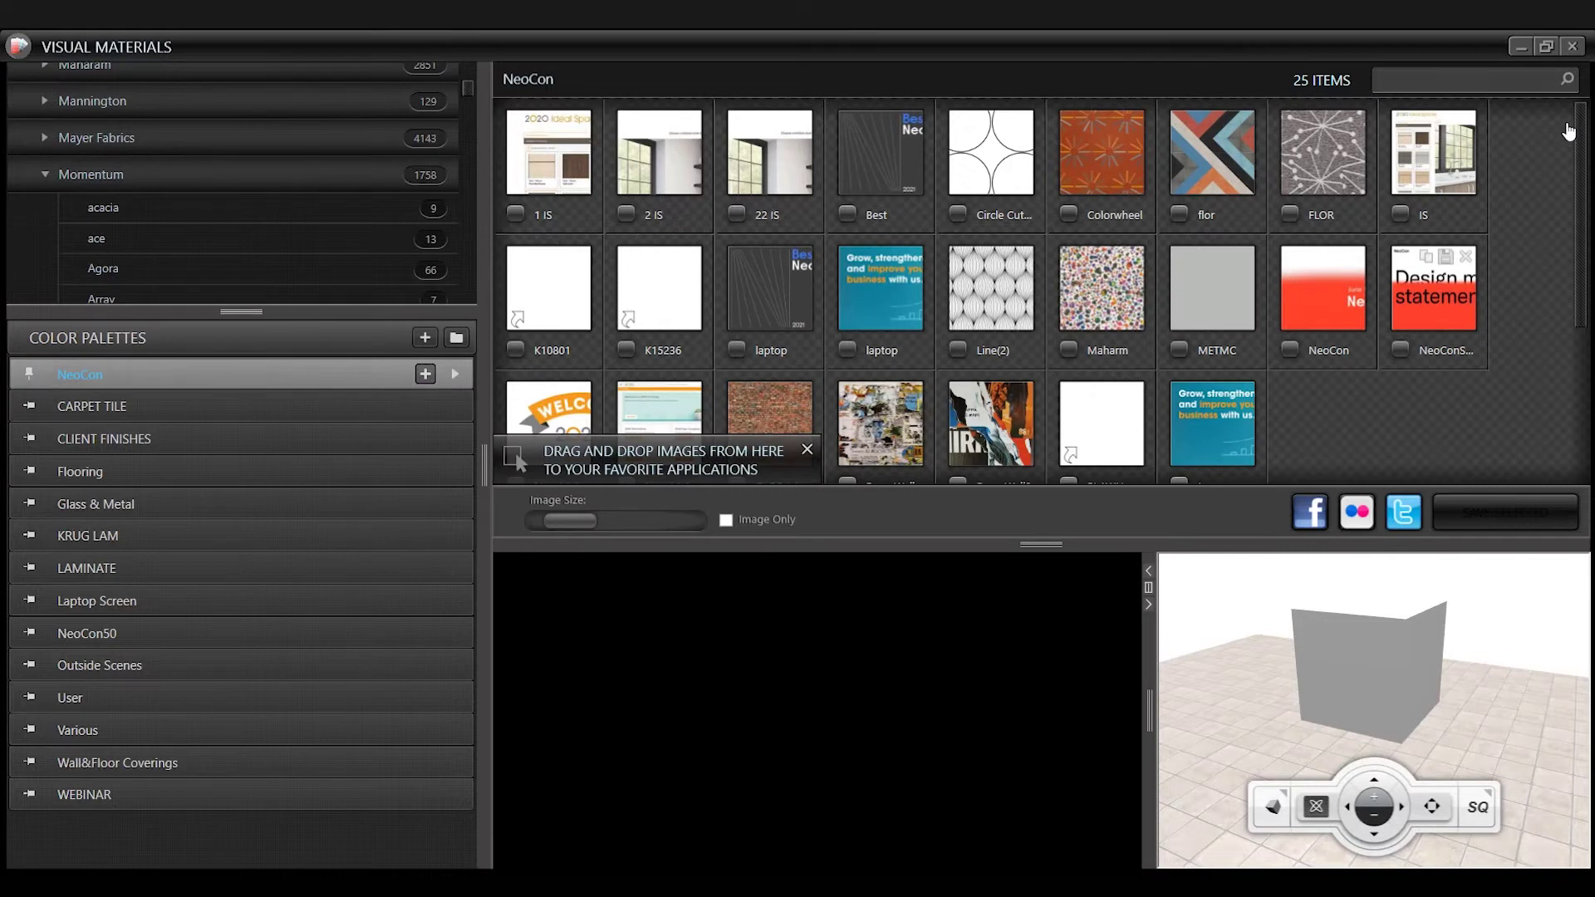
- Return to the 3D design and apply the NeoCon palette's Colorwheel material to the stool's AFUCH-3-STFB seat layer
click(1520, 50)
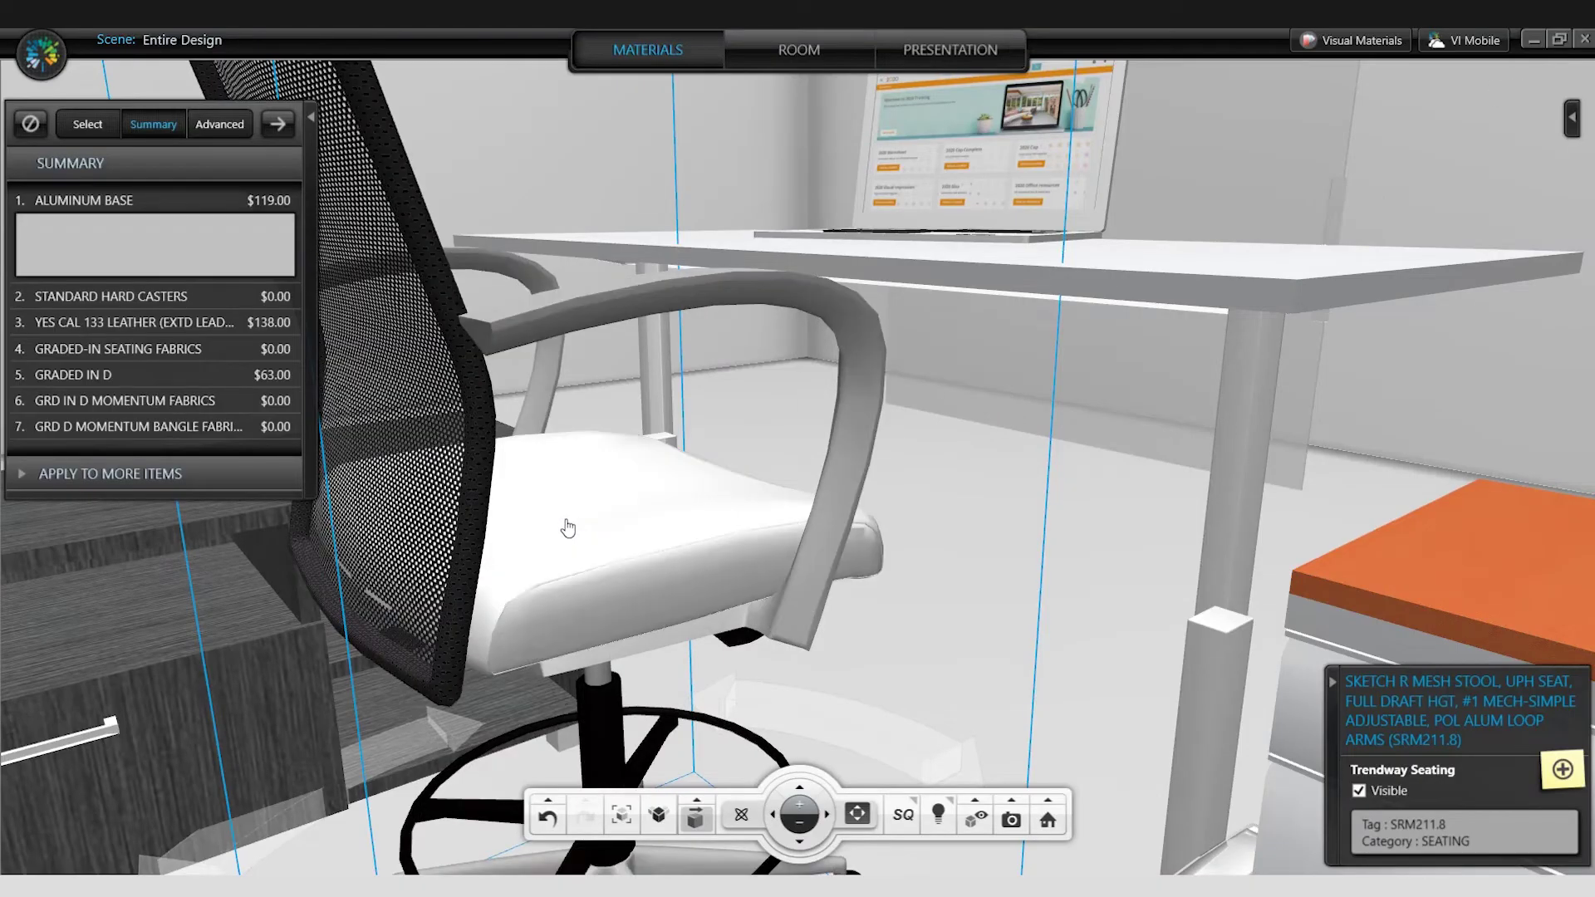
click(208, 126)
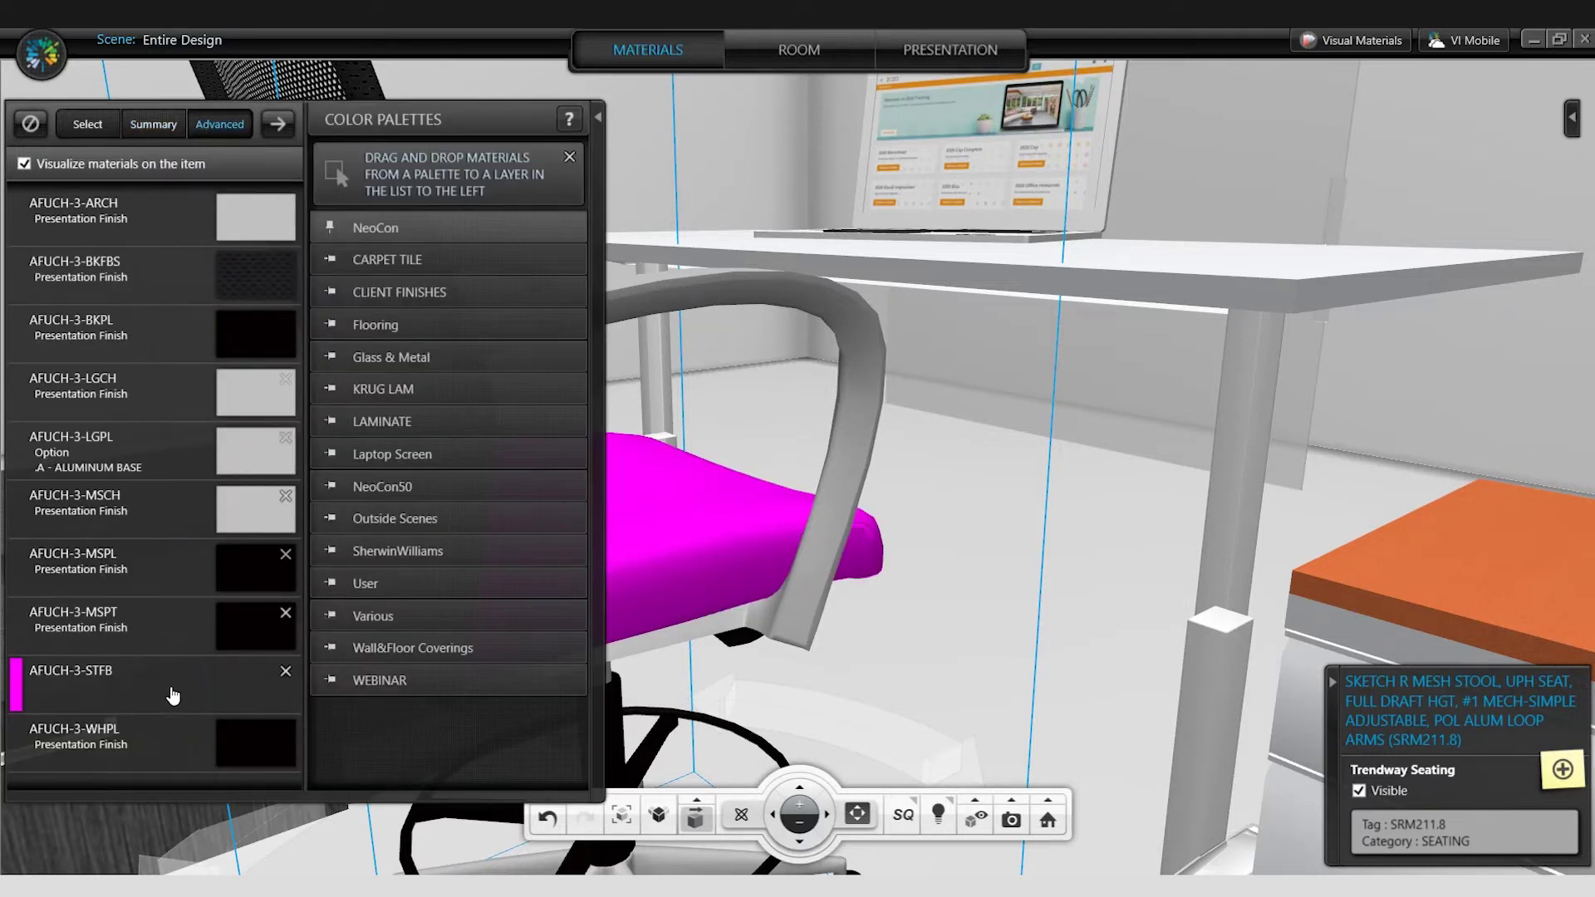
double_click(804, 570)
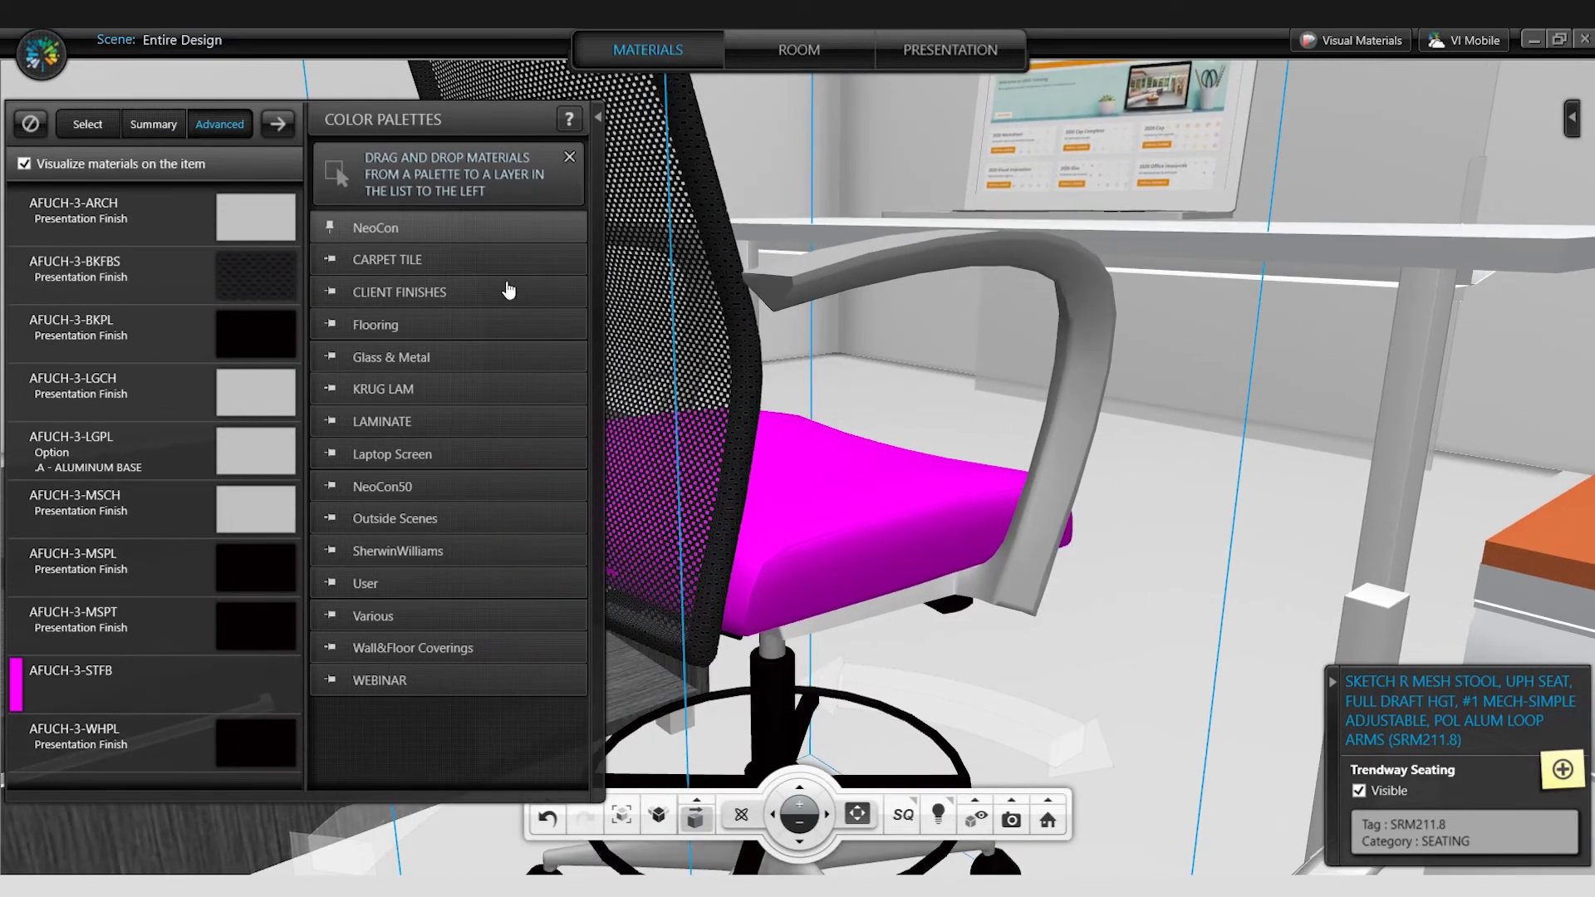
click(378, 229)
scroll(393, 677, down, 2)
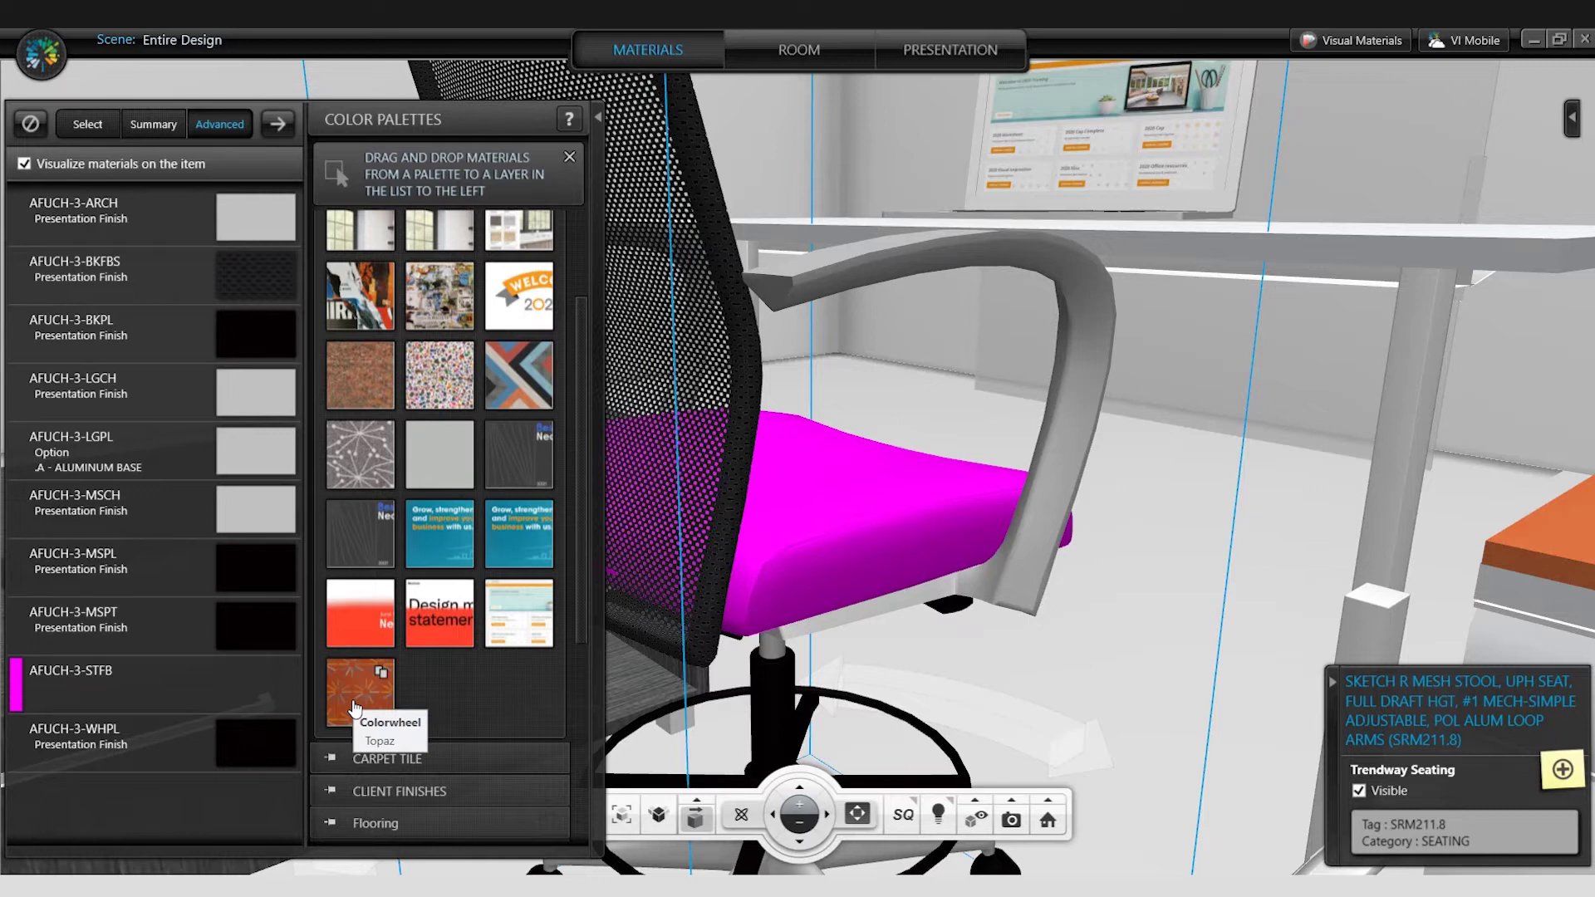
scroll(356, 708, up, 1)
drag(91, 729, 63, 690)
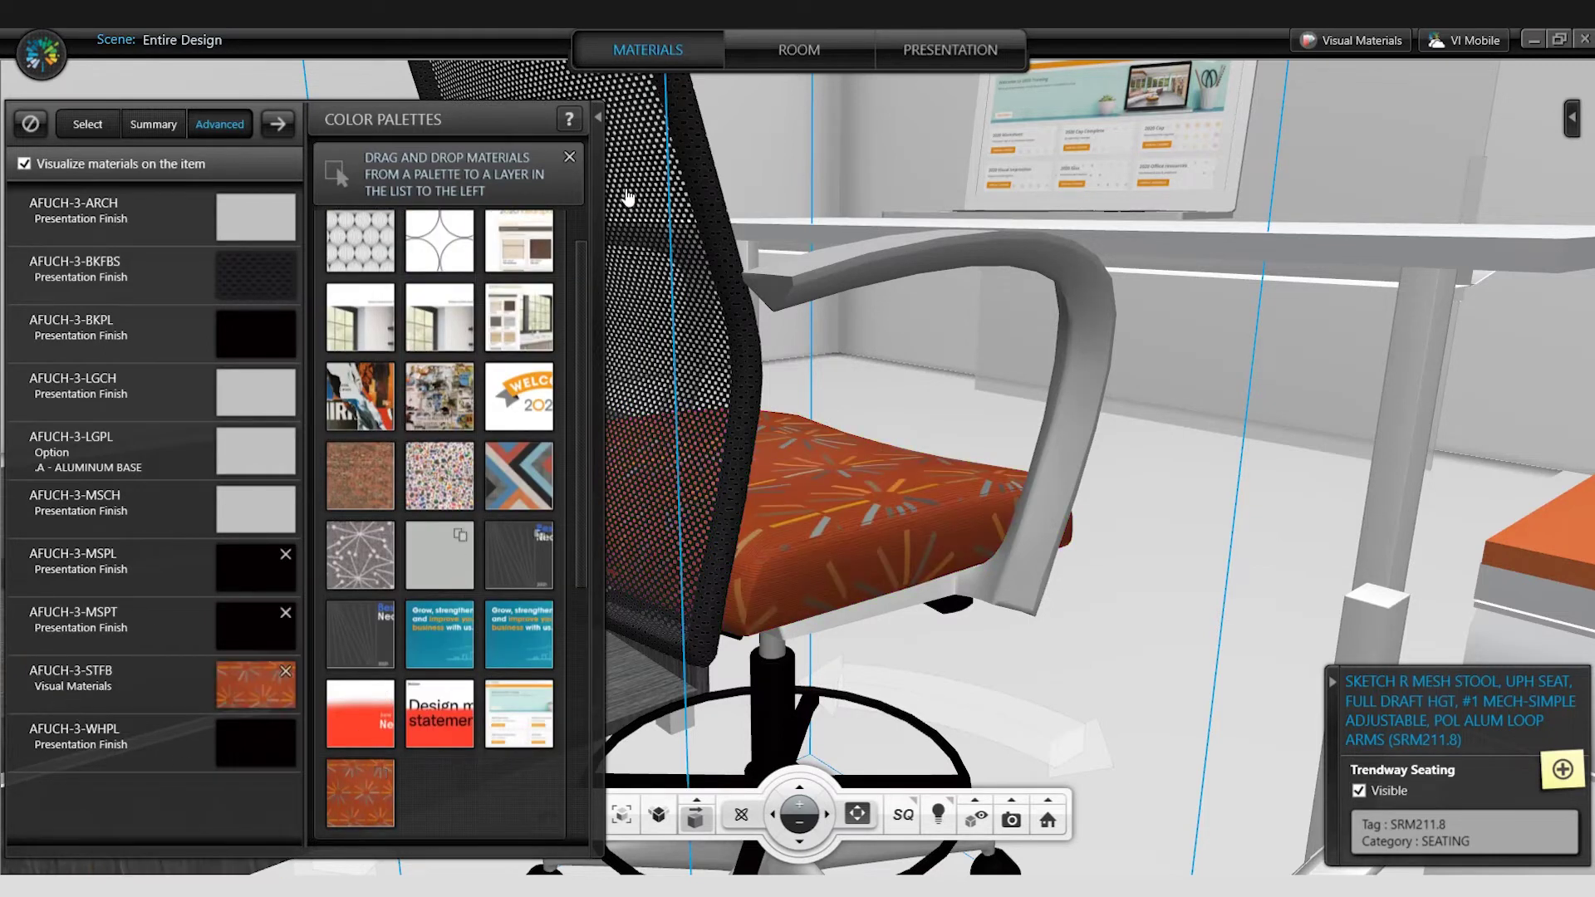
click(598, 117)
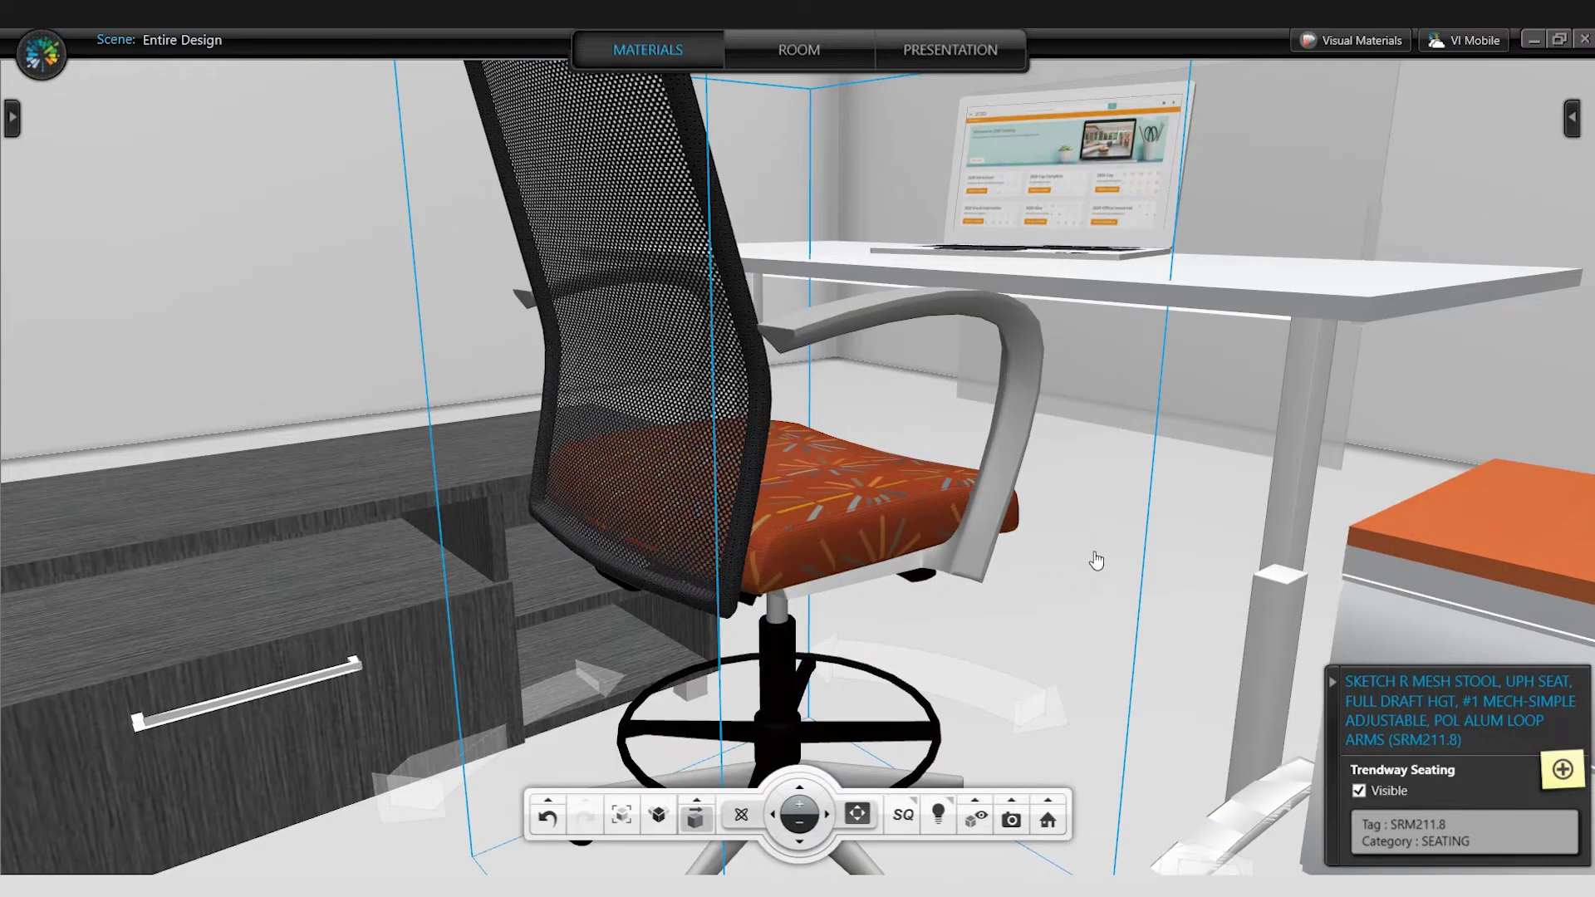
- Examine the Colorwheel fabric on the stool's seat from several angles, both close up and within the whole workstation
drag(1095, 562, 1180, 535)
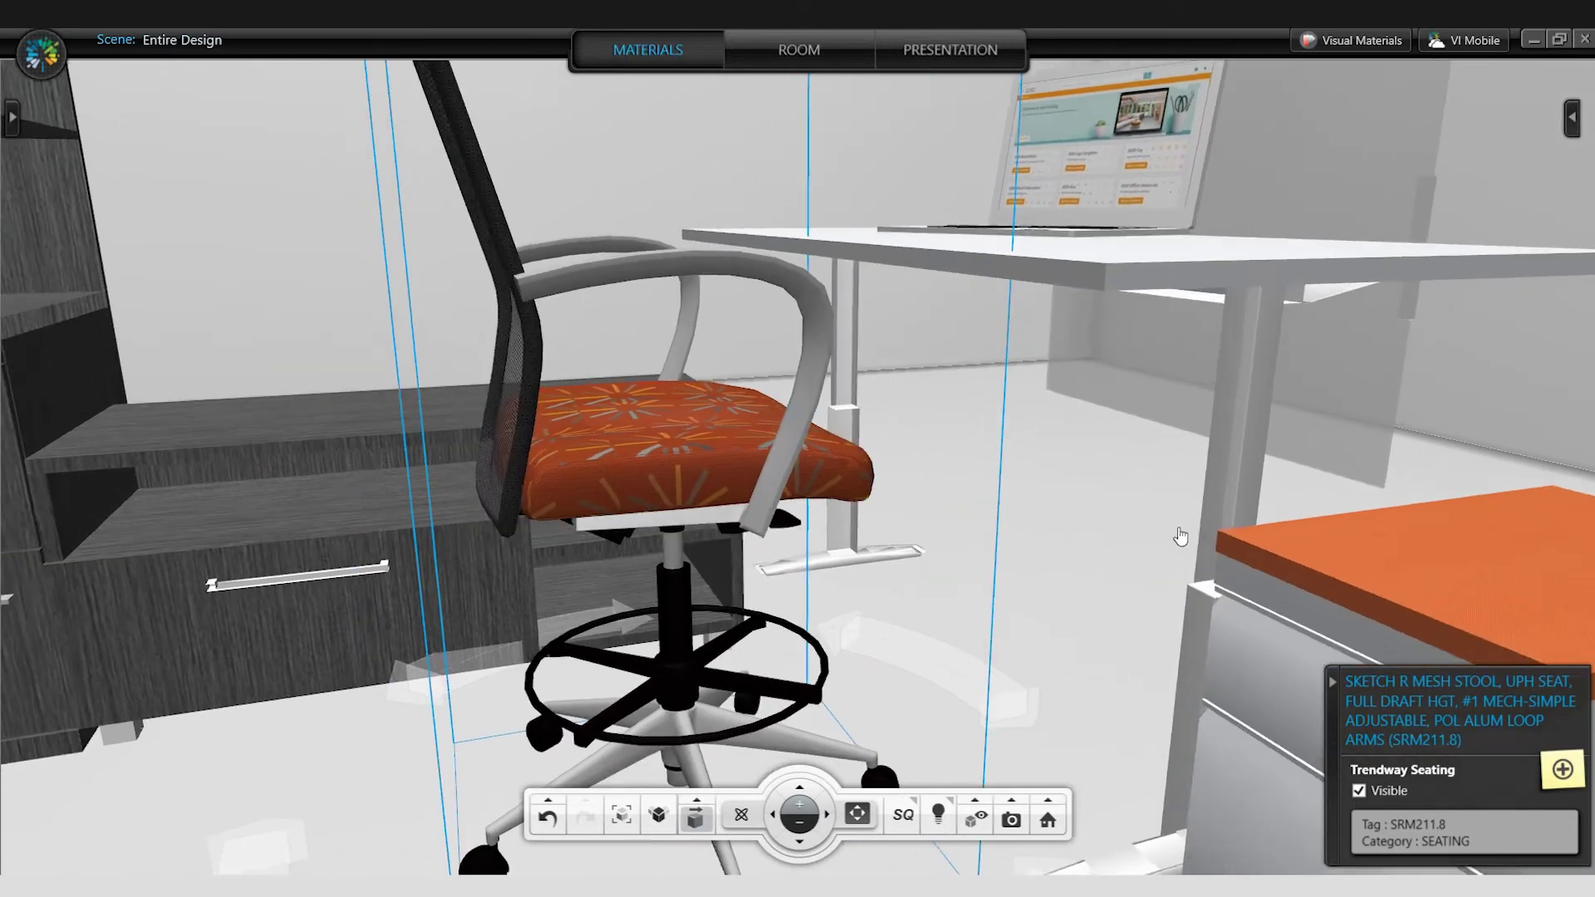
mouse_move(831, 436)
mouse_down()
mouse_move(833, 544)
mouse_move(828, 462)
mouse_up()
drag(739, 484, 749, 533)
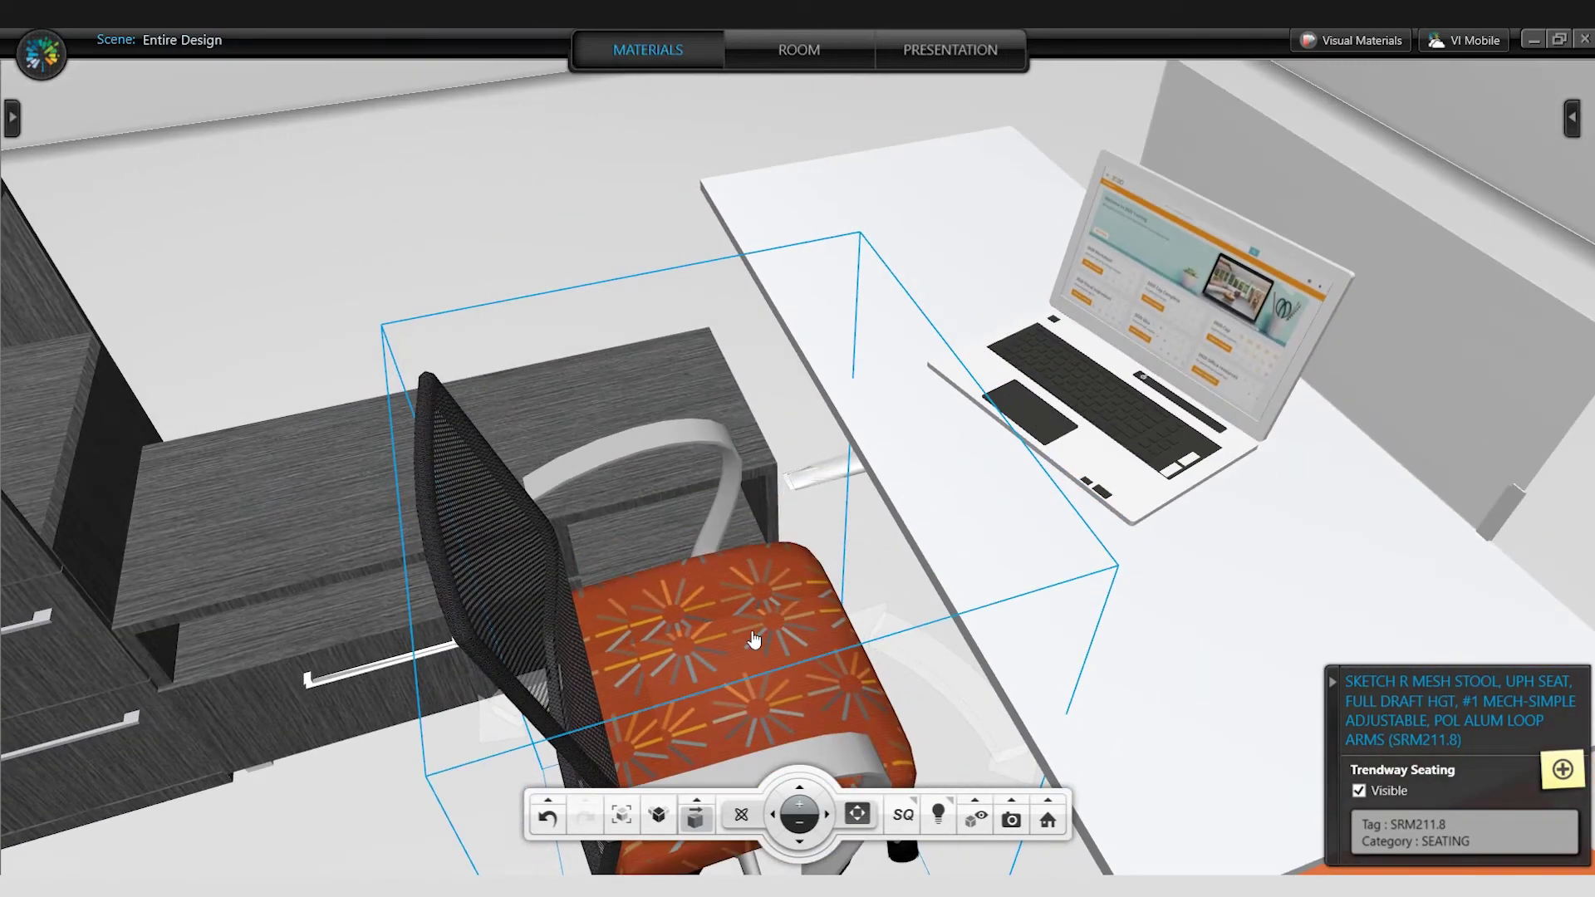
scroll(753, 639, up, 6)
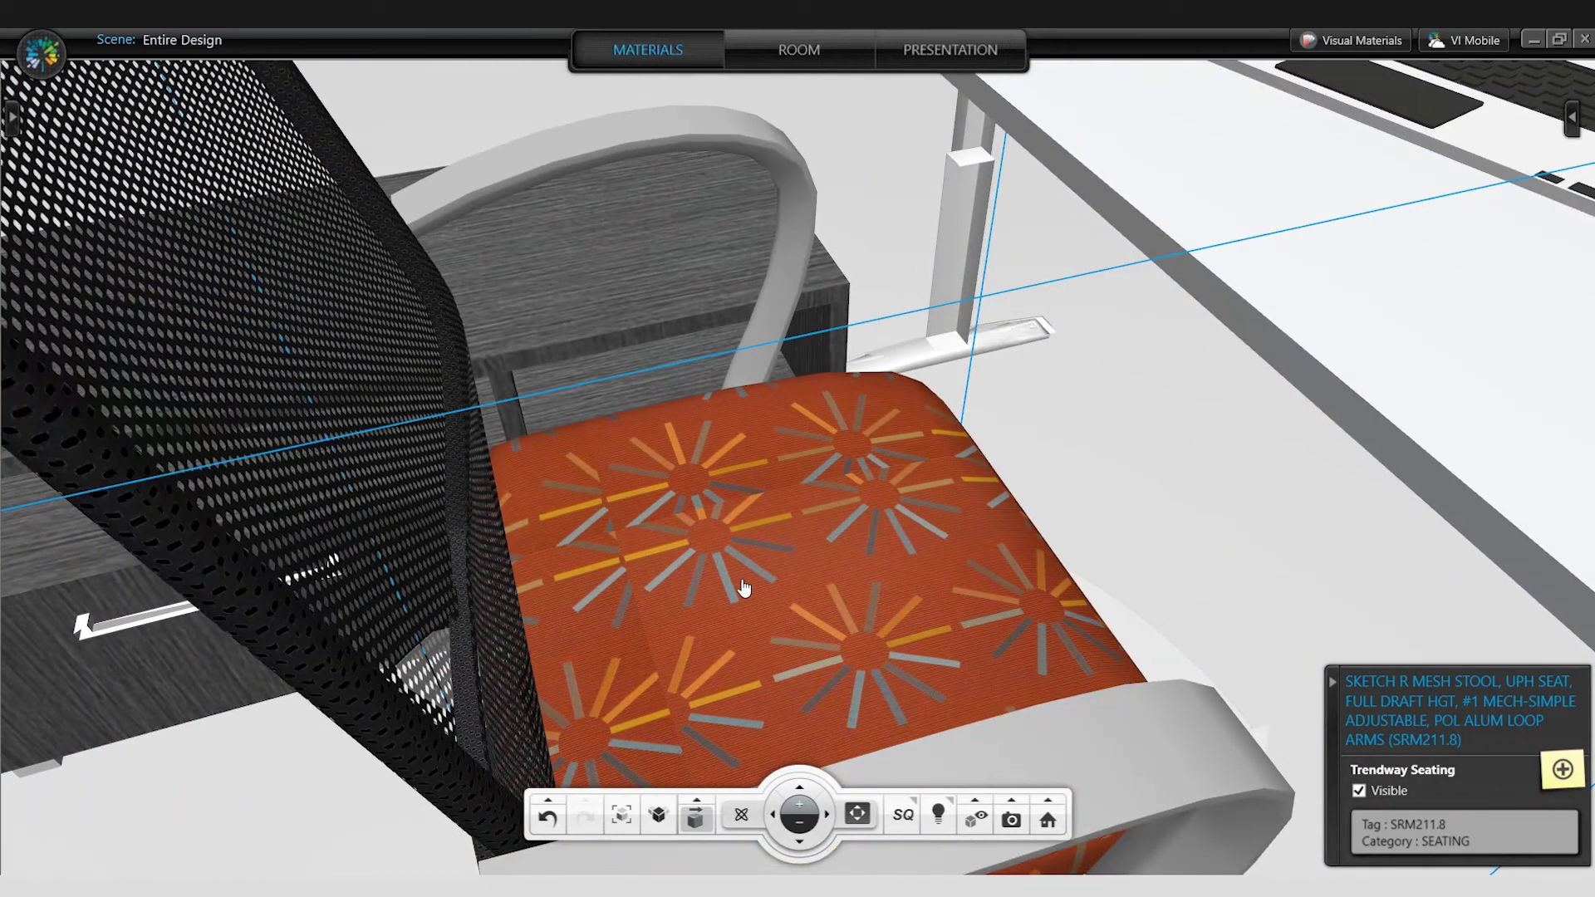
scroll(743, 588, up, 2)
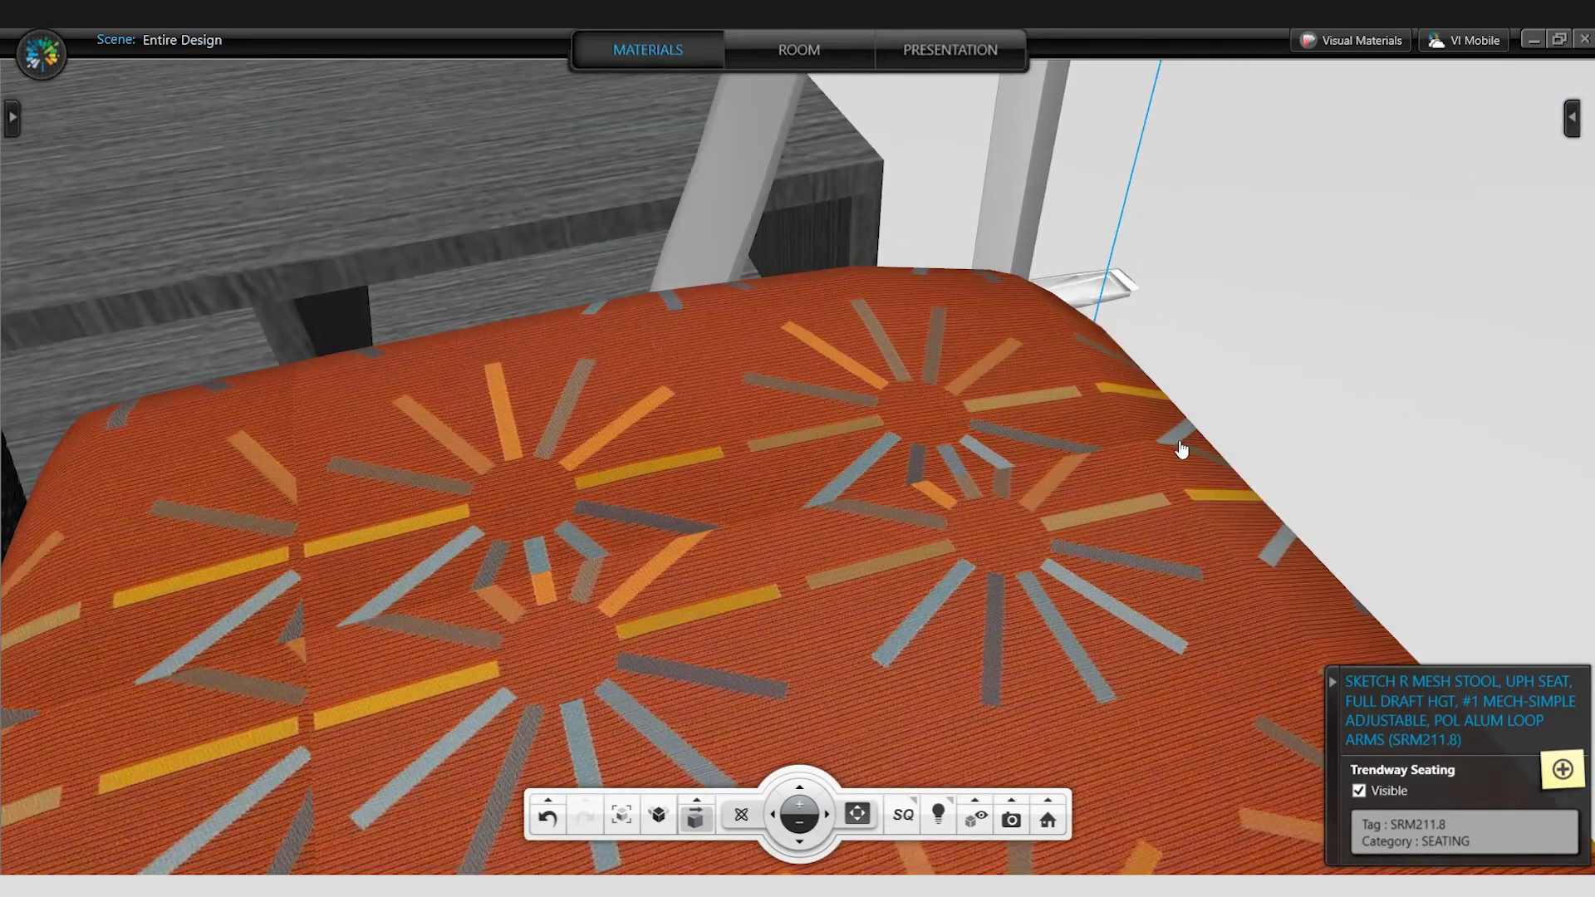
scroll(466, 626, down, 8)
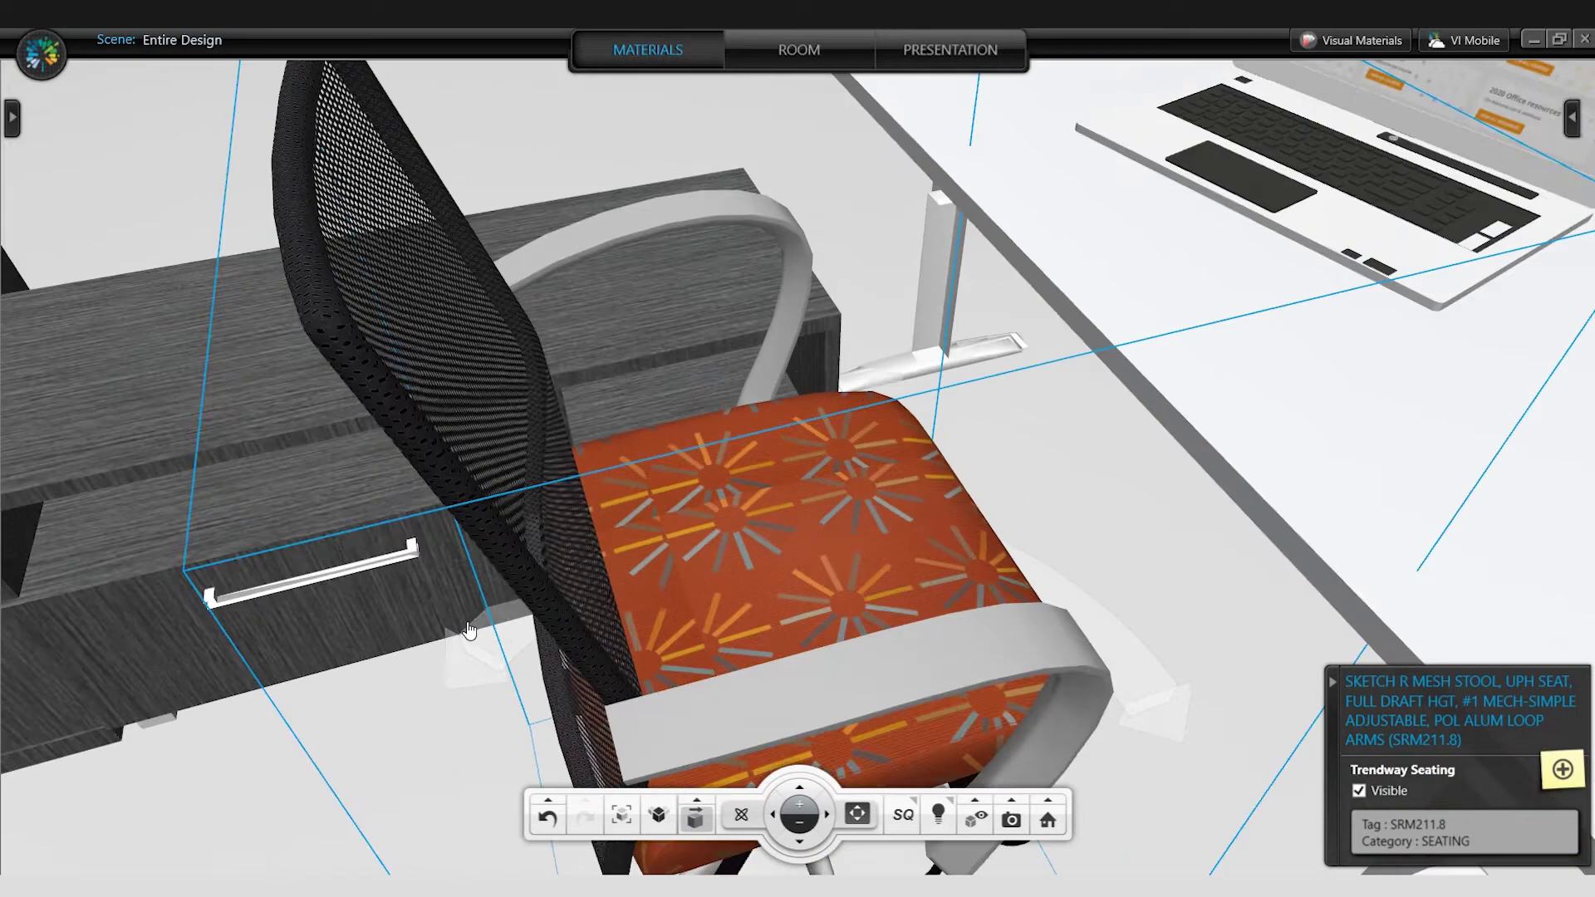
scroll(922, 403, down, 3)
scroll(905, 328, up, 2)
scroll(909, 357, down, 4)
scroll(924, 426, down, 2)
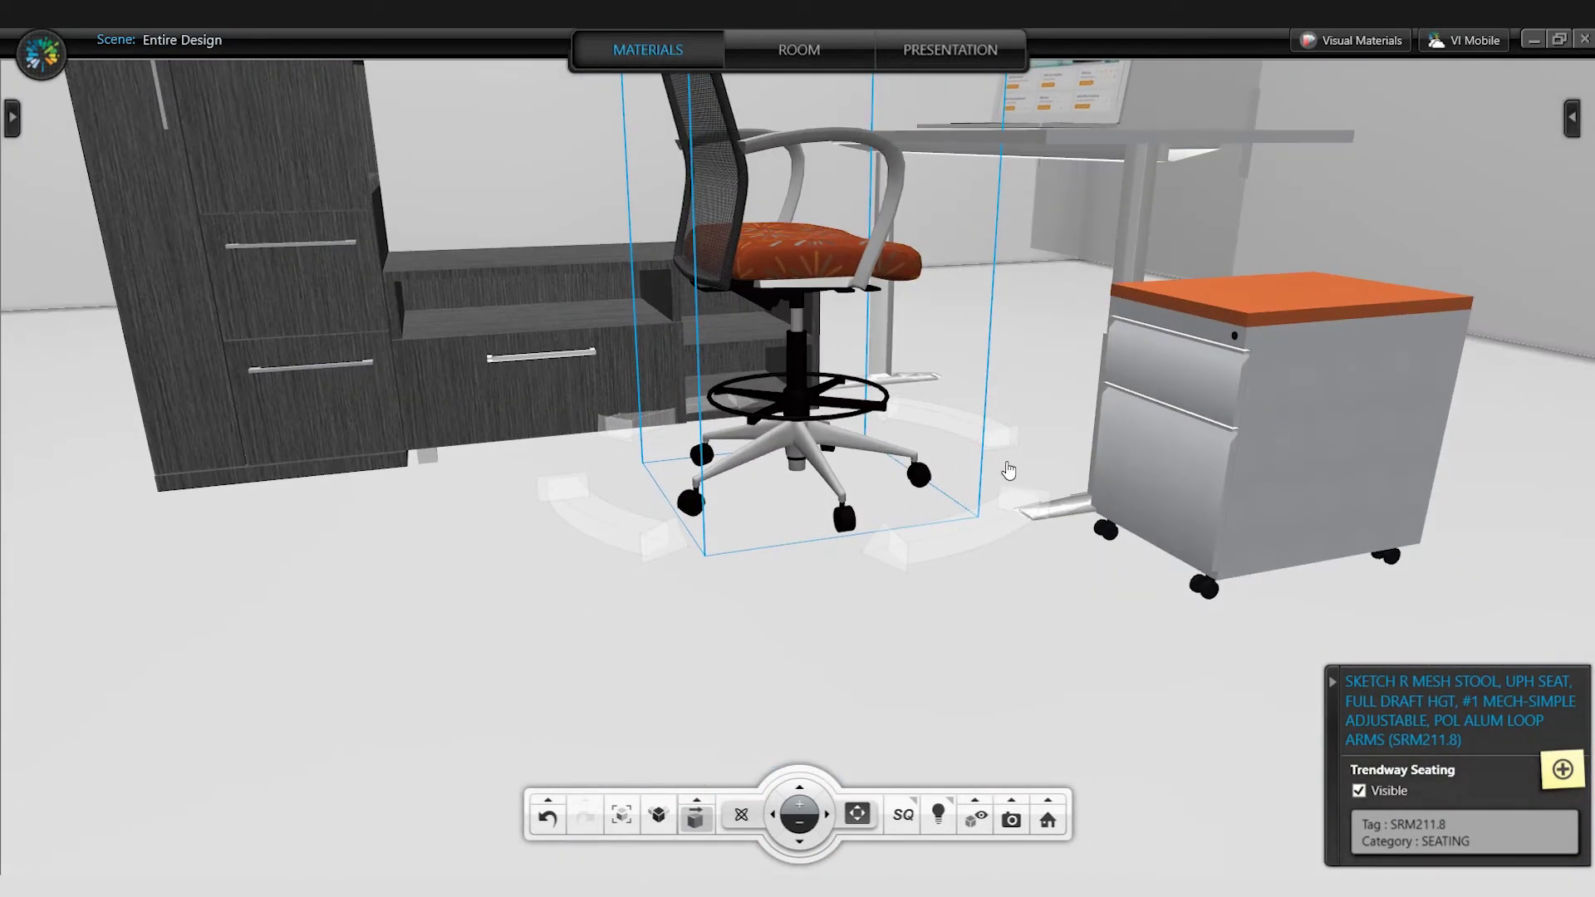
scroll(1007, 466, up, 4)
middle_drag(1058, 662, 893, 652)
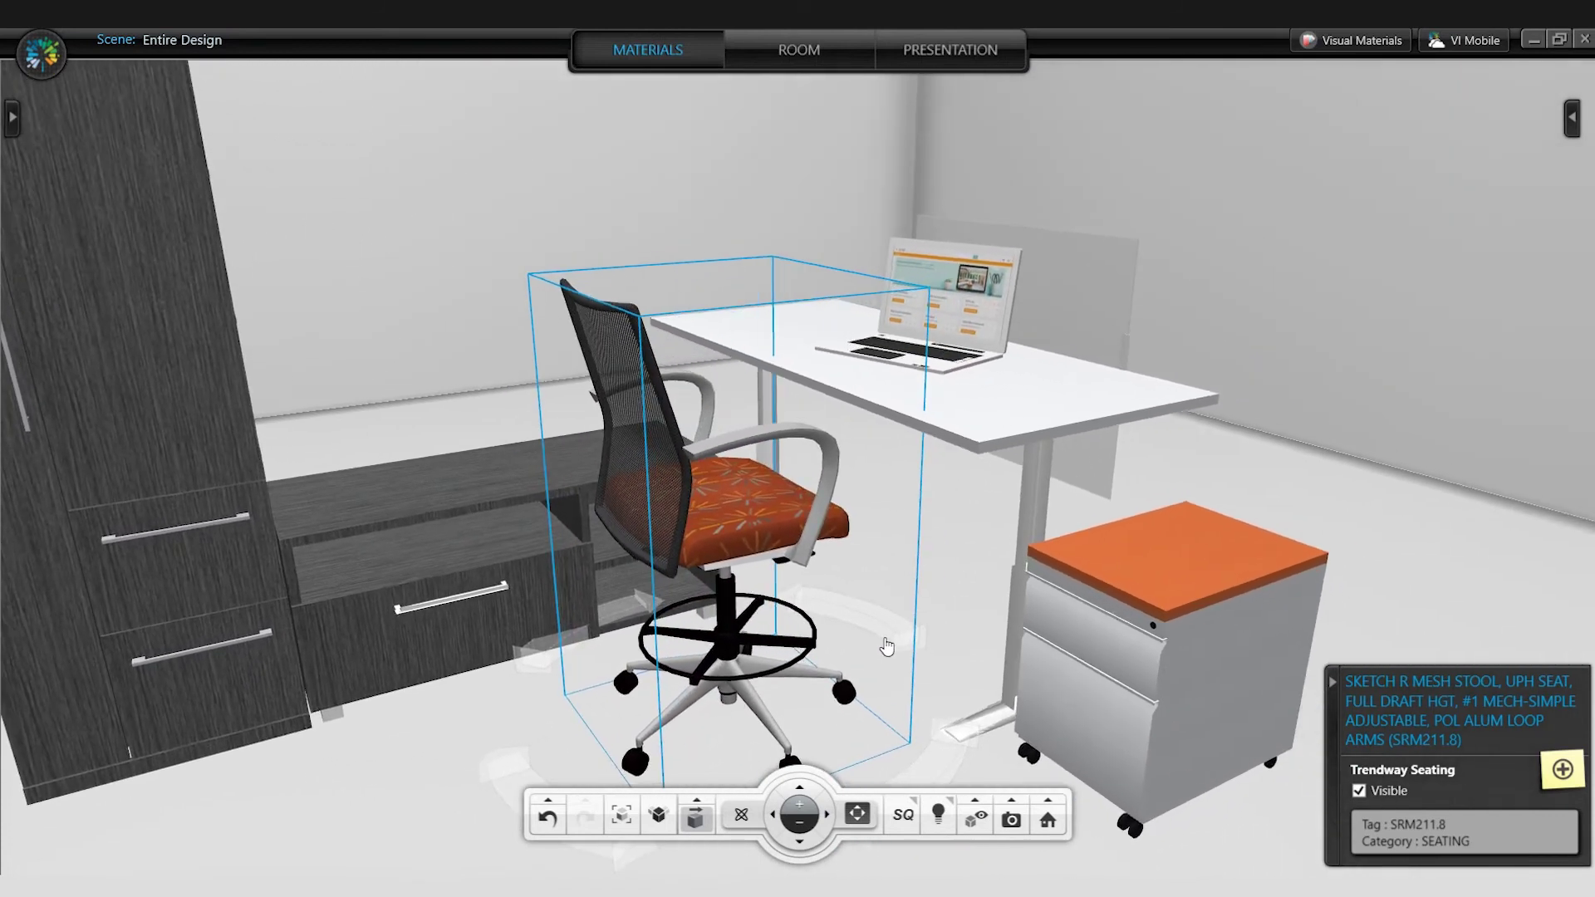
scroll(929, 661, up, 2)
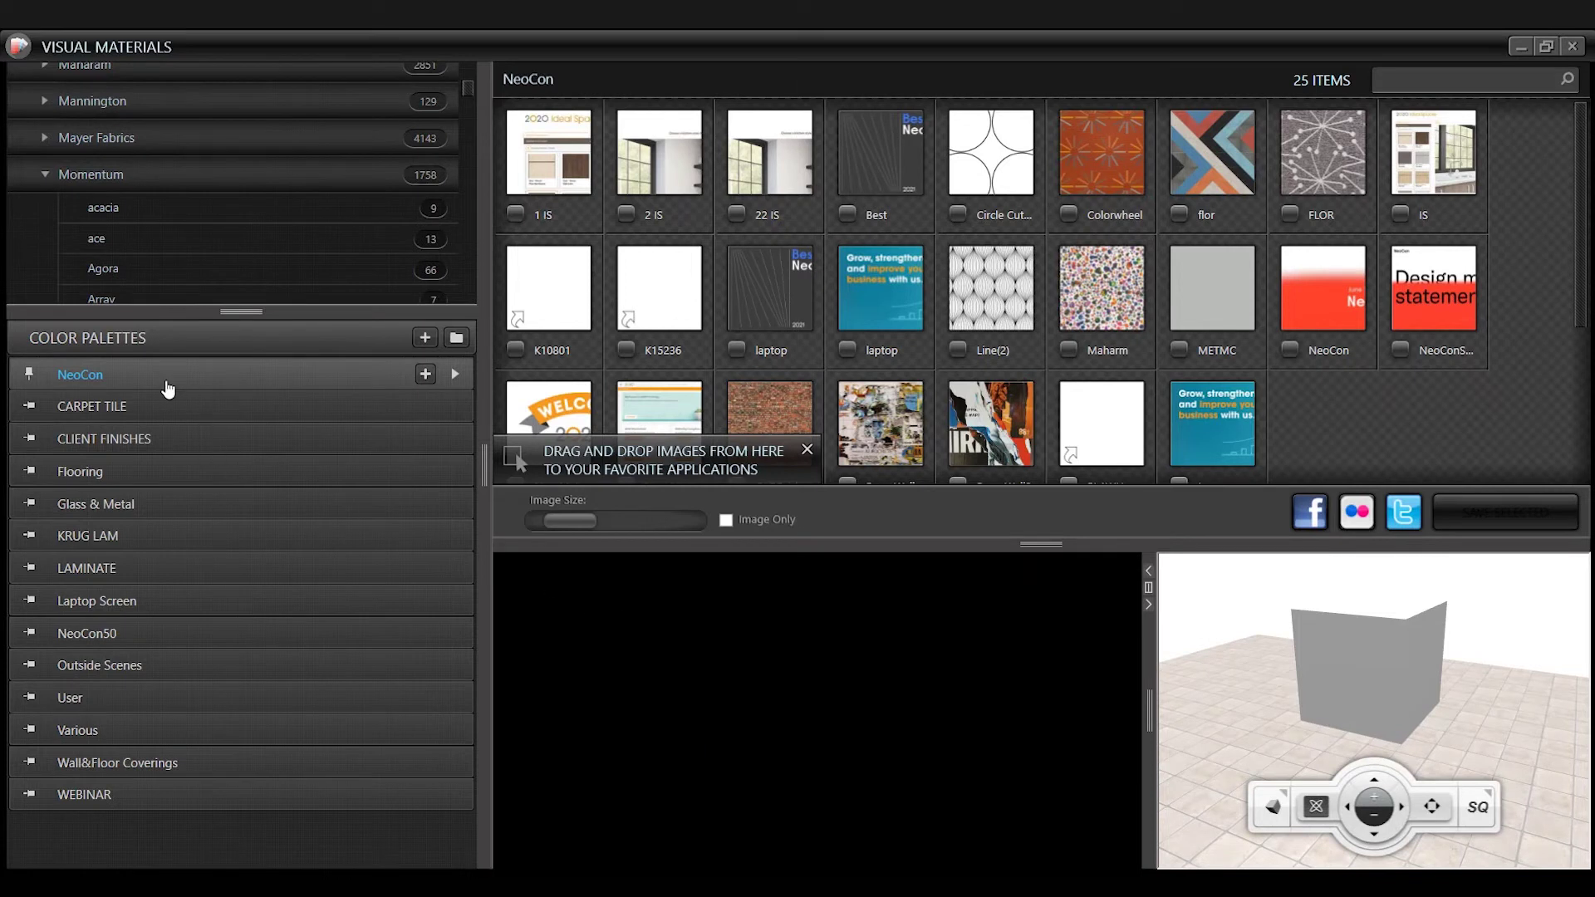
- Review the Colorwheel material's properties in the Visual Materials NeoCon palette and enlarge the supplier list to browse it
scroll(1172, 365, down, 3)
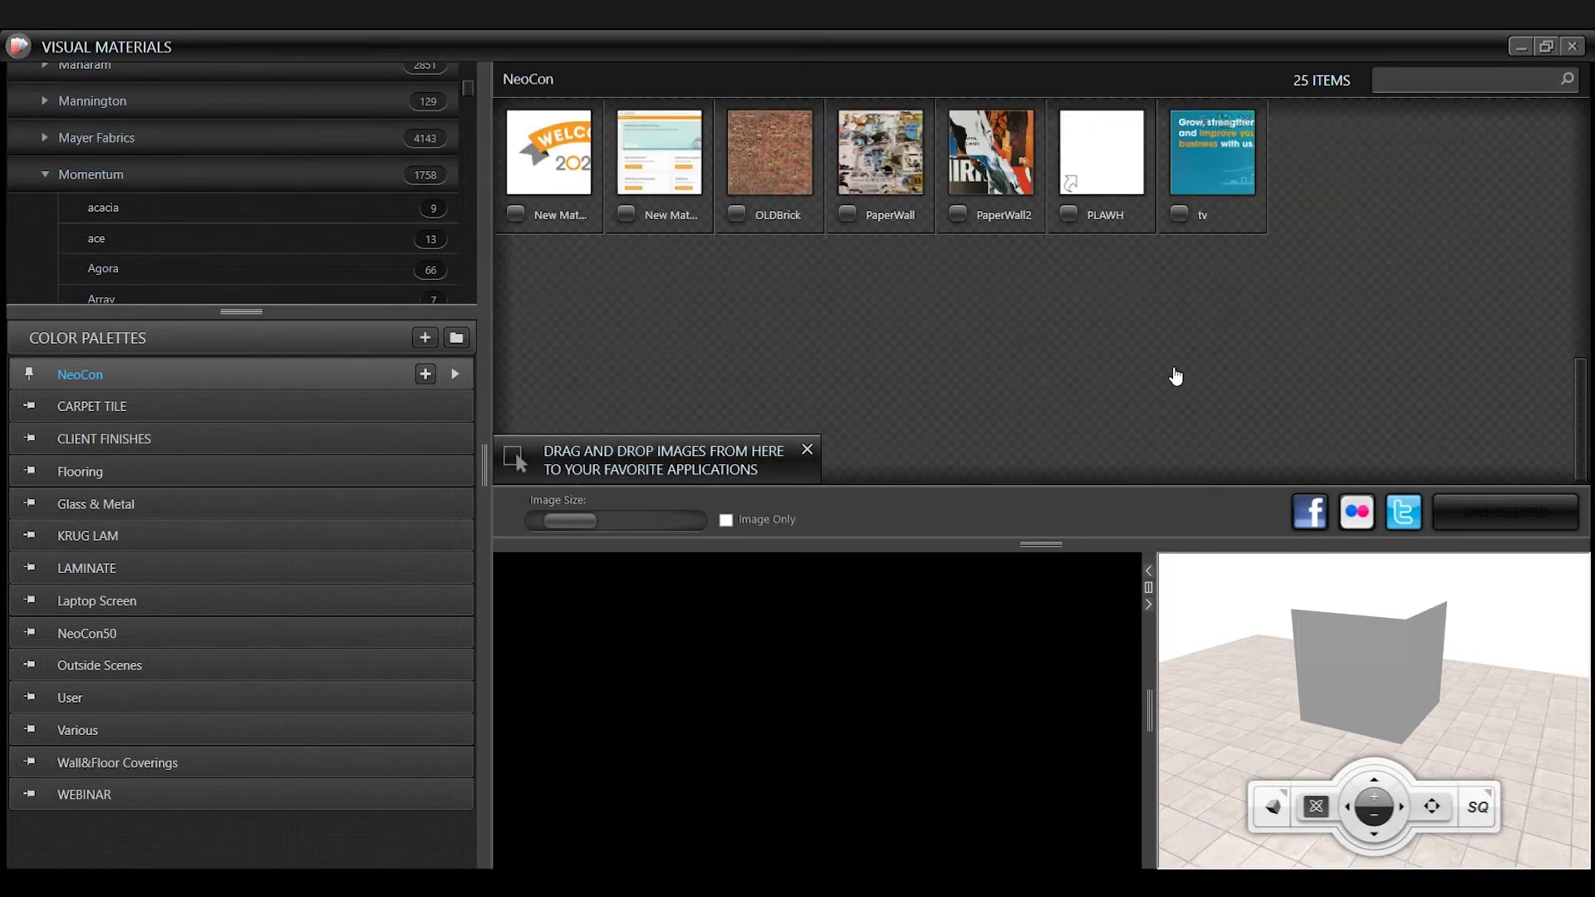
scroll(1175, 374, up, 3)
click(1114, 176)
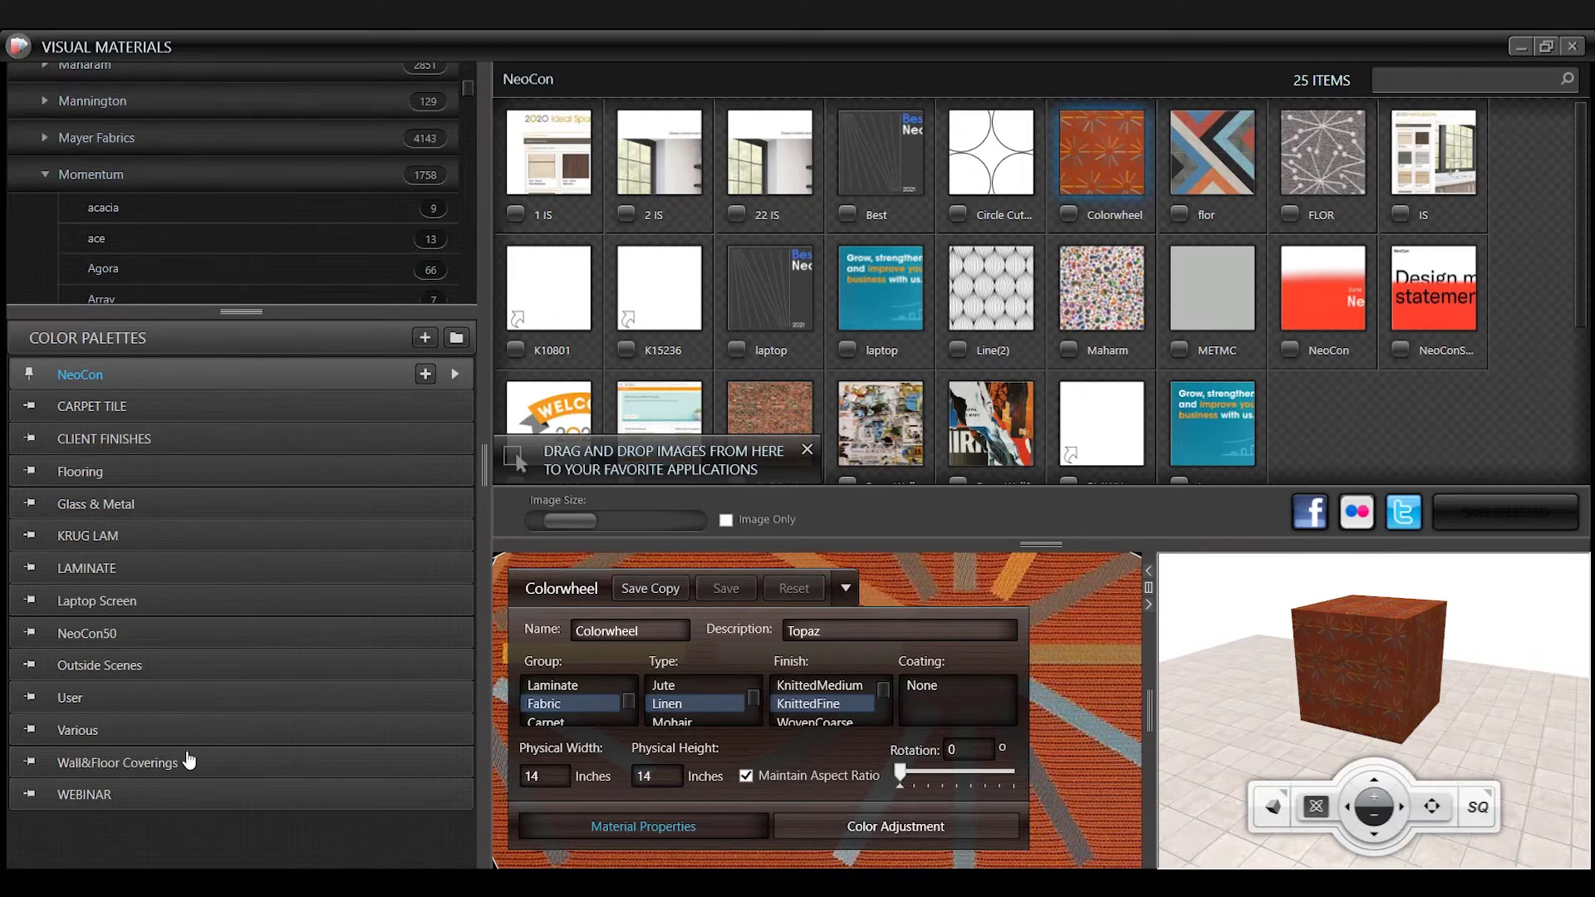
drag(241, 312, 251, 584)
scroll(191, 426, up, 5)
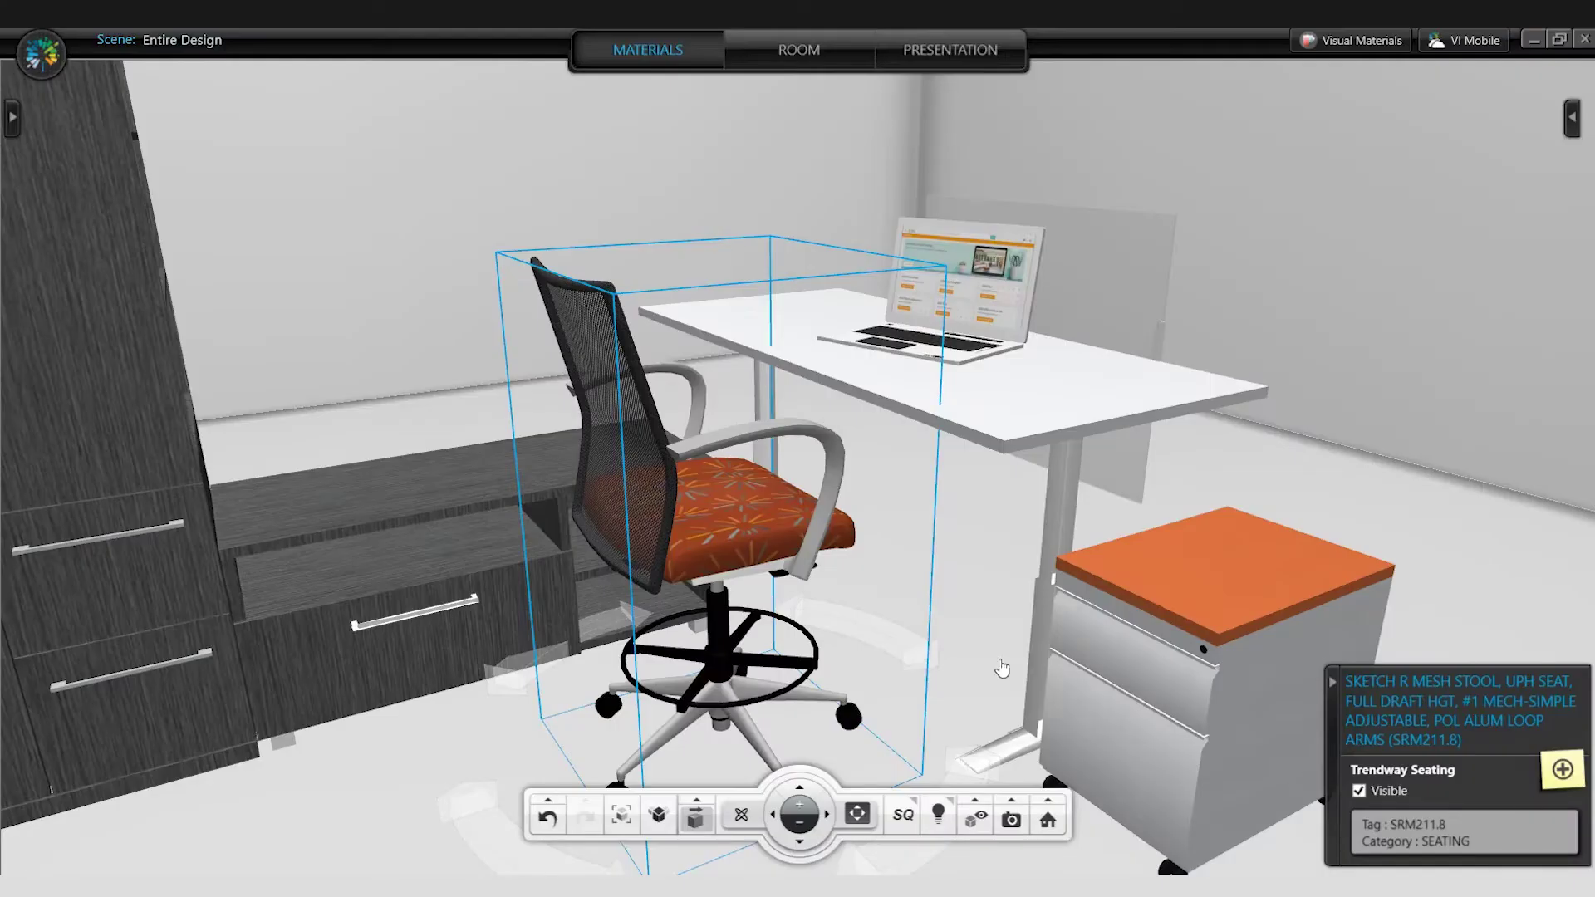
- Deselect the stool, return the camera to the Entire Design 1 snapshot position, and set the perspective to 2PT
scroll(984, 664, down, 5)
click(970, 731)
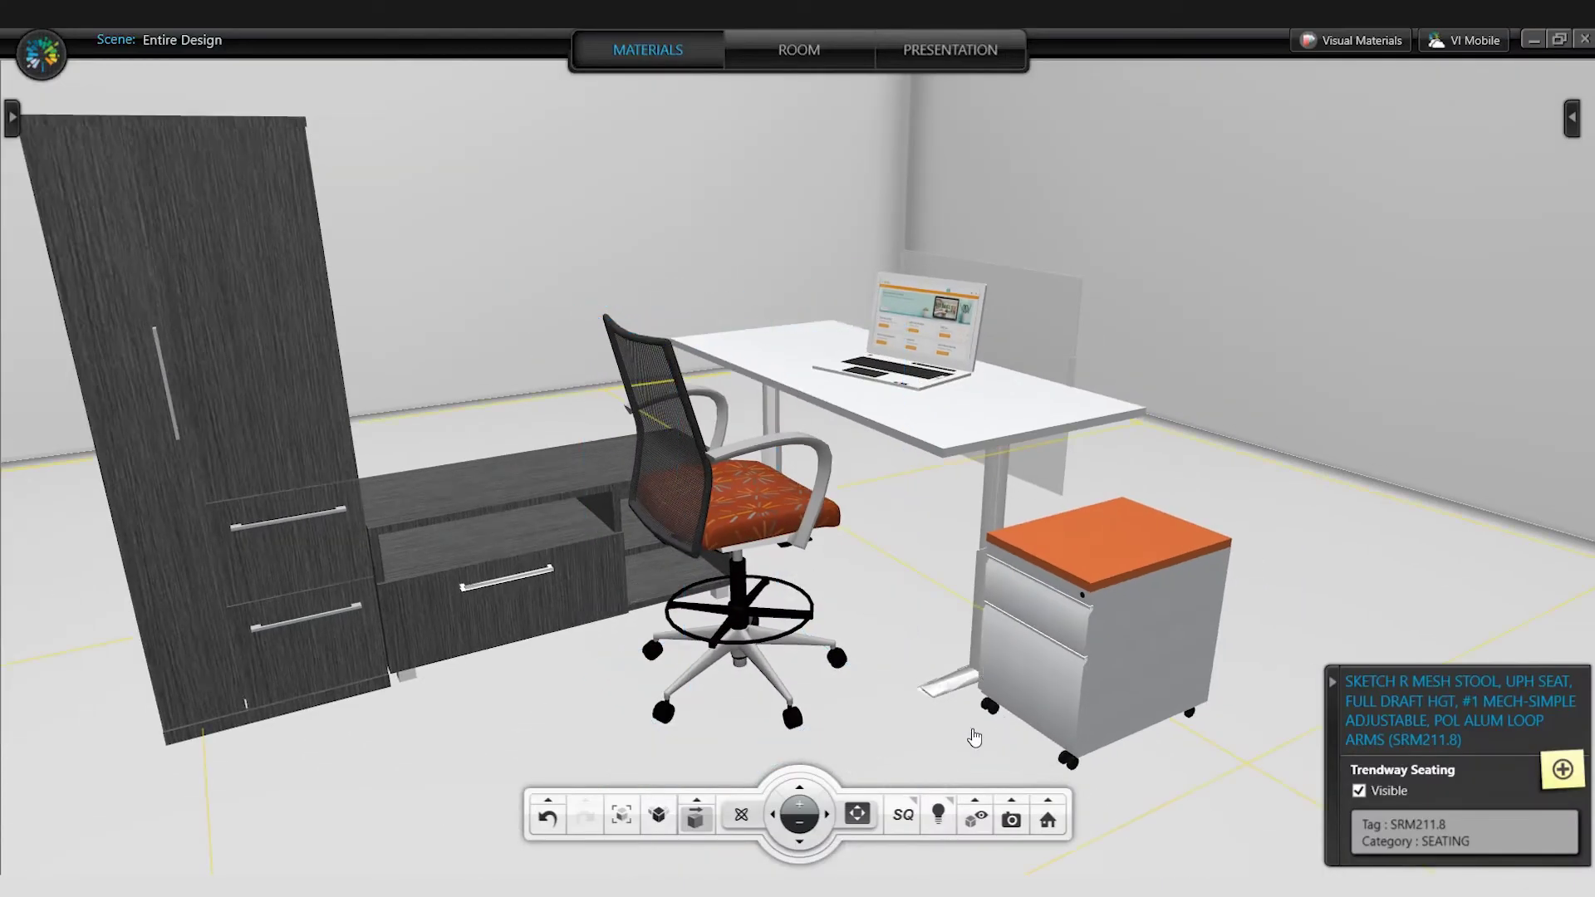
click(1011, 803)
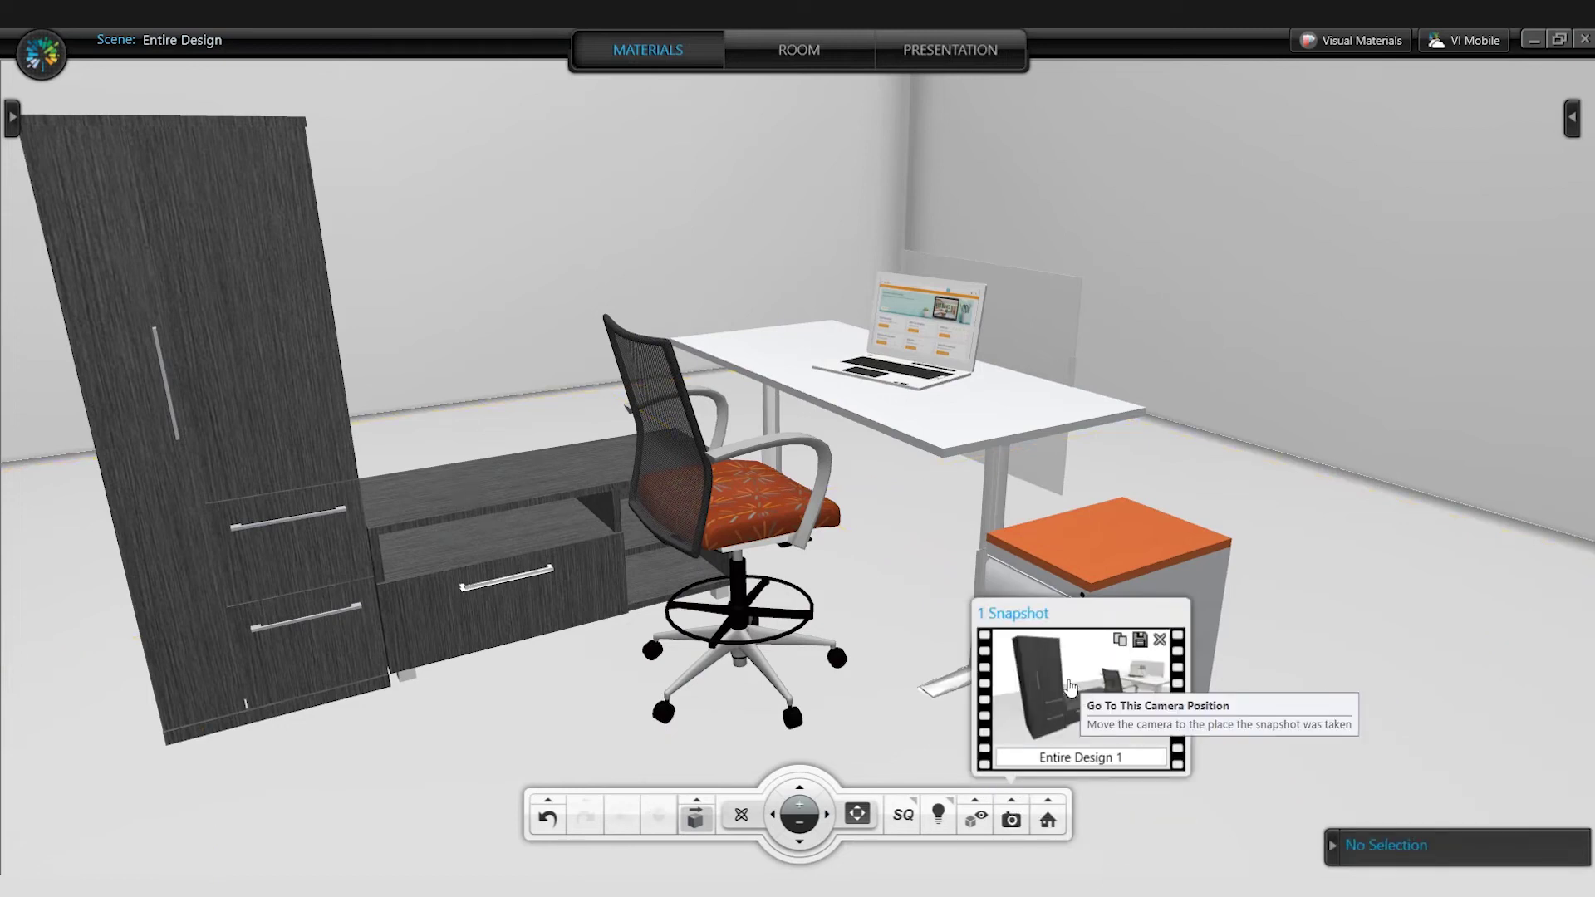
click(1071, 686)
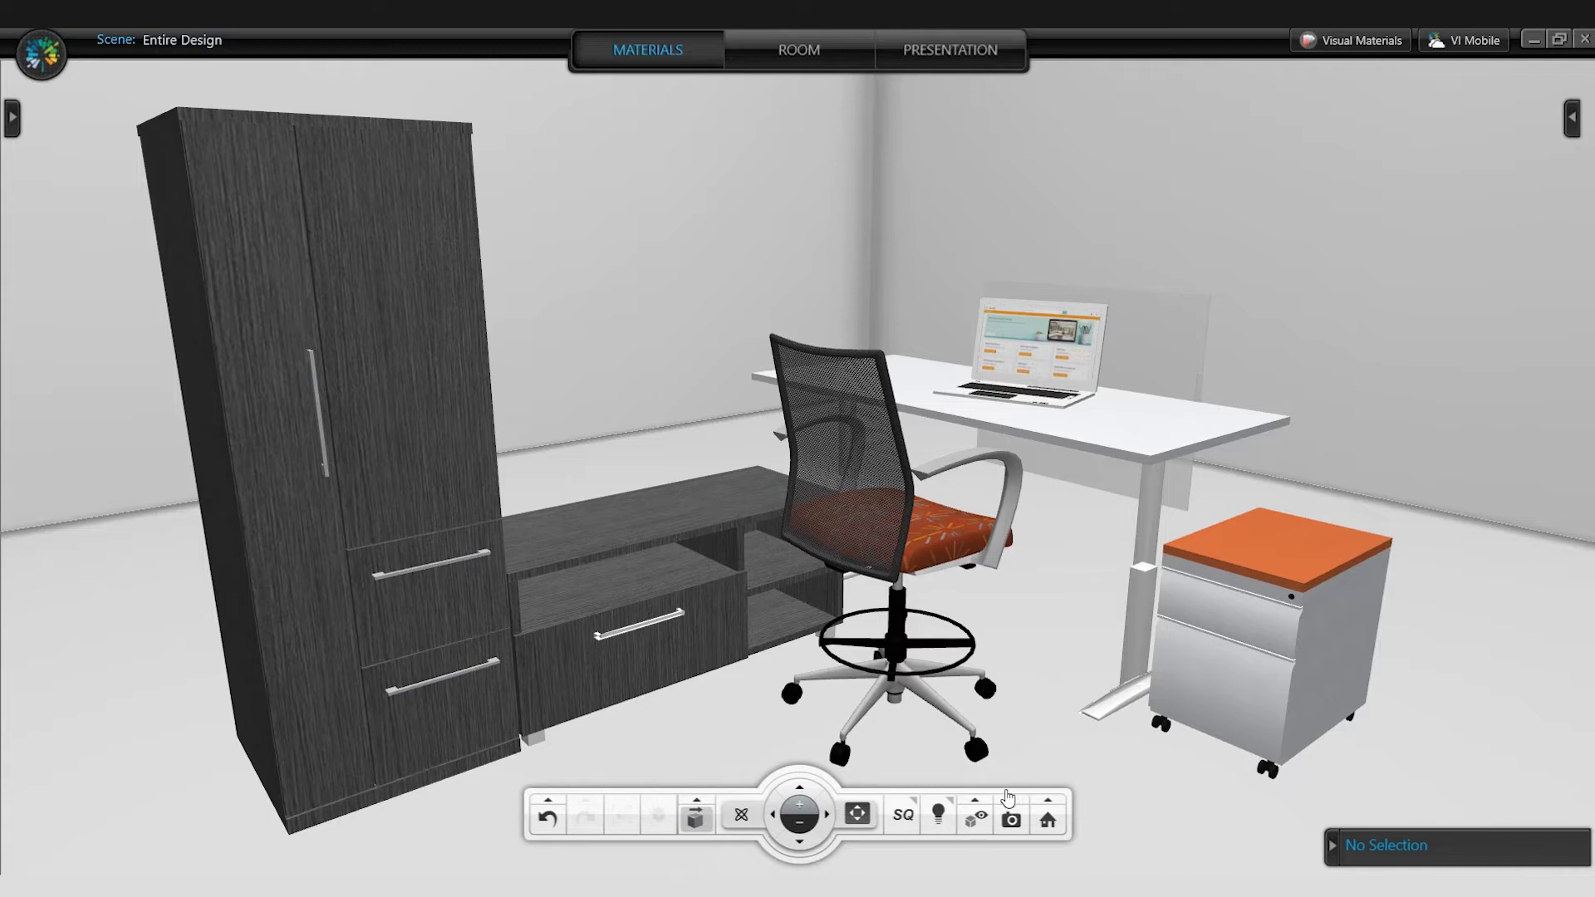
click(905, 818)
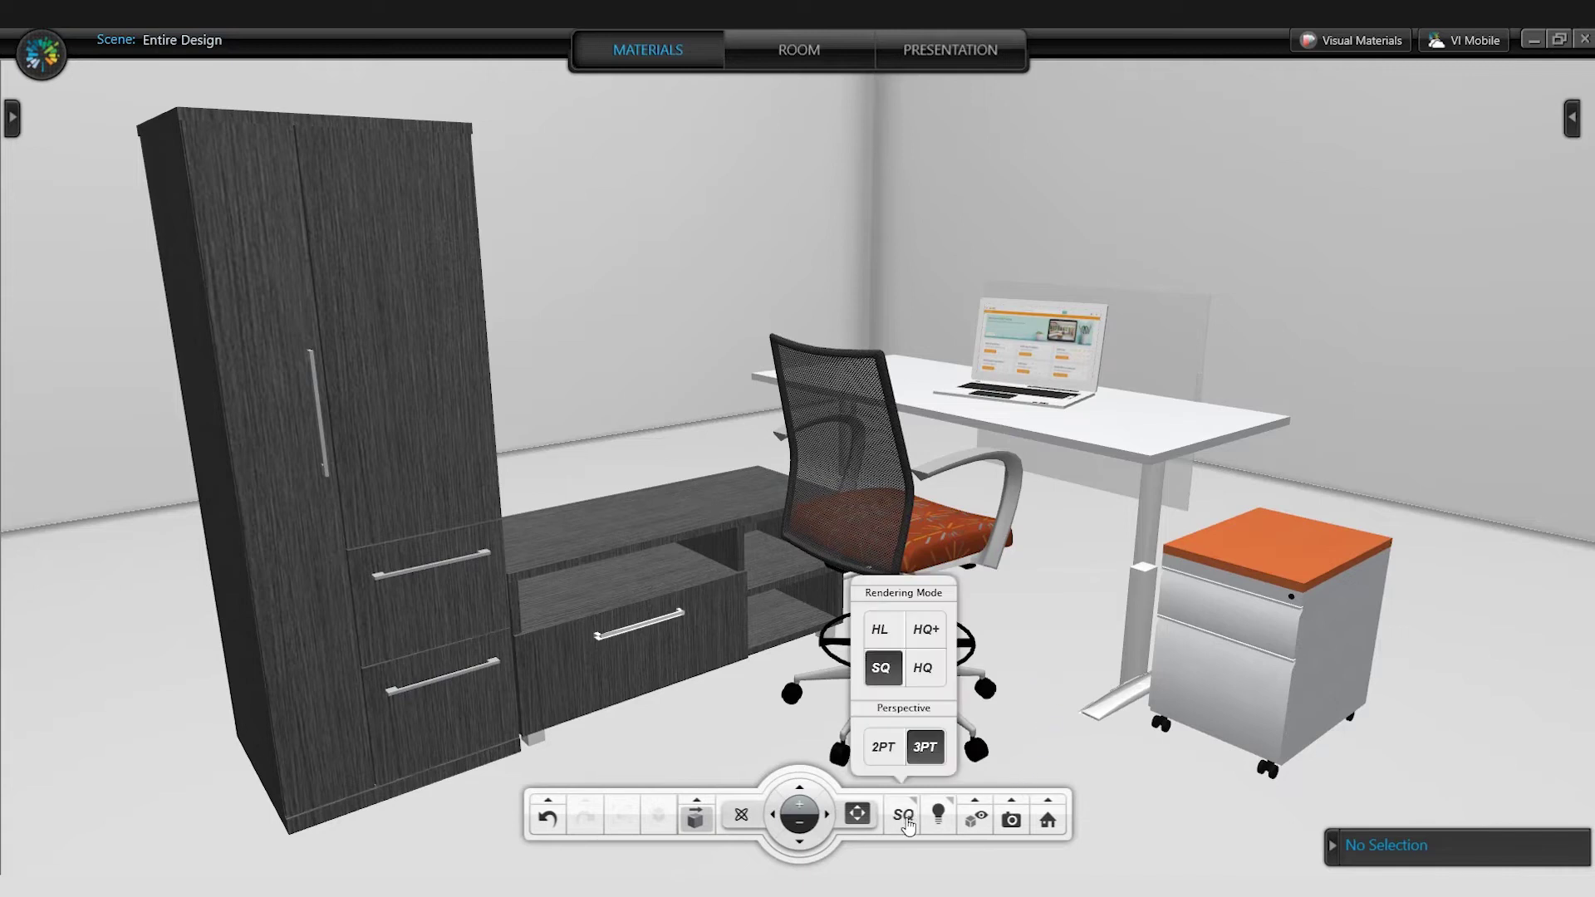
click(883, 747)
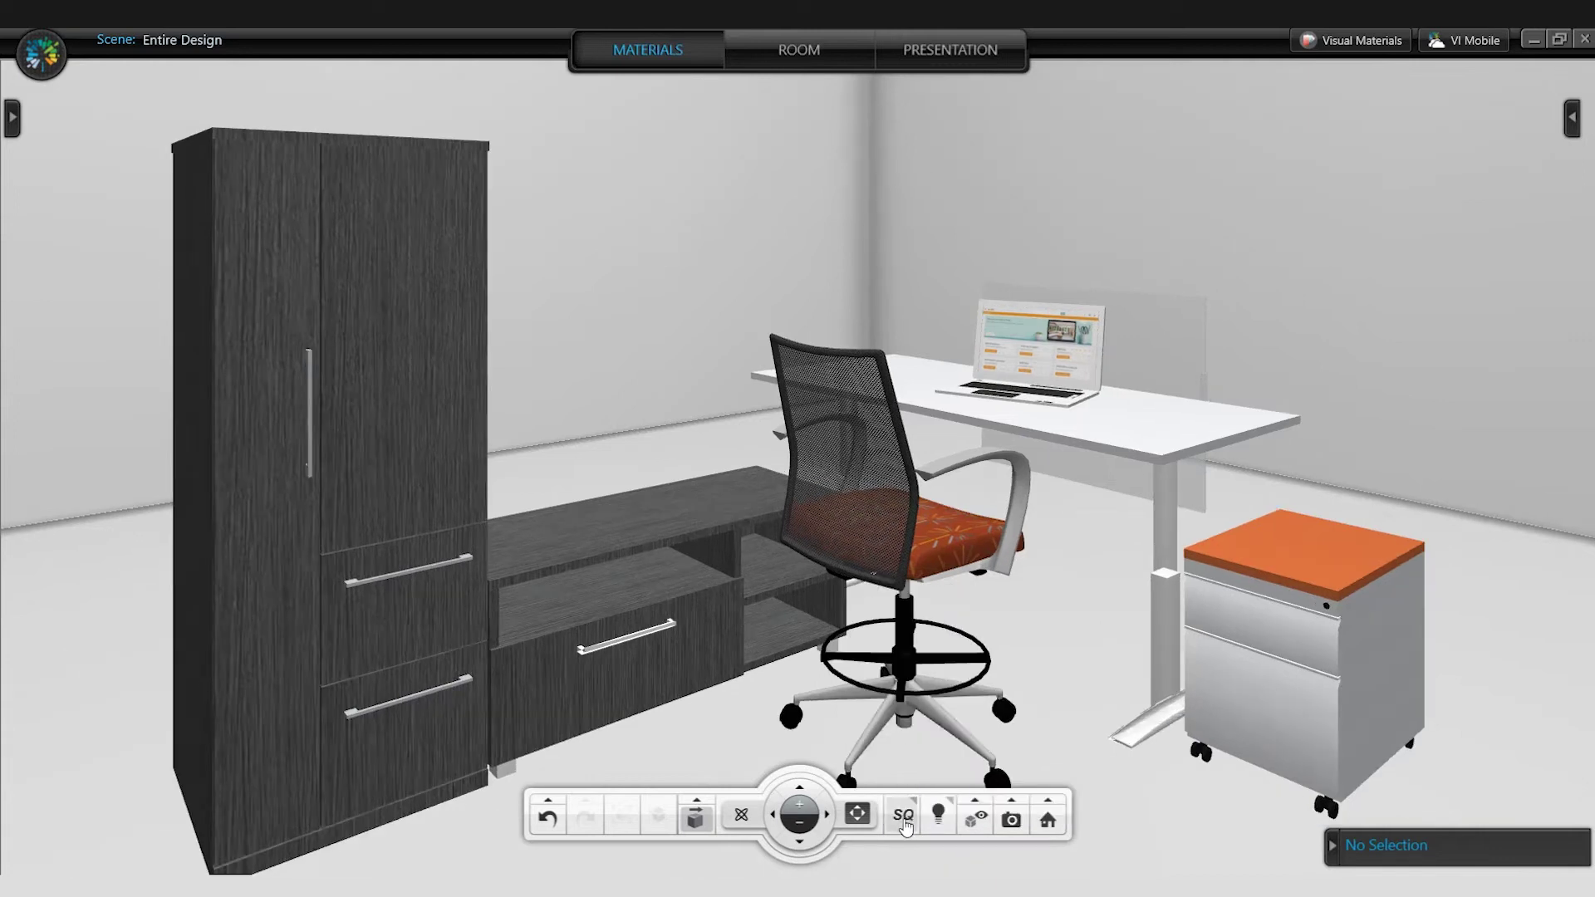
- Set the perspective to 3PT and the rendering mode to HQ, and capture a snapshot of the complete workstation
click(905, 817)
click(926, 750)
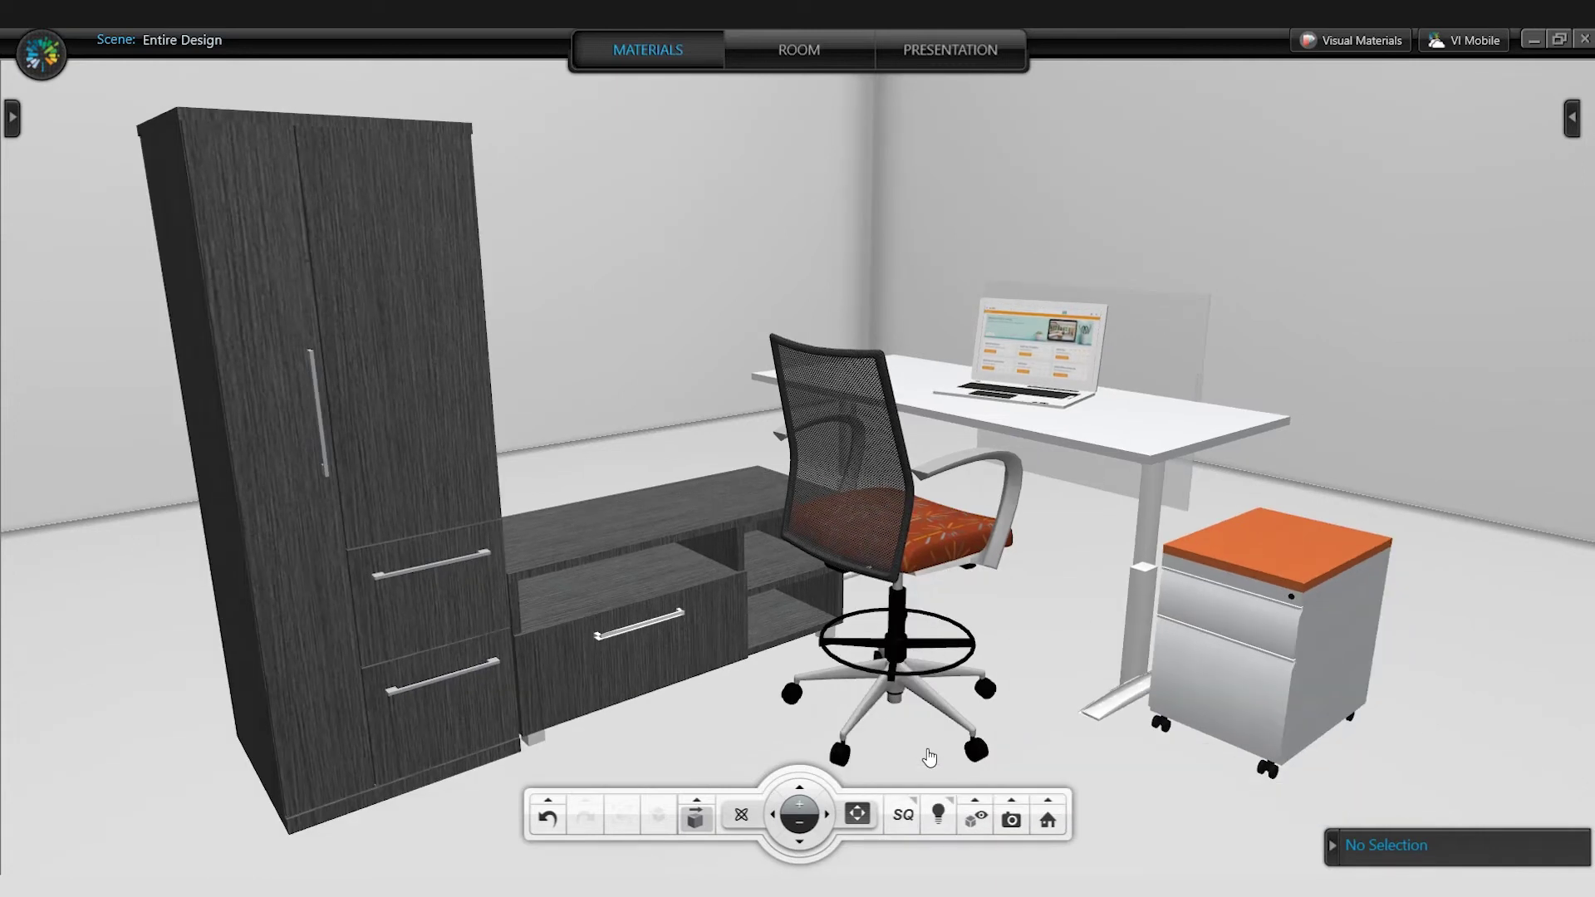
click(903, 815)
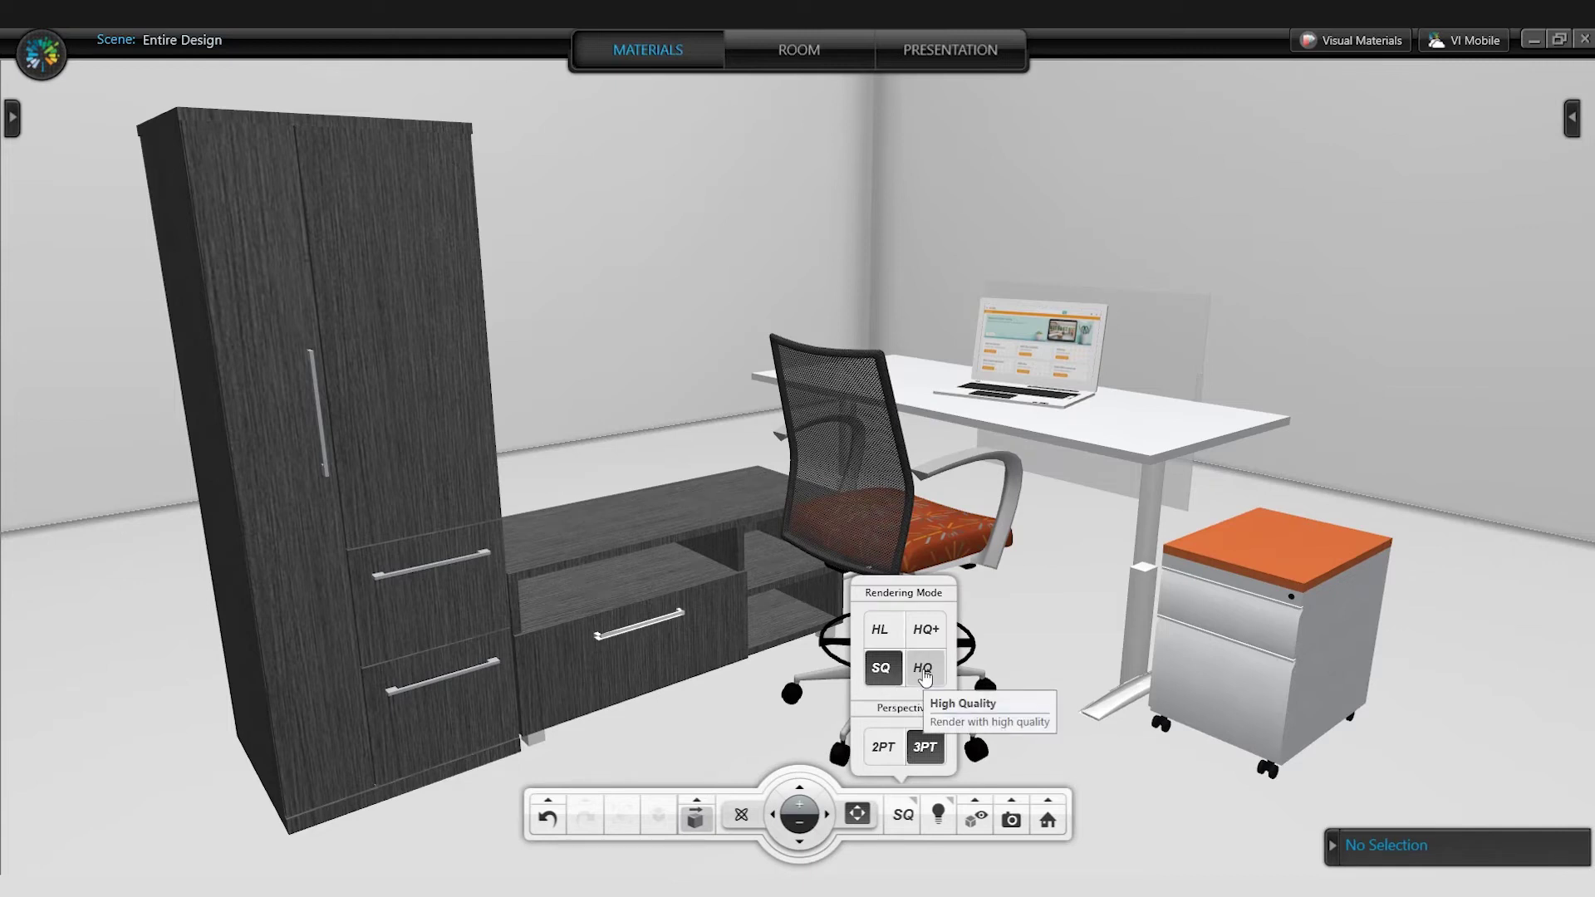
click(923, 670)
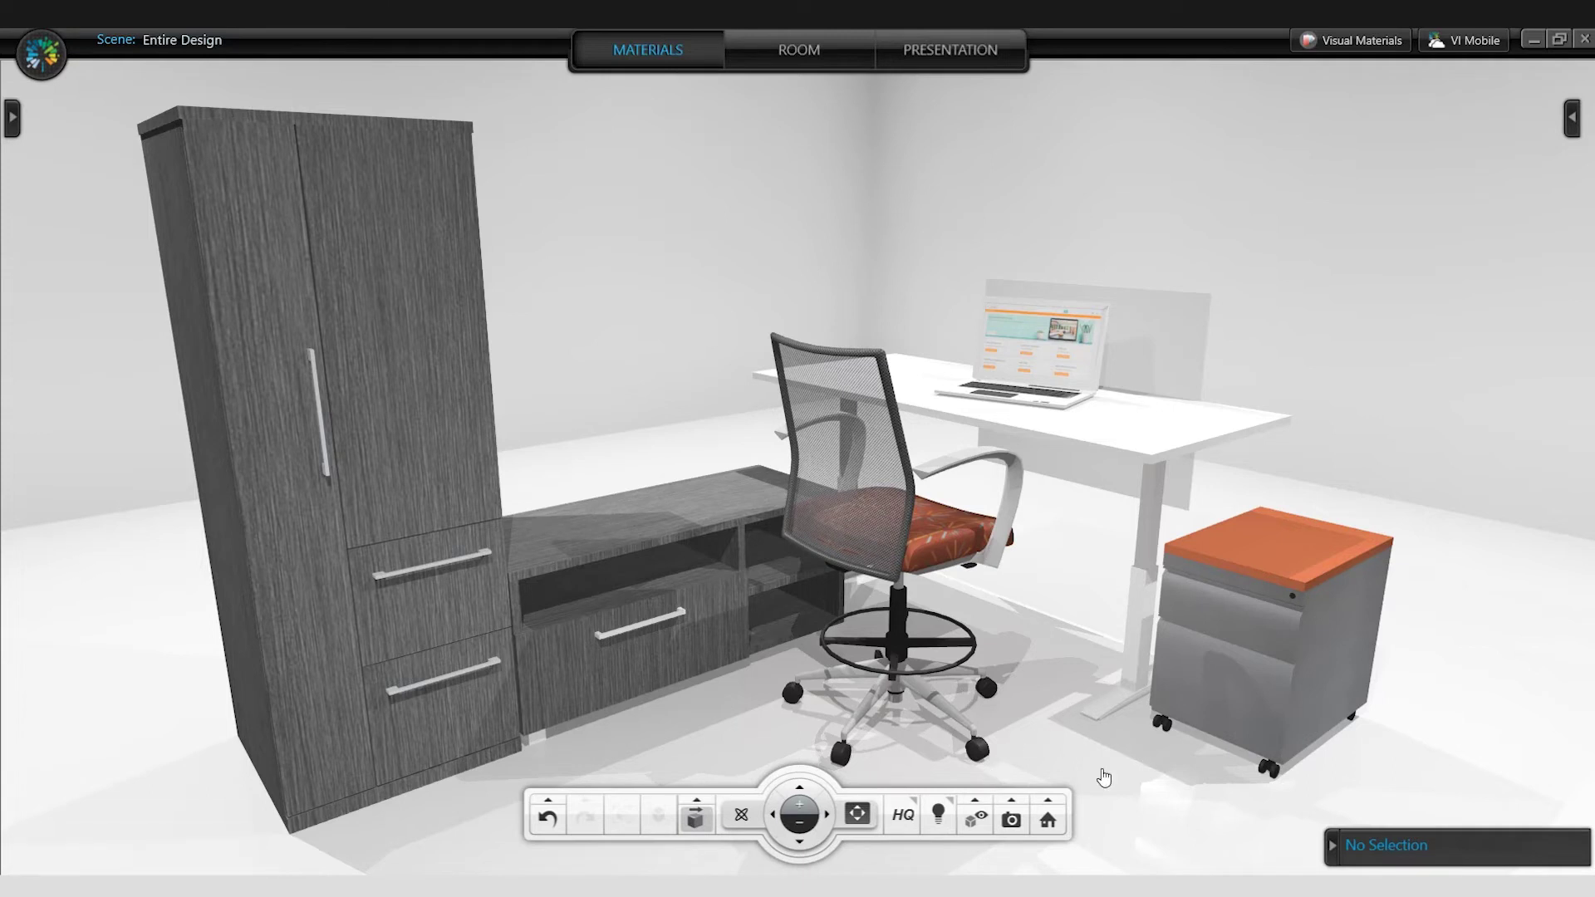
click(1013, 822)
- Hide the laptop on the worksurface and deselect it
click(1025, 366)
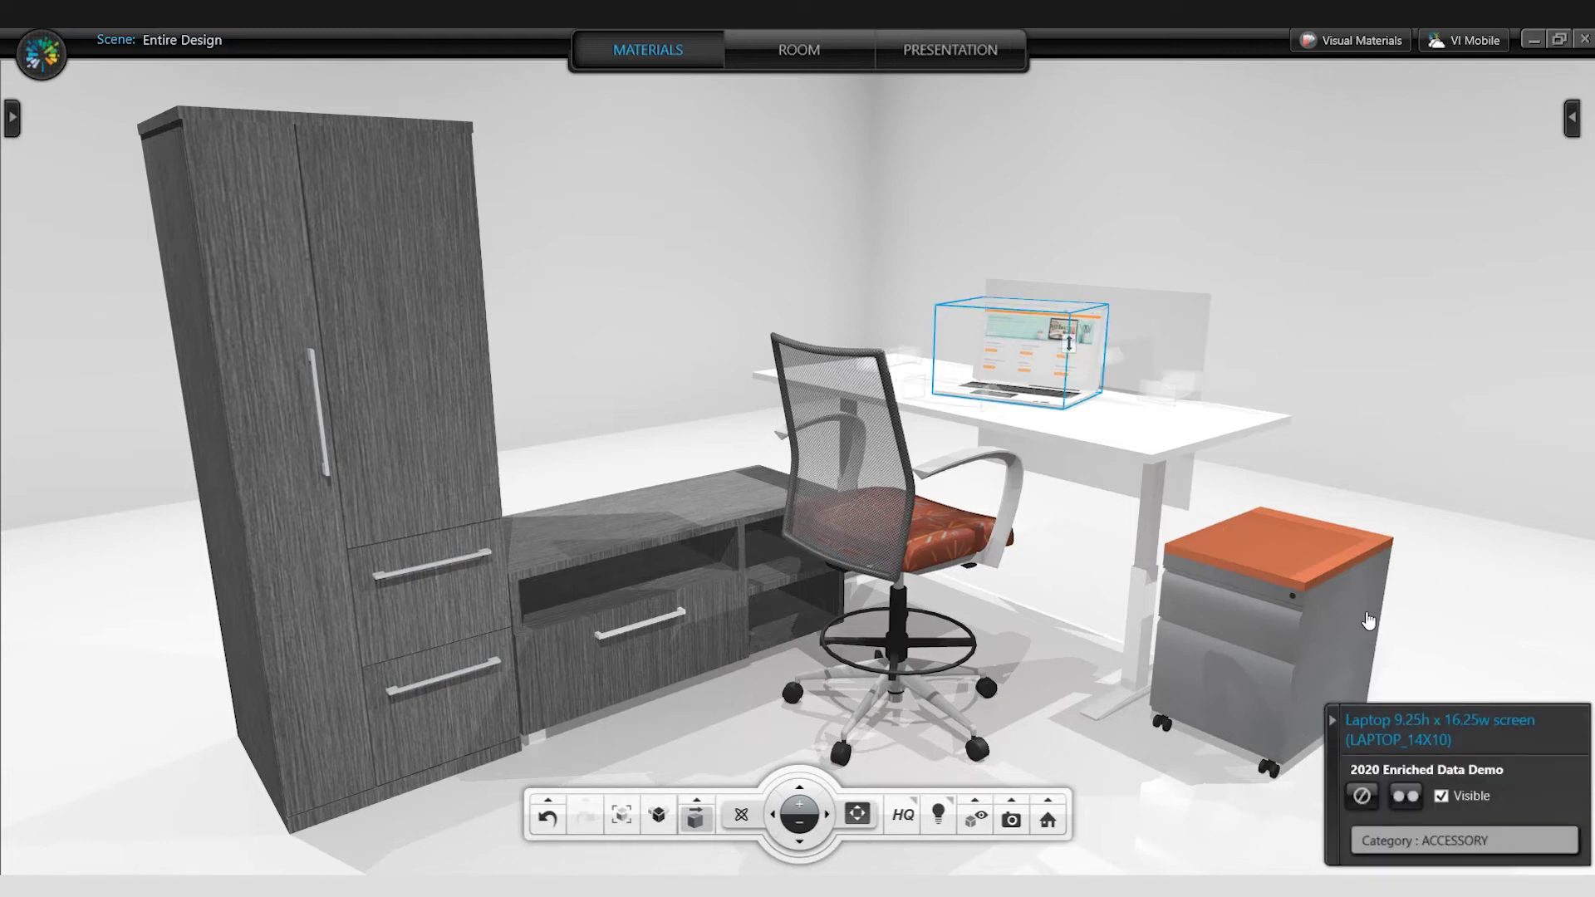
click(1441, 797)
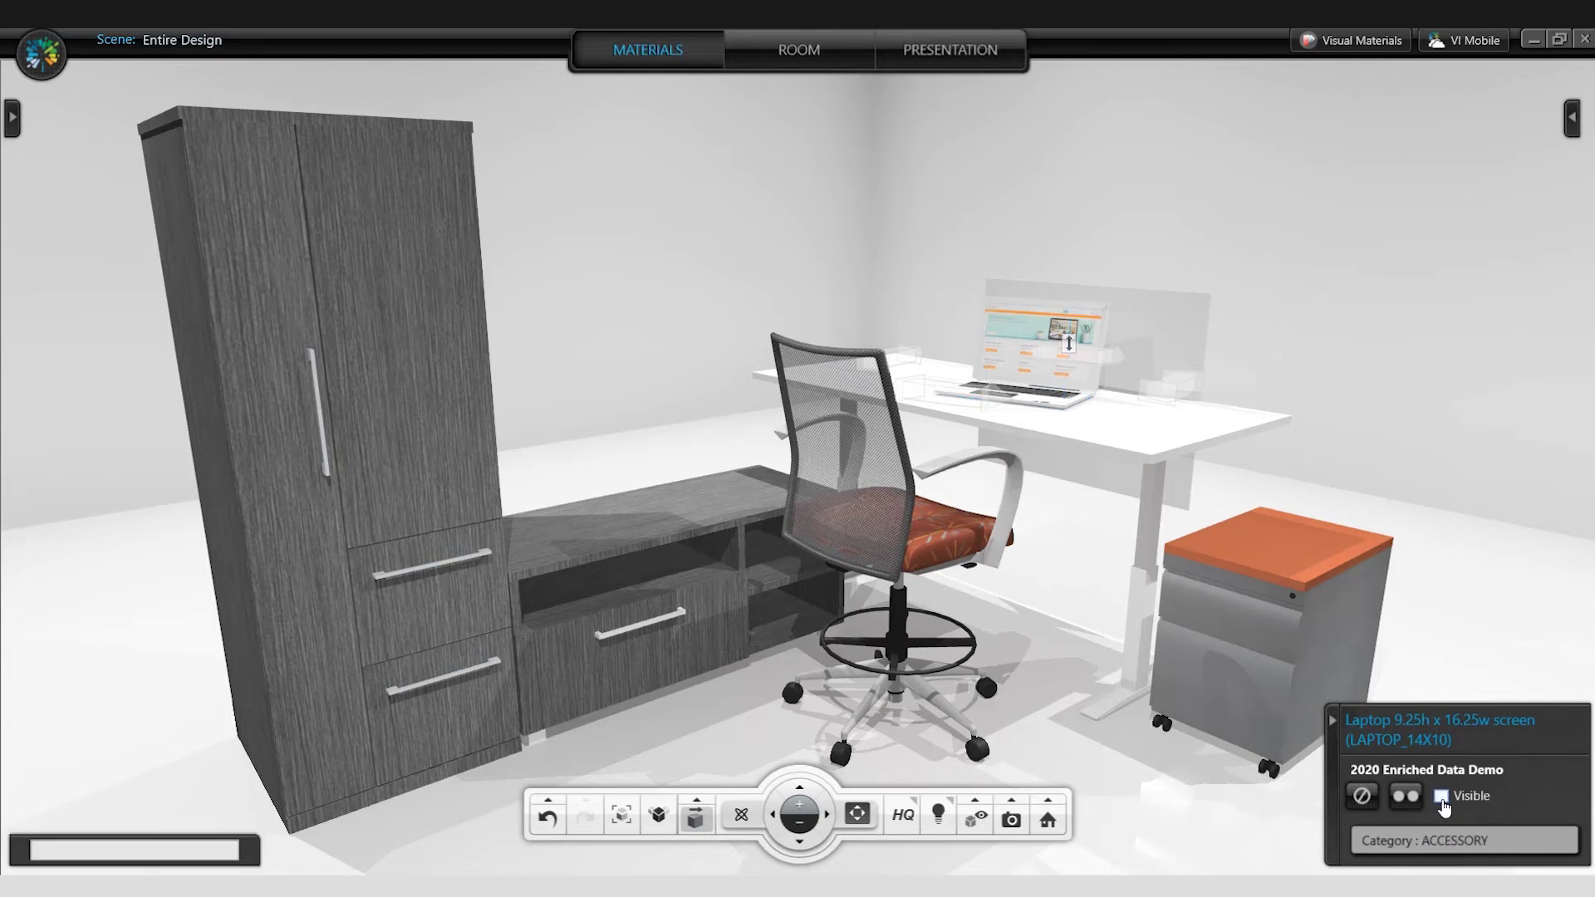
click(1061, 552)
click(1063, 590)
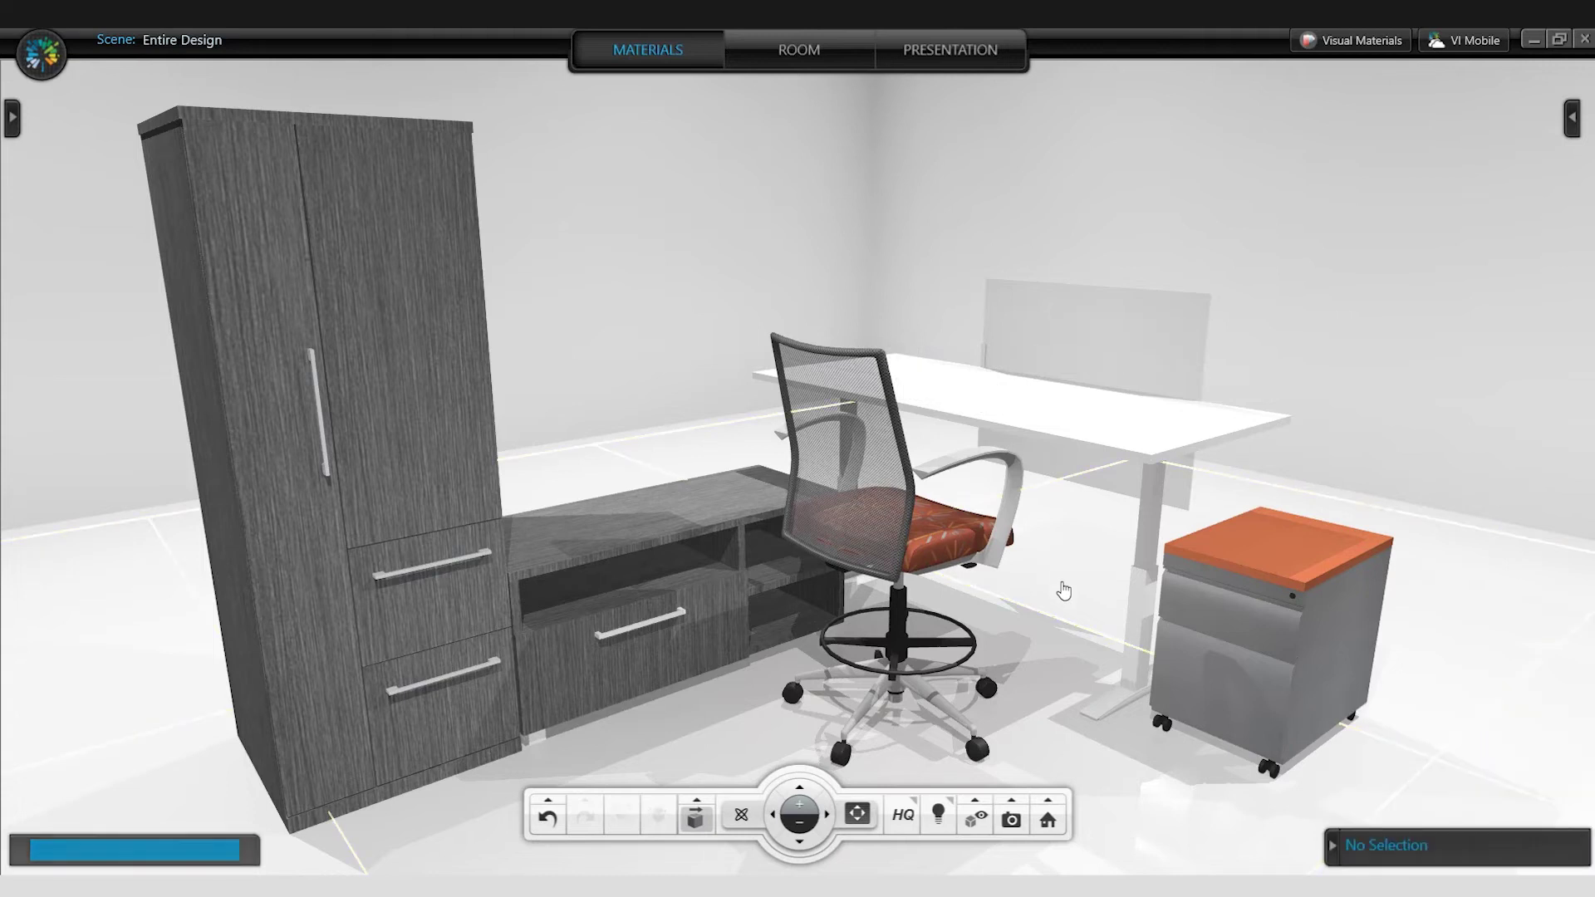
- Refresh the scene by switching the rendering mode to SQ and back to HQ, and capture a snapshot without the laptop
click(903, 814)
click(883, 673)
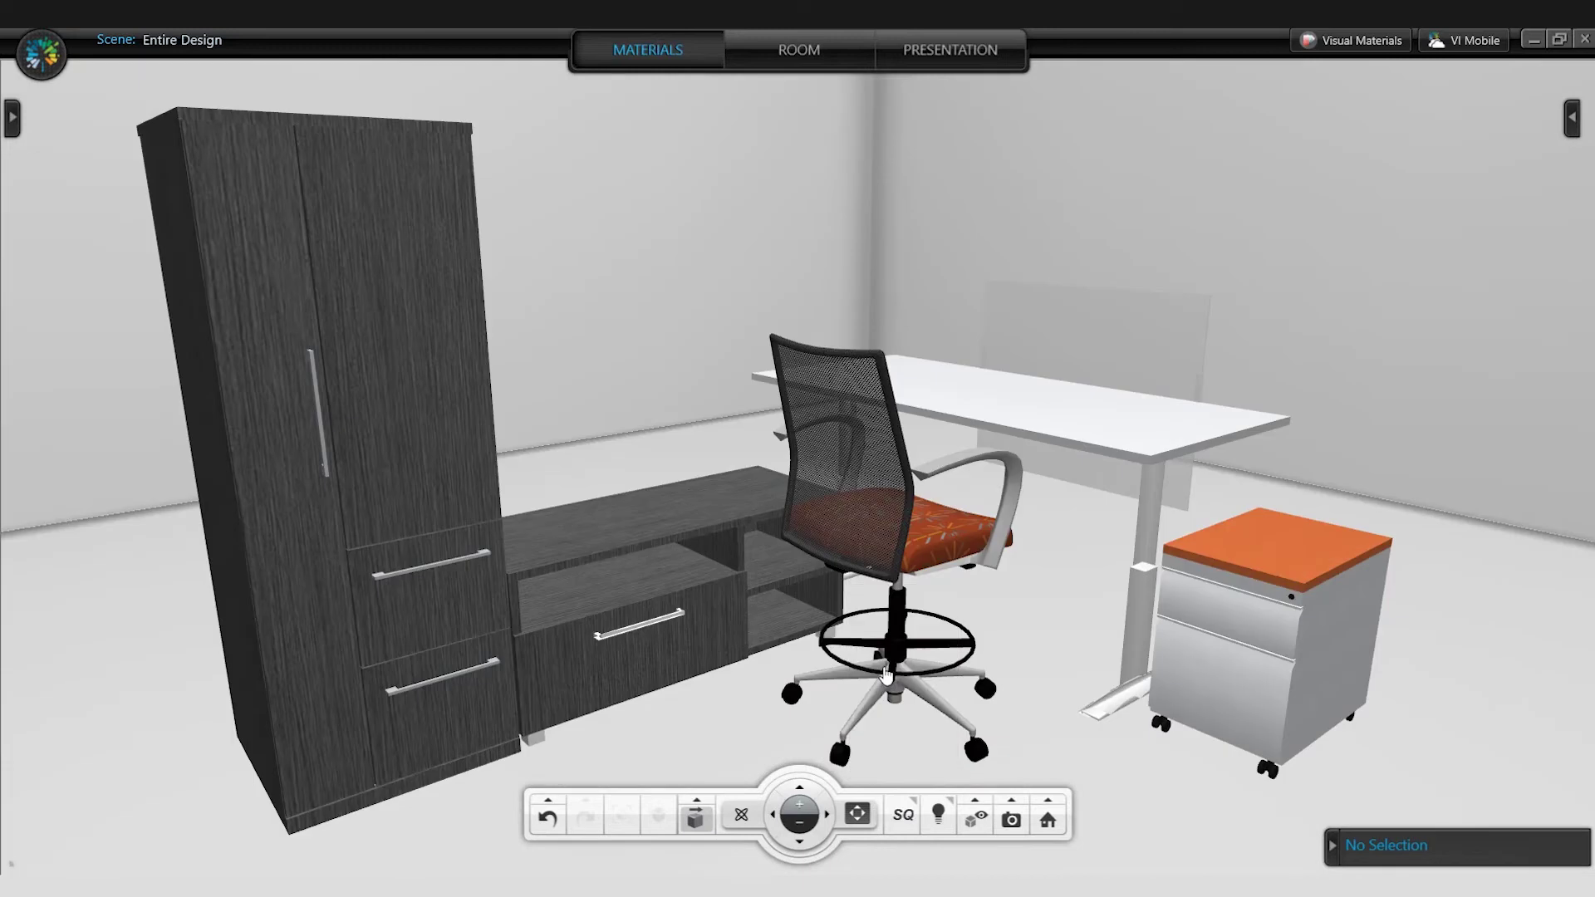
click(903, 814)
click(922, 669)
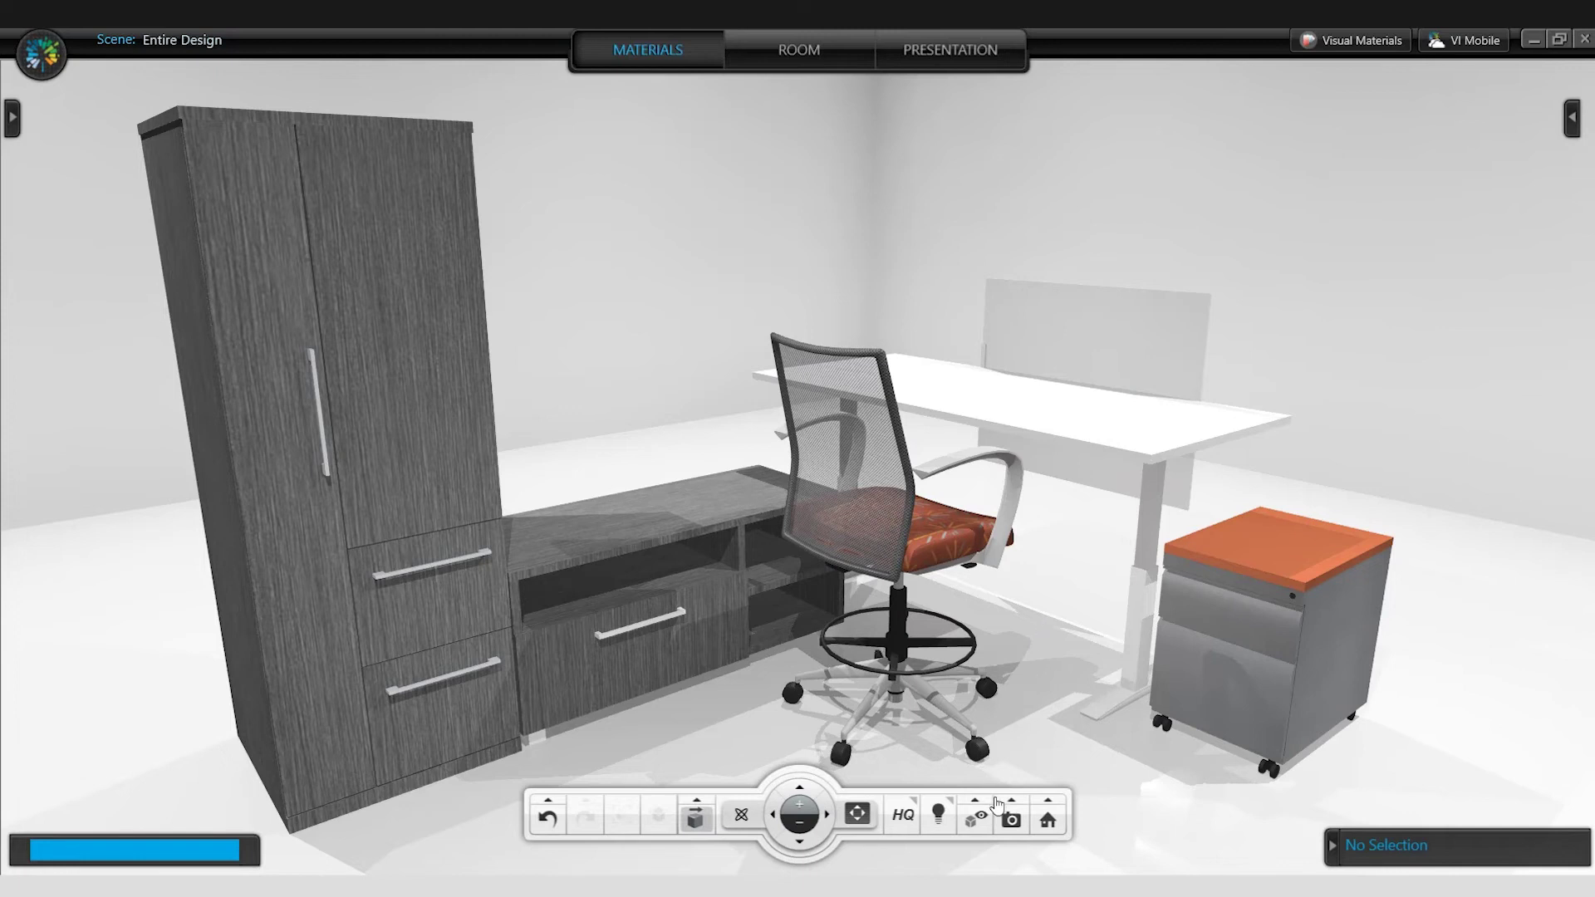
click(1012, 821)
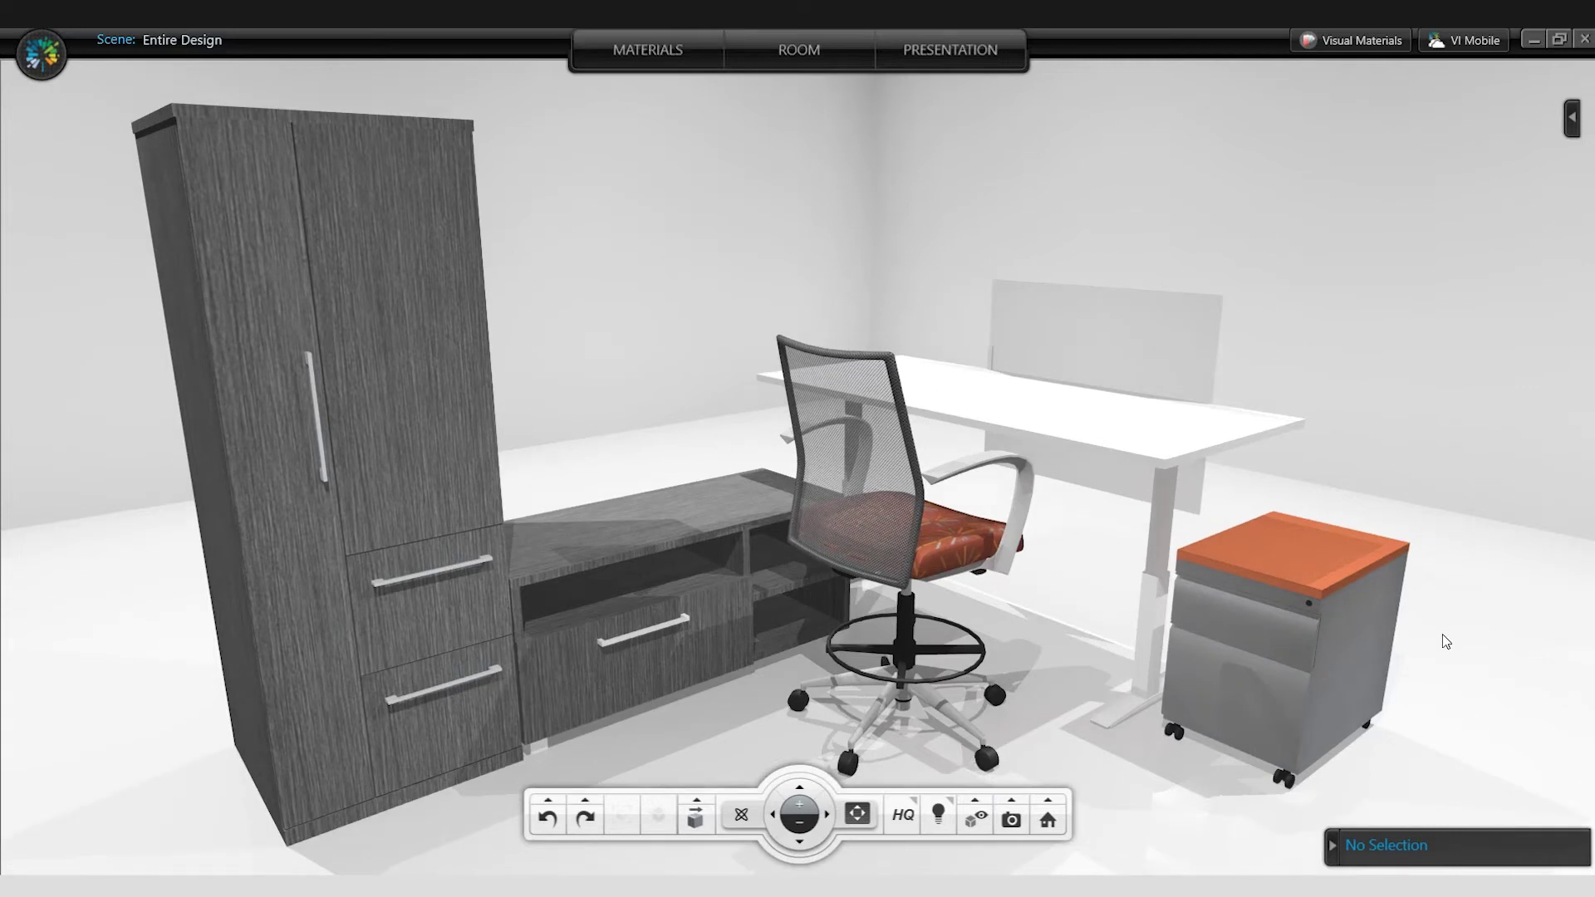
- Hide the mobile pedestal and its orange cushion top, and capture a snapshot of the remaining furniture
click(1330, 568)
click(1359, 791)
click(1348, 636)
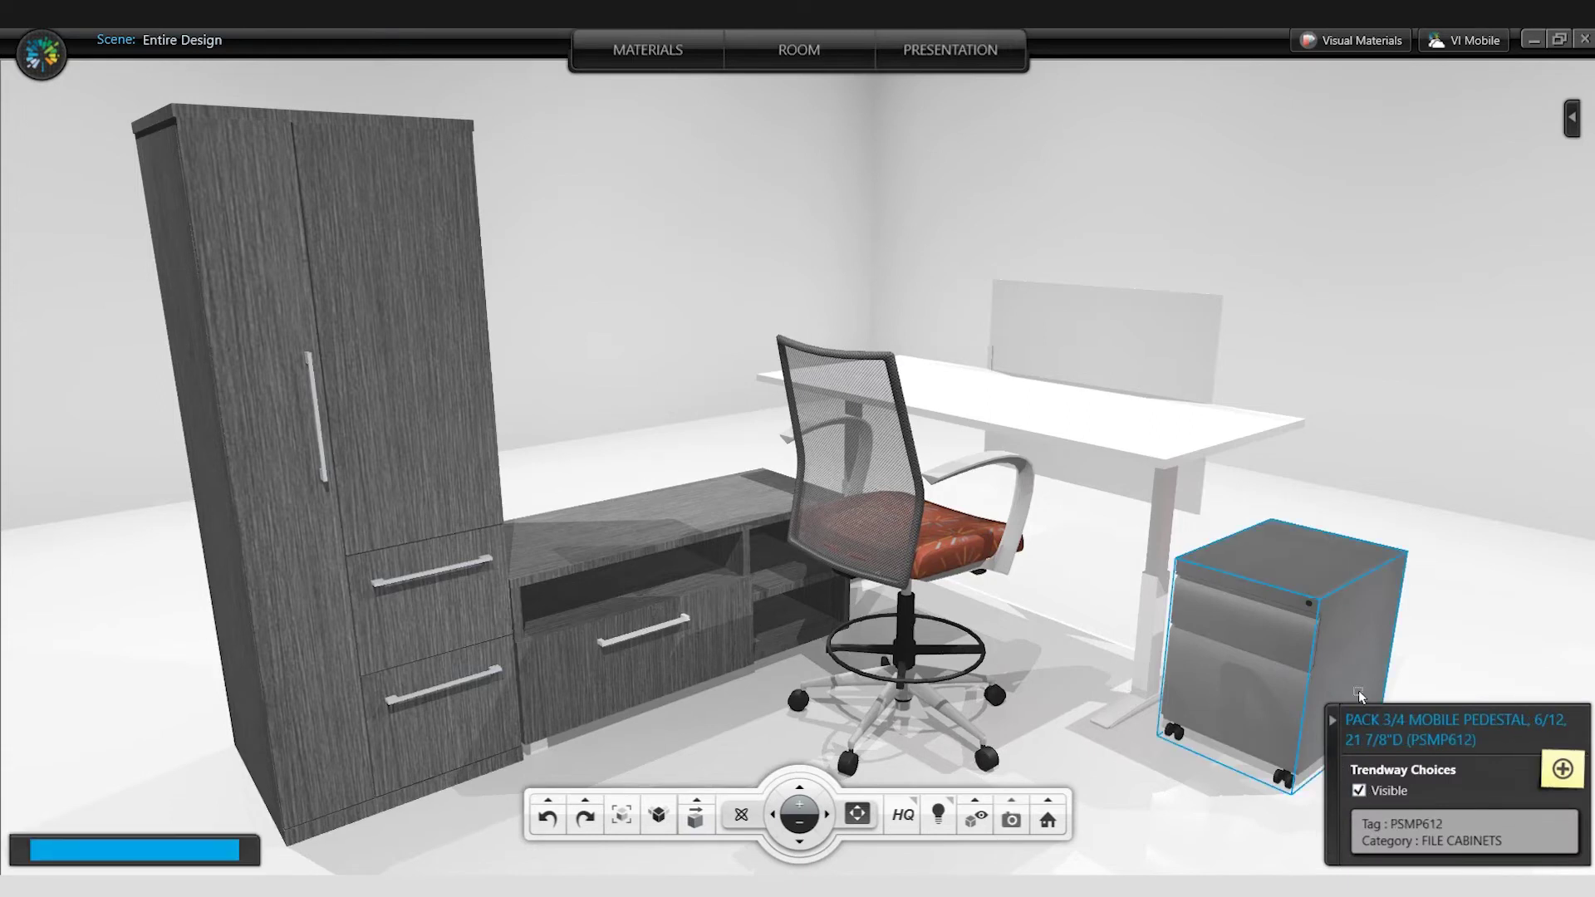
click(1360, 790)
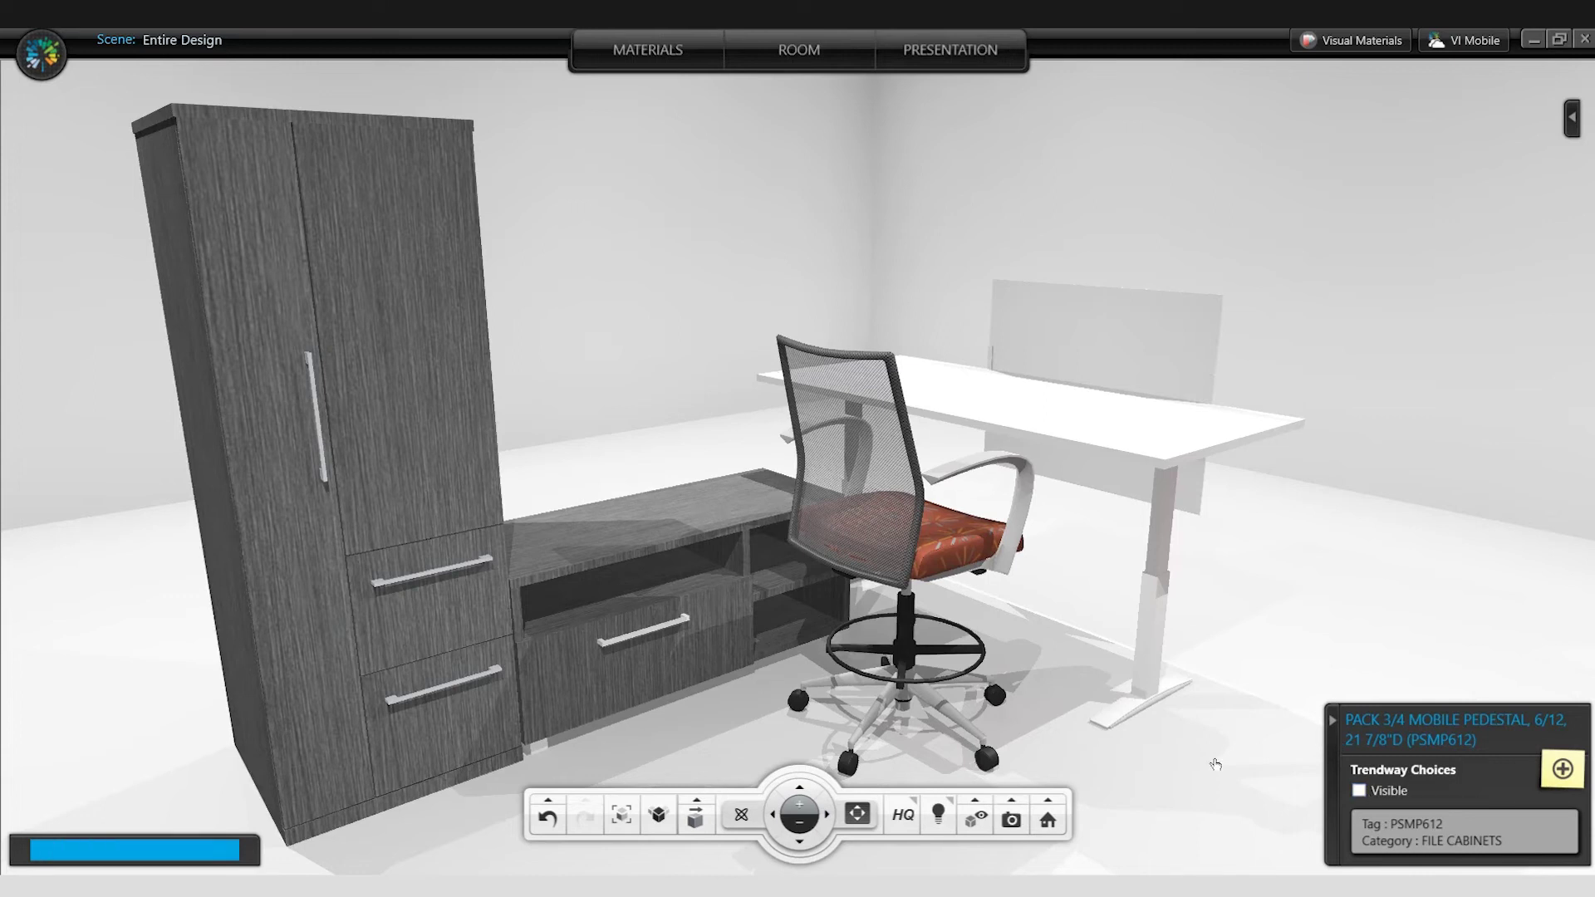
click(1011, 820)
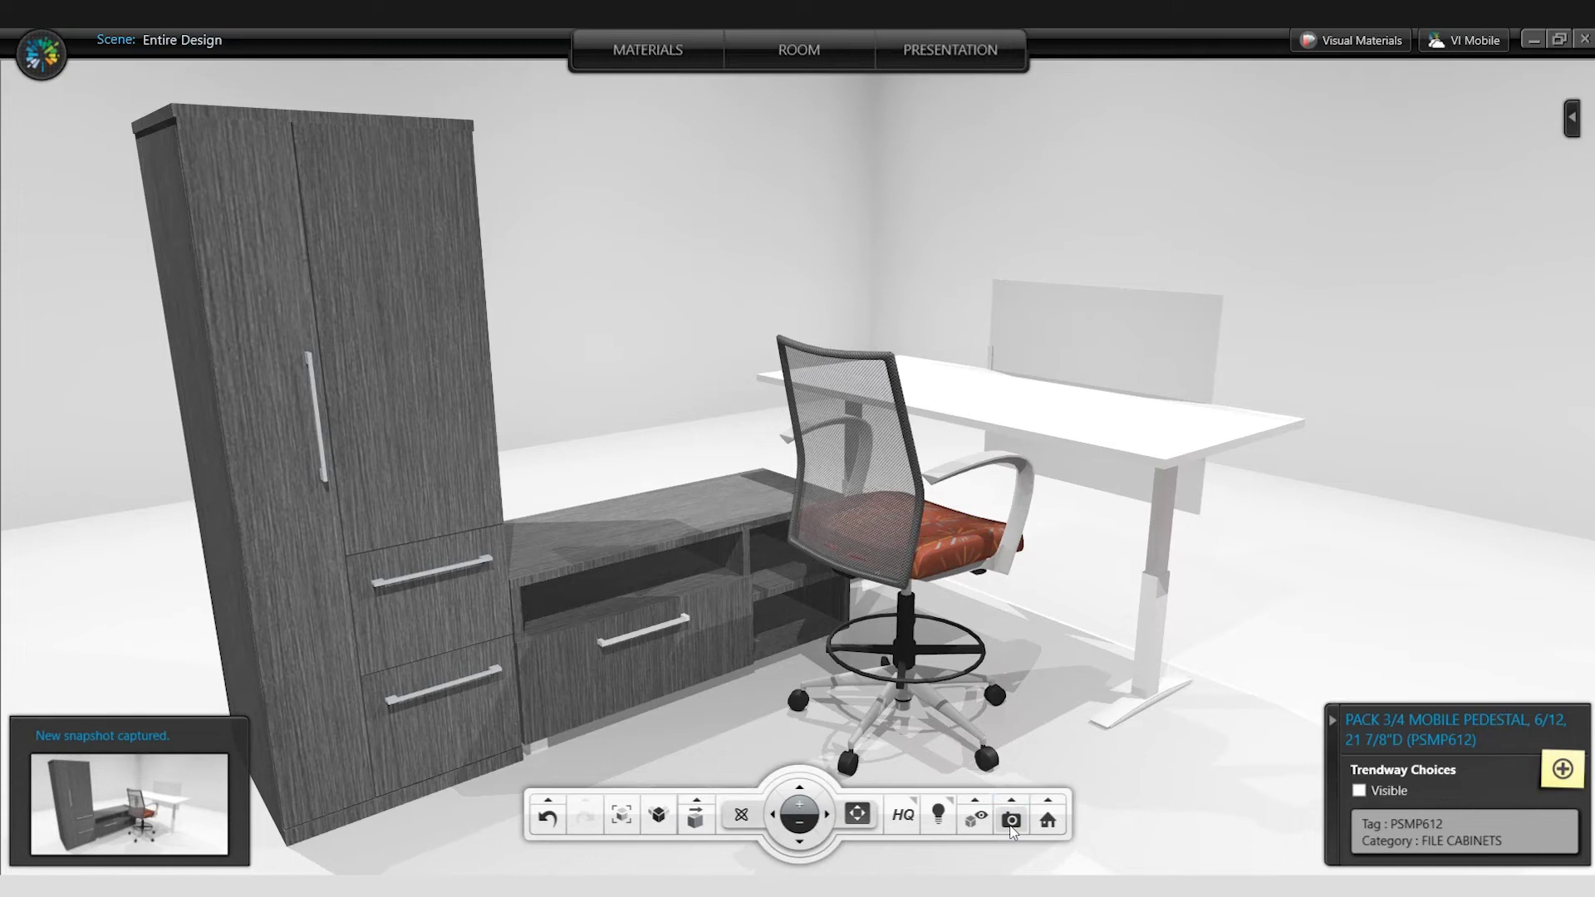
- Hide the Sketch R mesh stool and capture a snapshot of the storage units and desk
click(960, 540)
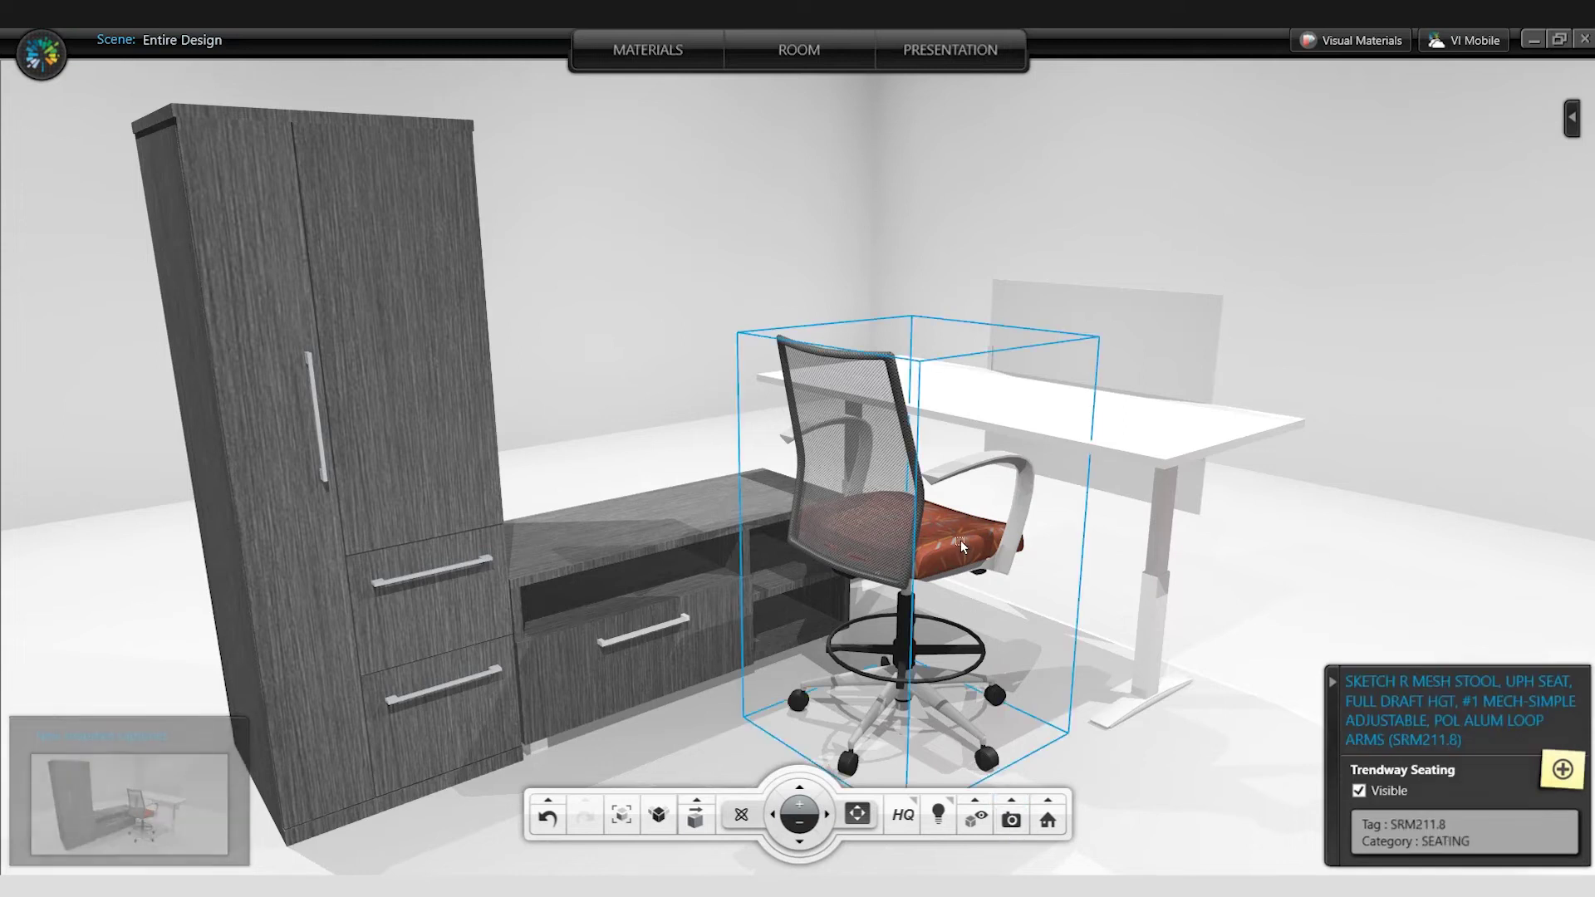
click(1357, 792)
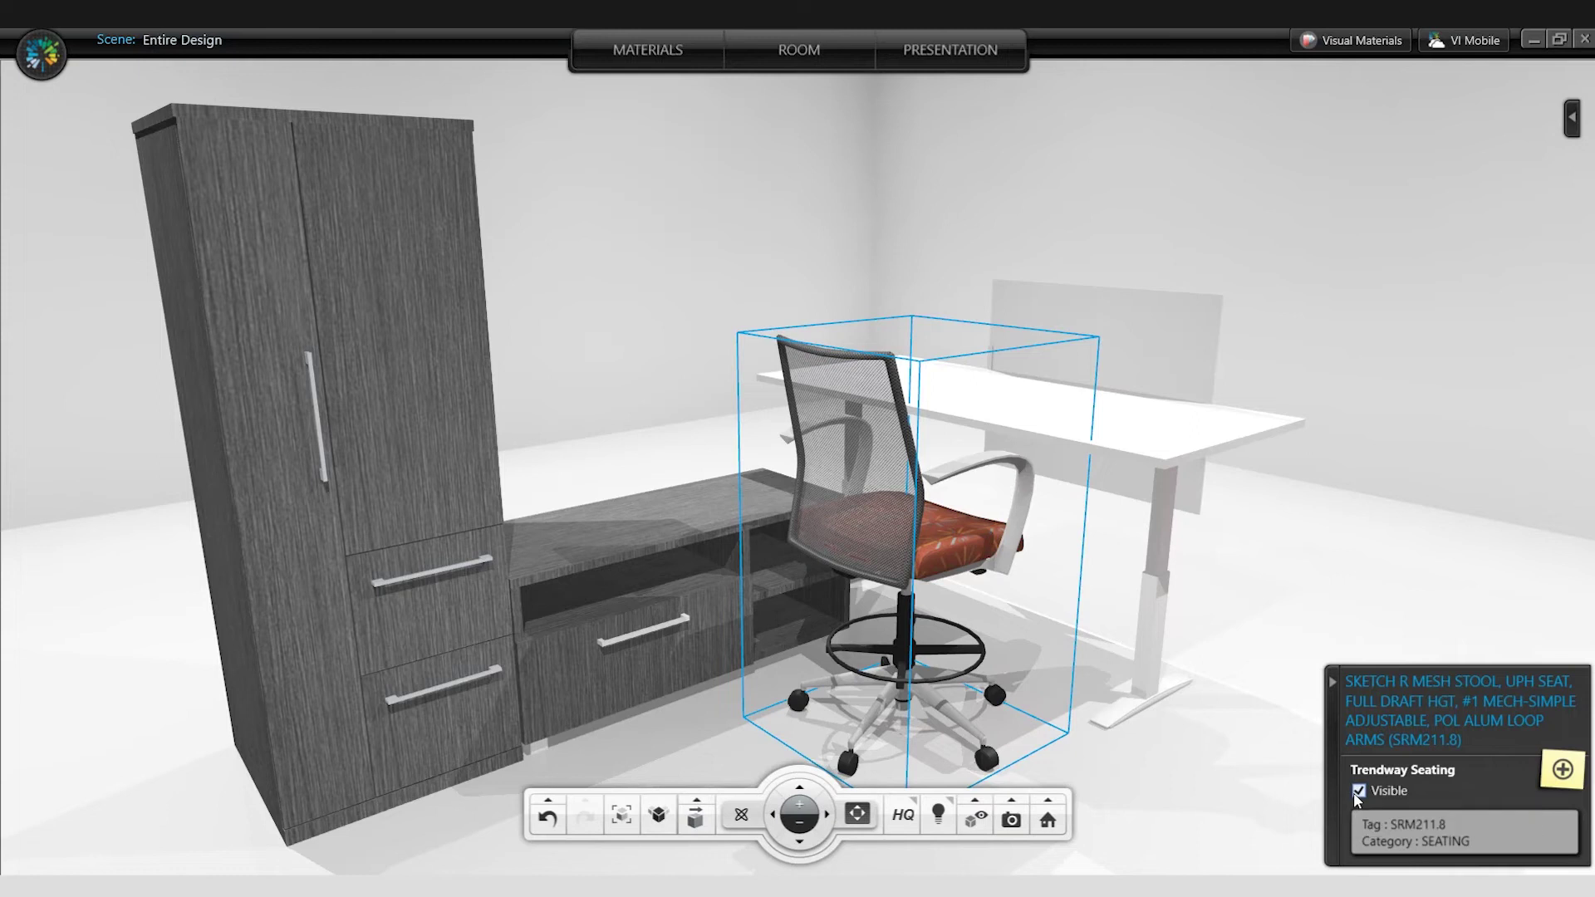
click(1011, 821)
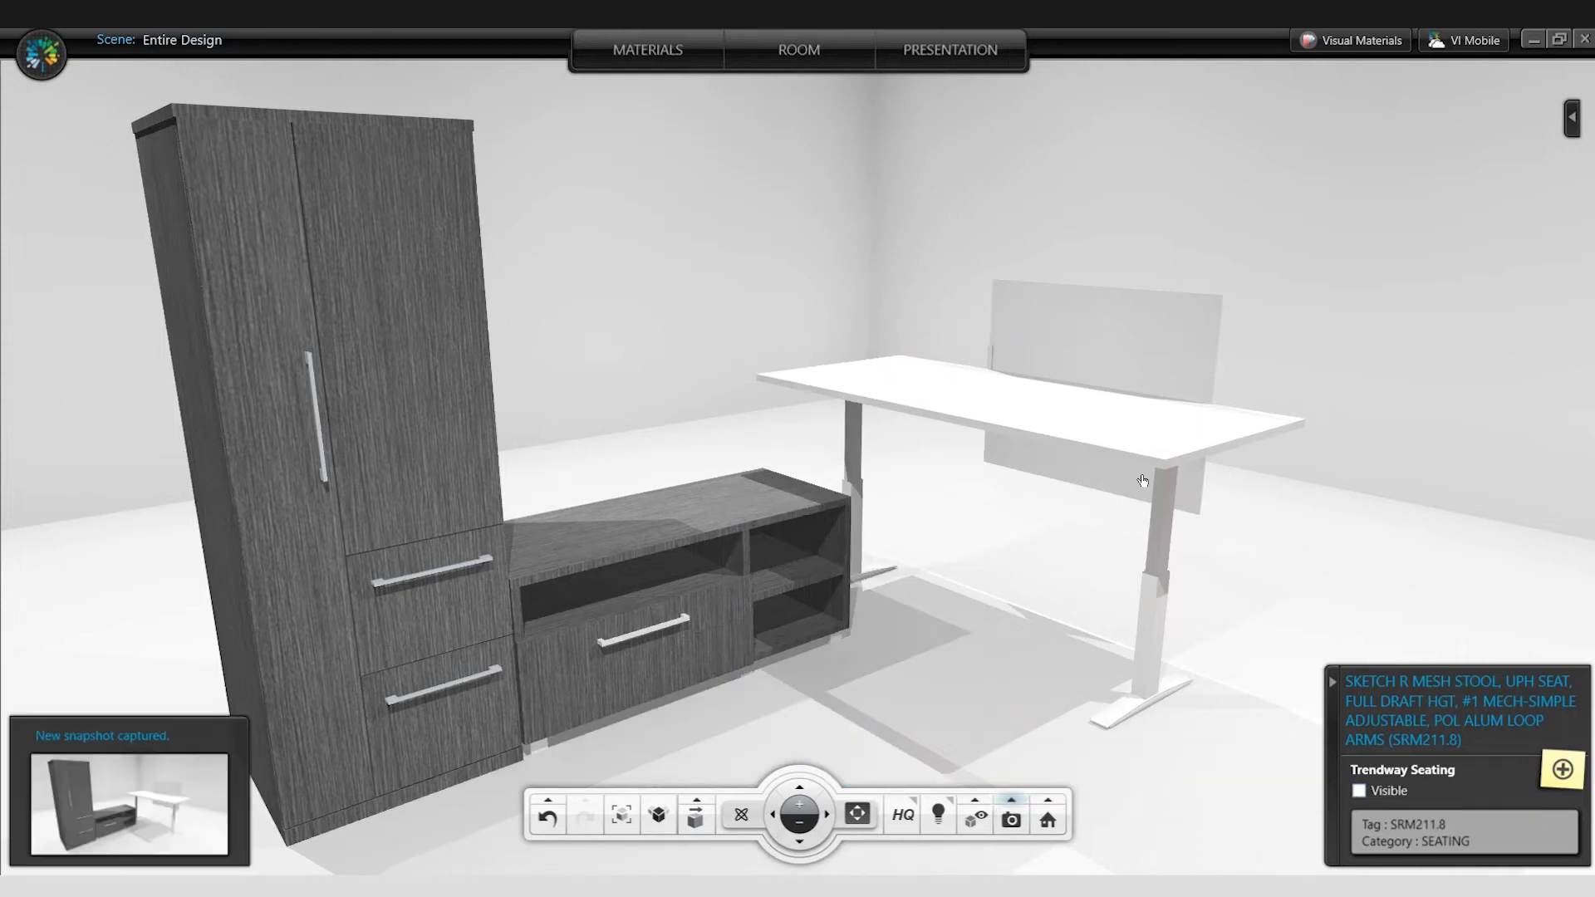
- Hide the desk's worksurface, height-adjustable base and screen, and capture a snapshot of the two storage units
click(1132, 435)
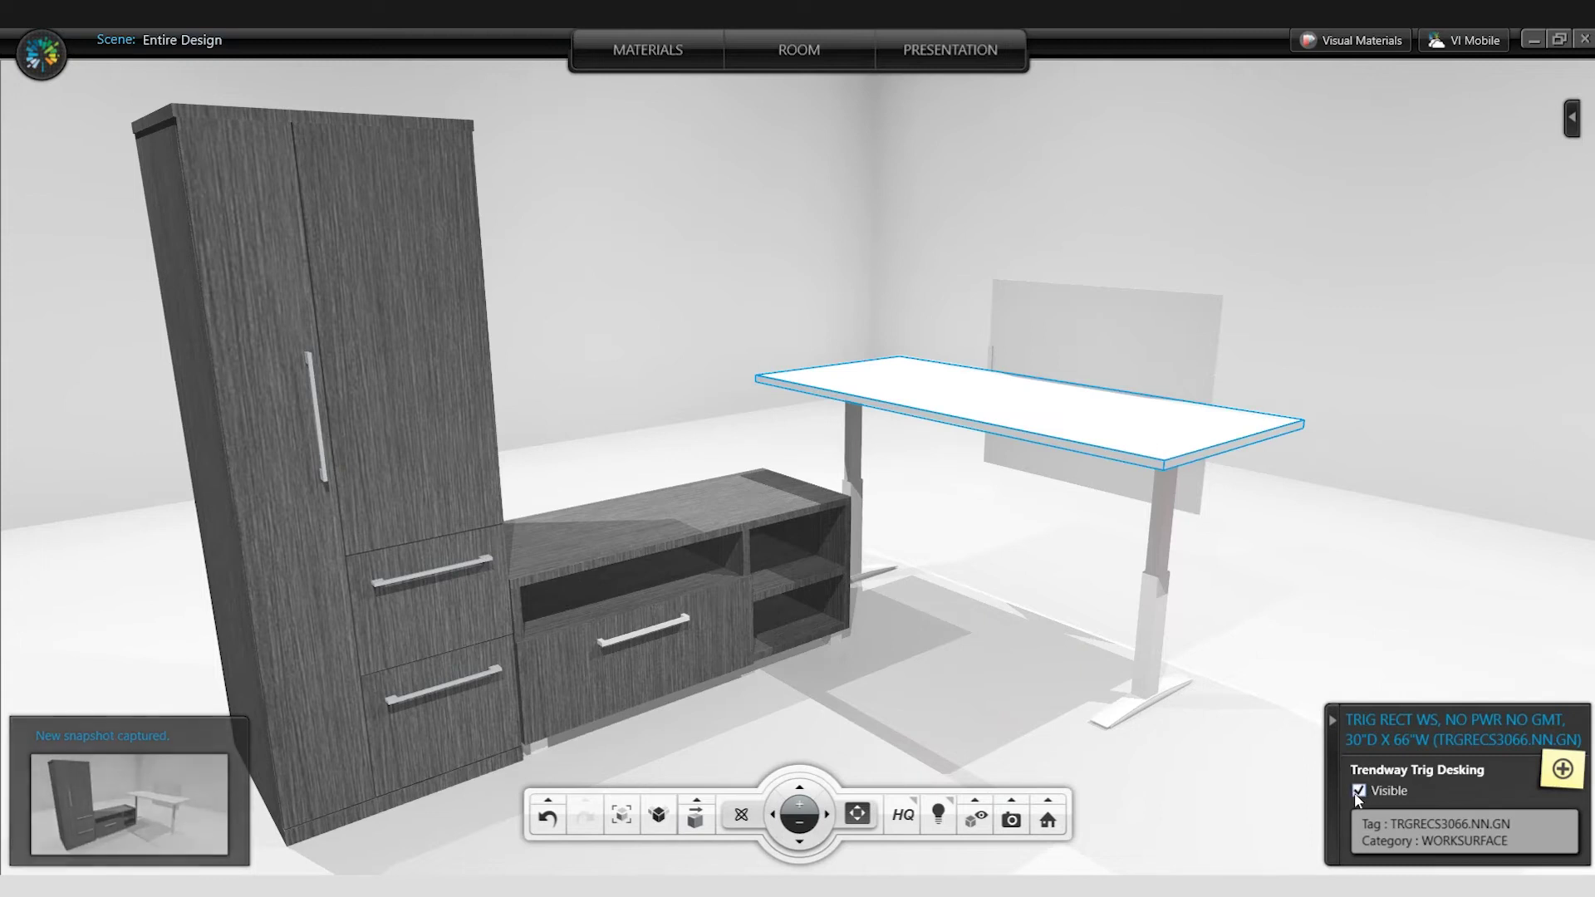
key(Delete)
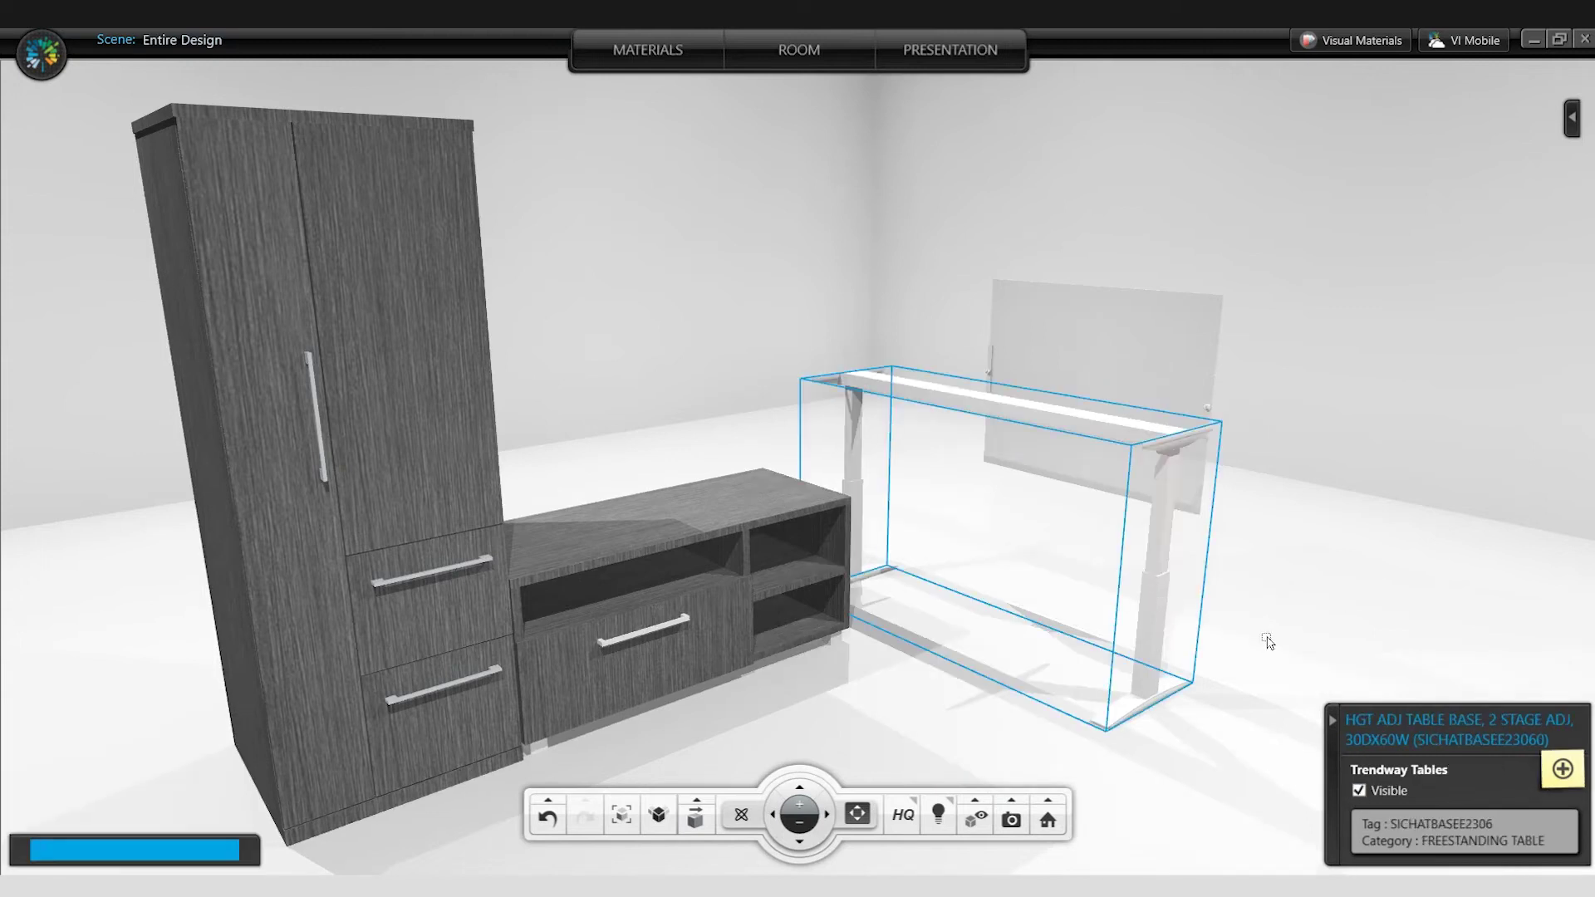
key(Delete)
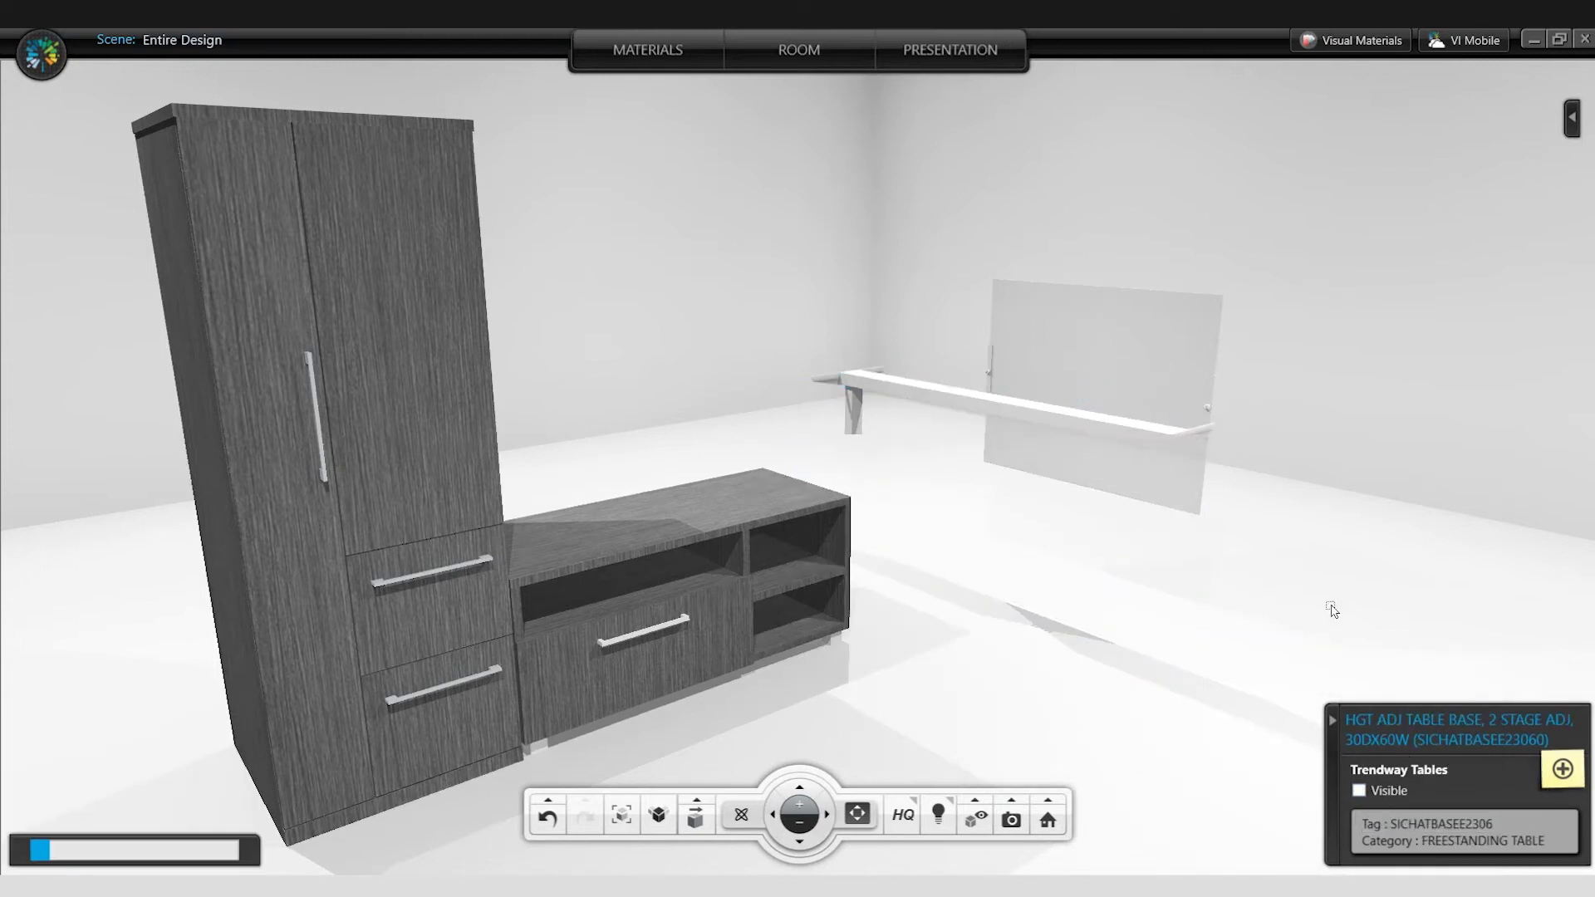
click(1367, 788)
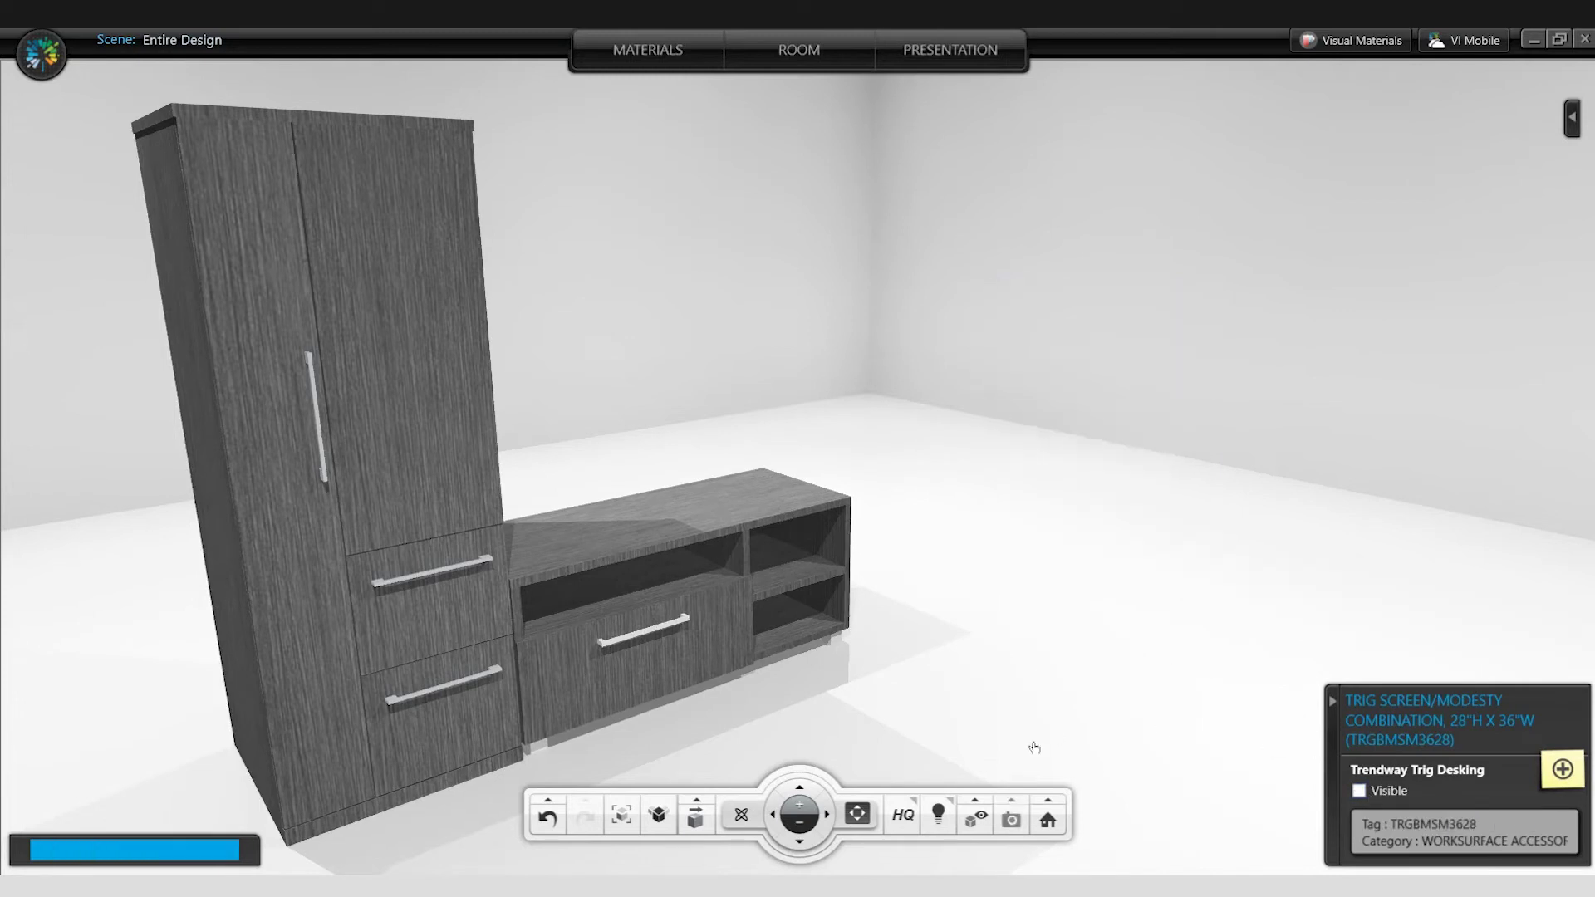
click(1017, 826)
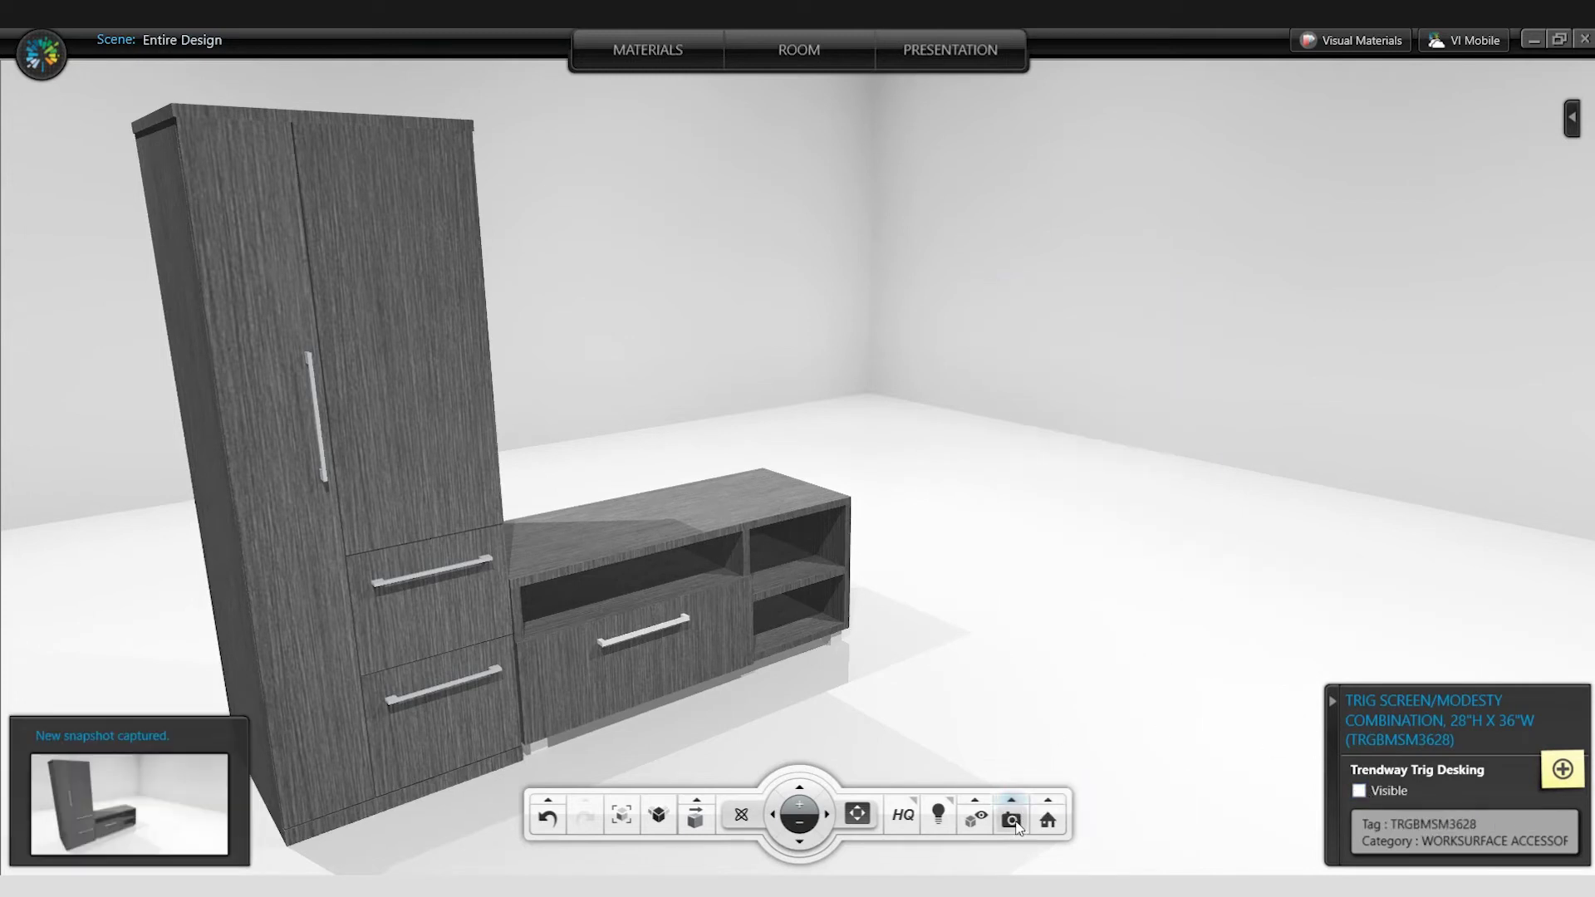
- Hide the low bench-height lateral unit with the open shelf and capture a snapshot of the storage tower alone
click(691, 526)
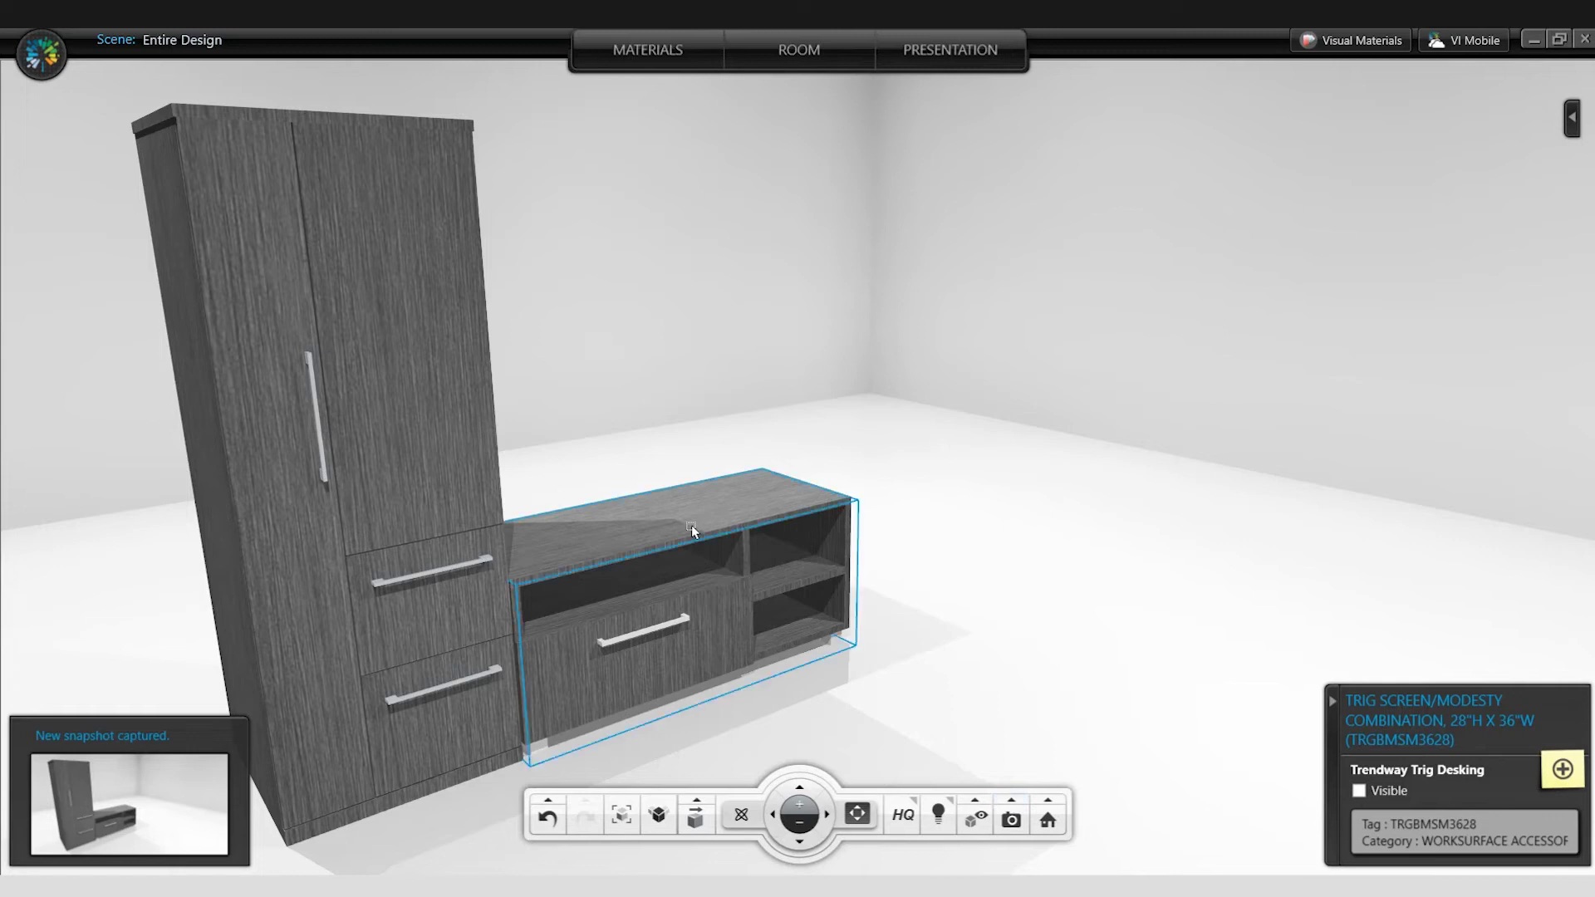
click(1358, 791)
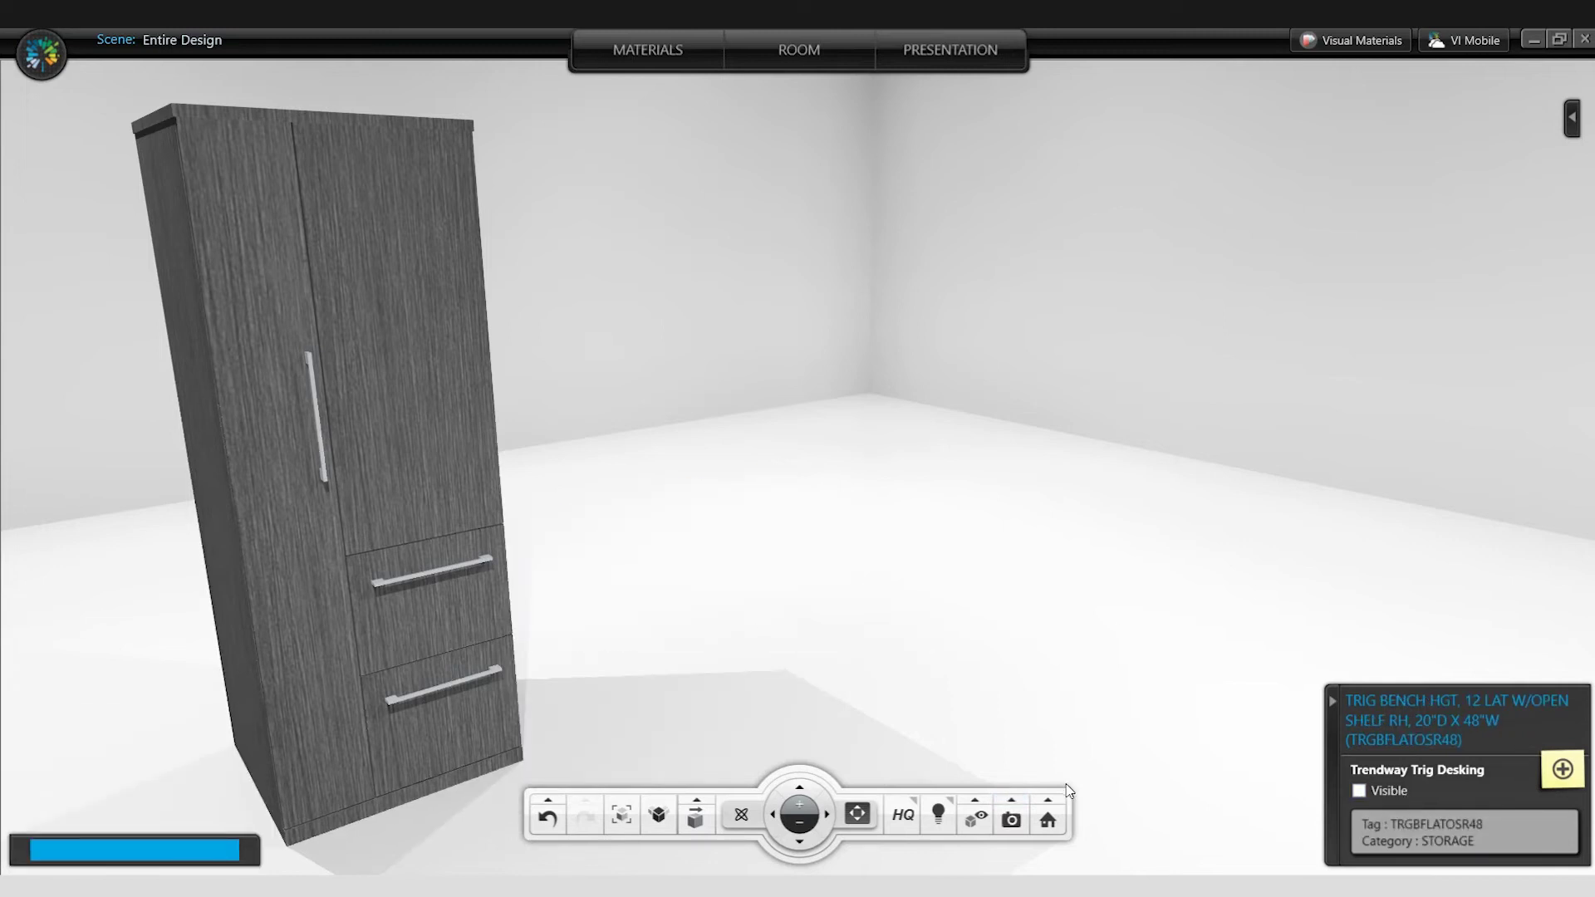
click(1020, 820)
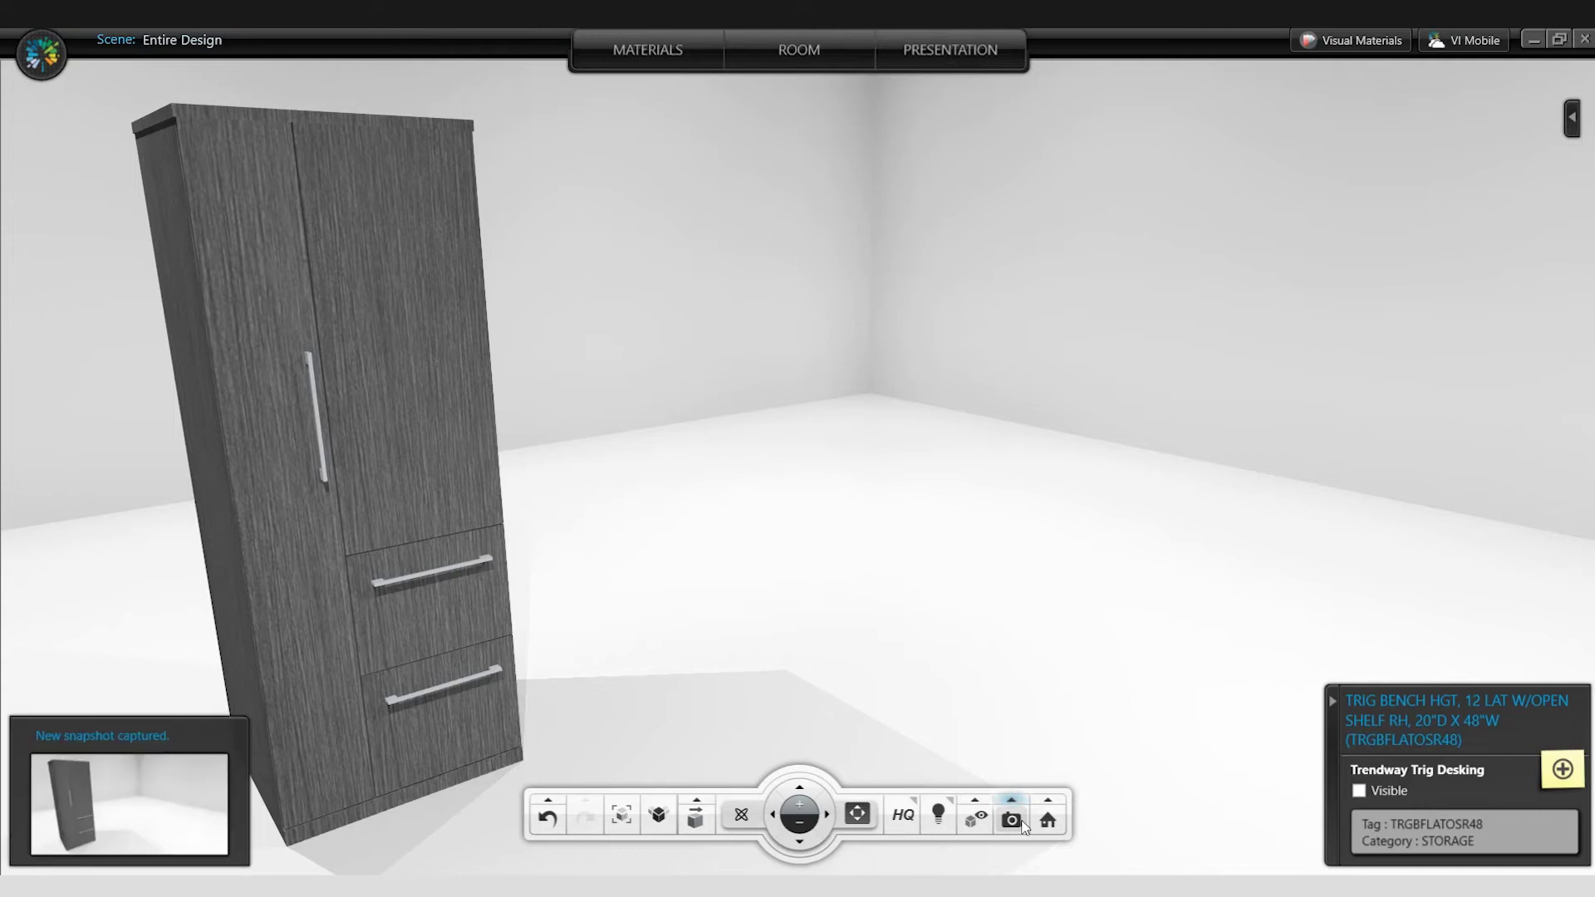
- Hide the wardrobe storage tower and capture a snapshot of the empty room
click(447, 447)
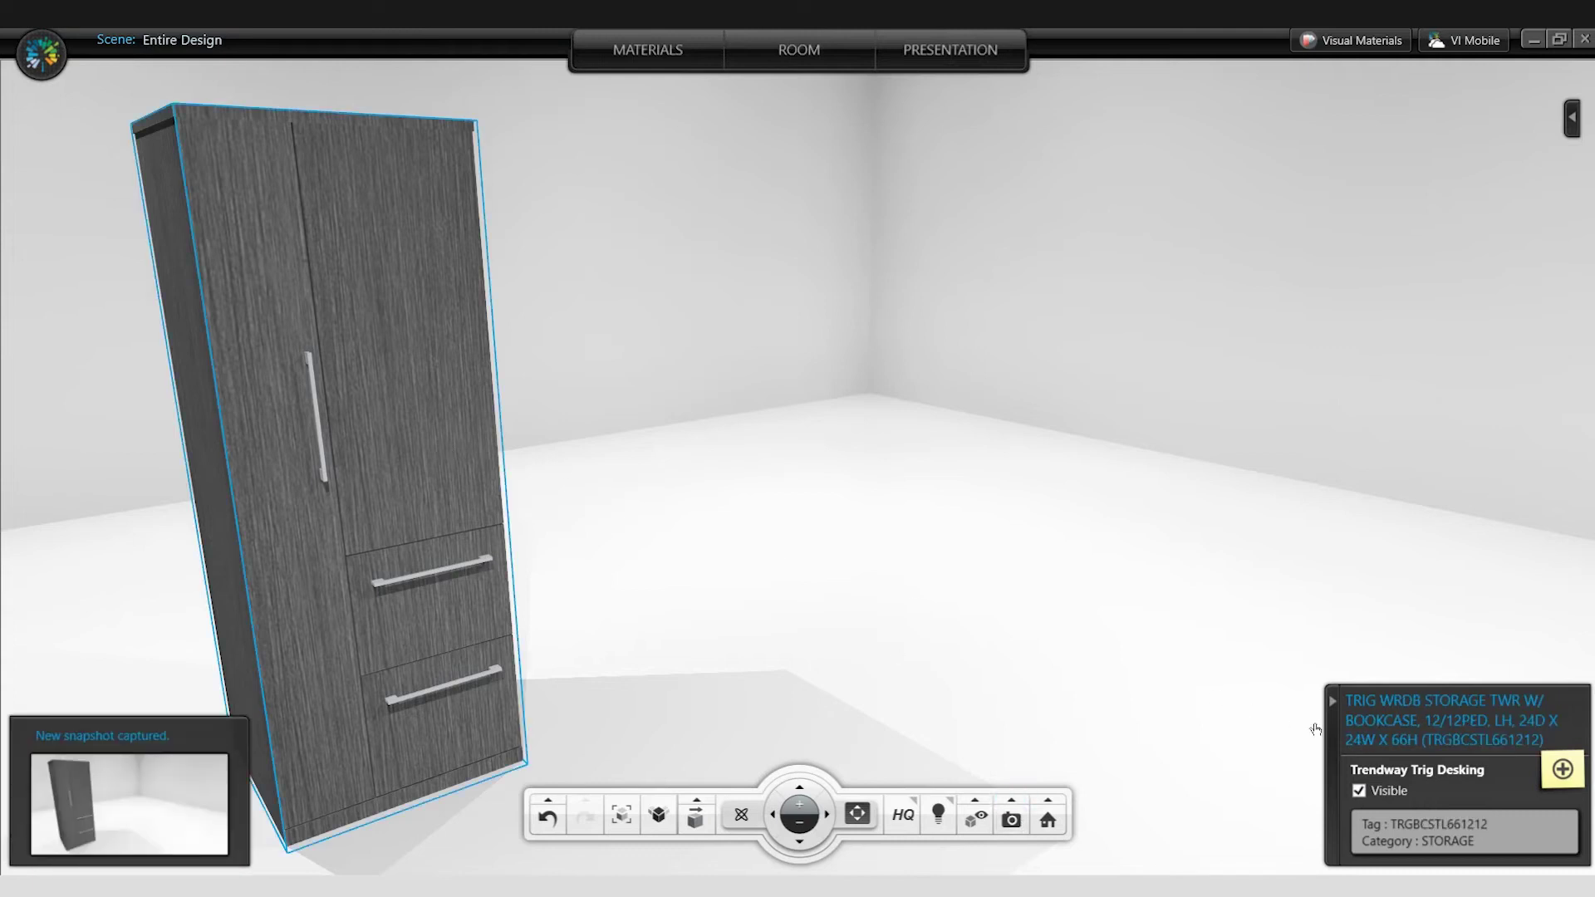
click(1360, 793)
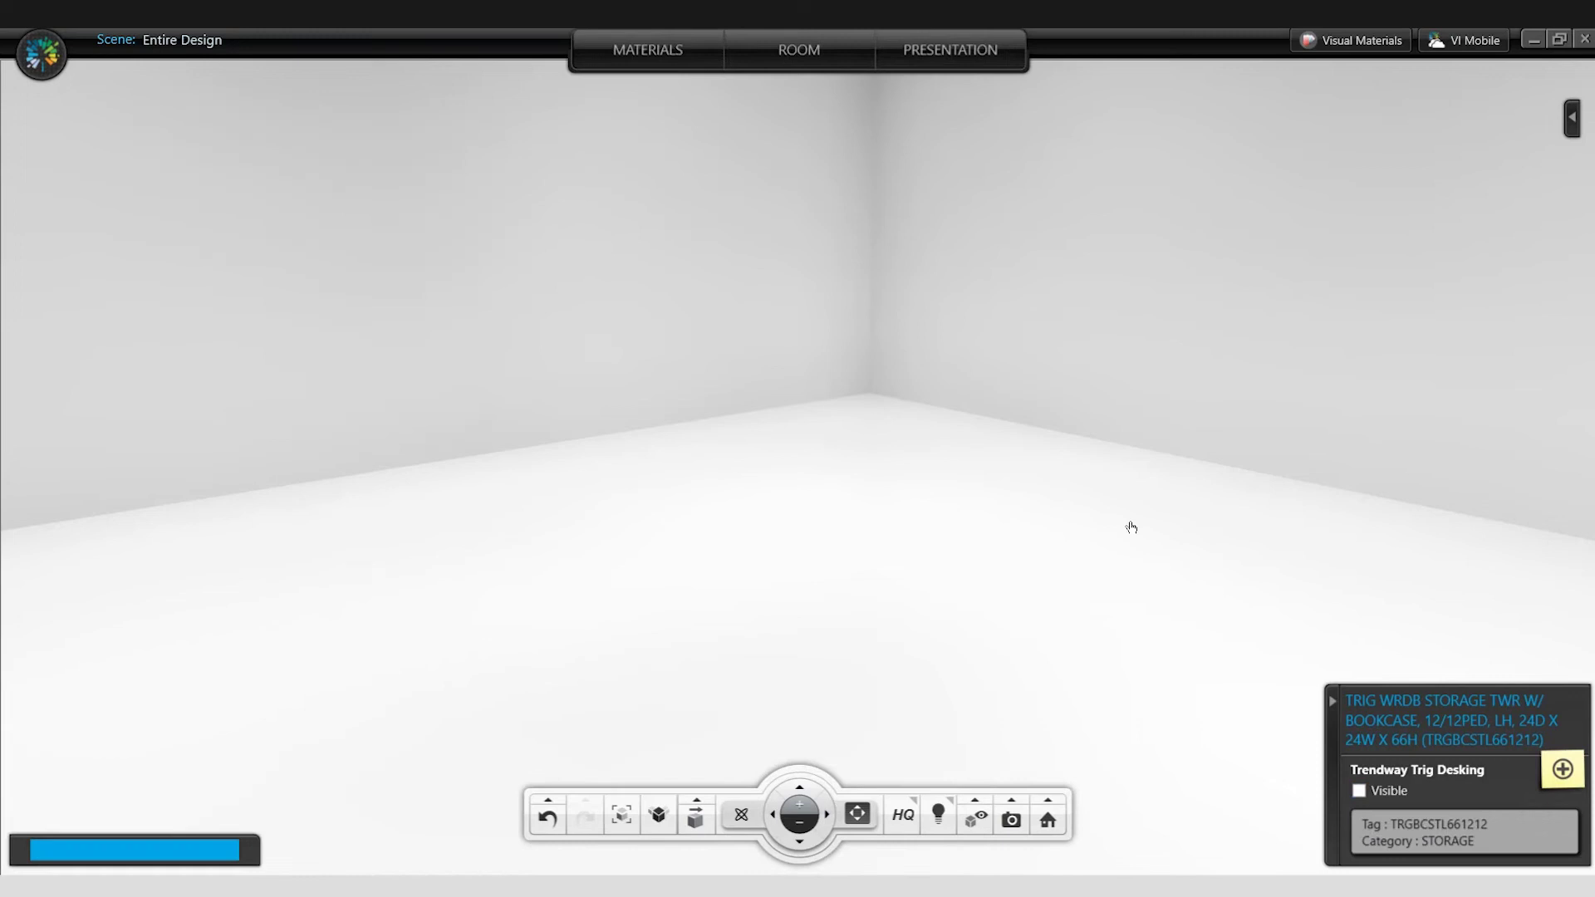
click(1013, 822)
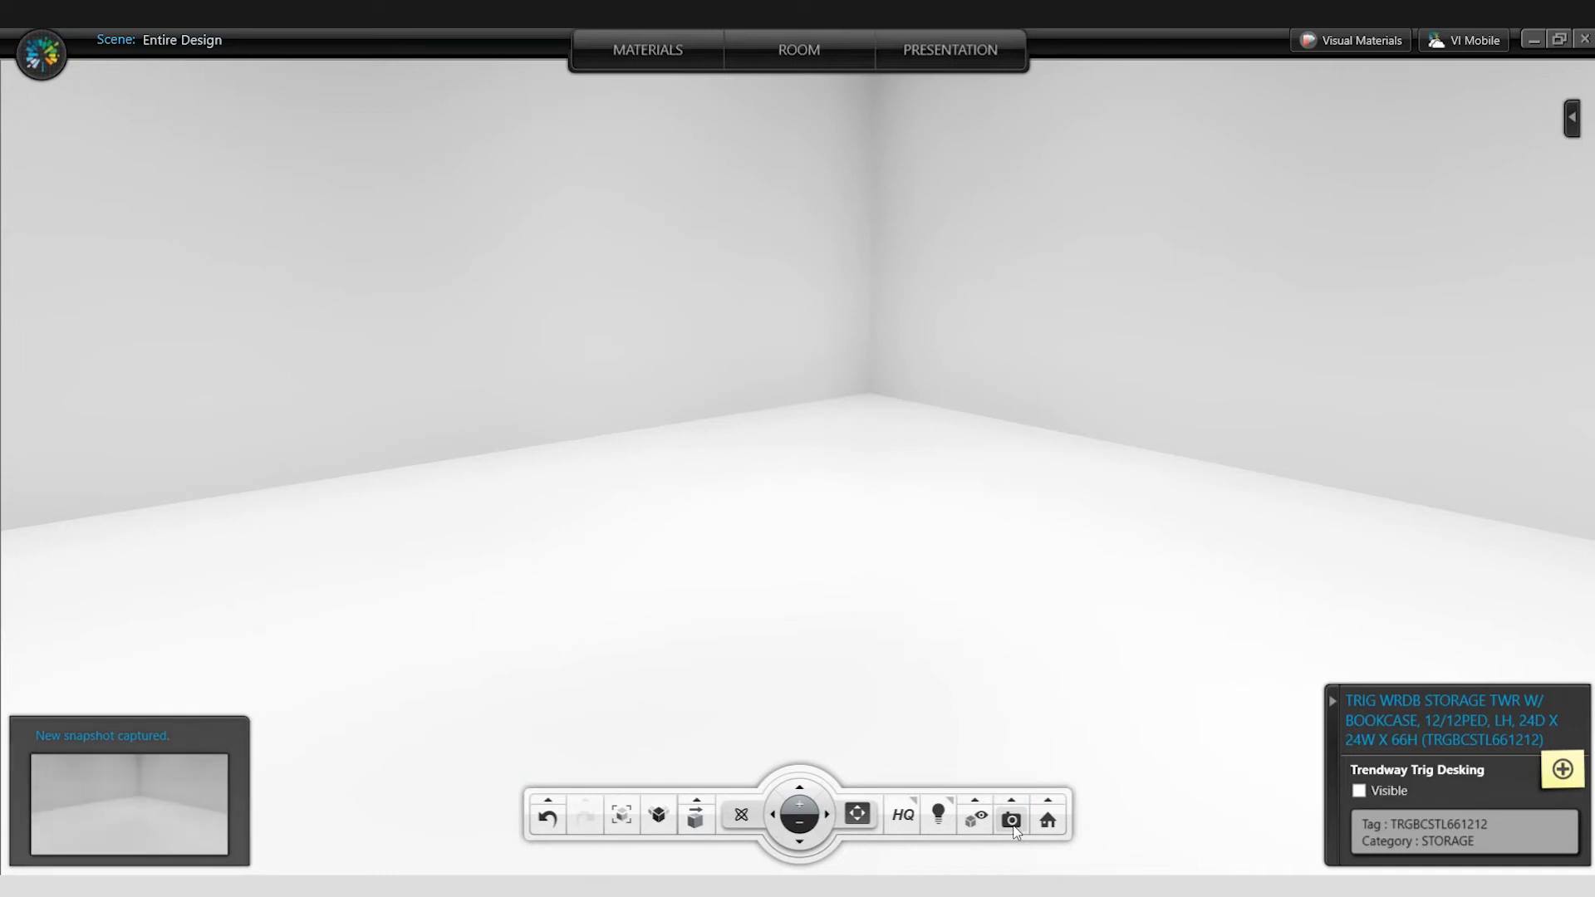
click(1012, 821)
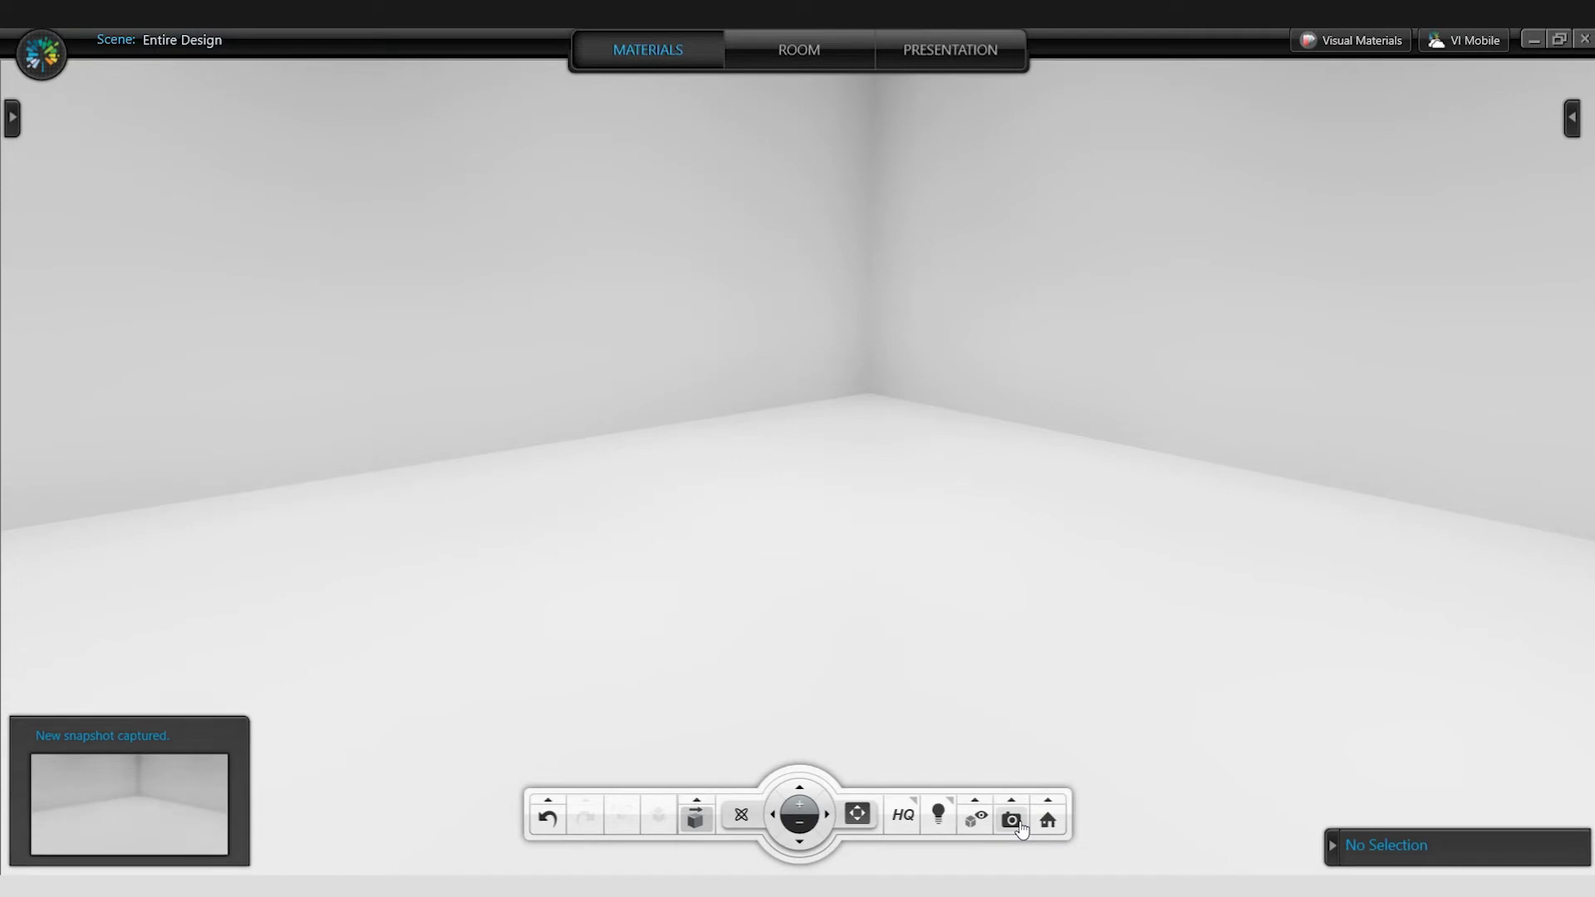
- Show all hidden items again and set the rendering mode to SQ
click(976, 805)
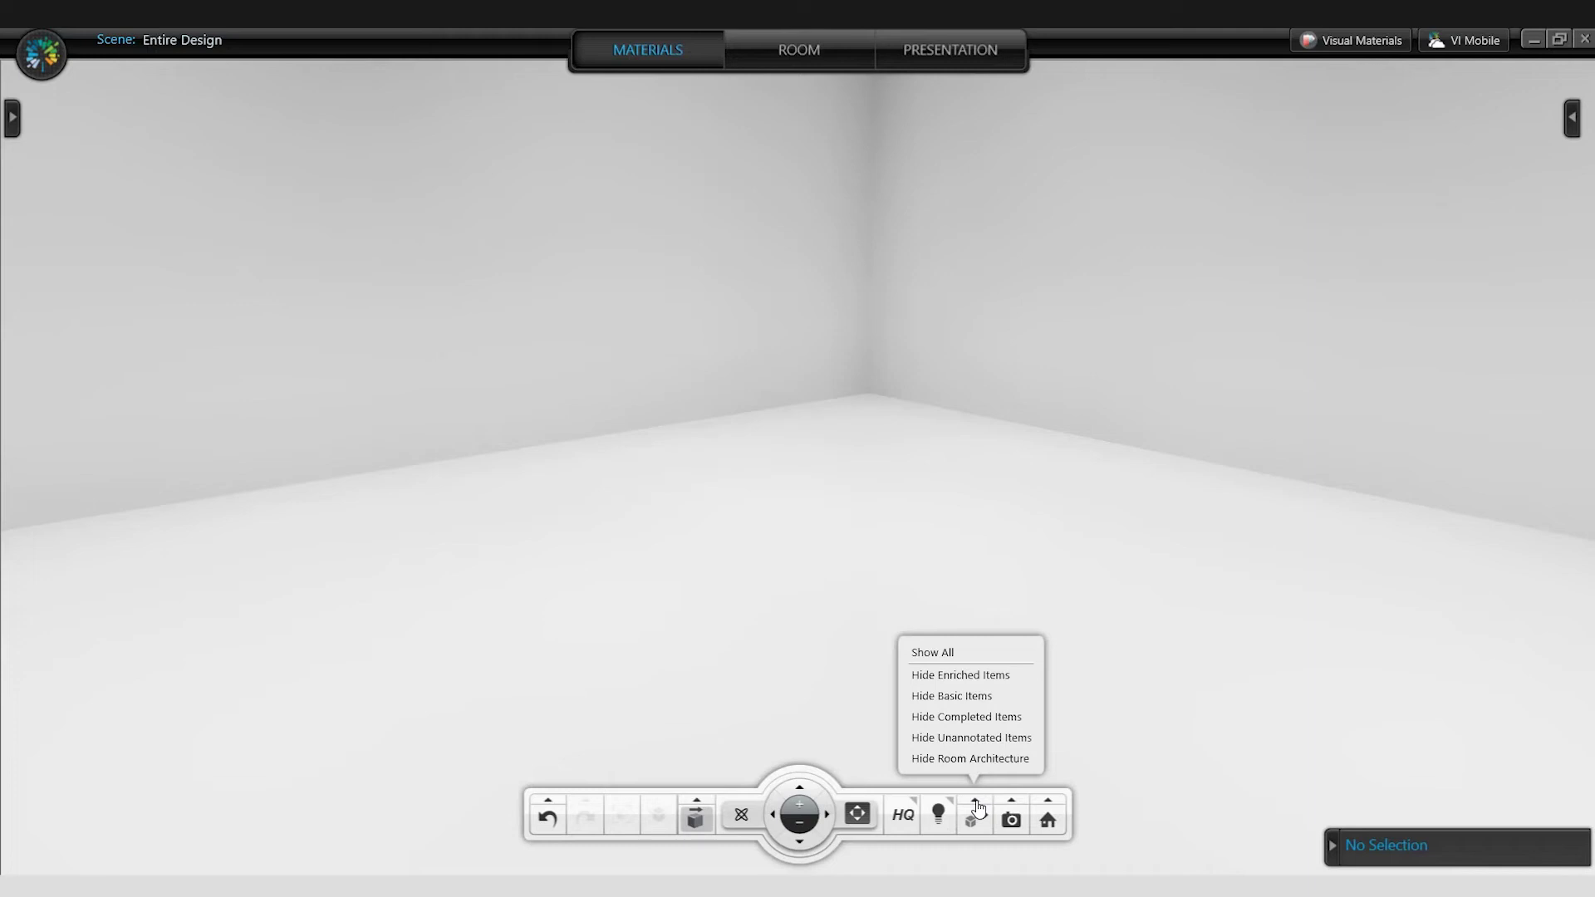
click(962, 660)
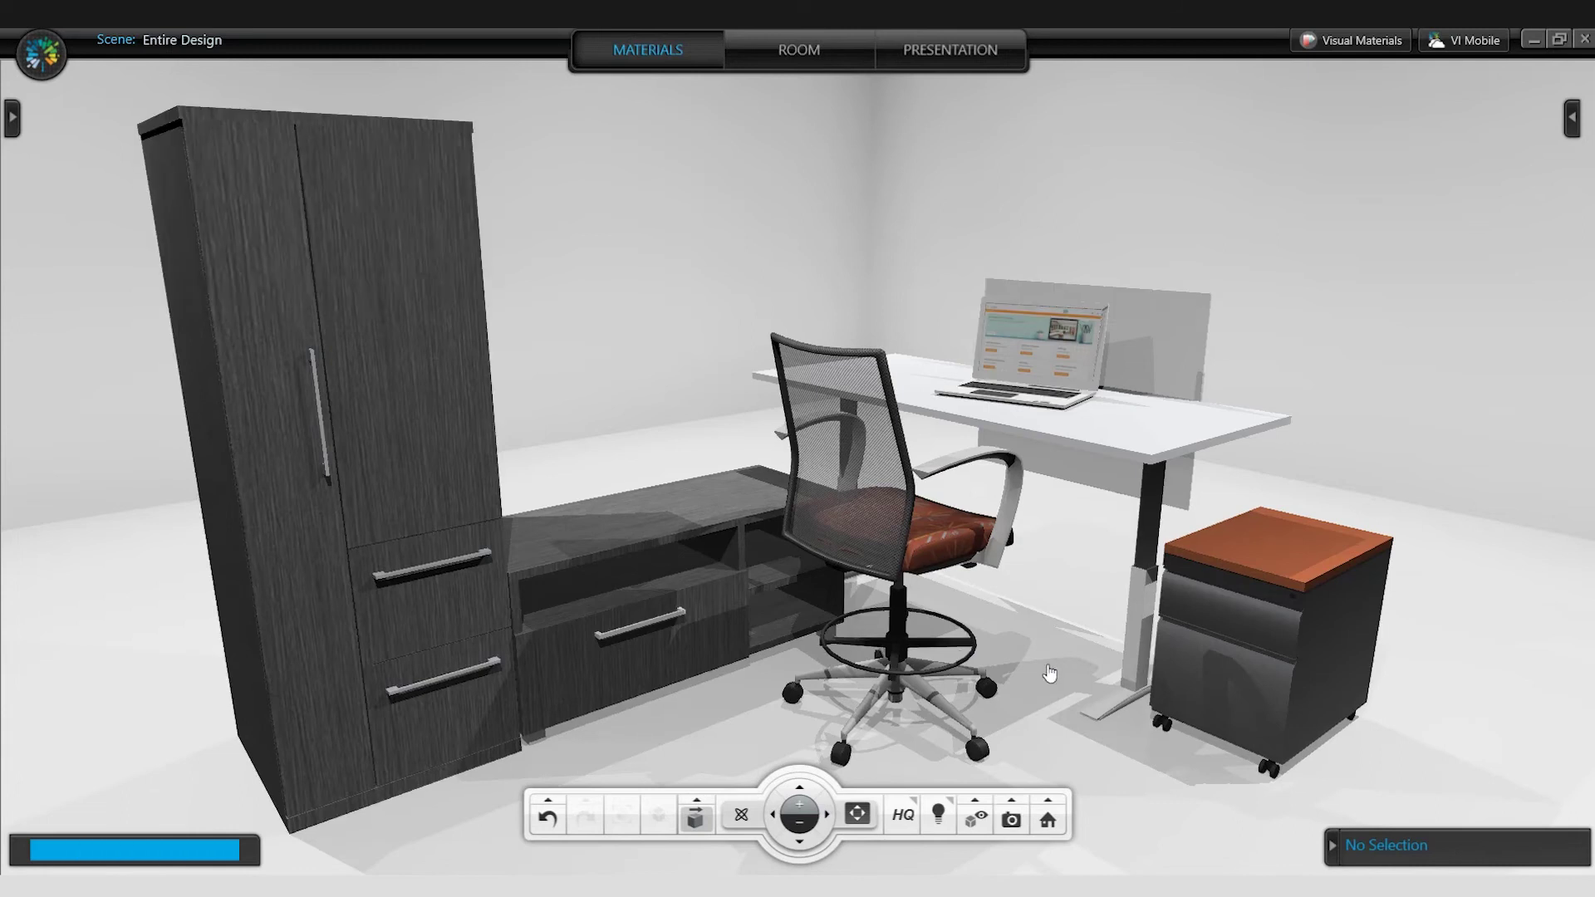
click(897, 822)
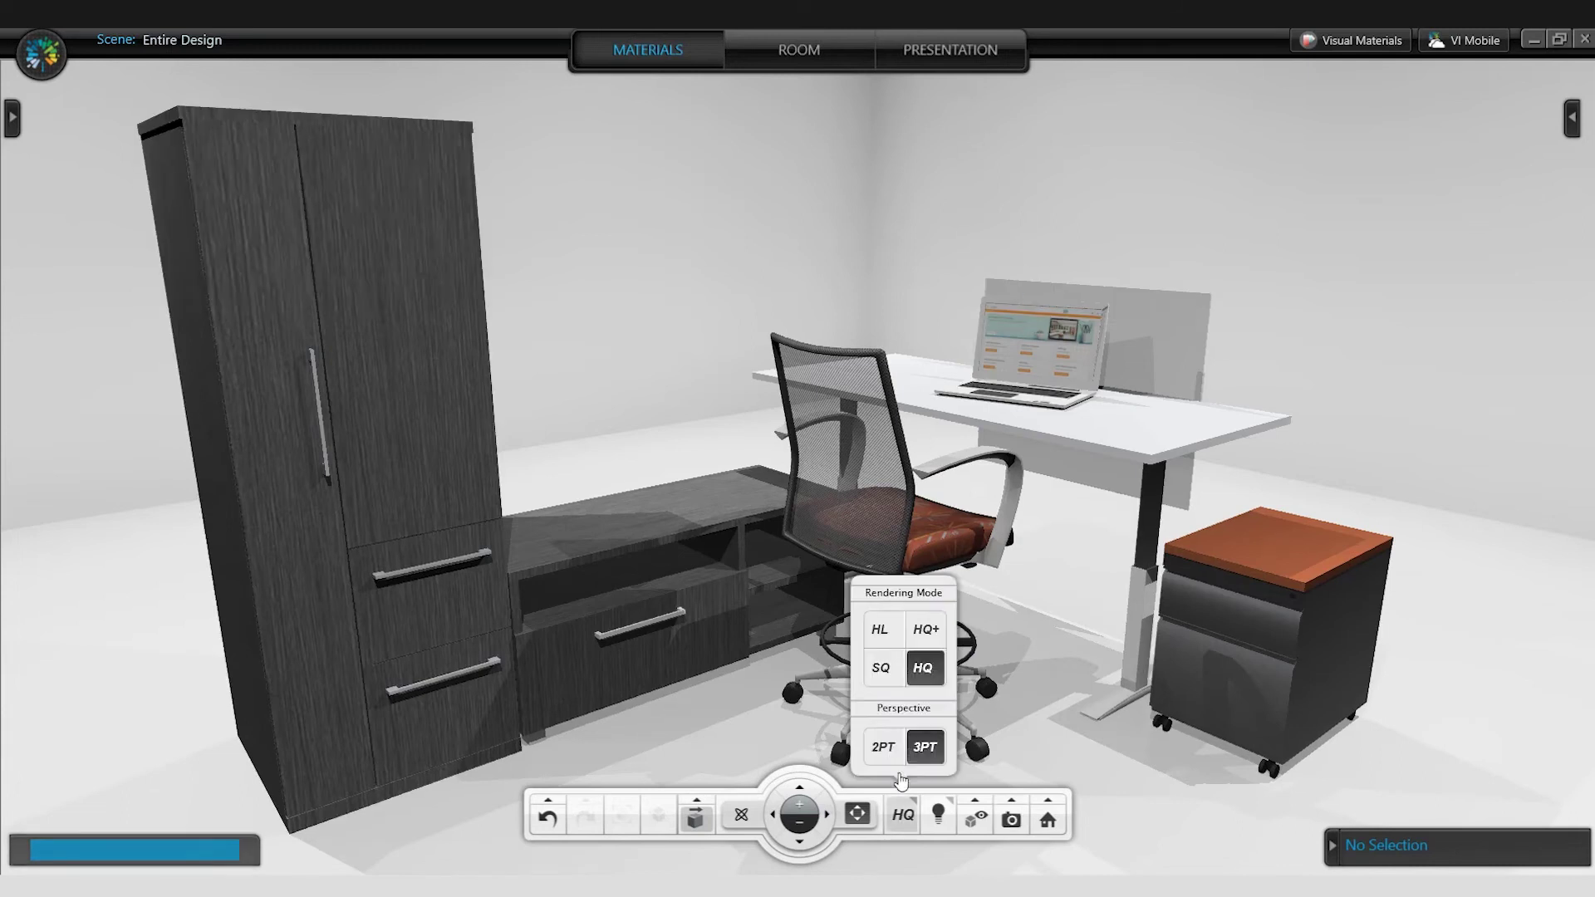
click(880, 669)
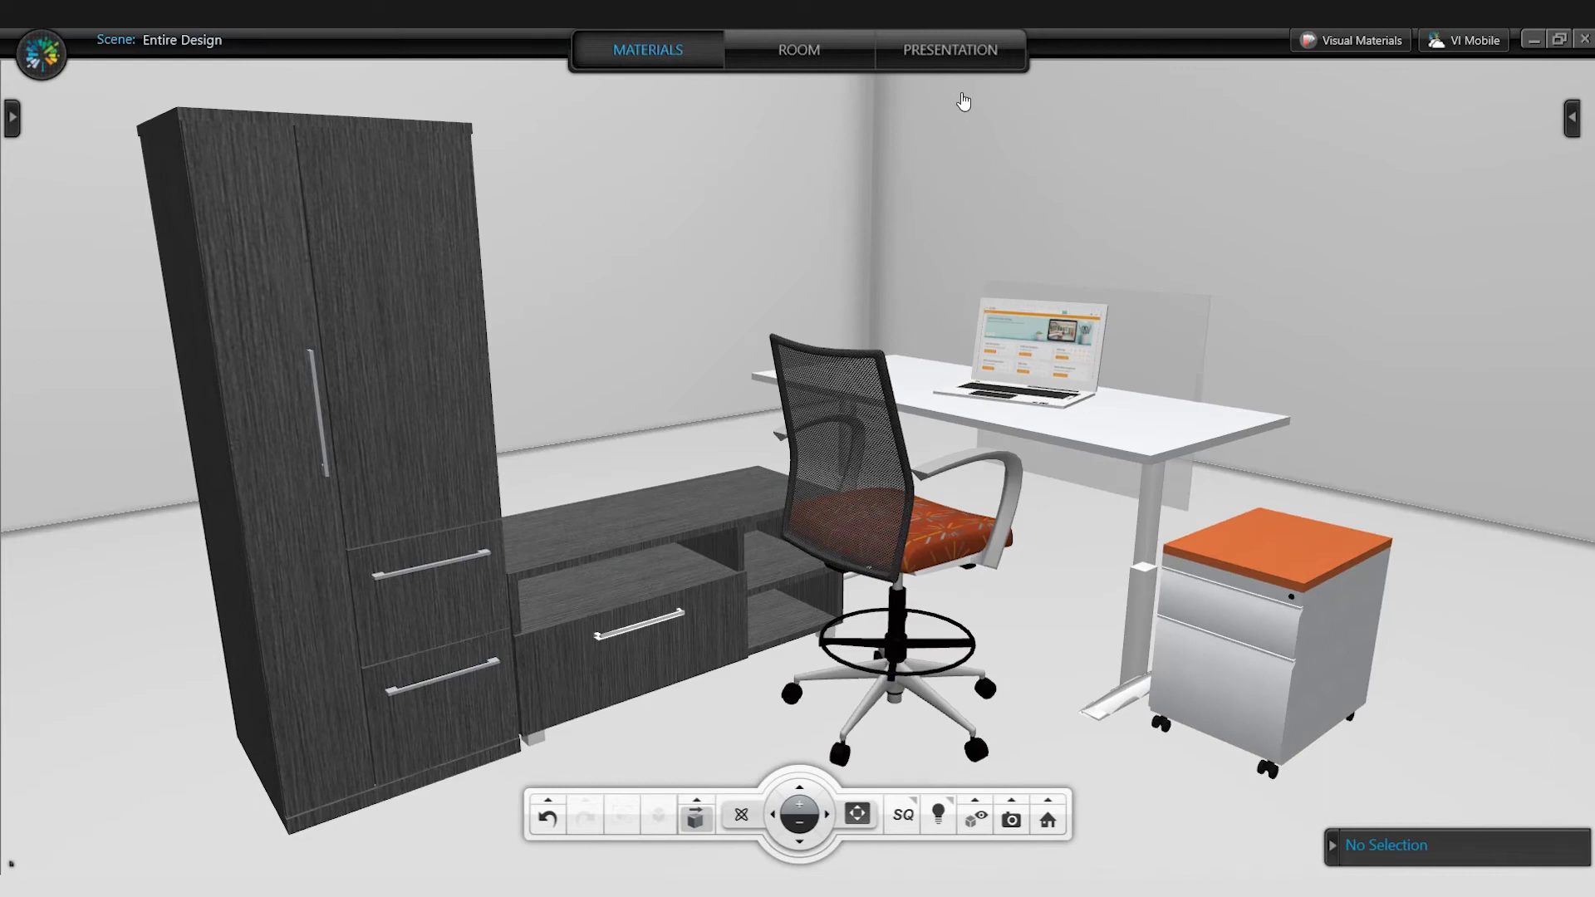
- Select the scene snapshots Entire Design 2 through Entire Design 8 in the presentation images and save them to the Desktop
click(951, 52)
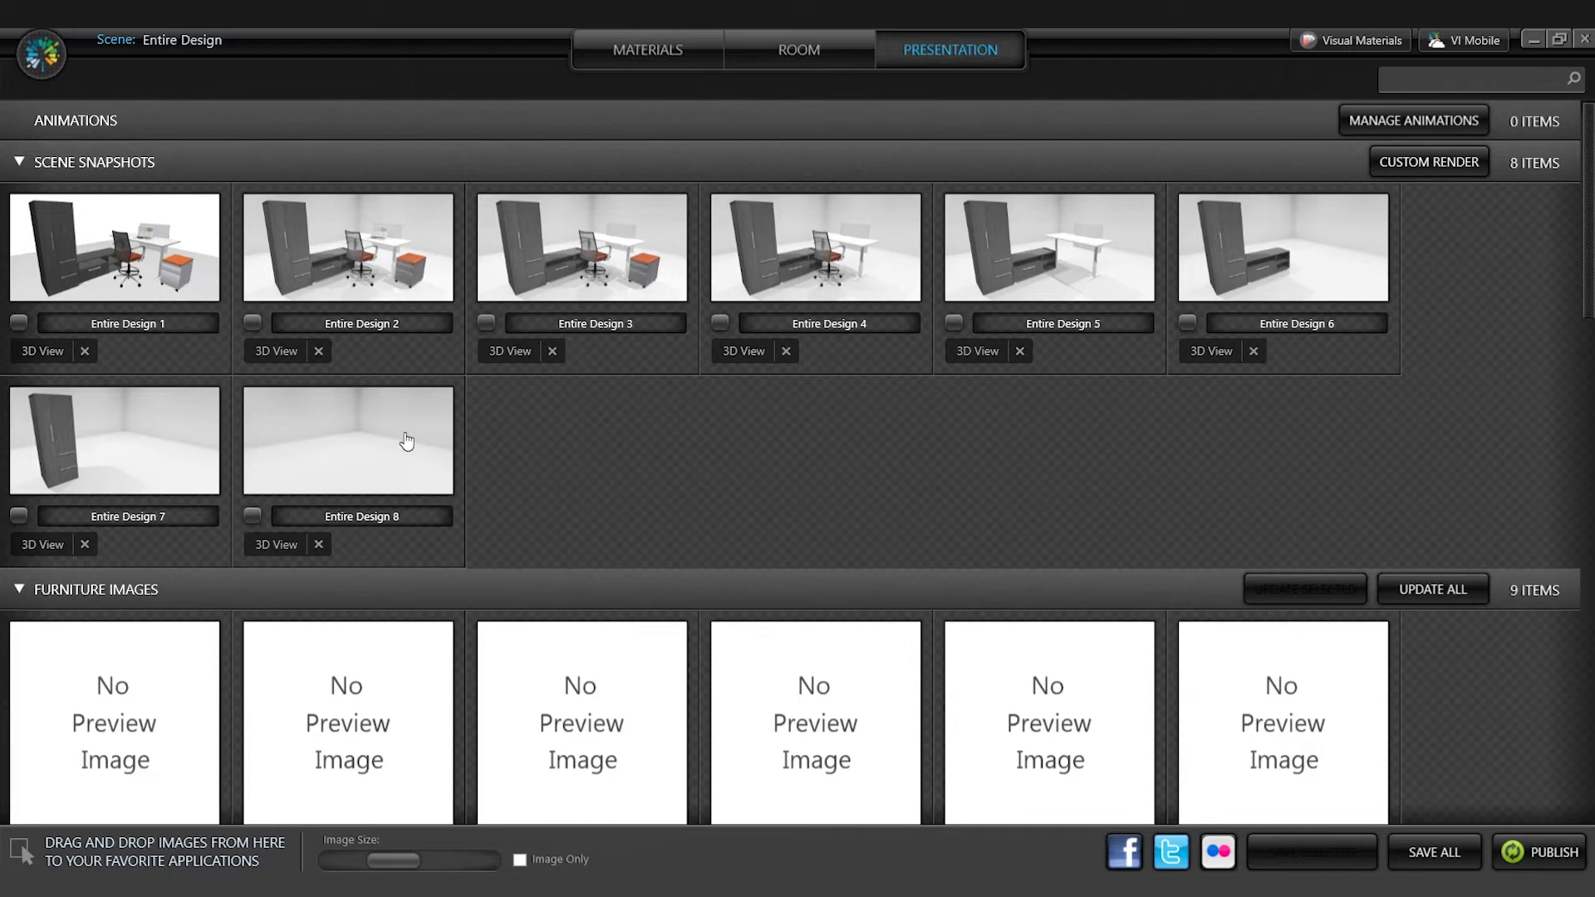
click(258, 329)
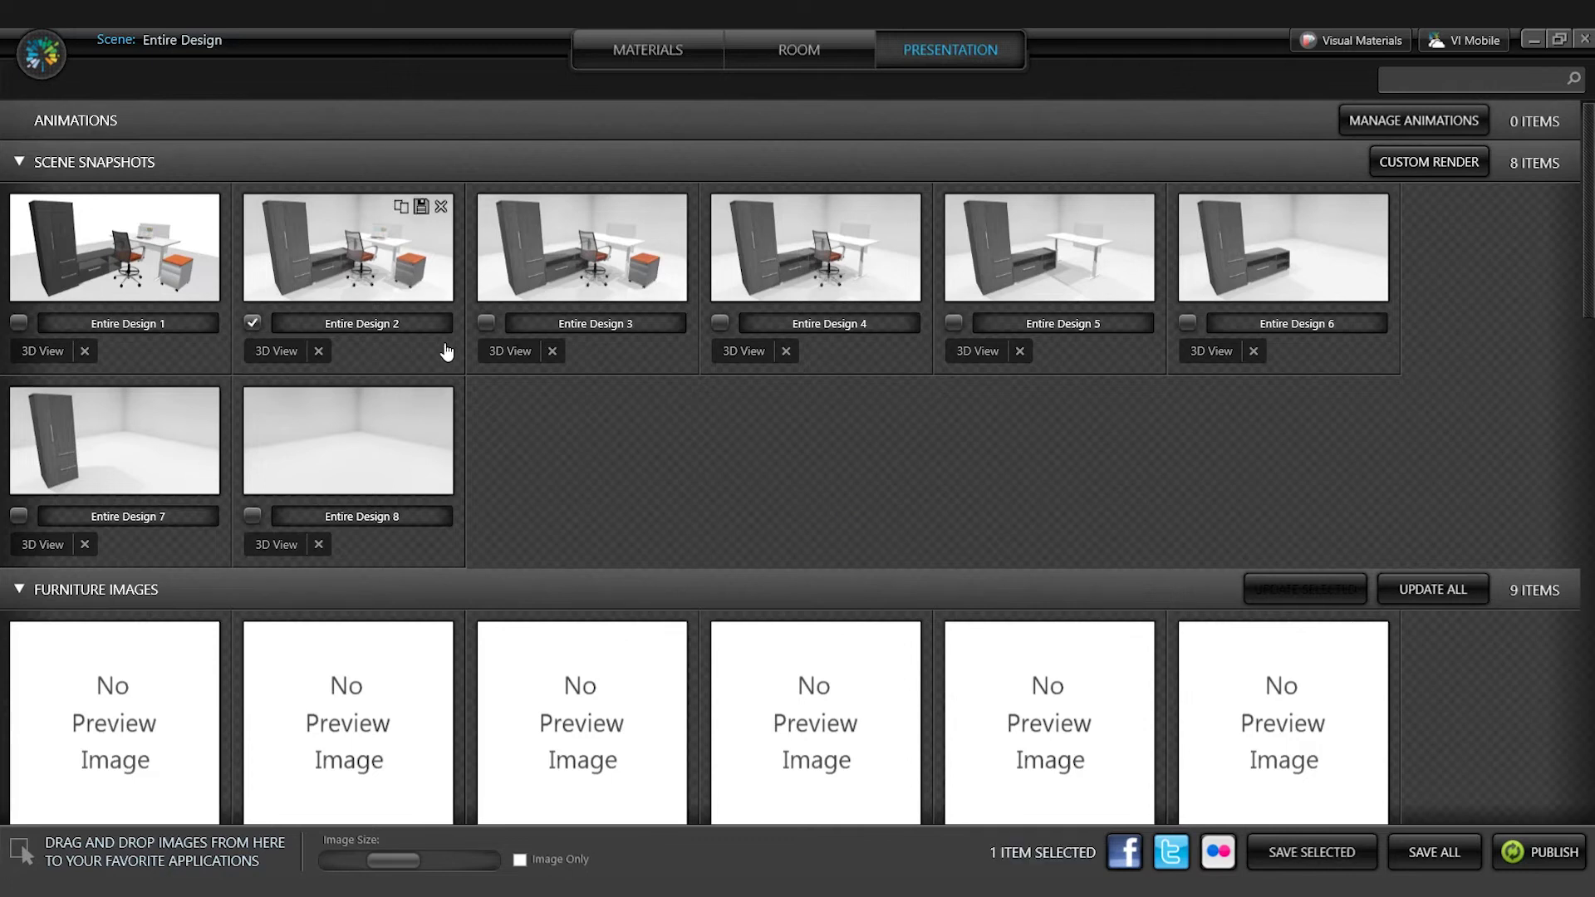
click(487, 323)
click(721, 323)
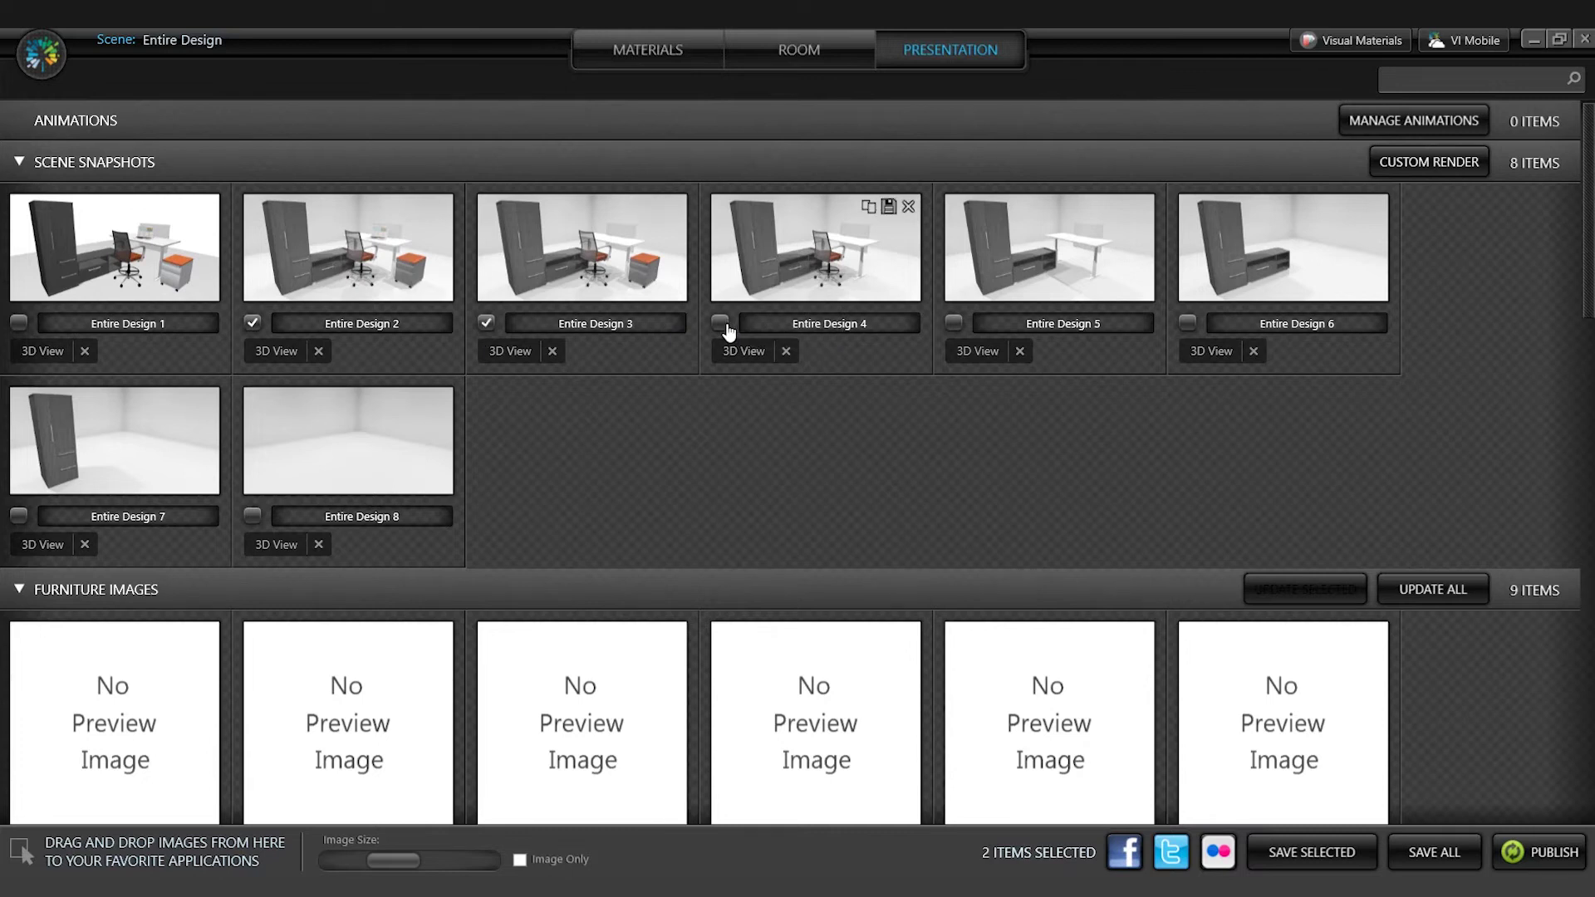
click(952, 323)
click(1188, 323)
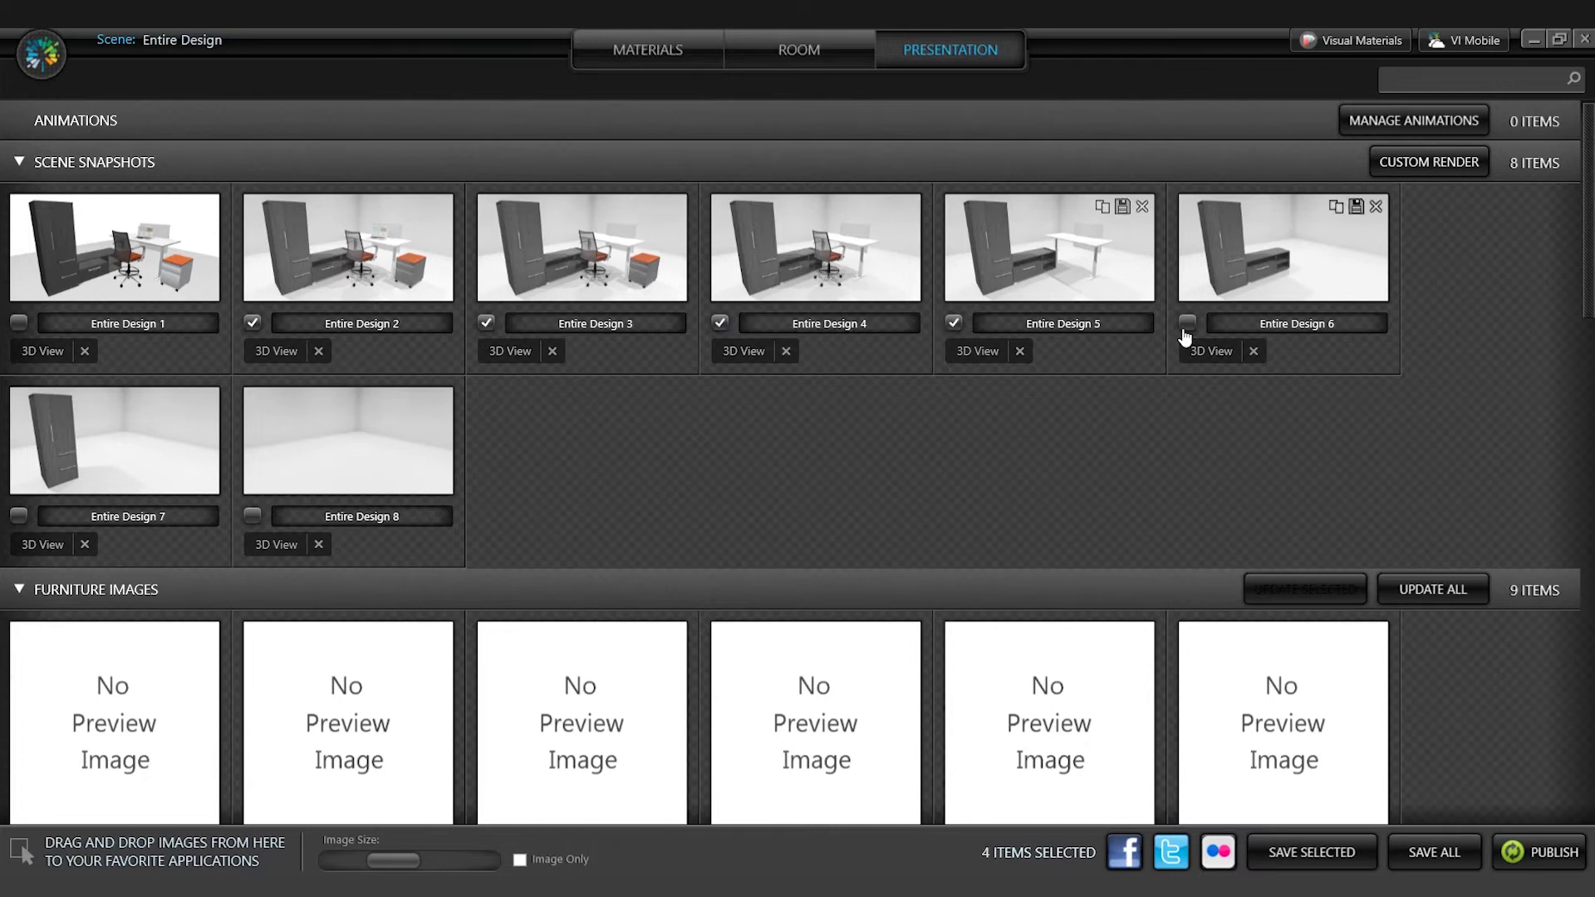
click(19, 517)
click(253, 516)
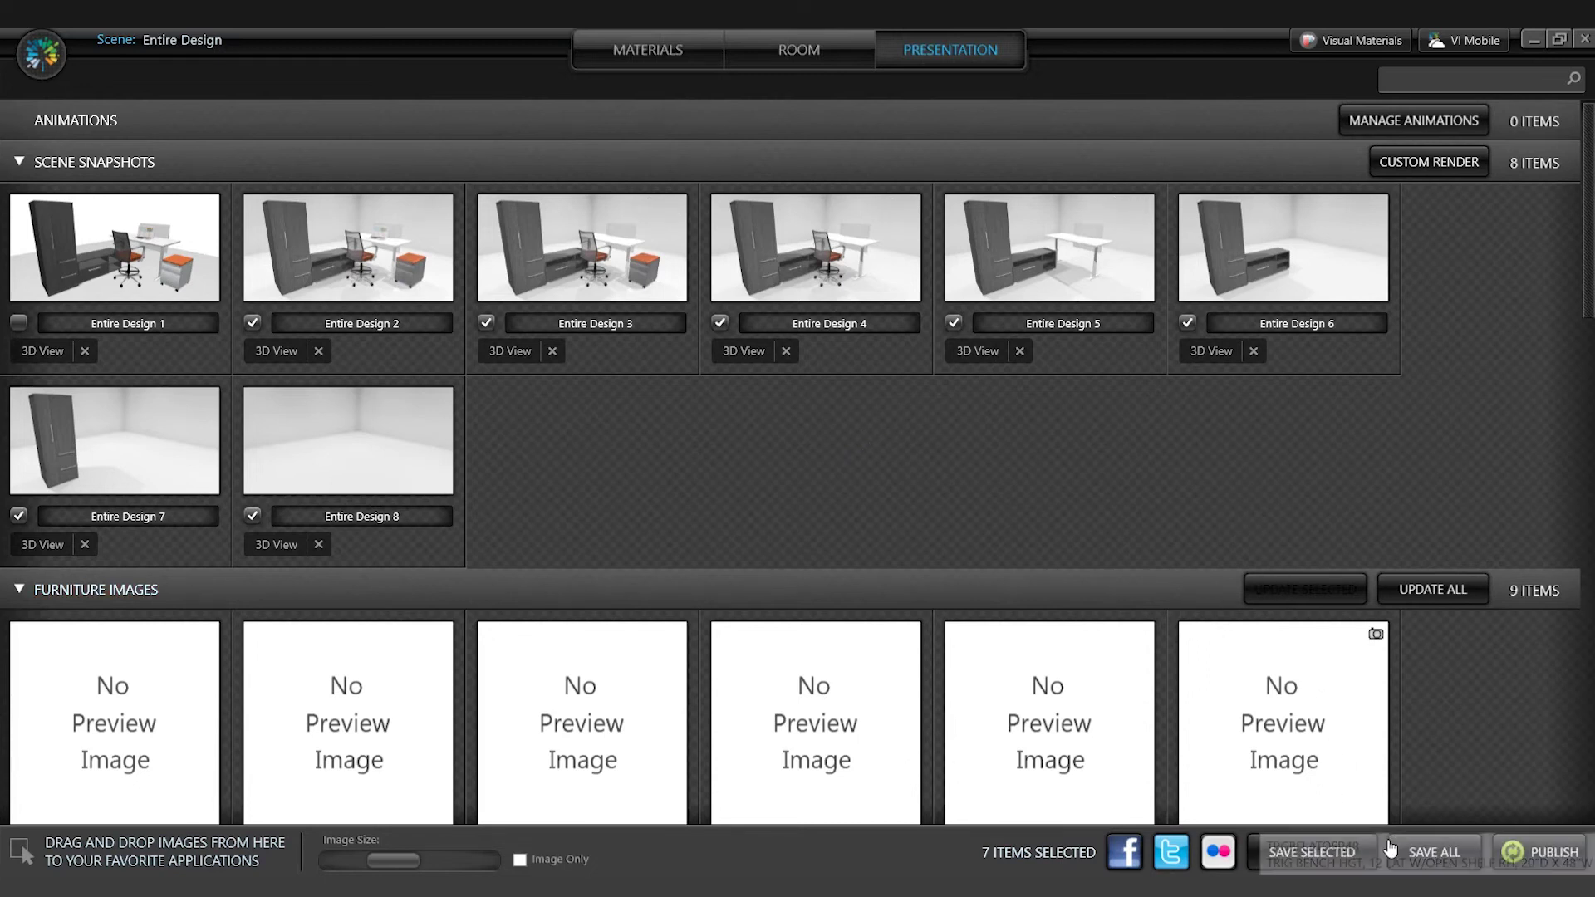
click(1353, 860)
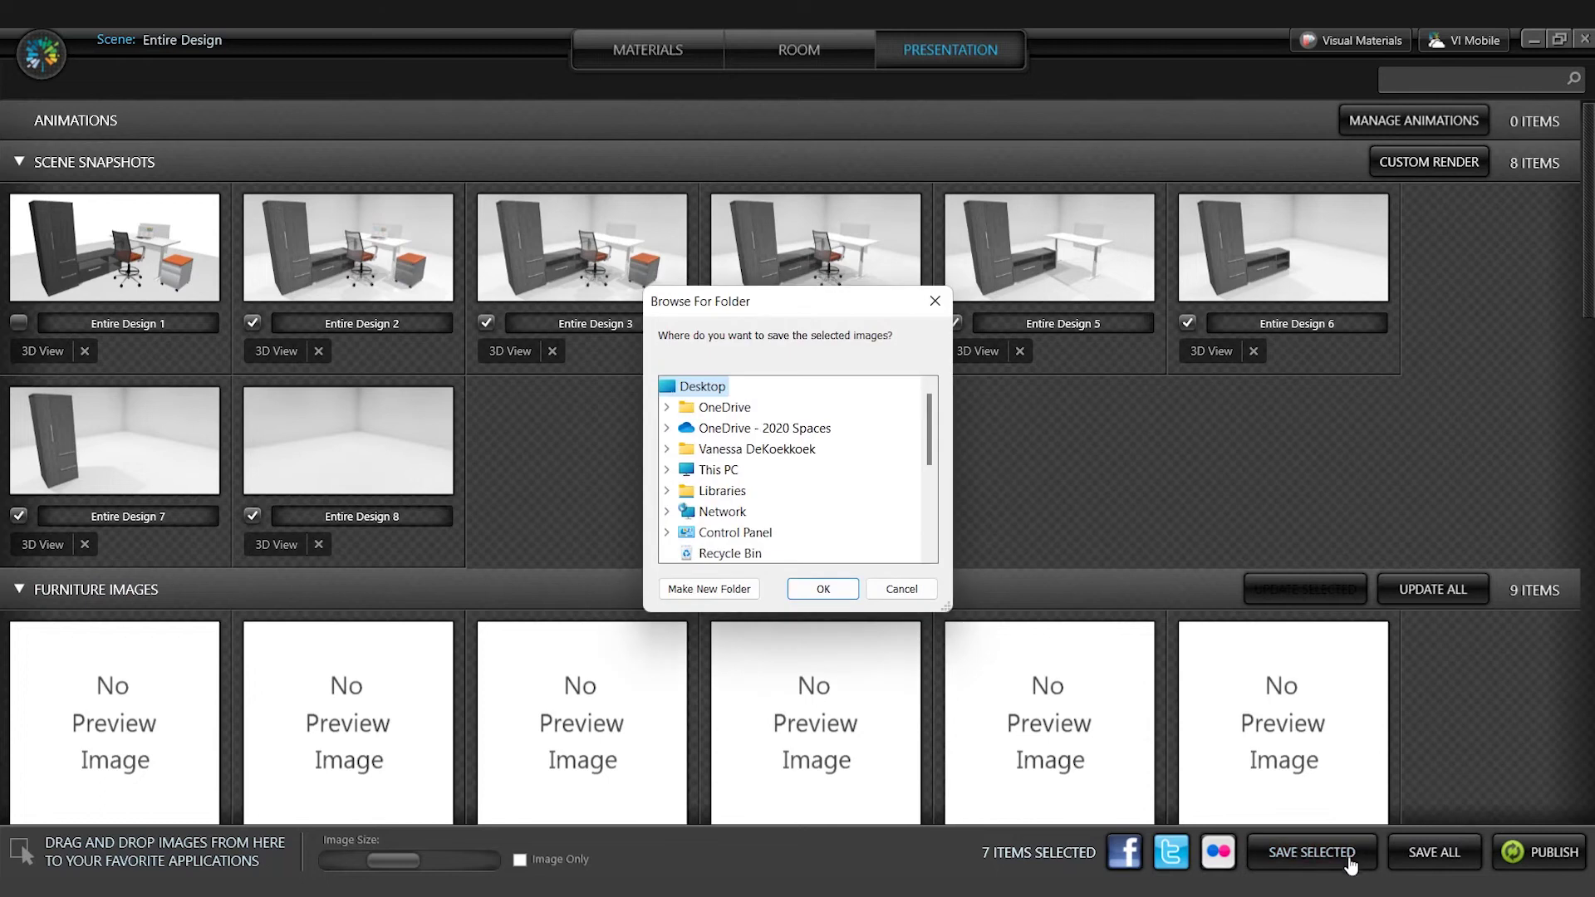
click(822, 589)
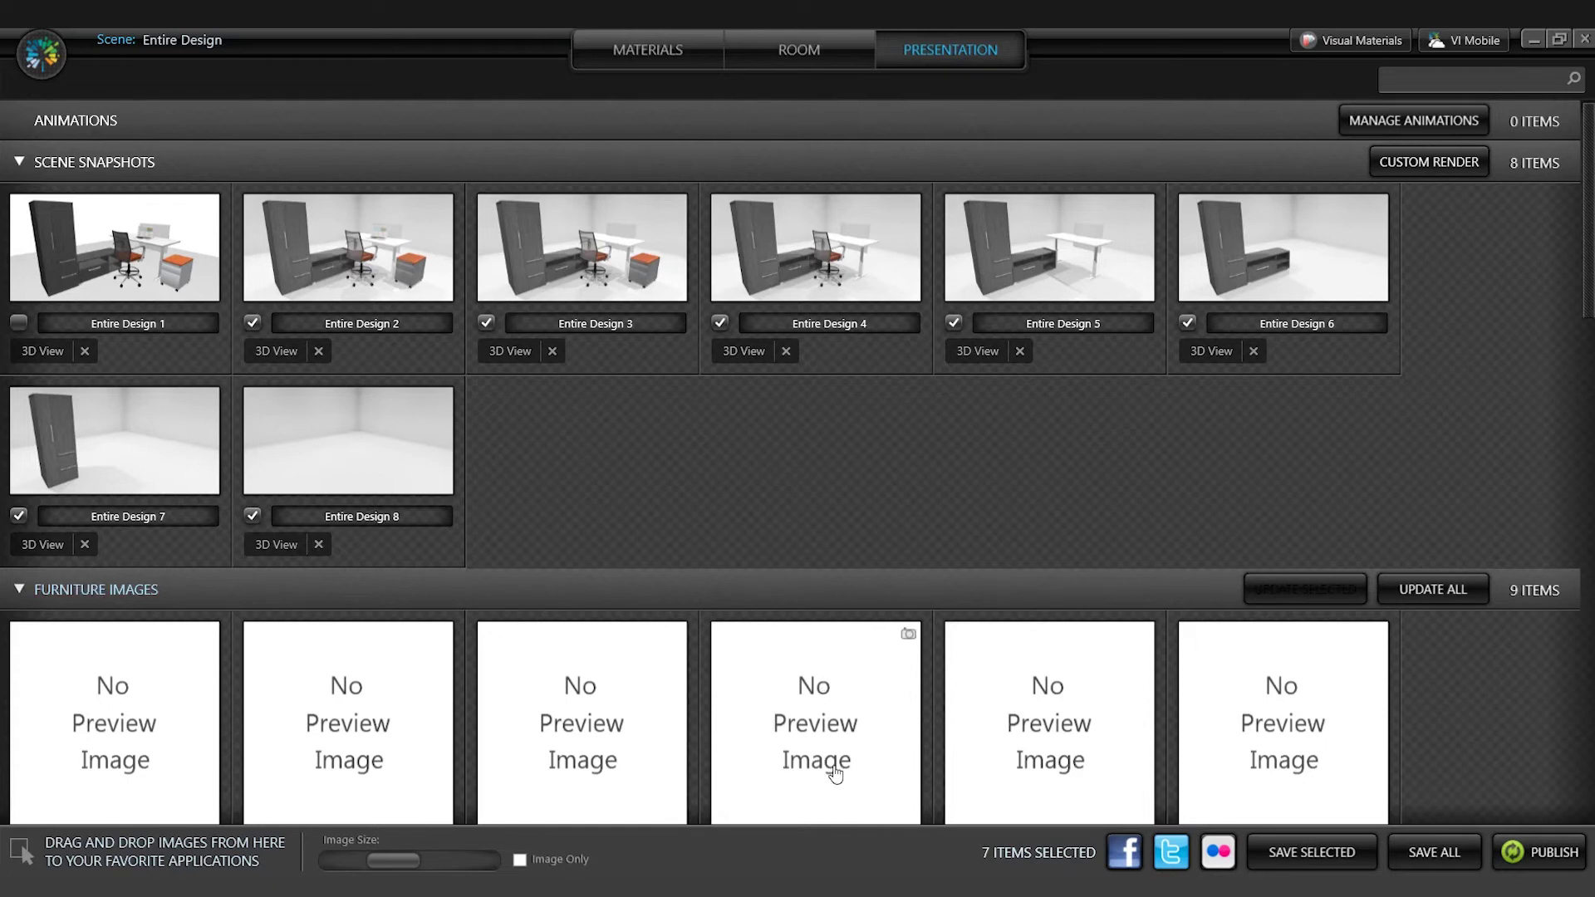
- Switch to PowerPoint and create a blank presentation
mouse_move(797, 896)
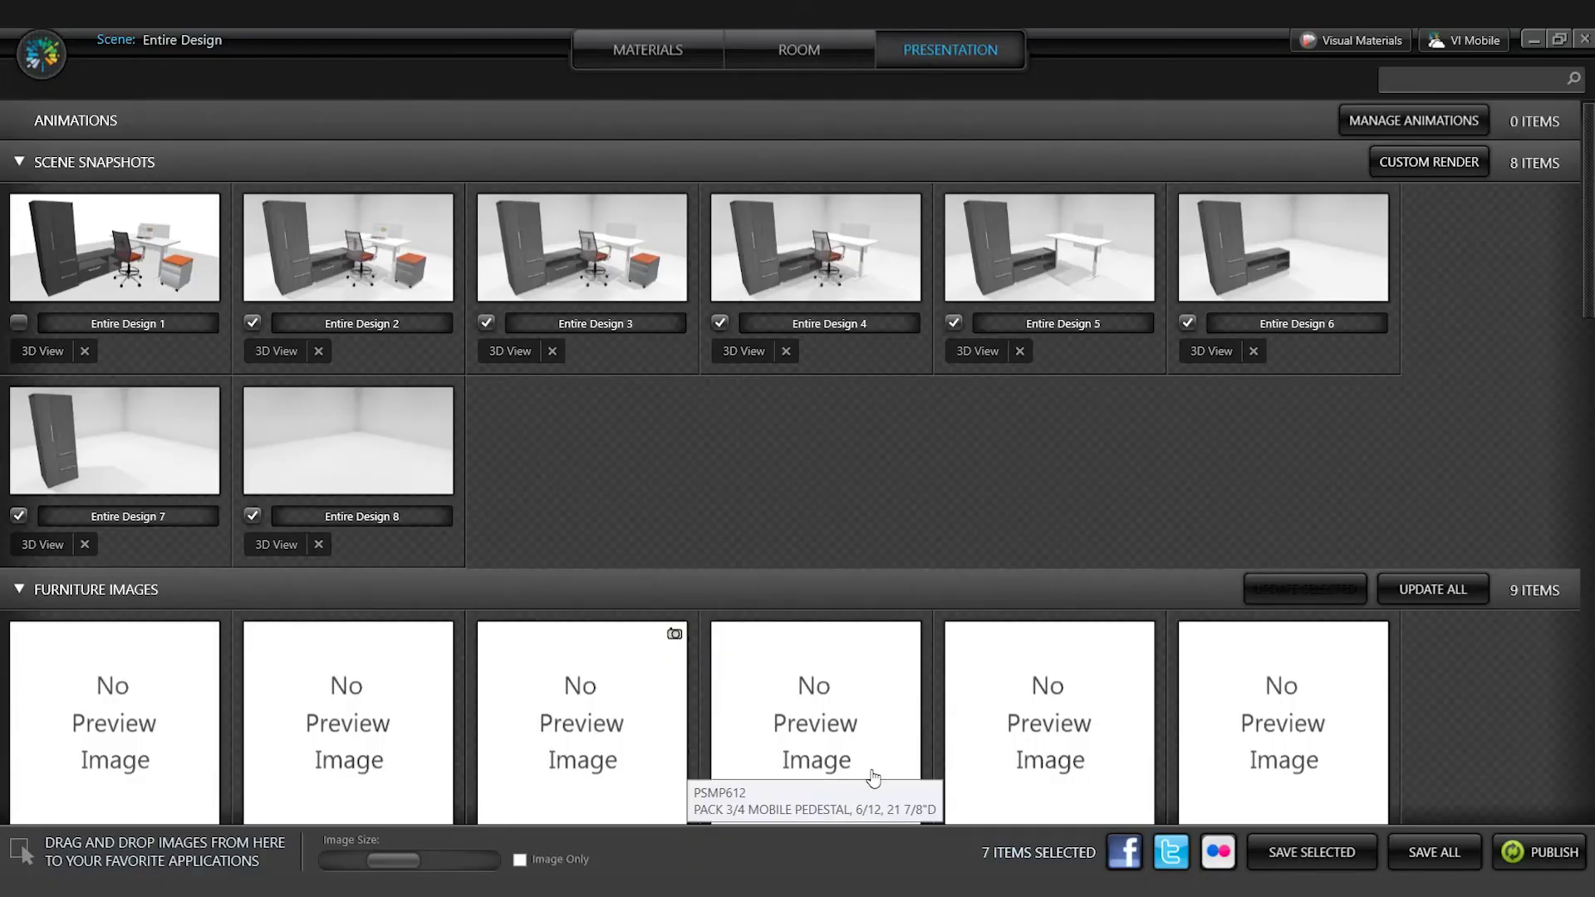
drag(1594, 333, 630, 33)
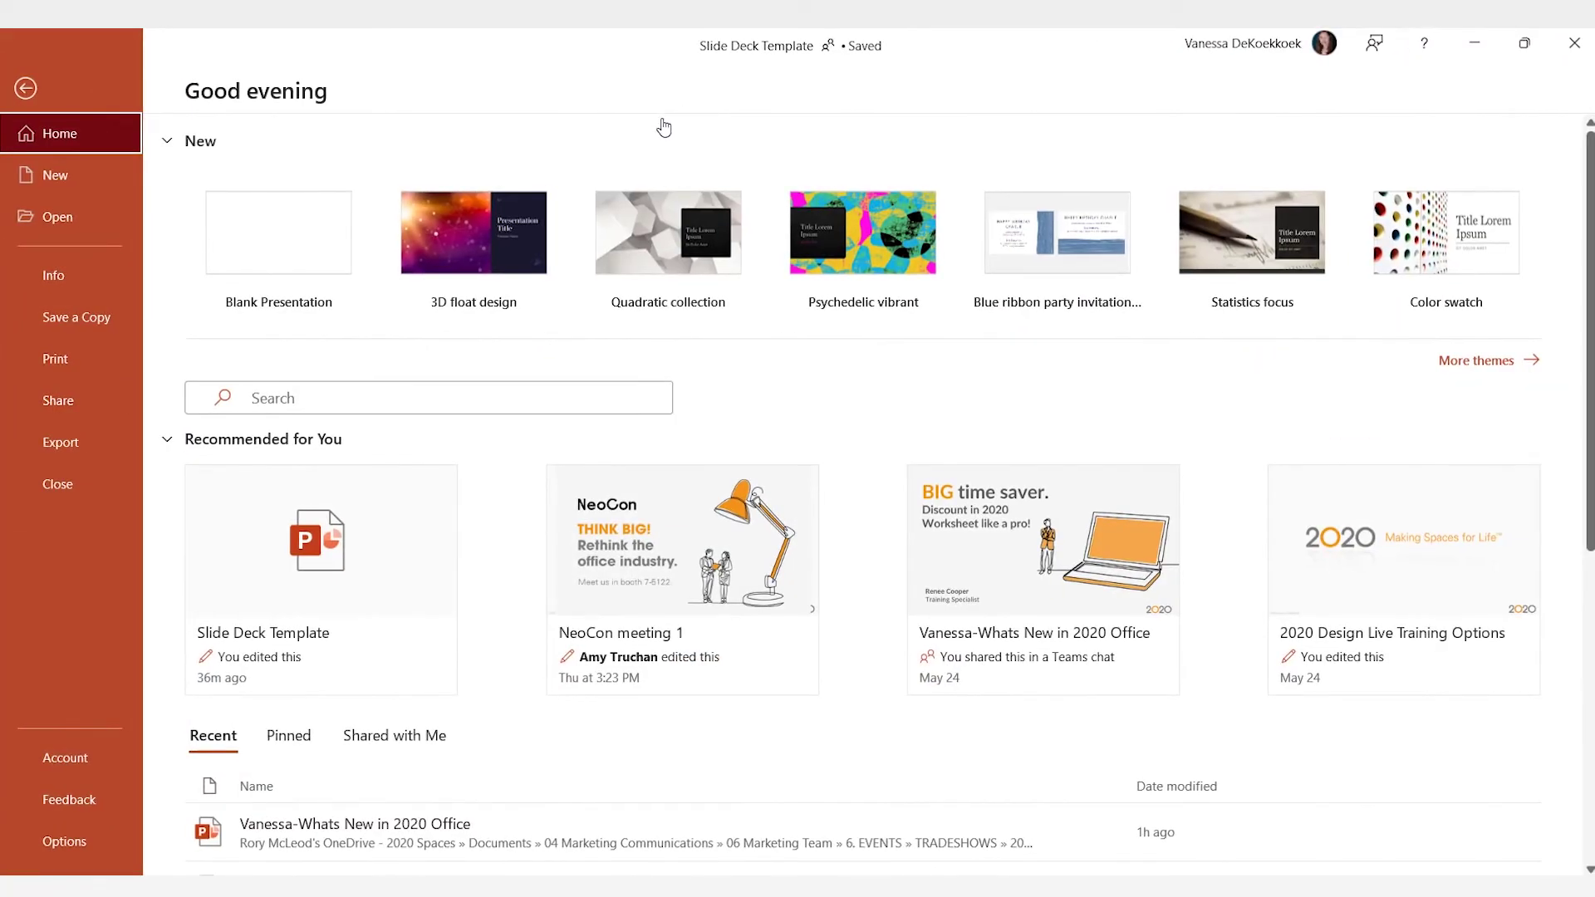
click(256, 250)
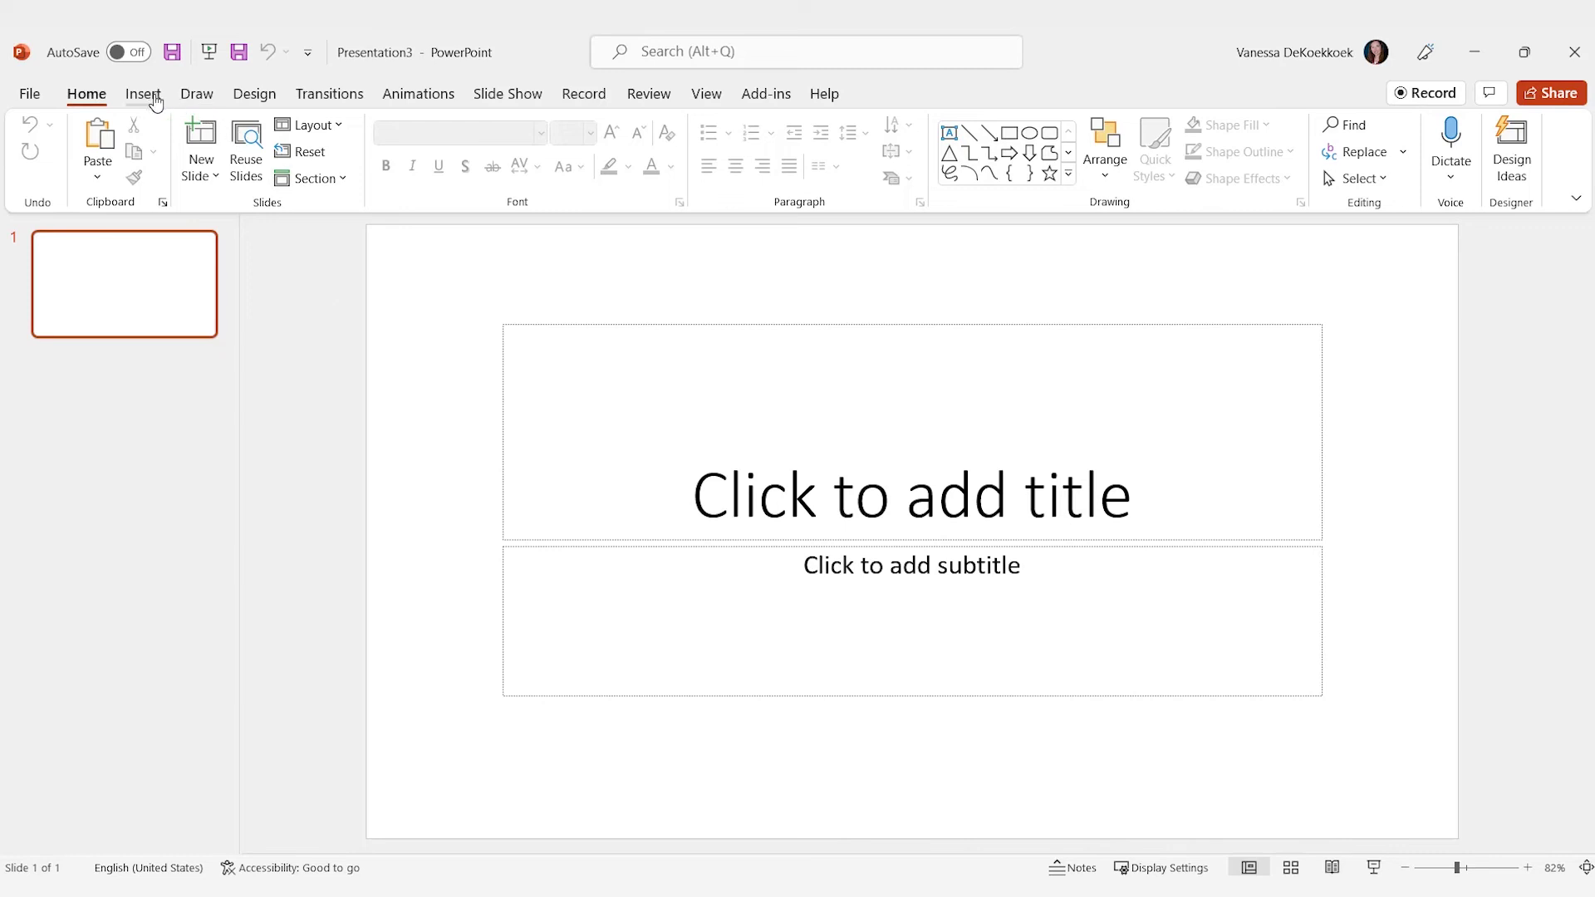
- Start a new photo album and add the pictures Entire Design 2 through Entire Design 8 from the Desktop
click(153, 96)
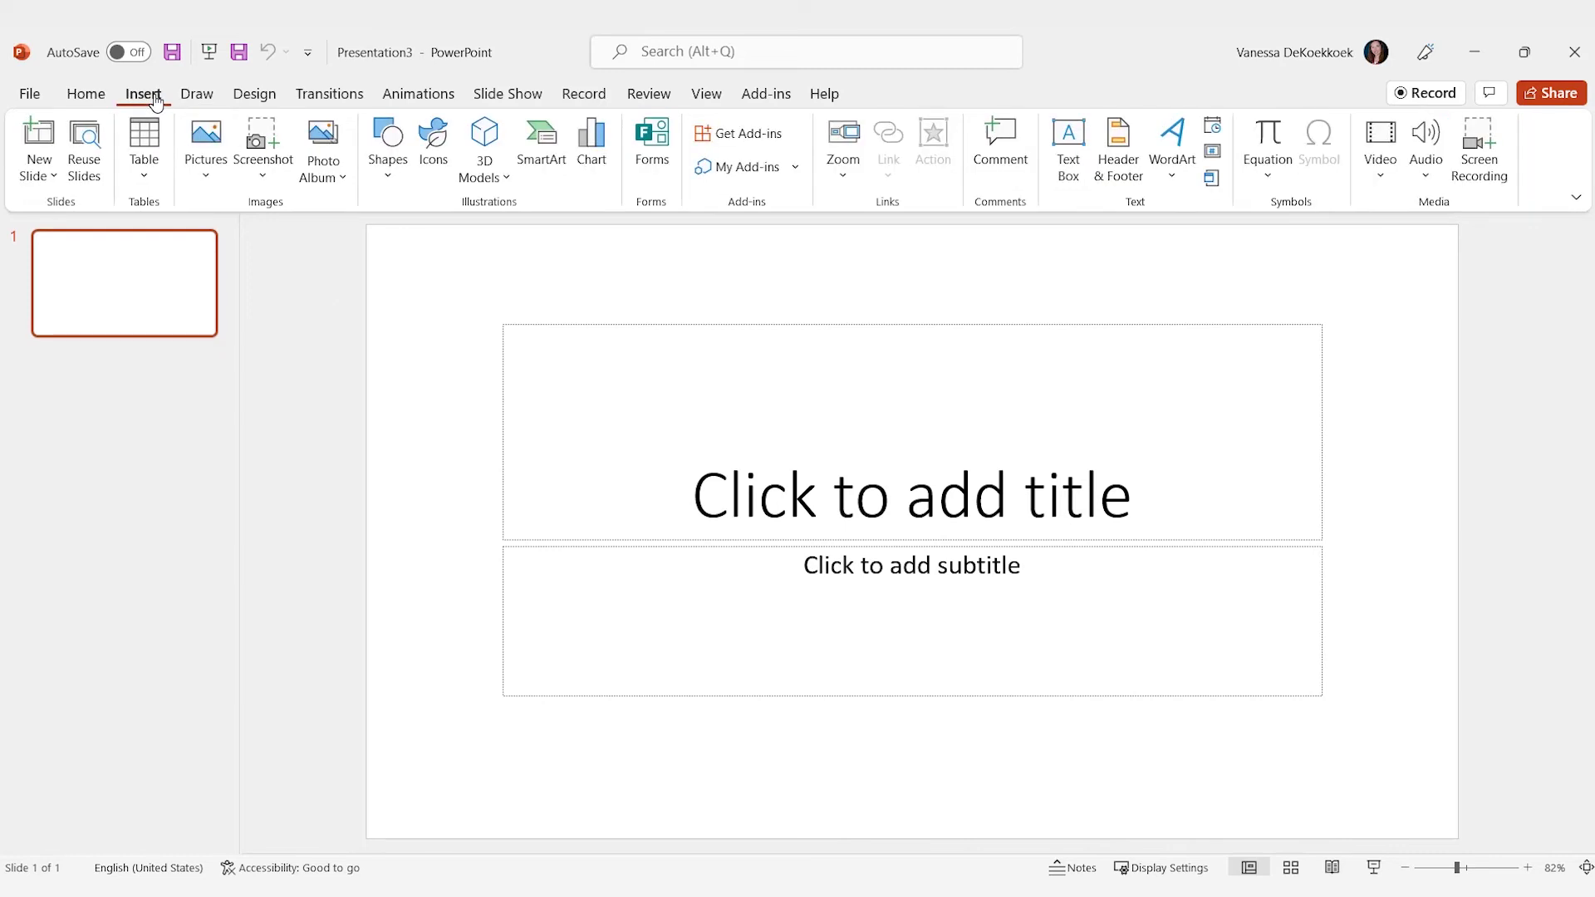
click(321, 181)
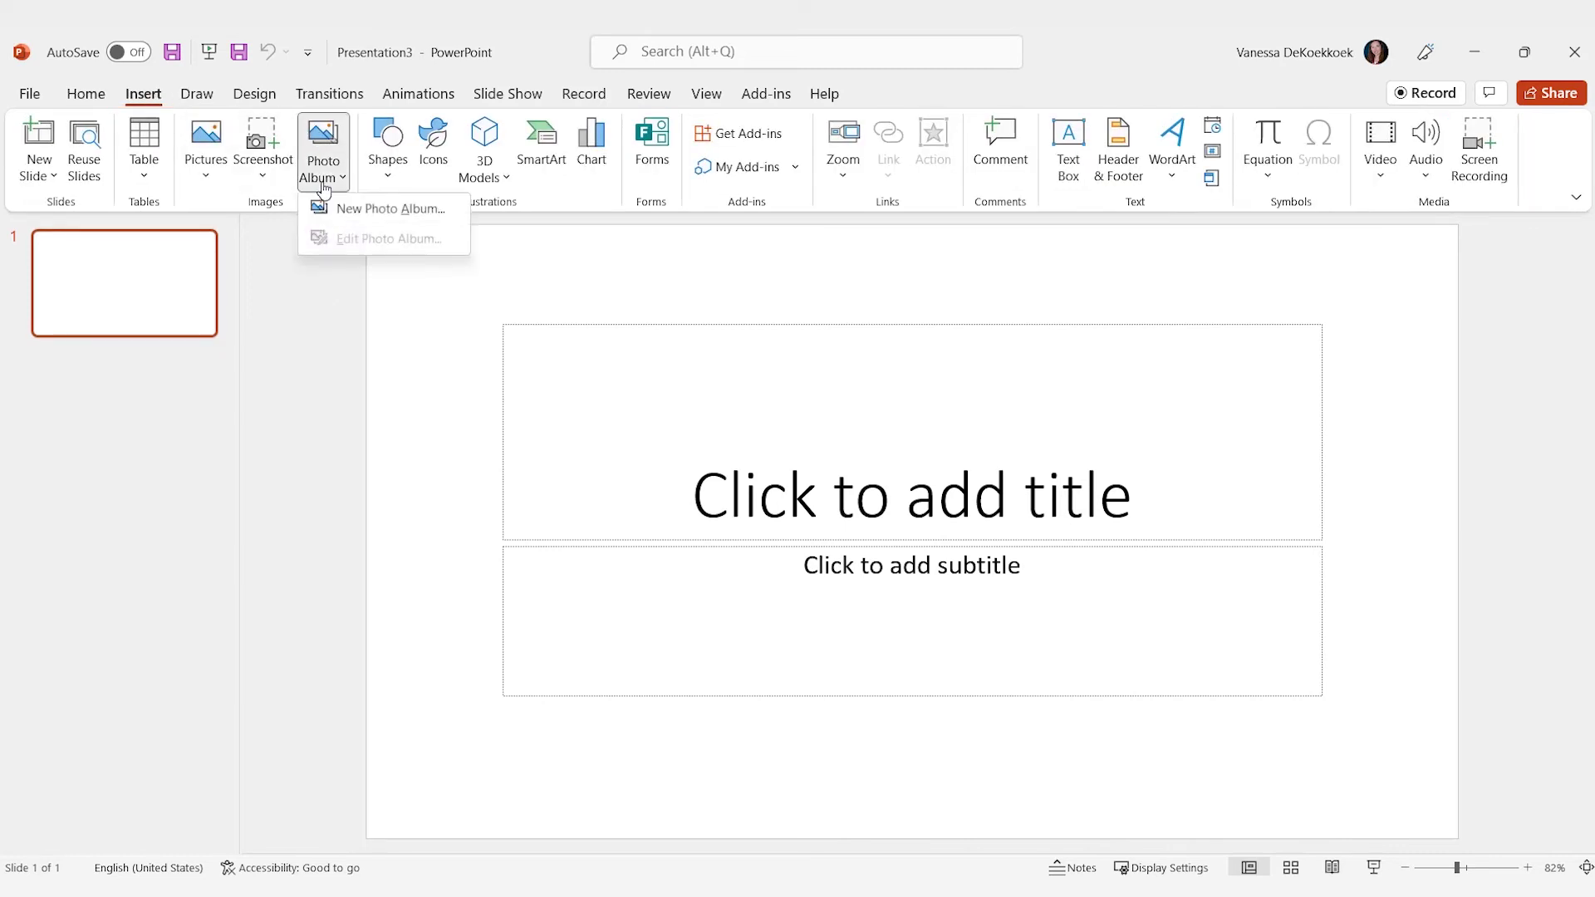
click(372, 225)
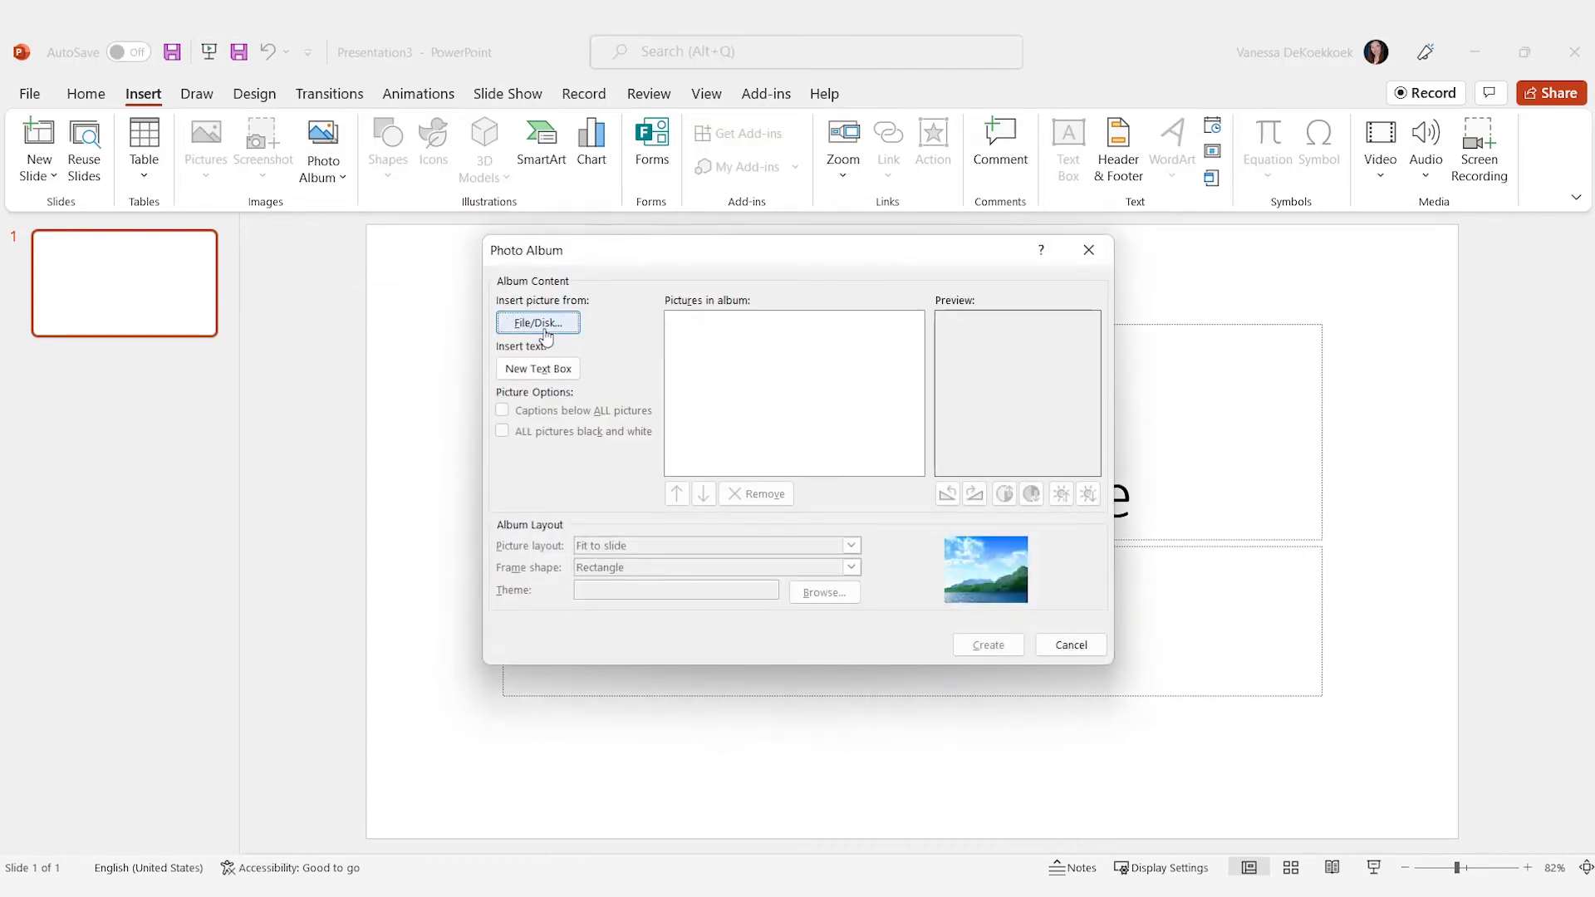
click(538, 324)
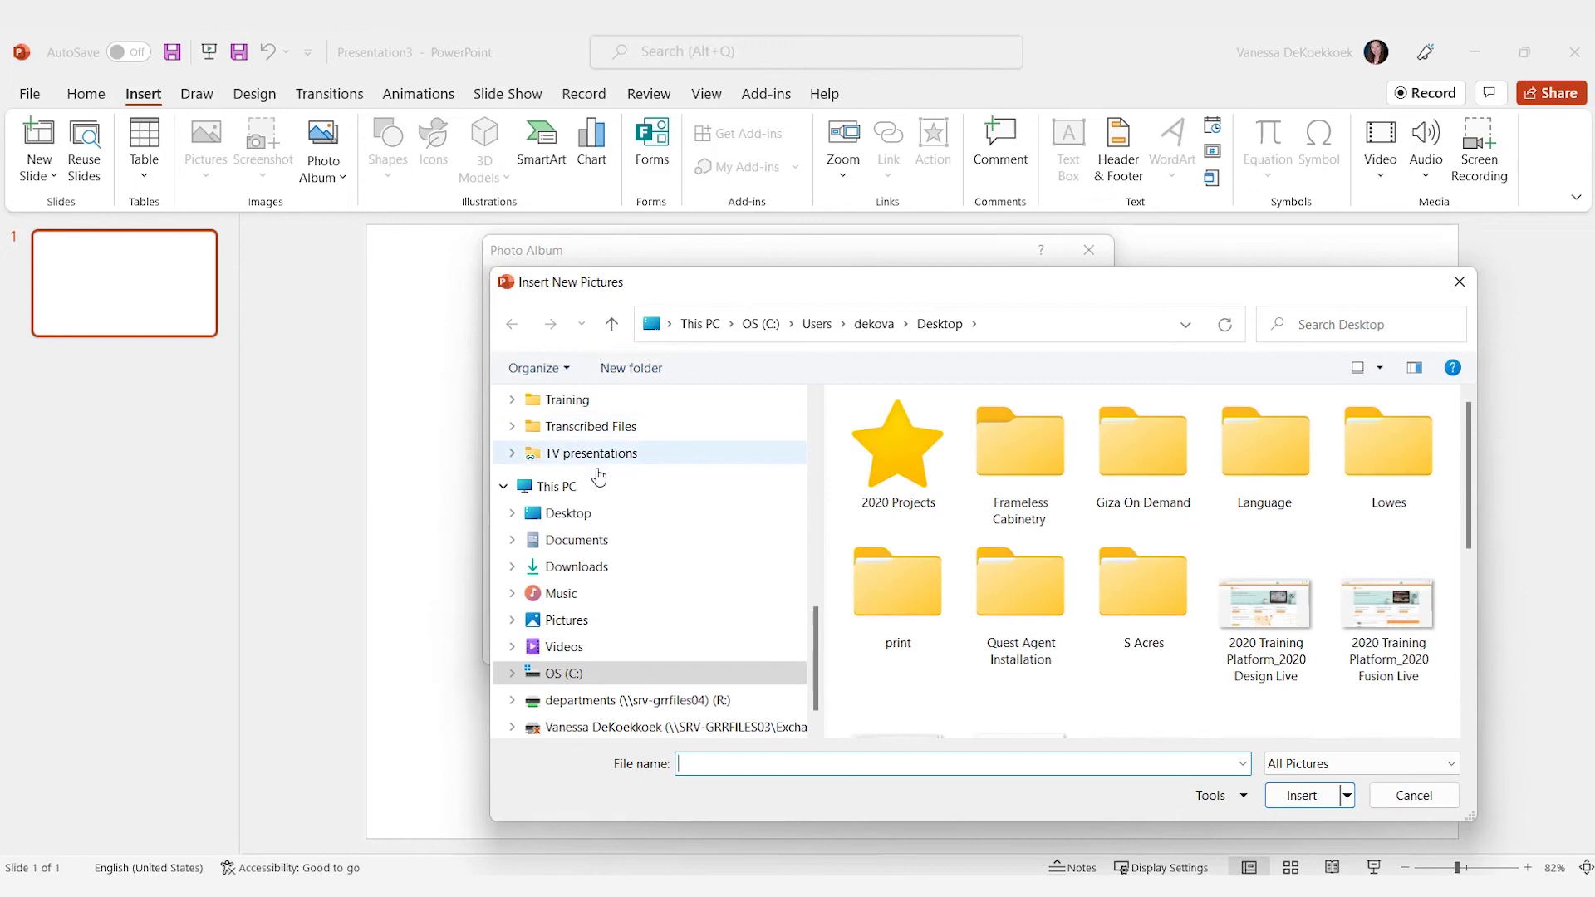
click(605, 513)
scroll(1221, 589, down, 5)
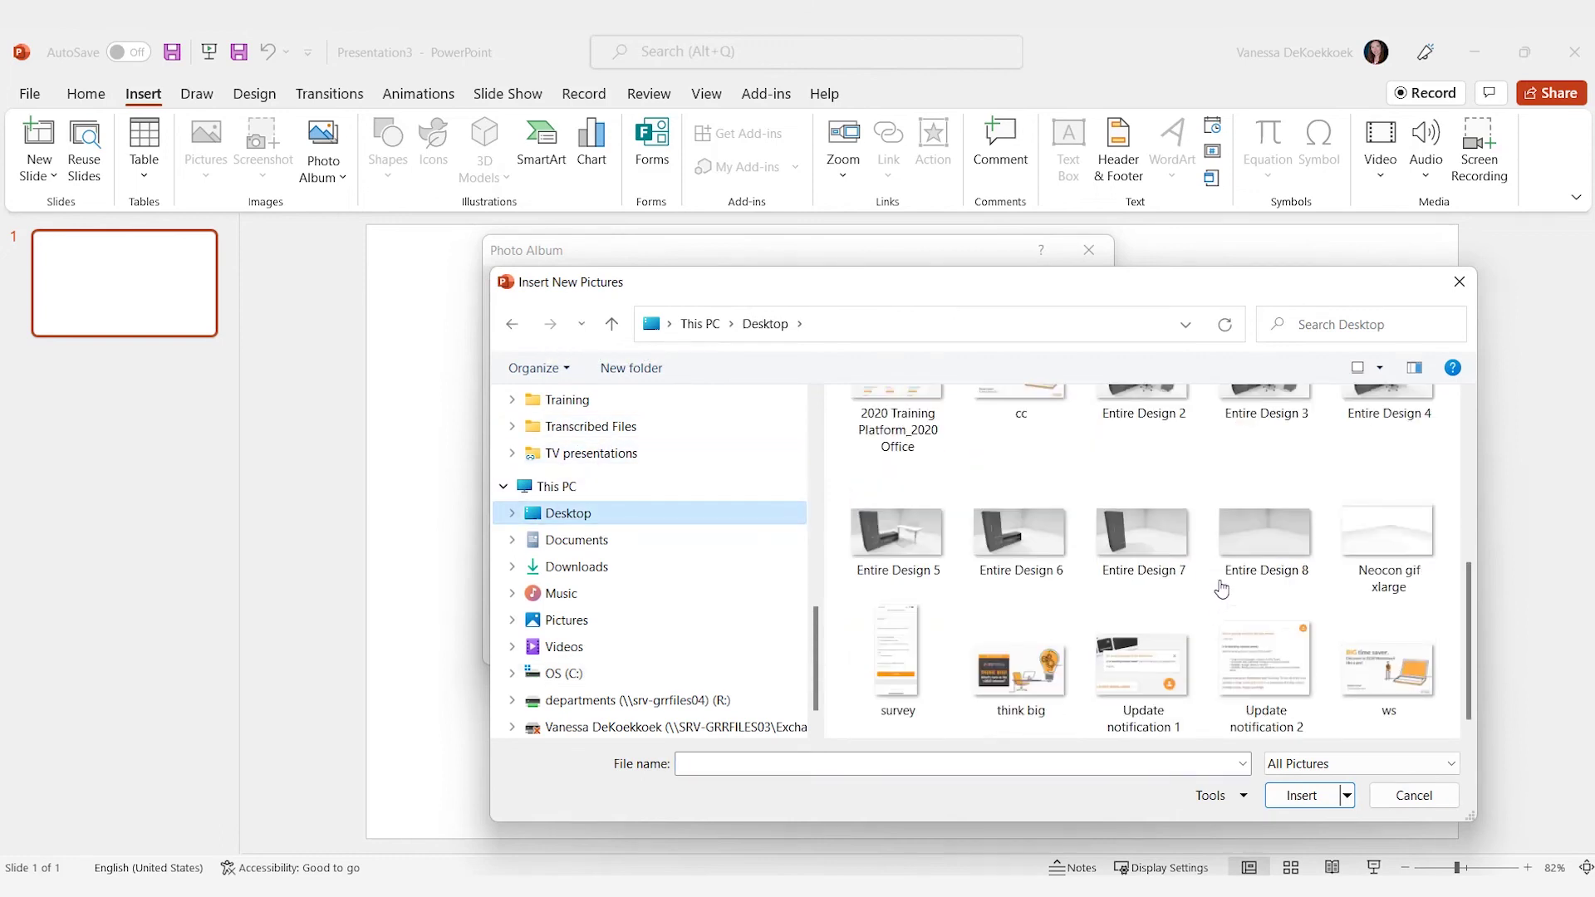
scroll(1221, 588, up, 1)
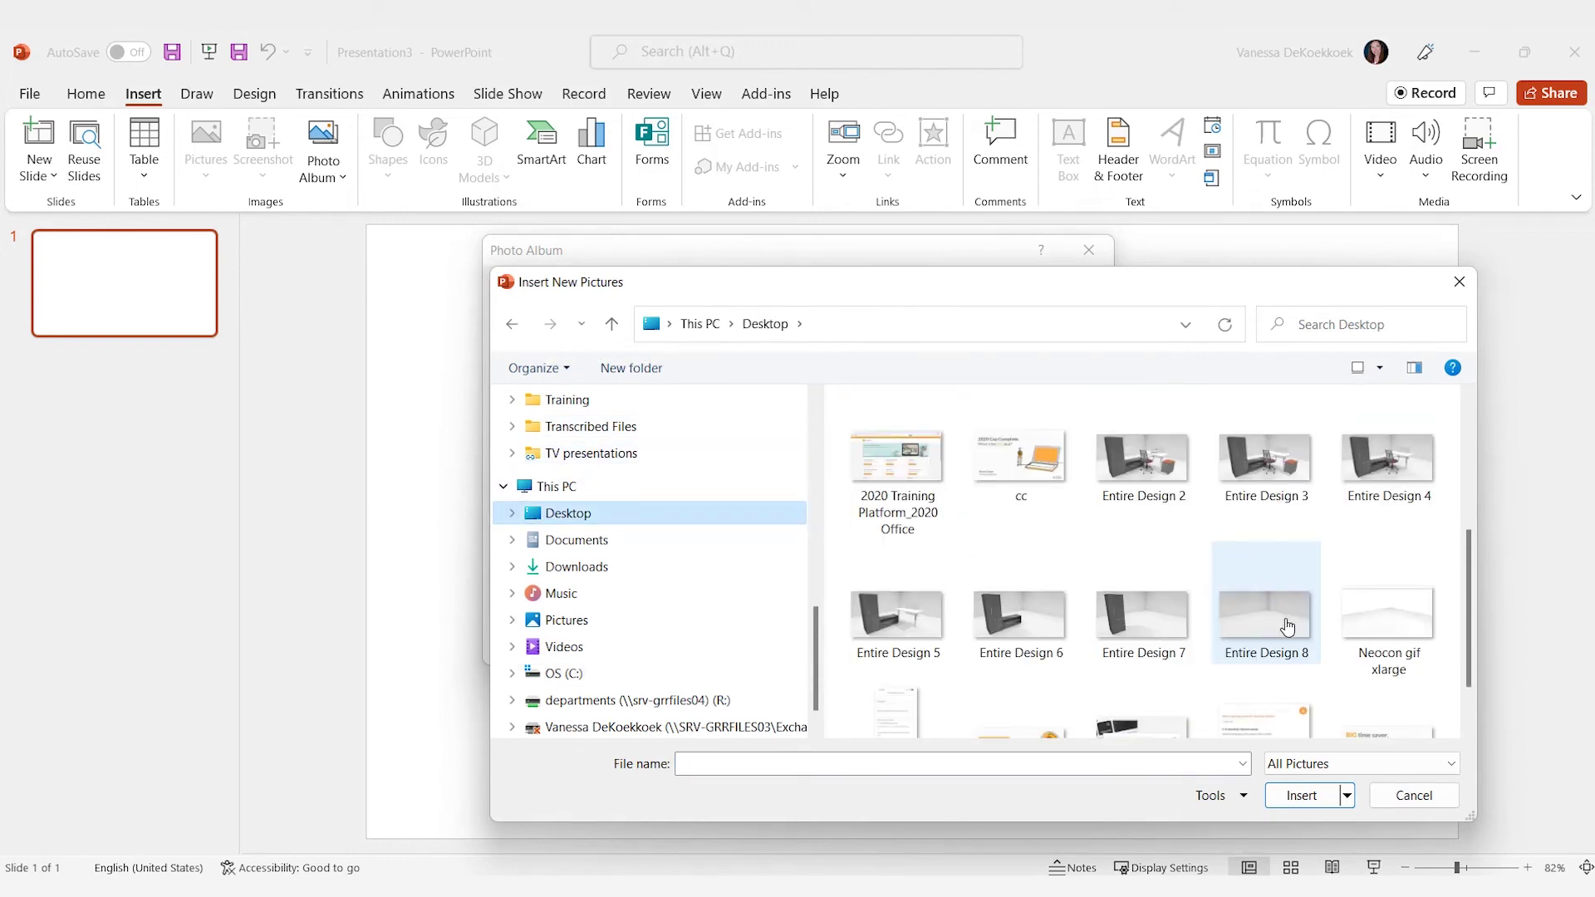
click(1287, 625)
shift+click(1178, 489)
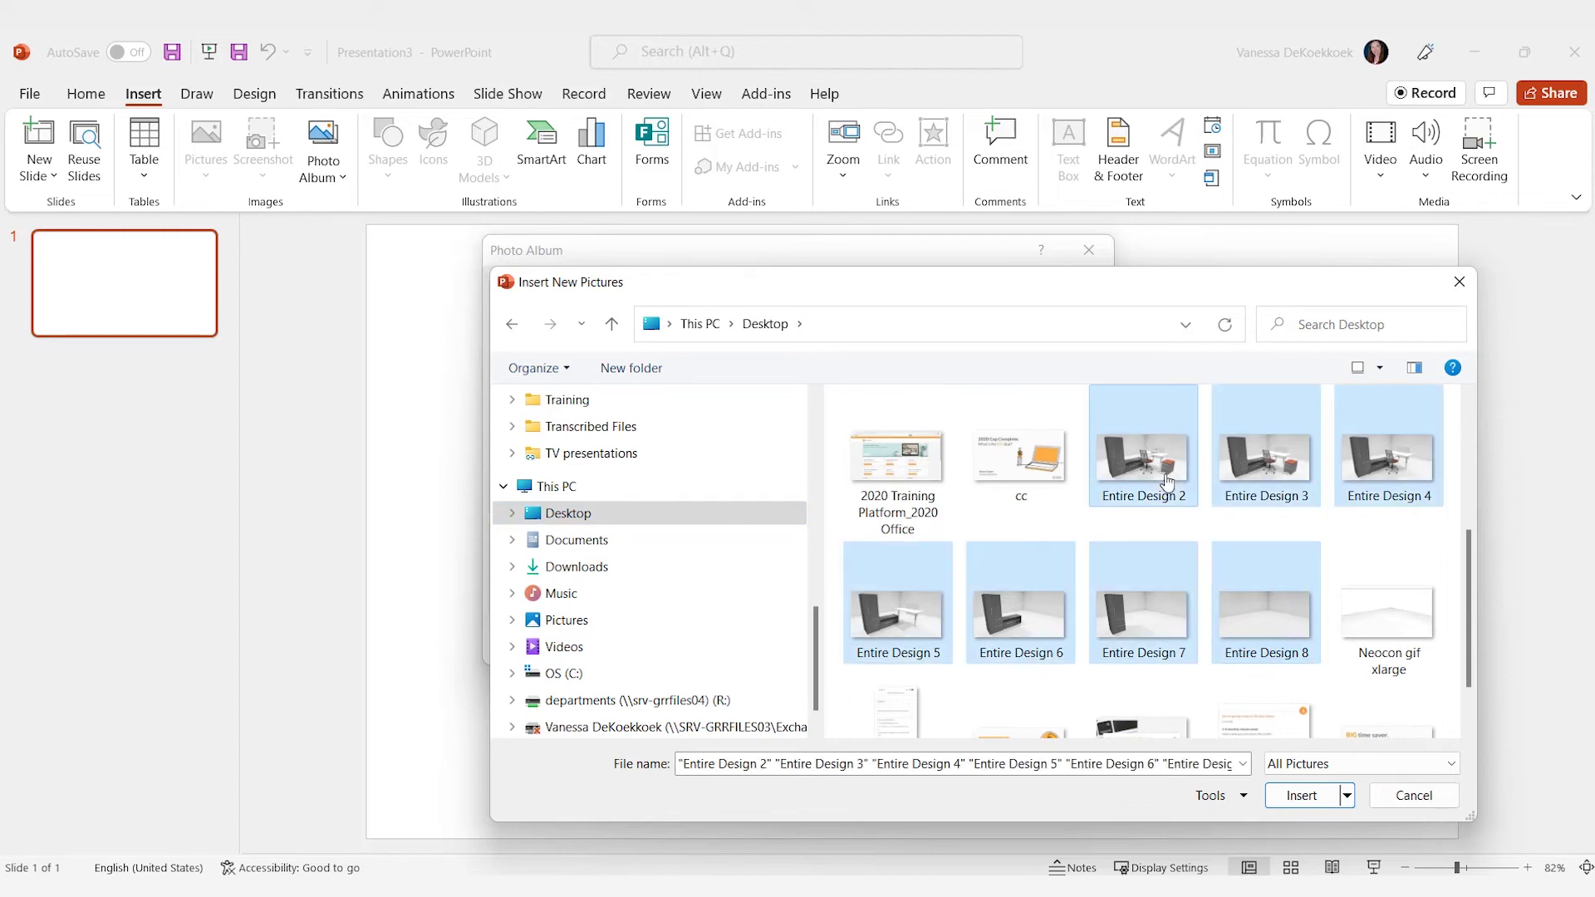
click(1301, 796)
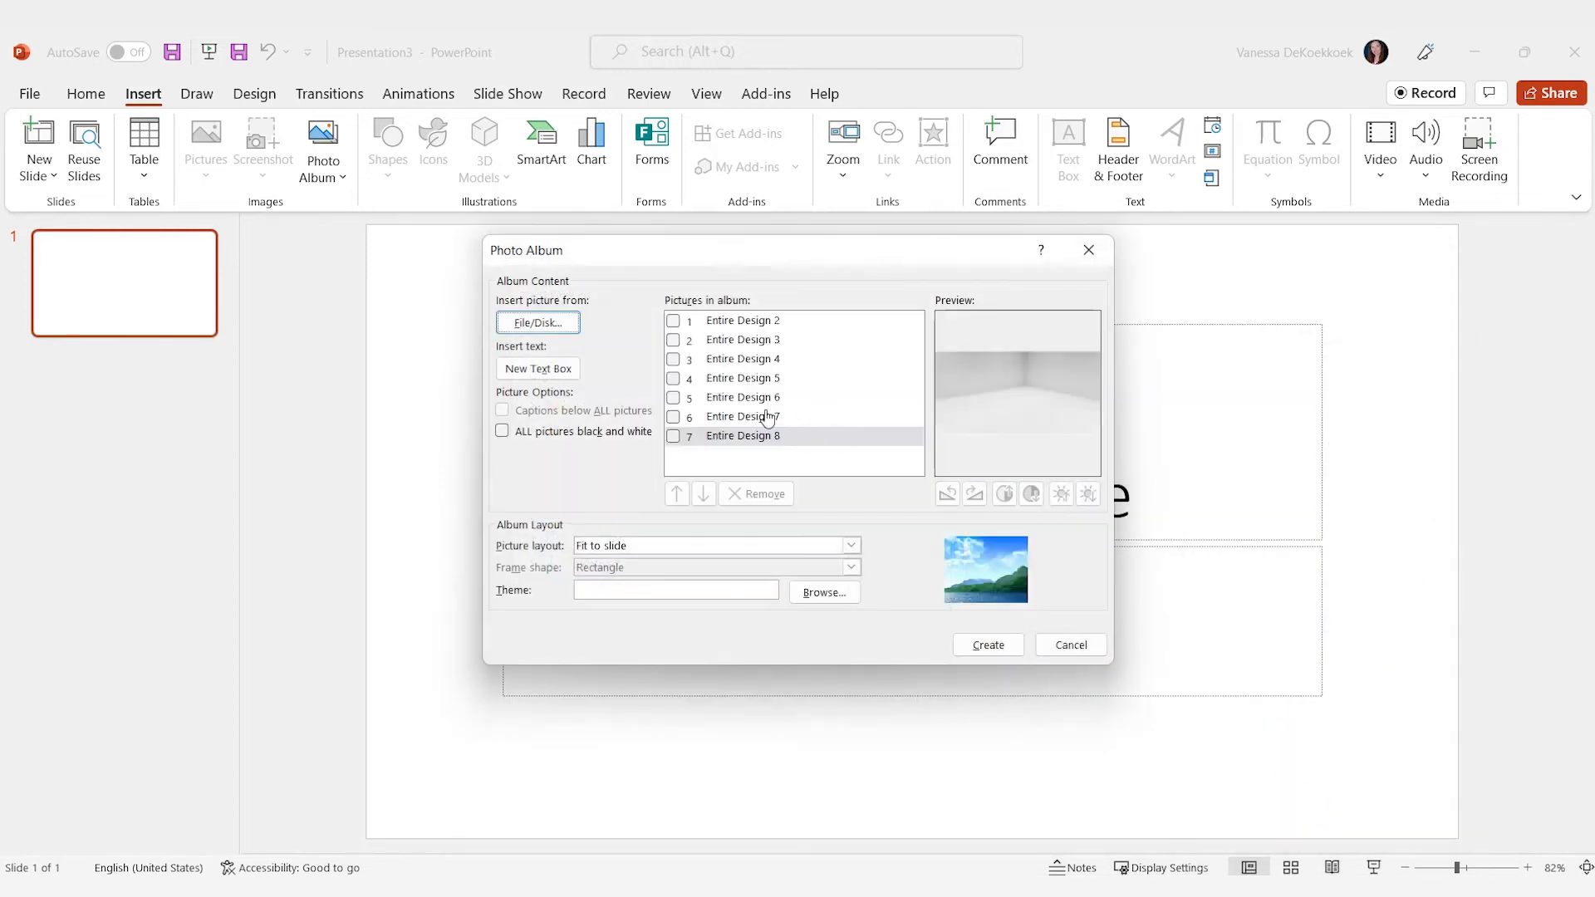
- Preview the album pictures and move Entire Design 8, the empty room, to first place in the picture order
click(719, 417)
click(729, 399)
click(730, 378)
click(735, 341)
click(736, 323)
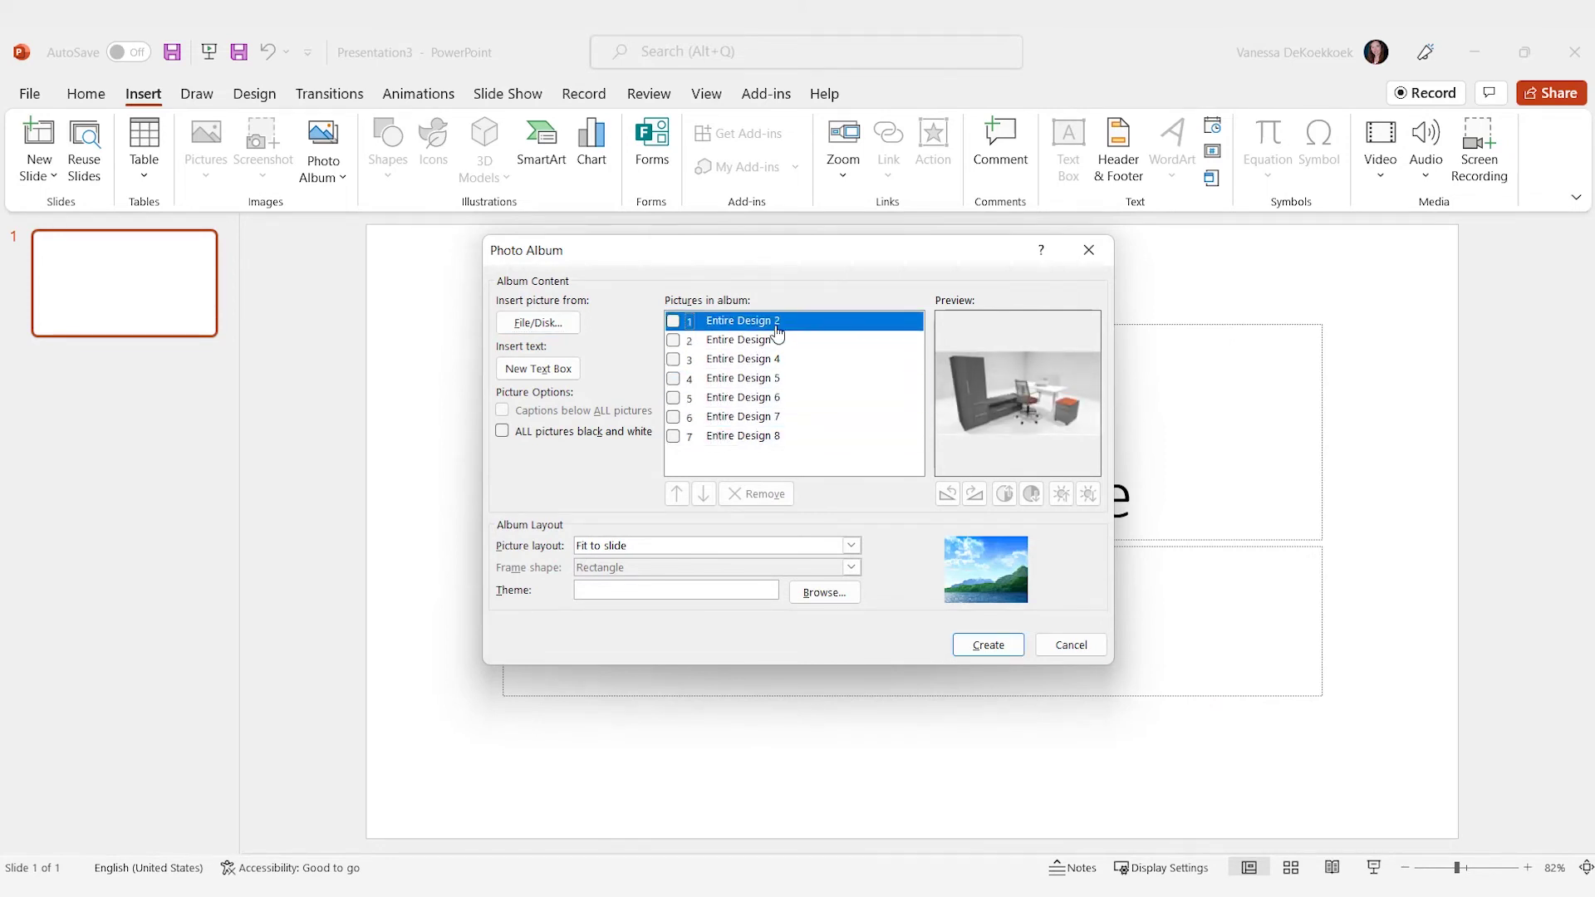
click(752, 437)
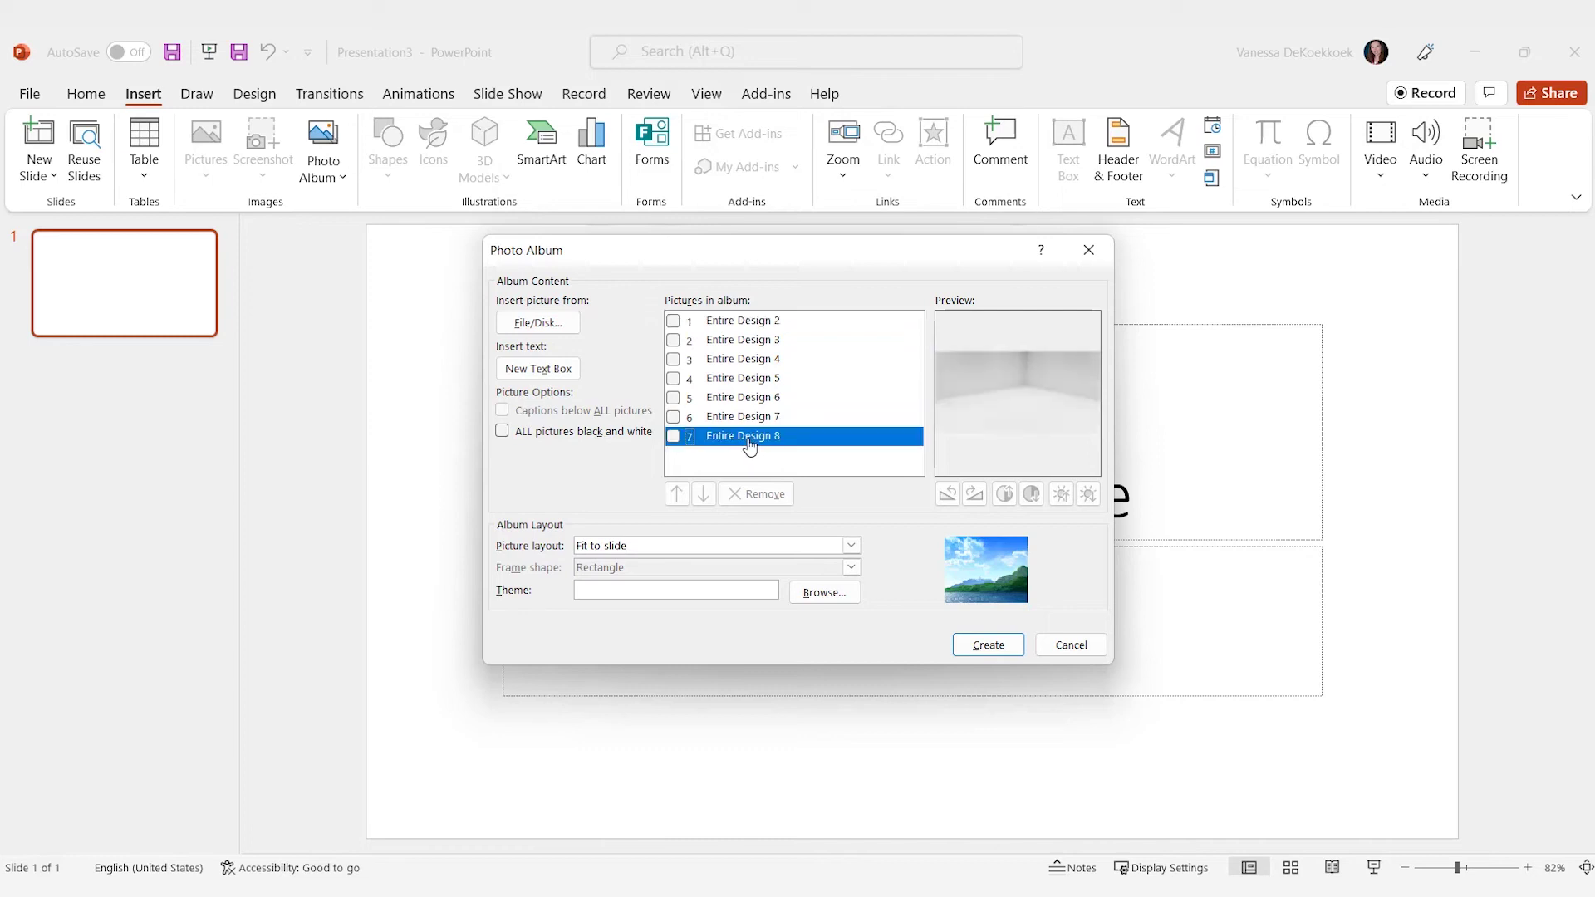
click(674, 438)
click(676, 494)
click(676, 493)
click(676, 494)
click(676, 493)
click(676, 493)
click(676, 494)
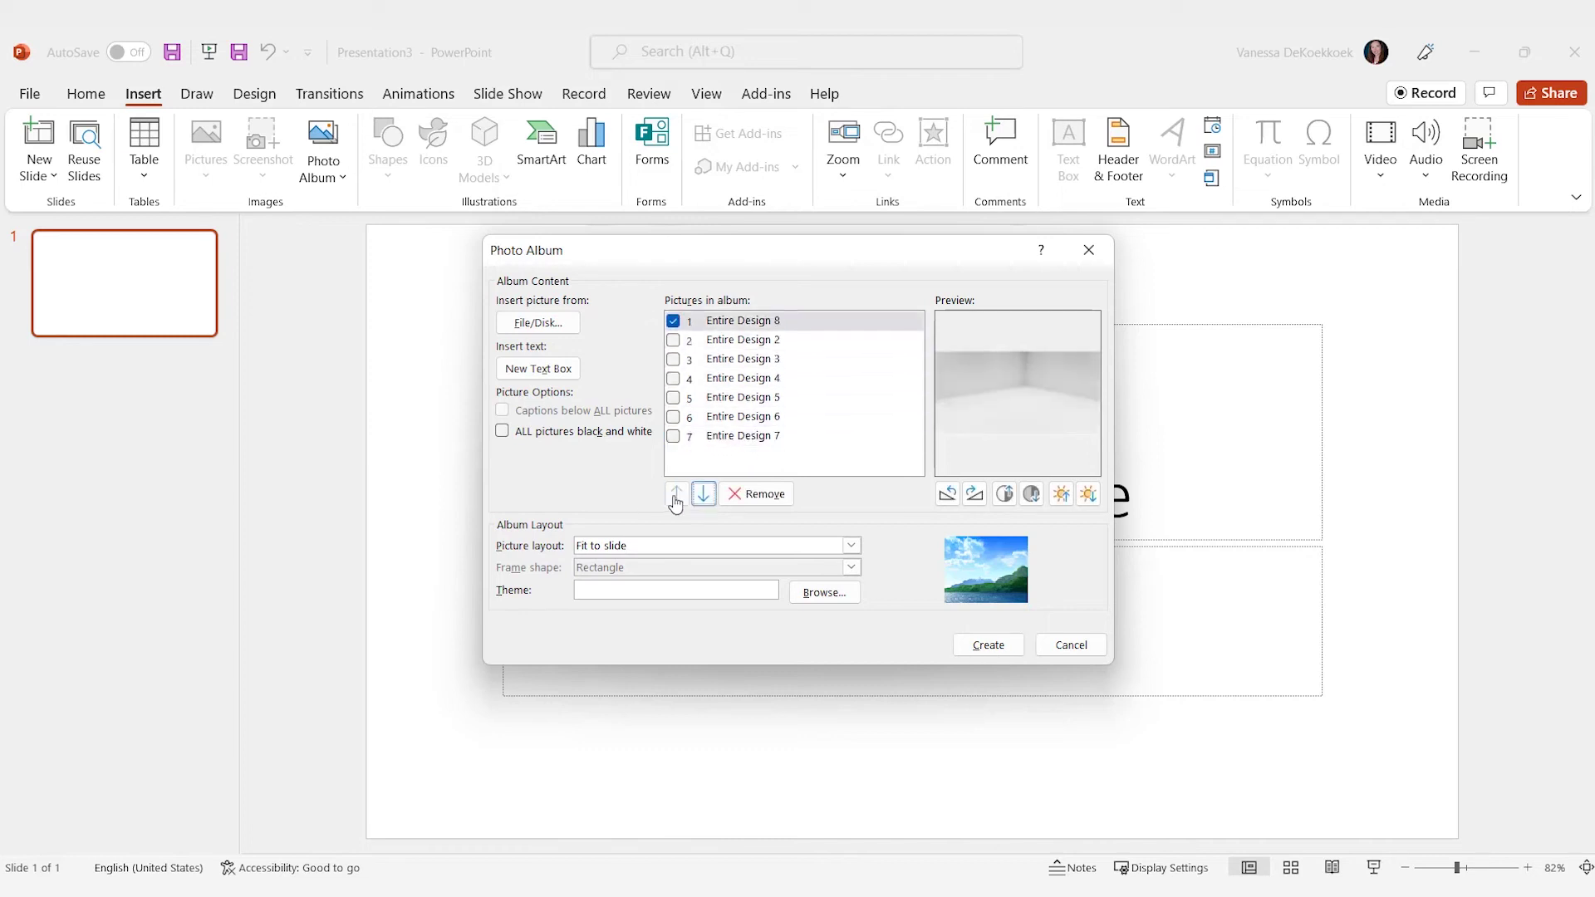
- Move Entire Design 7 up to second place in the album, directly after Entire Design 8
click(742, 443)
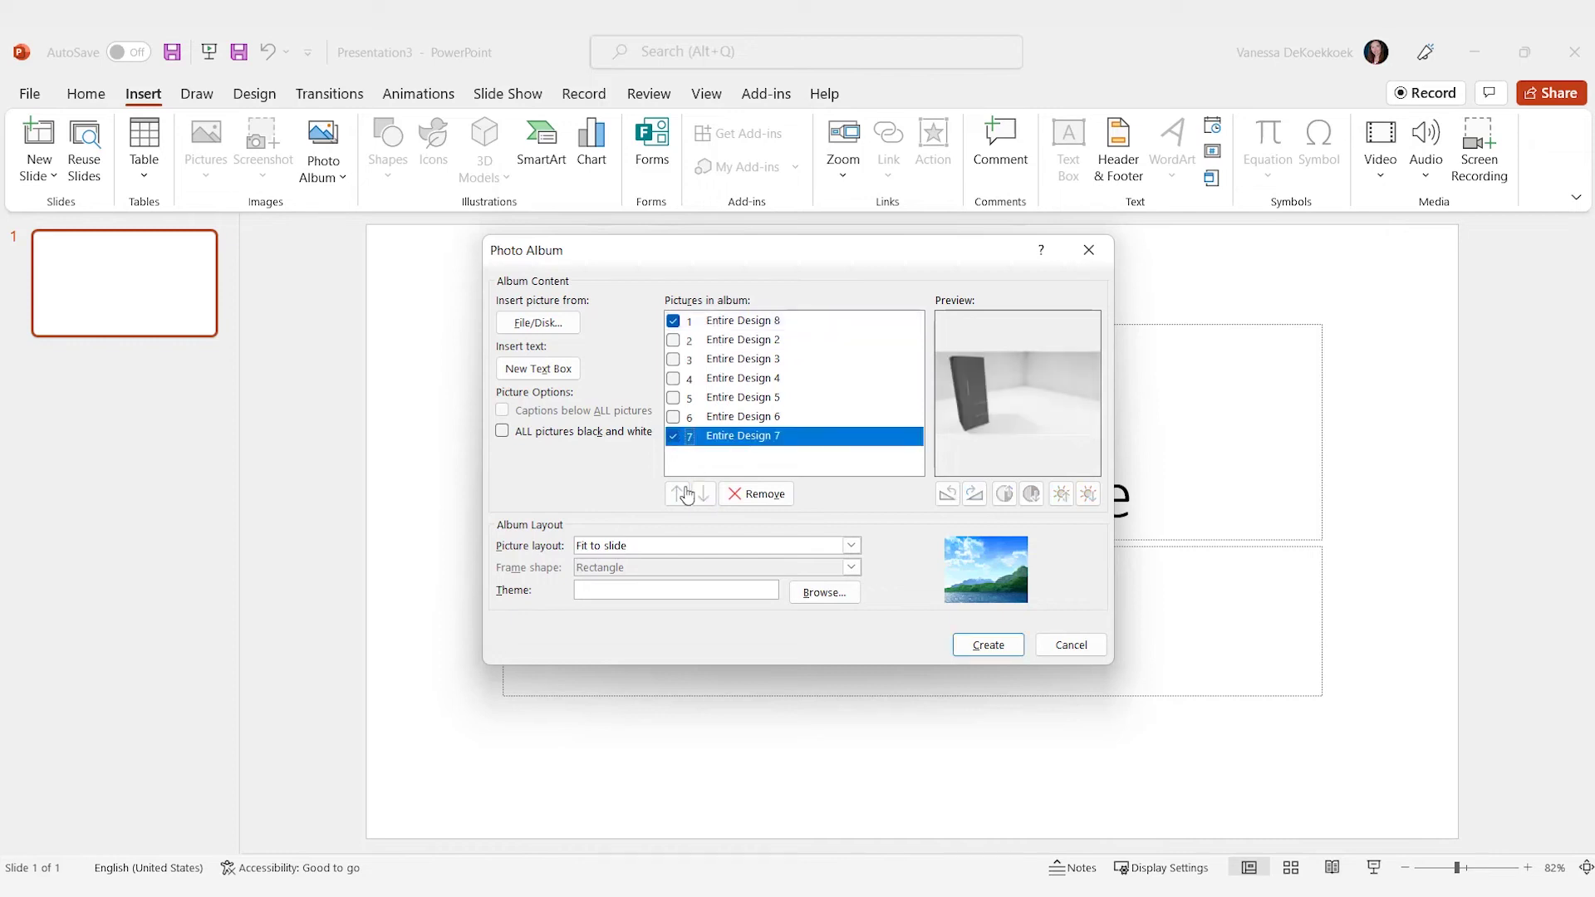
click(674, 321)
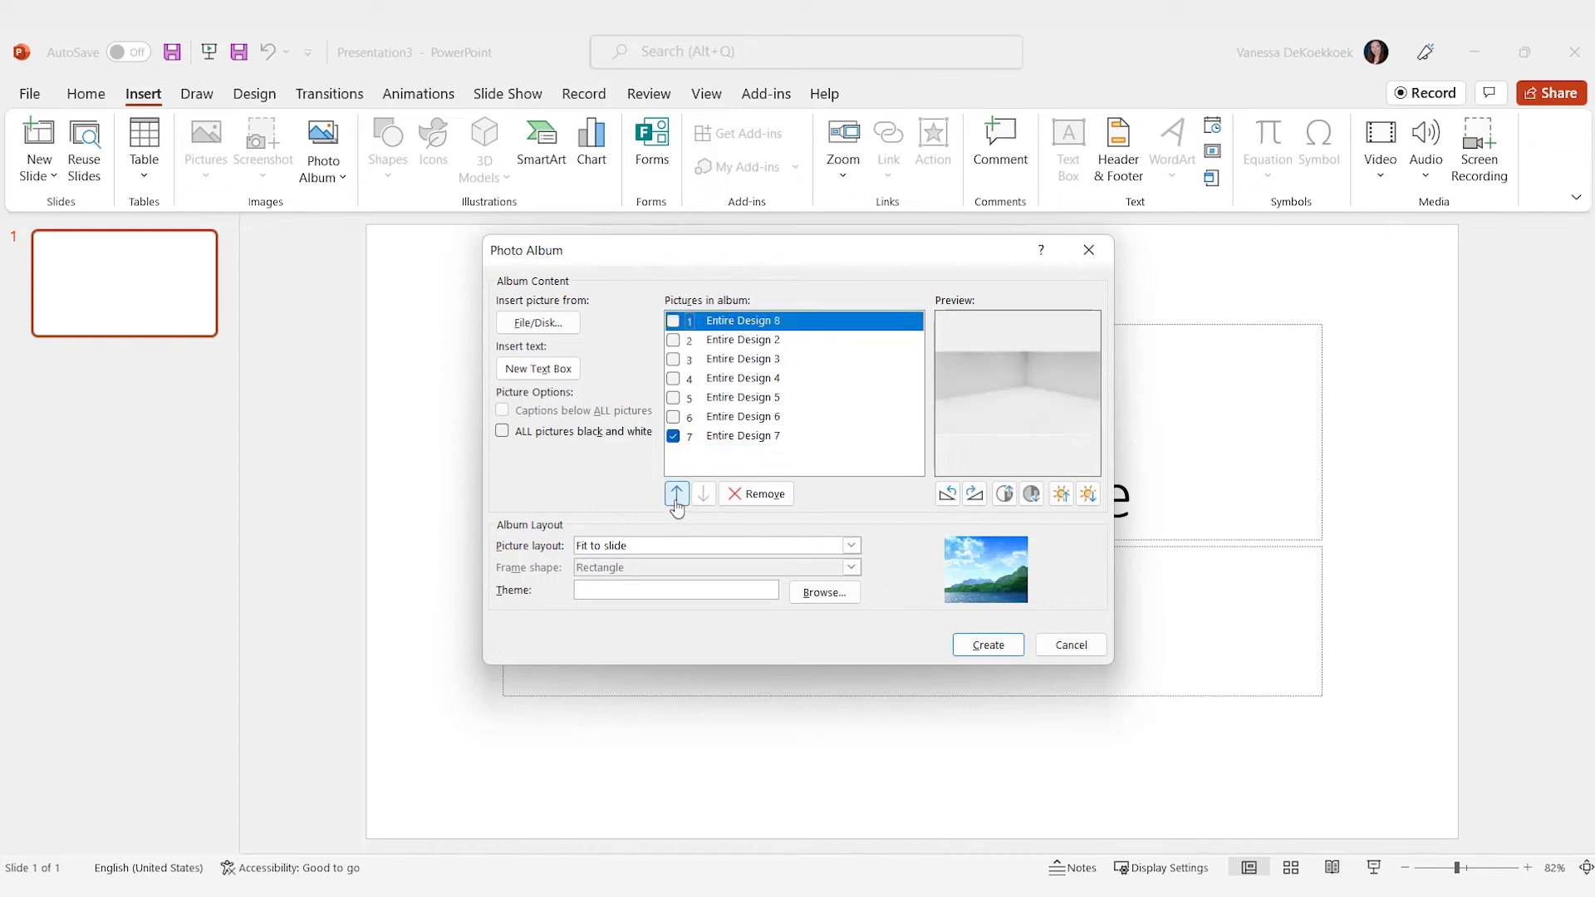
click(676, 494)
click(676, 494)
click(677, 493)
click(676, 493)
click(677, 493)
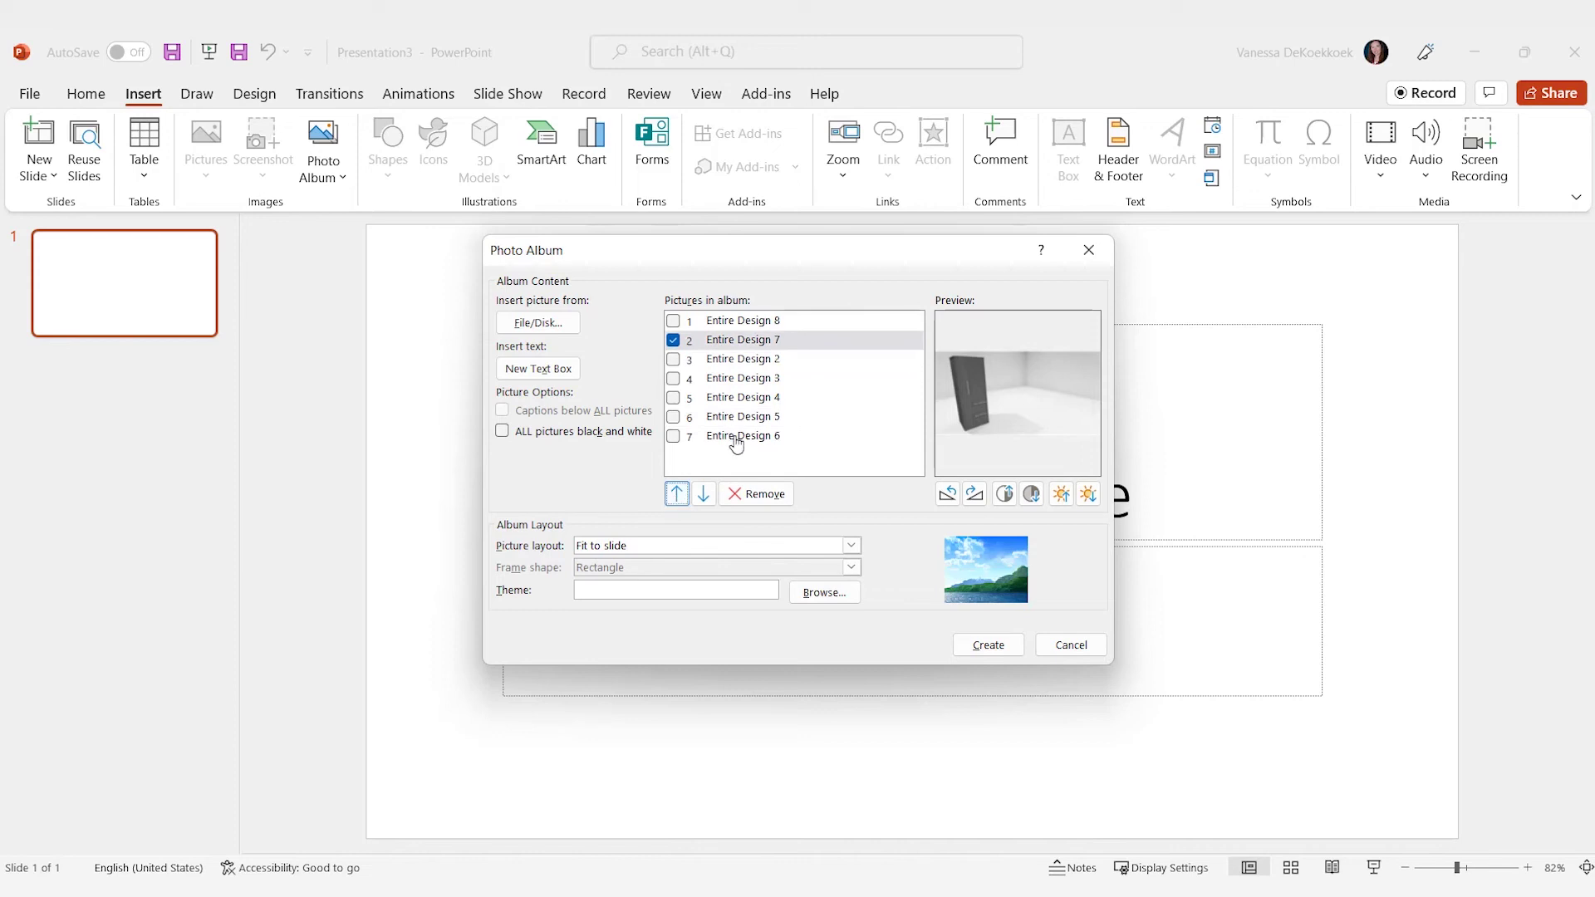
click(733, 438)
click(677, 493)
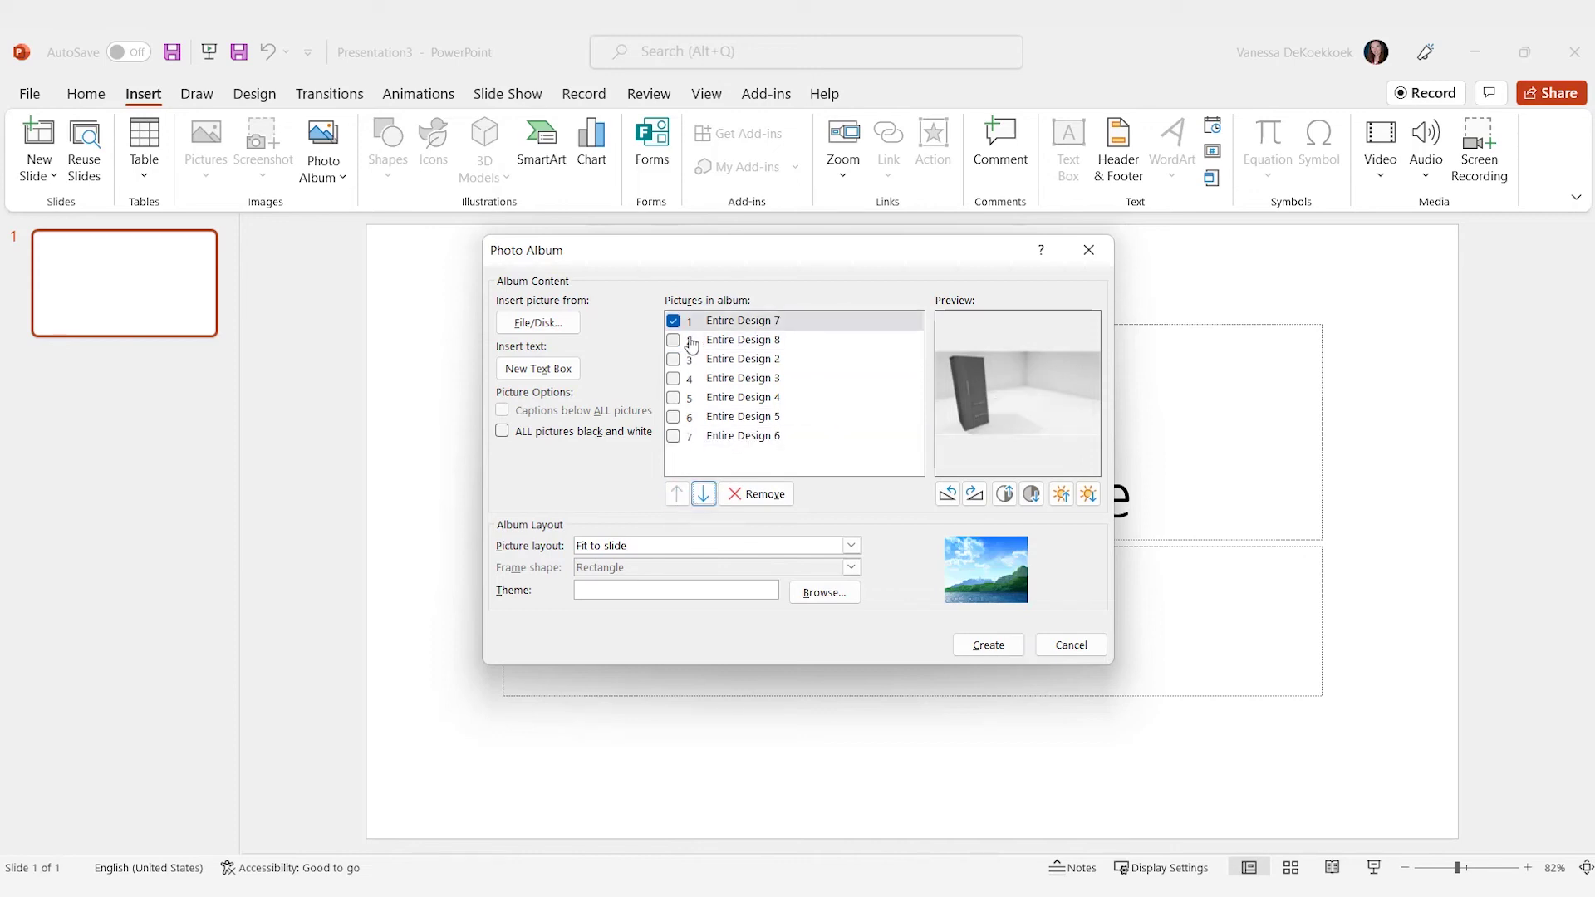
click(704, 493)
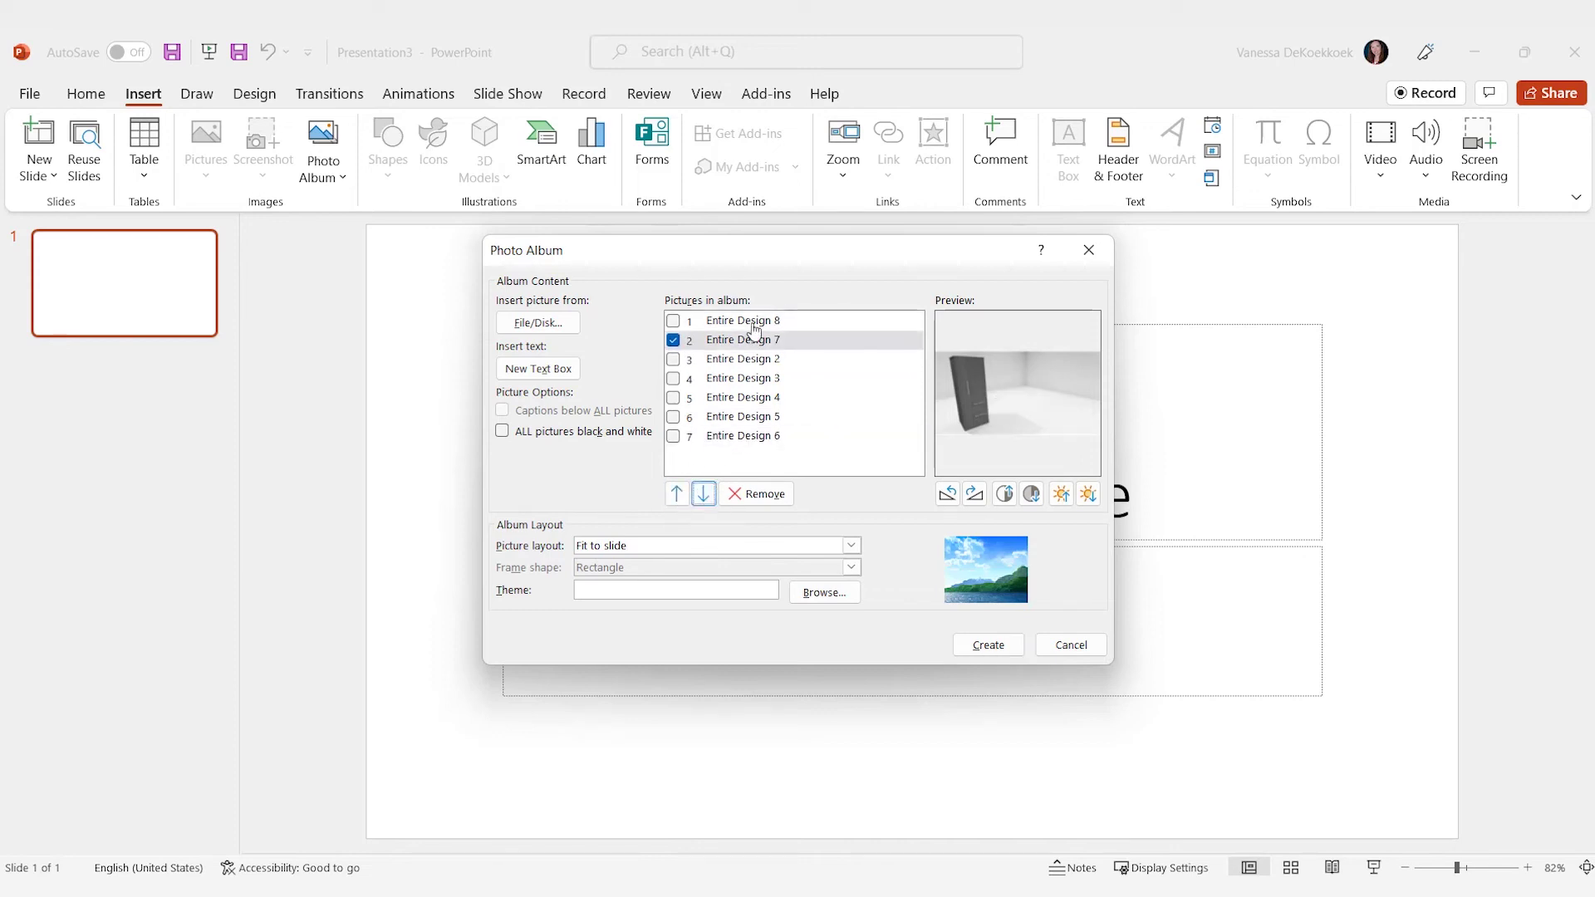
- Move Entire Design 6 up to third place in the album, directly after Entire Design 7
click(764, 438)
click(673, 340)
click(673, 436)
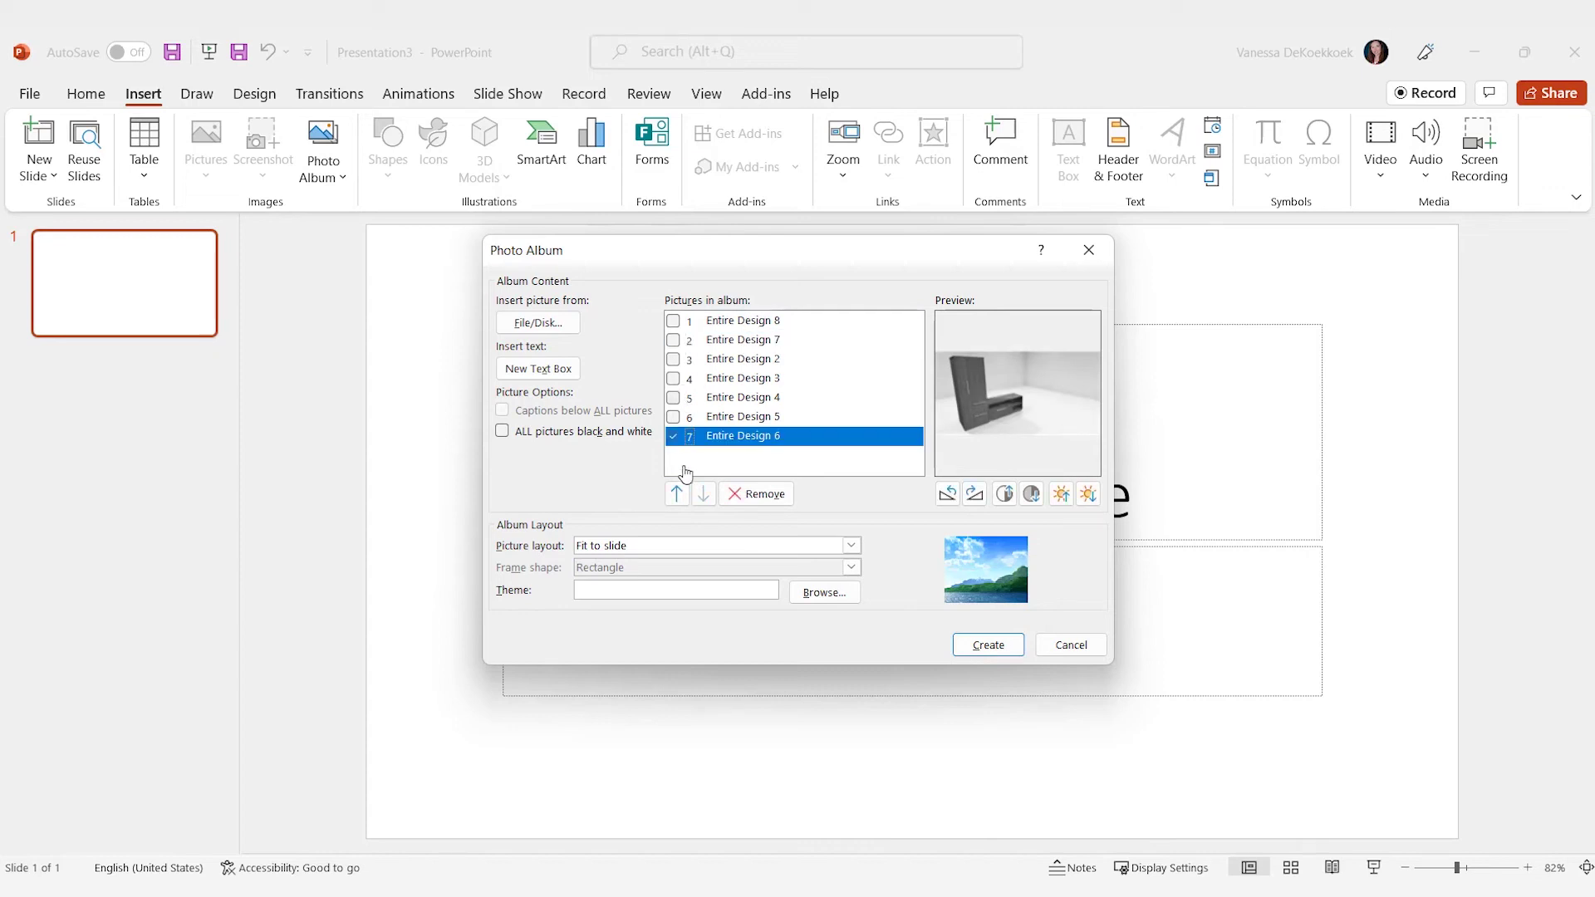
click(677, 493)
click(677, 493)
click(677, 494)
click(677, 493)
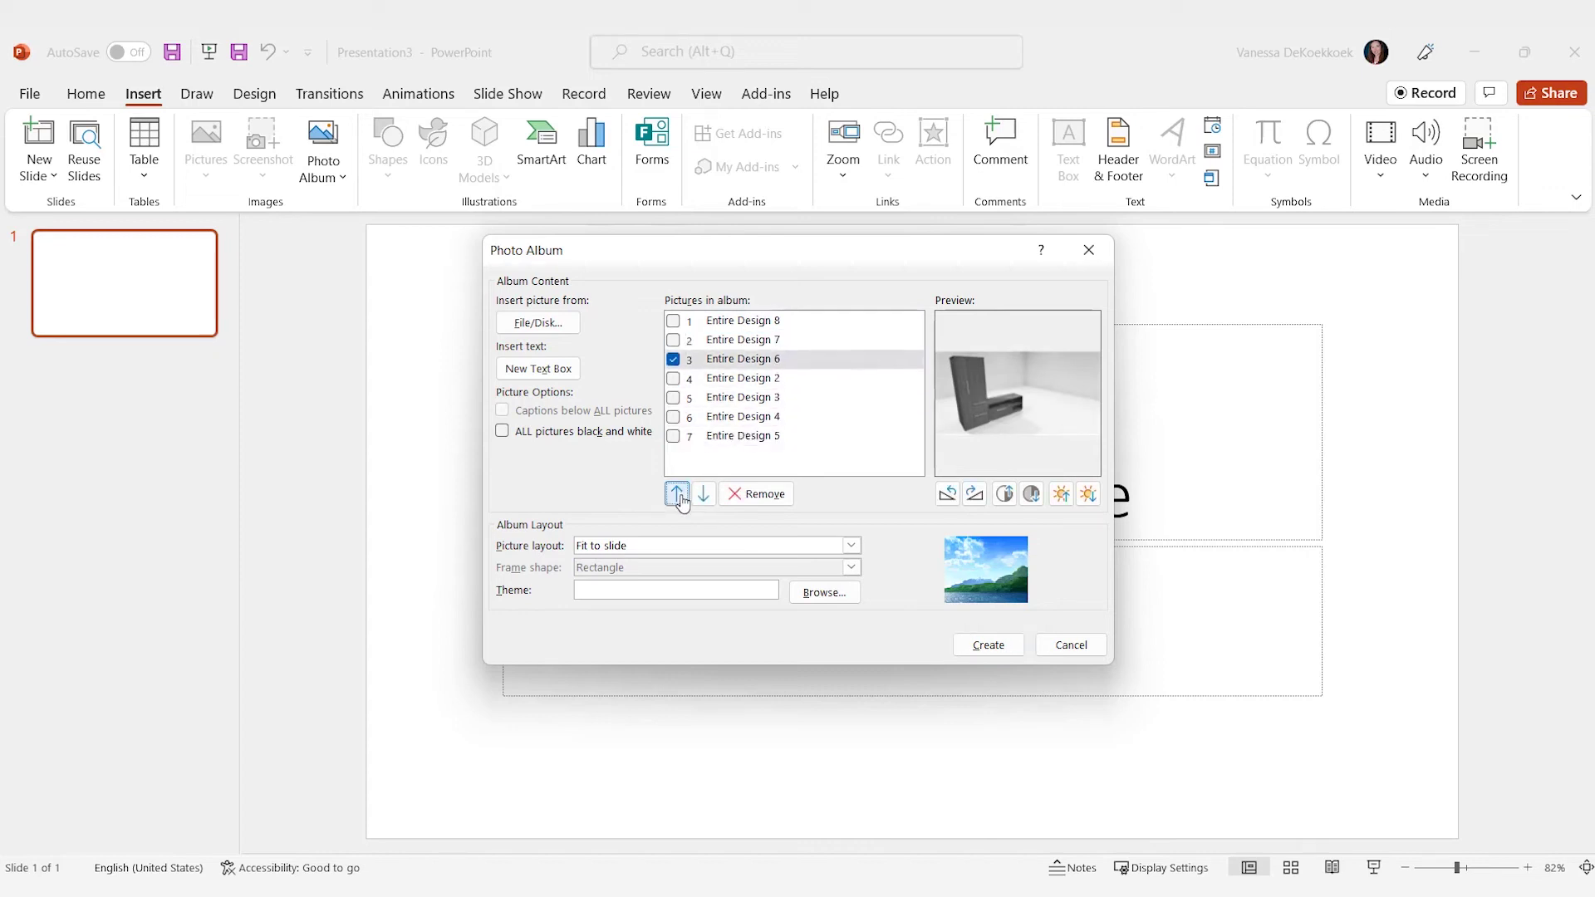
- Check the previews of the first three pictures and move Entire Design 5 up to fourth place in the album
click(742, 322)
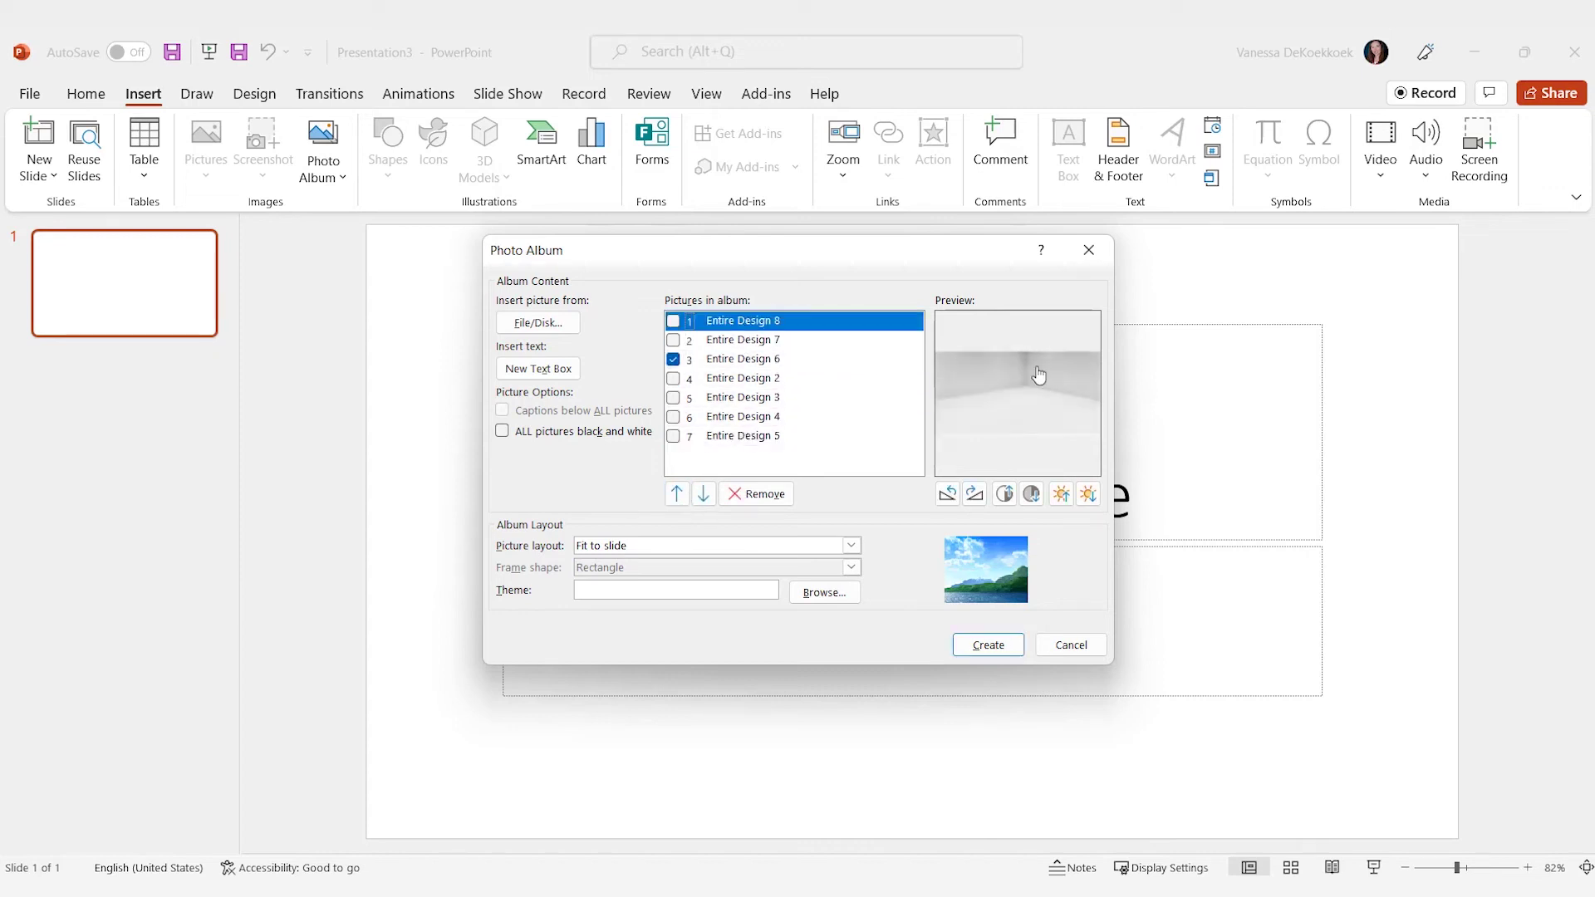
click(738, 339)
click(739, 362)
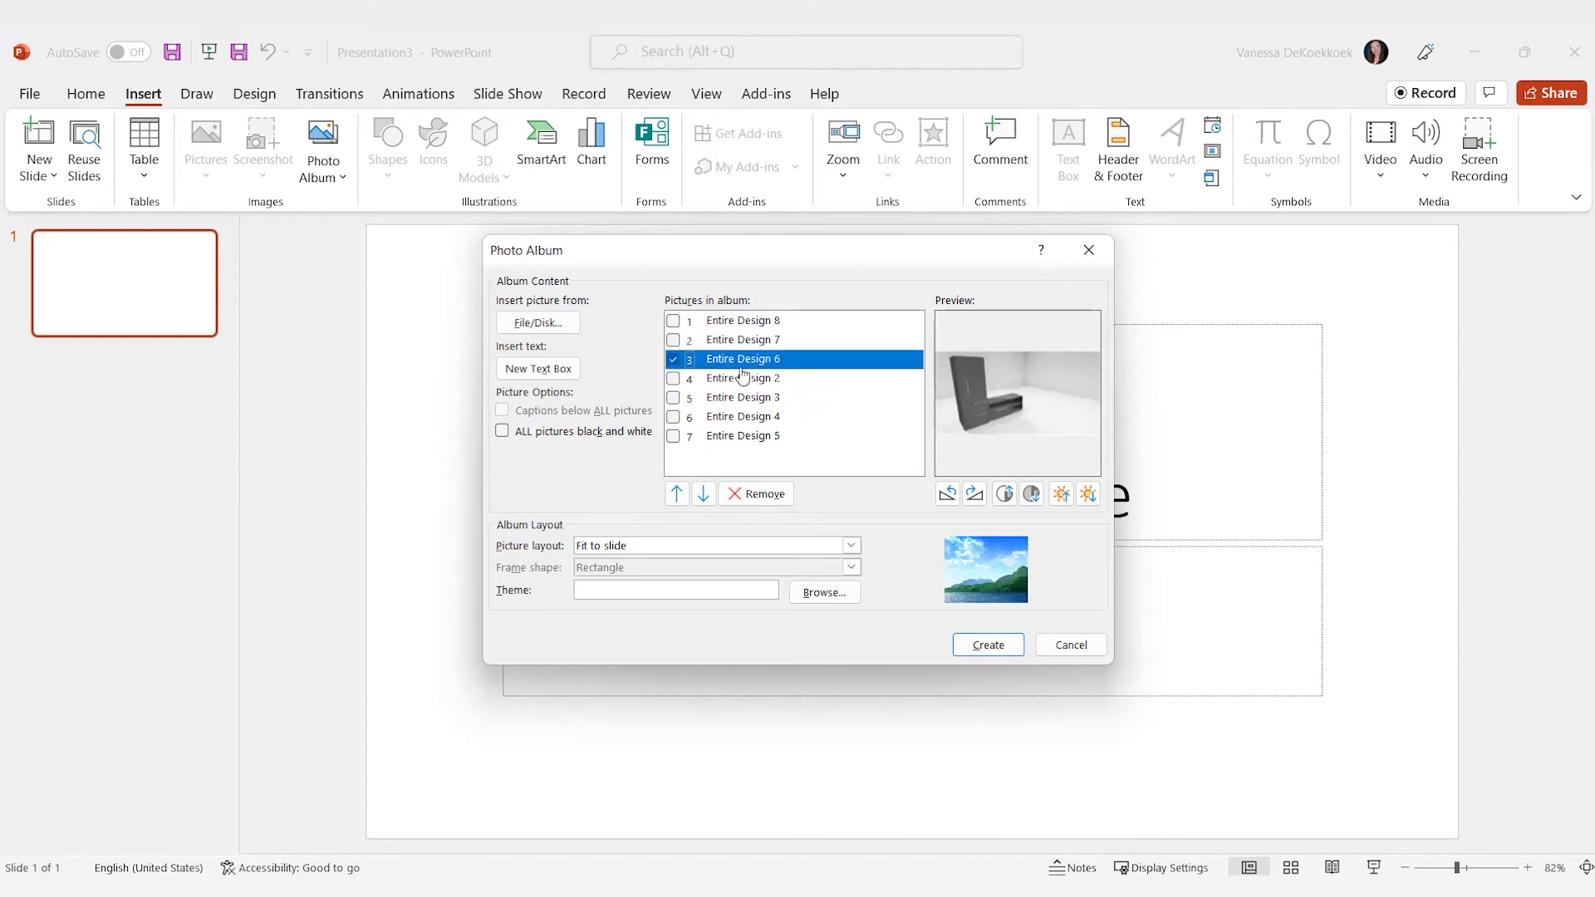
click(729, 436)
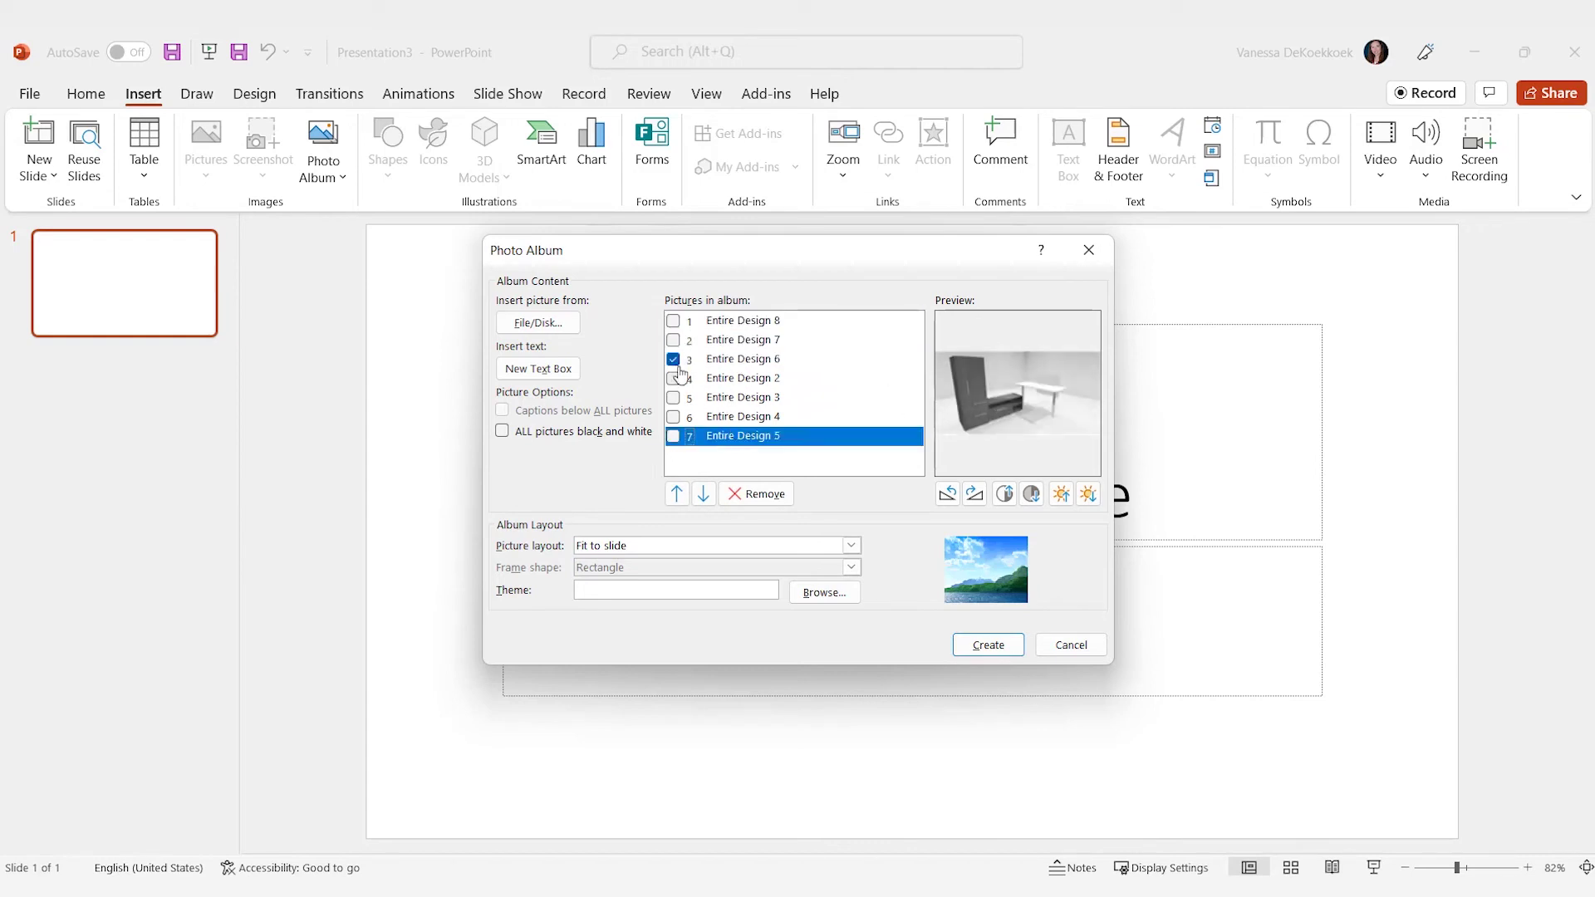
click(673, 436)
click(674, 437)
click(676, 495)
click(676, 494)
click(676, 495)
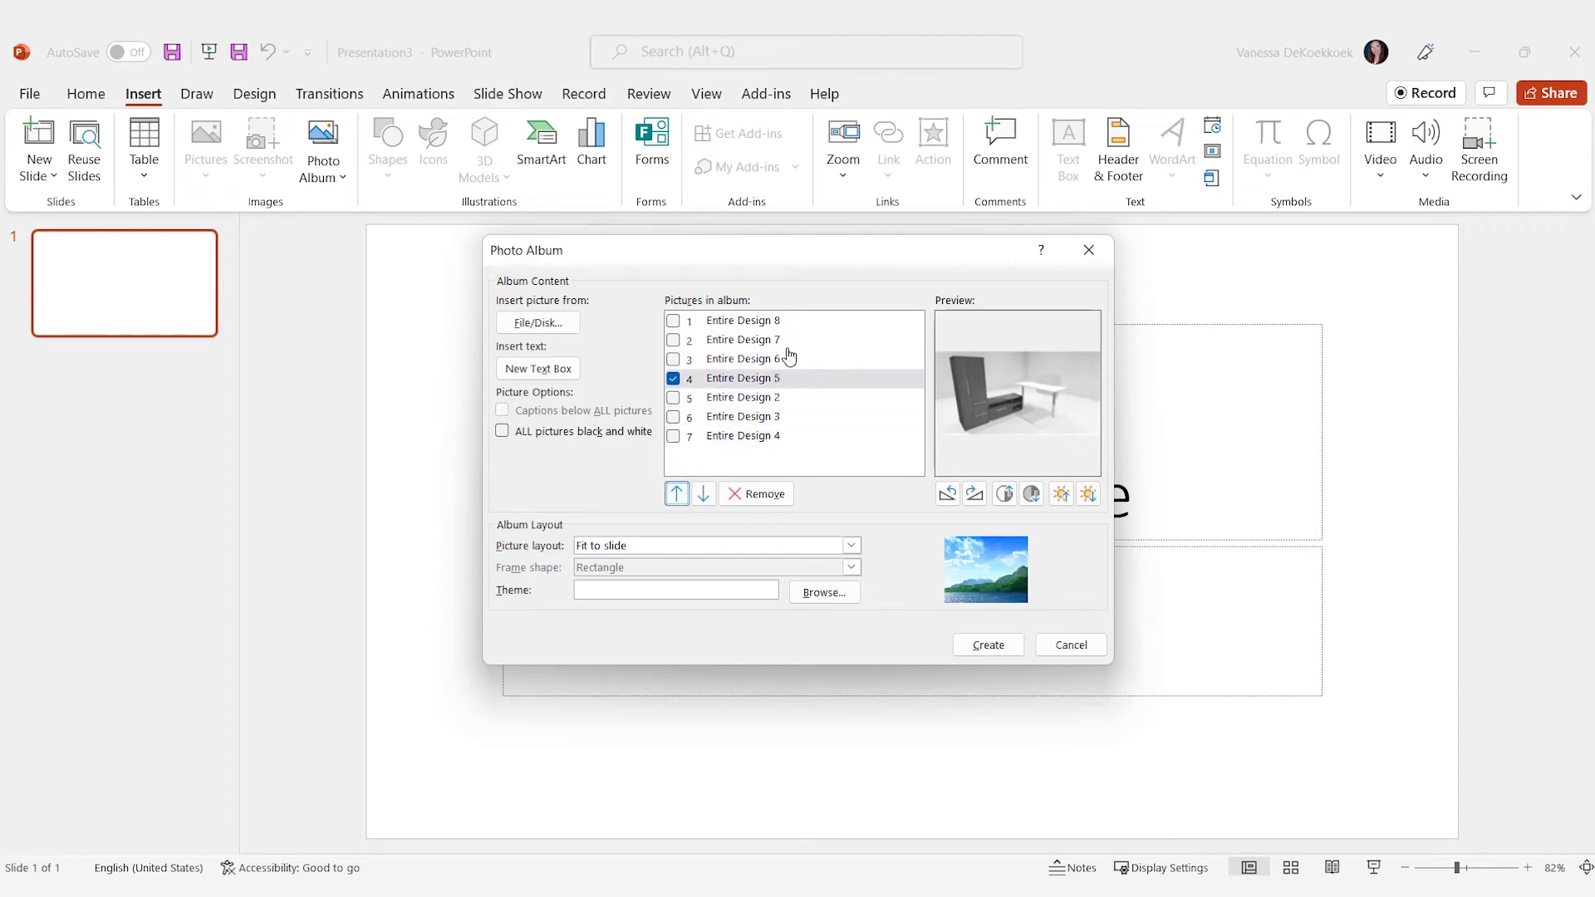
- Move Entire Design 4 to fifth place and Entire Design 3 to sixth place in the album, leaving no picture selected
click(674, 436)
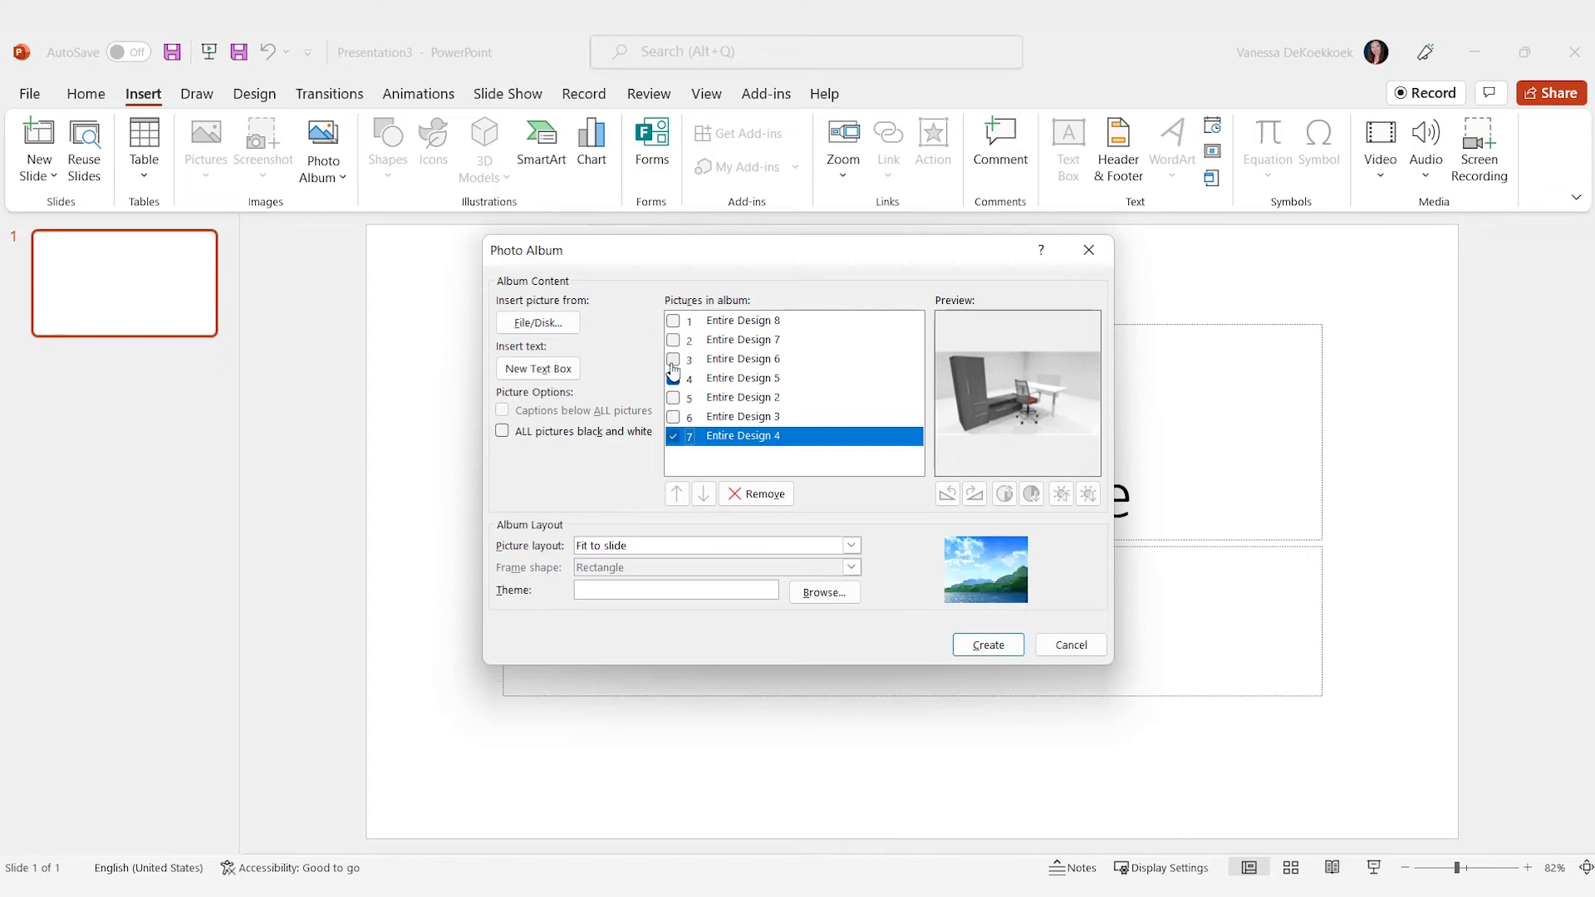
click(676, 494)
click(677, 494)
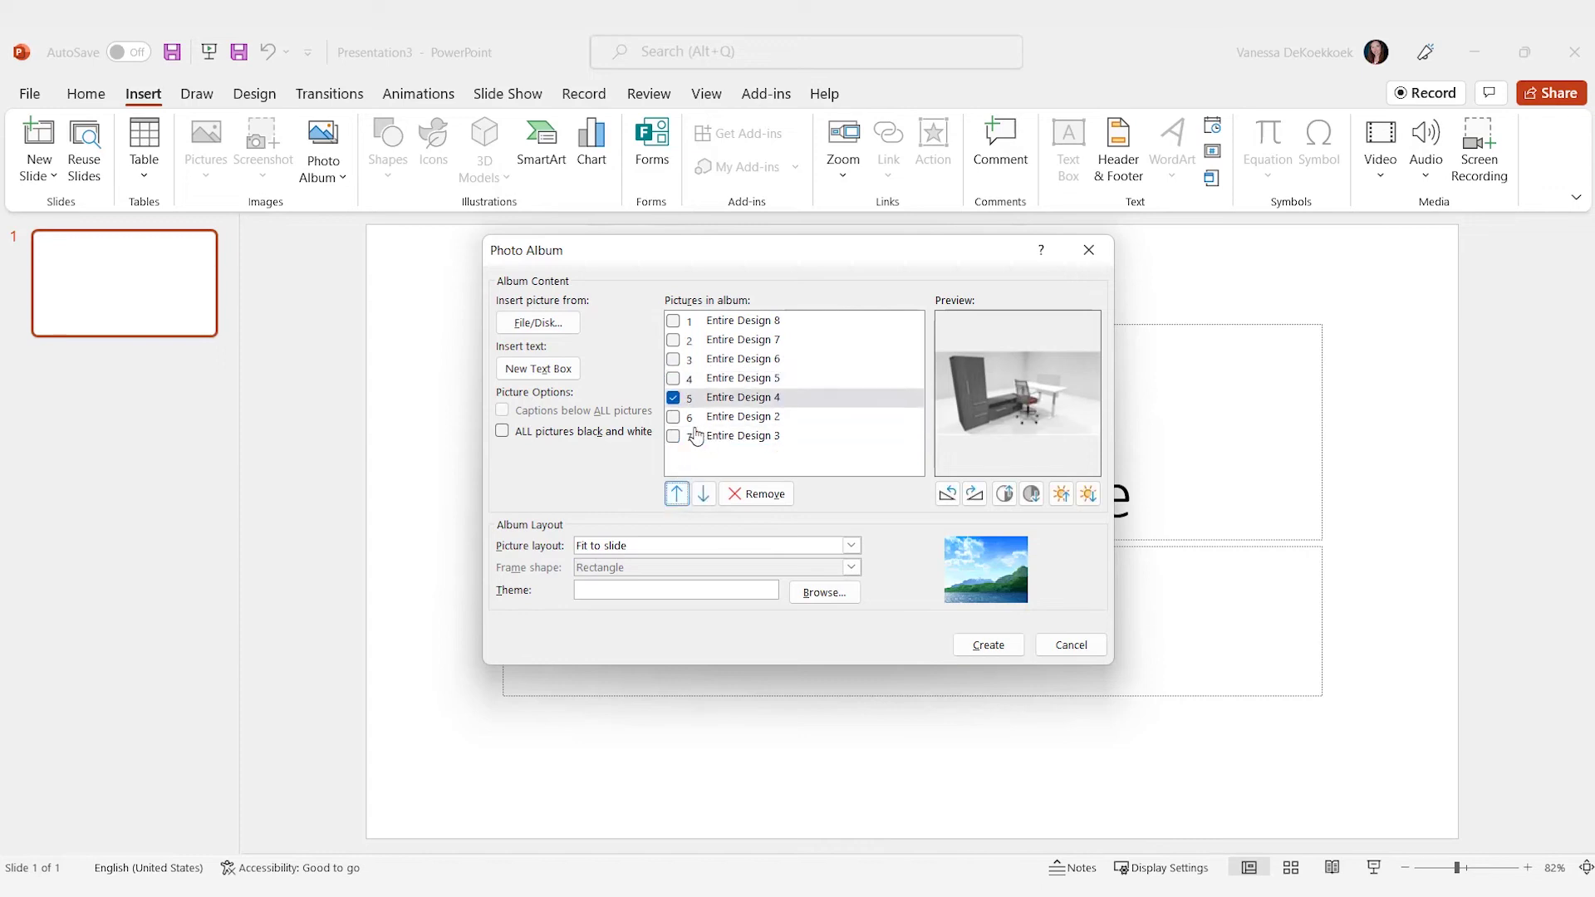
click(674, 437)
click(676, 494)
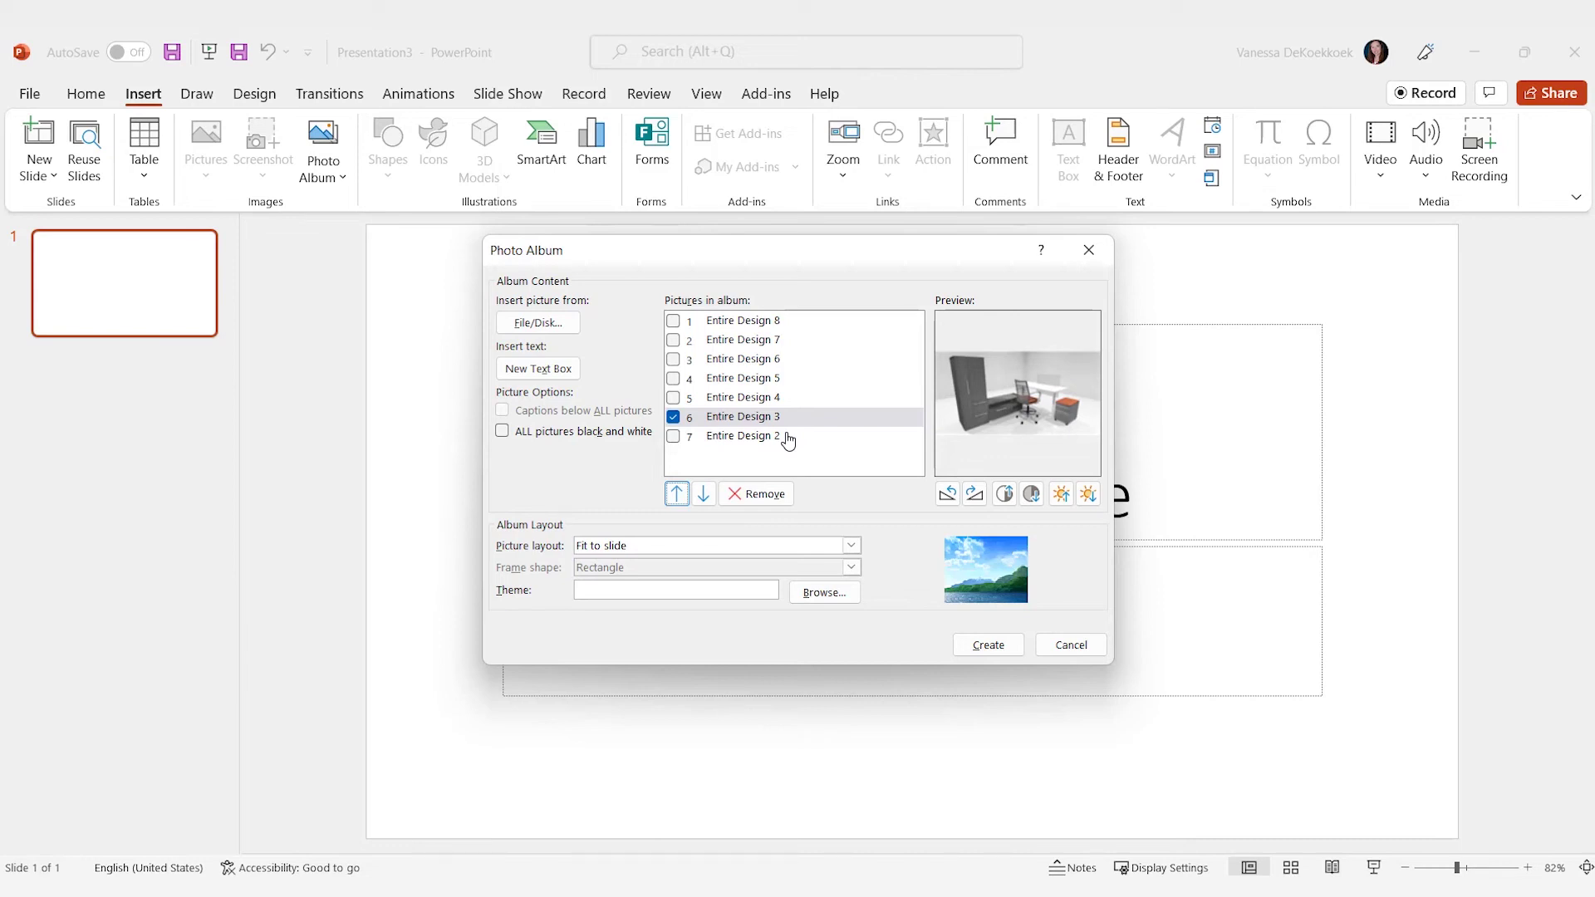
click(673, 420)
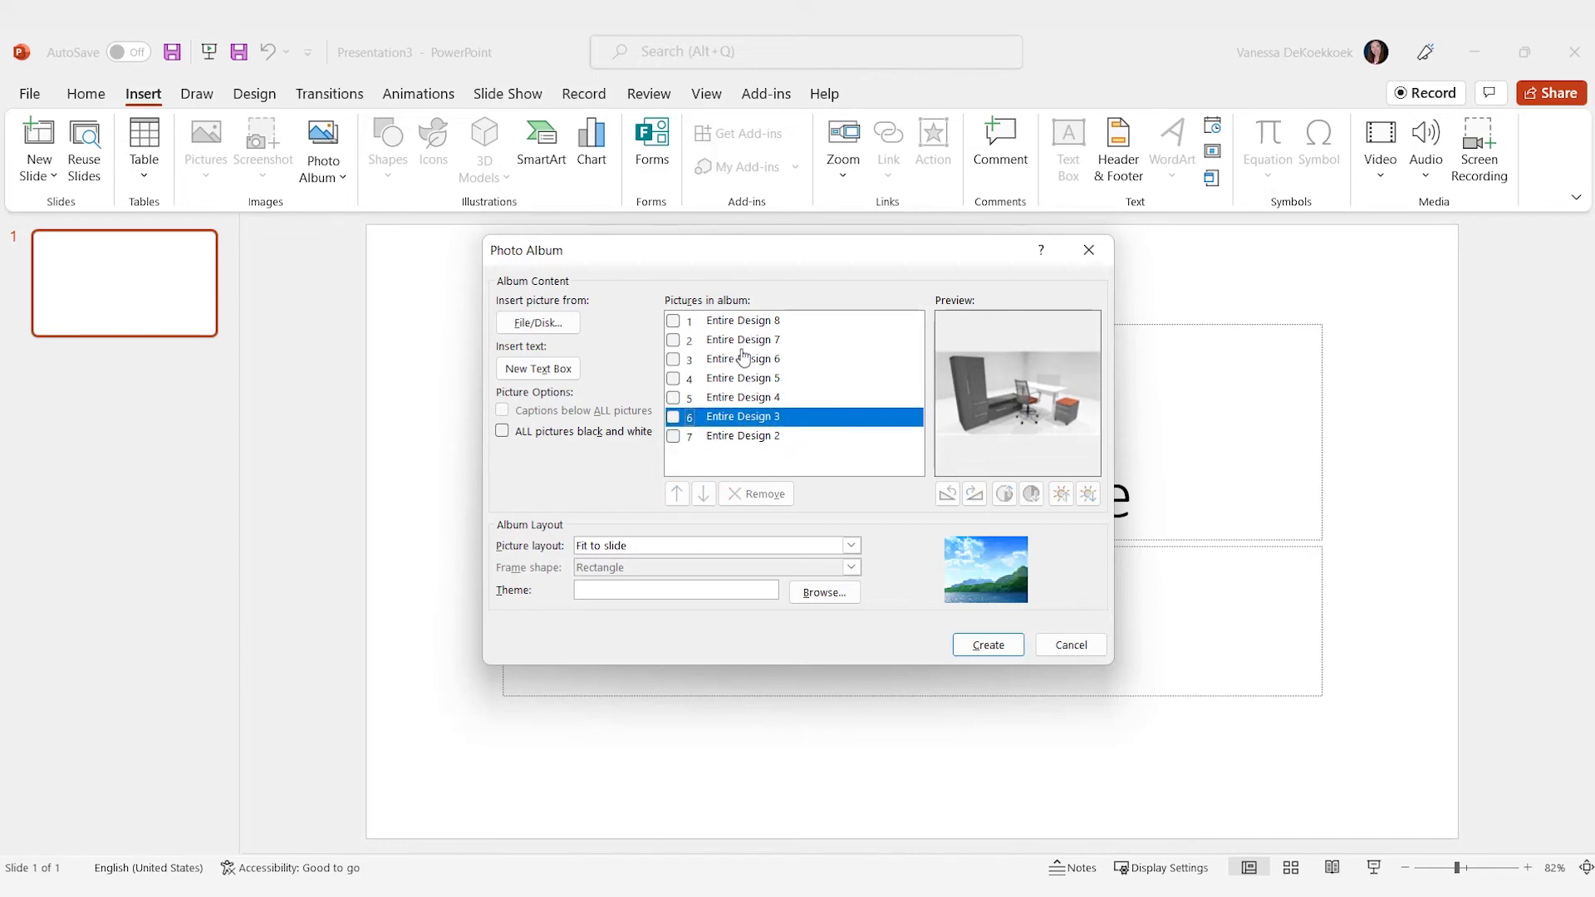
- Create the photo album presentation and view slides 3 and 4
click(987, 645)
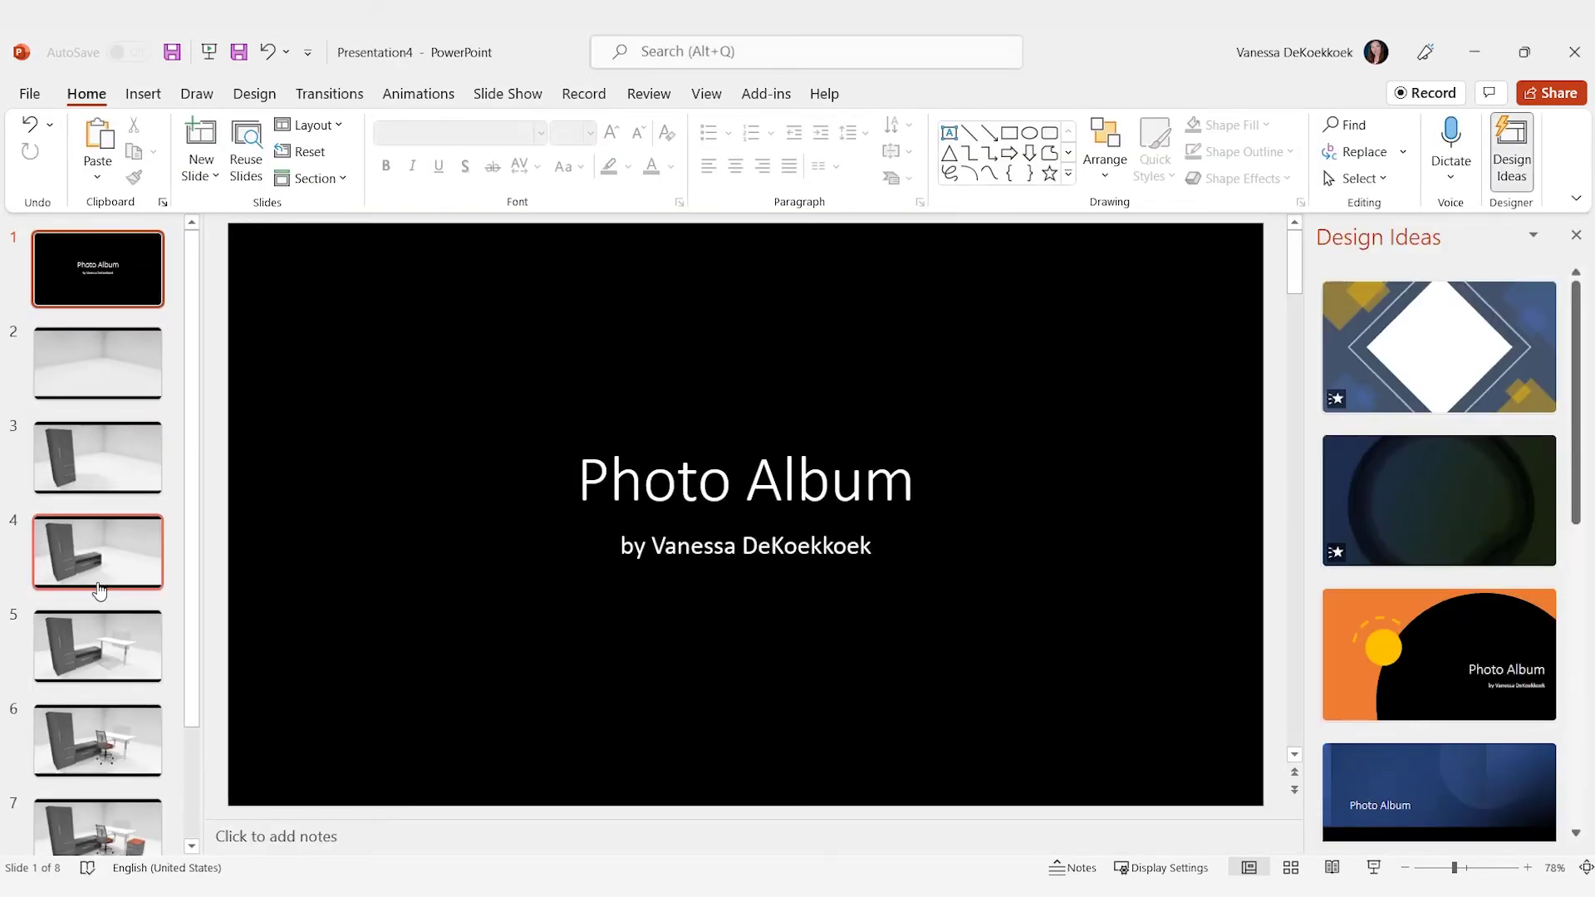
scroll(121, 631, down, 3)
click(108, 314)
click(105, 431)
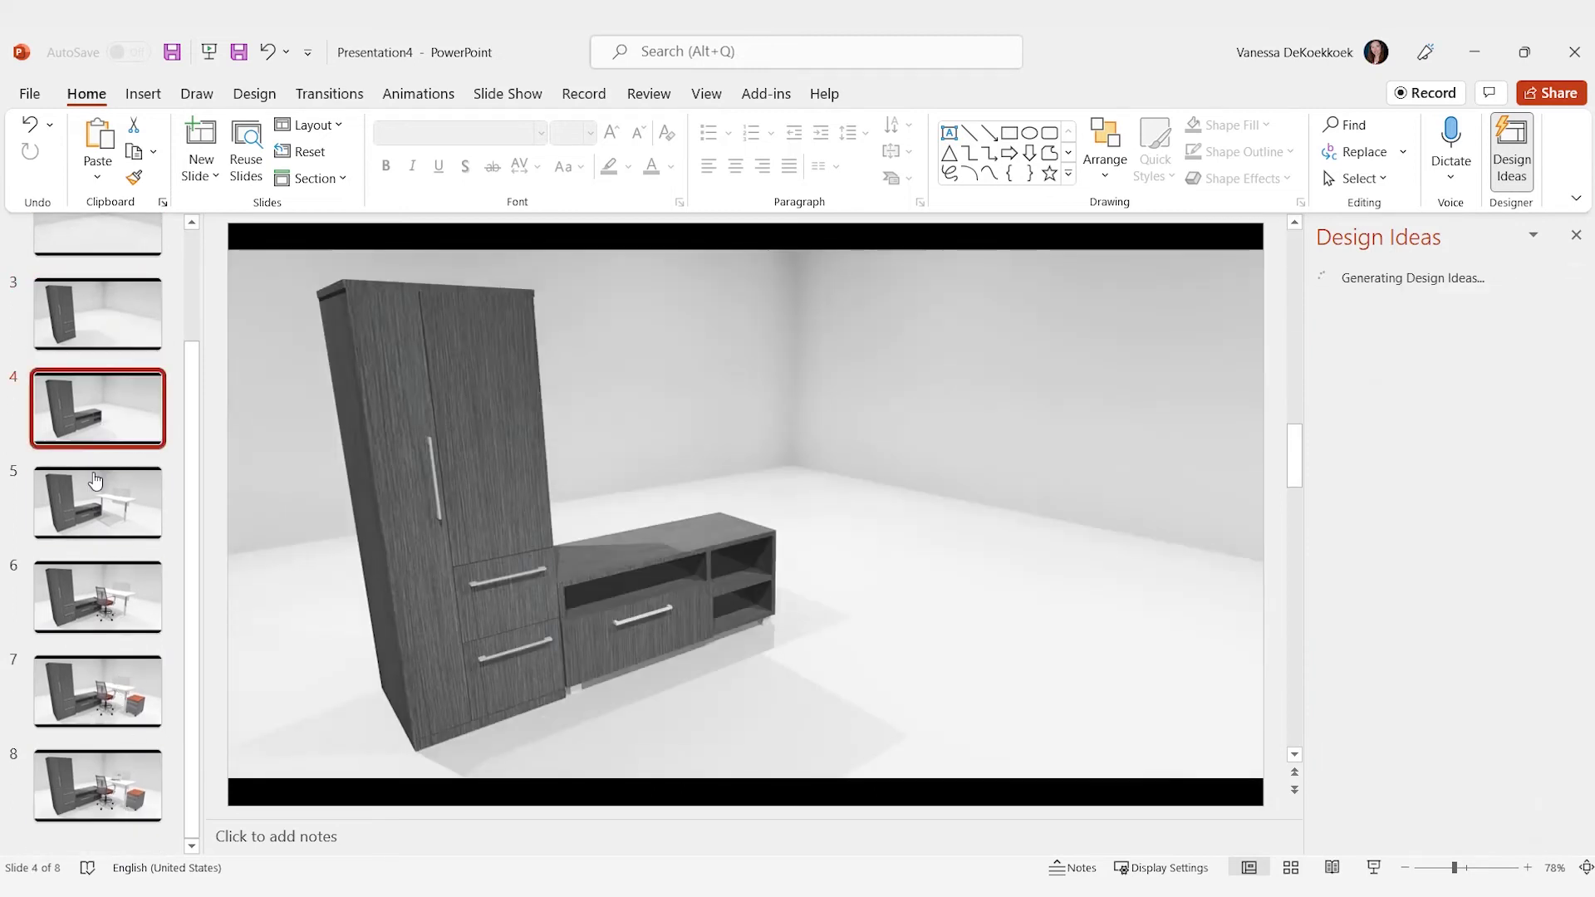